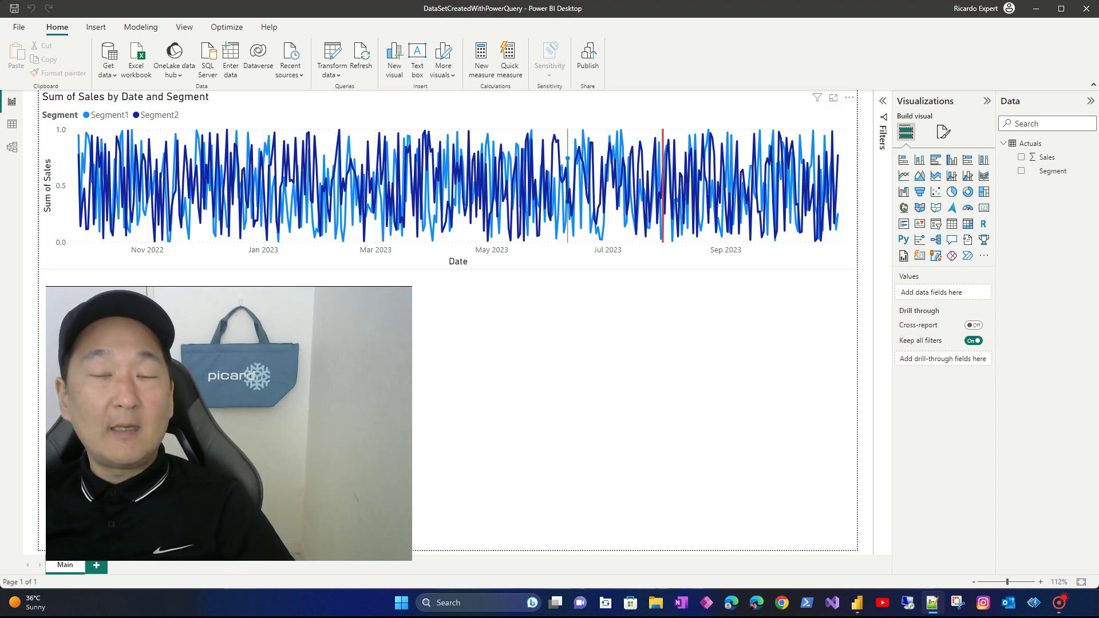
Turn off the X-axis, Y-axis, secondary y-axis, legend and title of the Sum of Sales line chart.
left_click(578, 189)
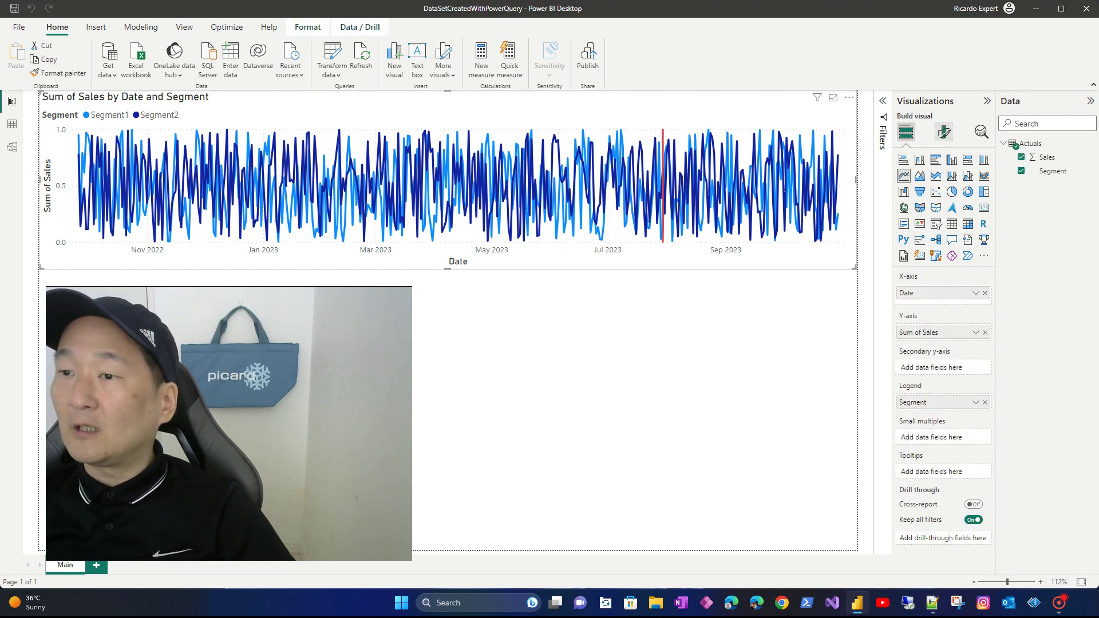
left_click(944, 131)
left_click(915, 212)
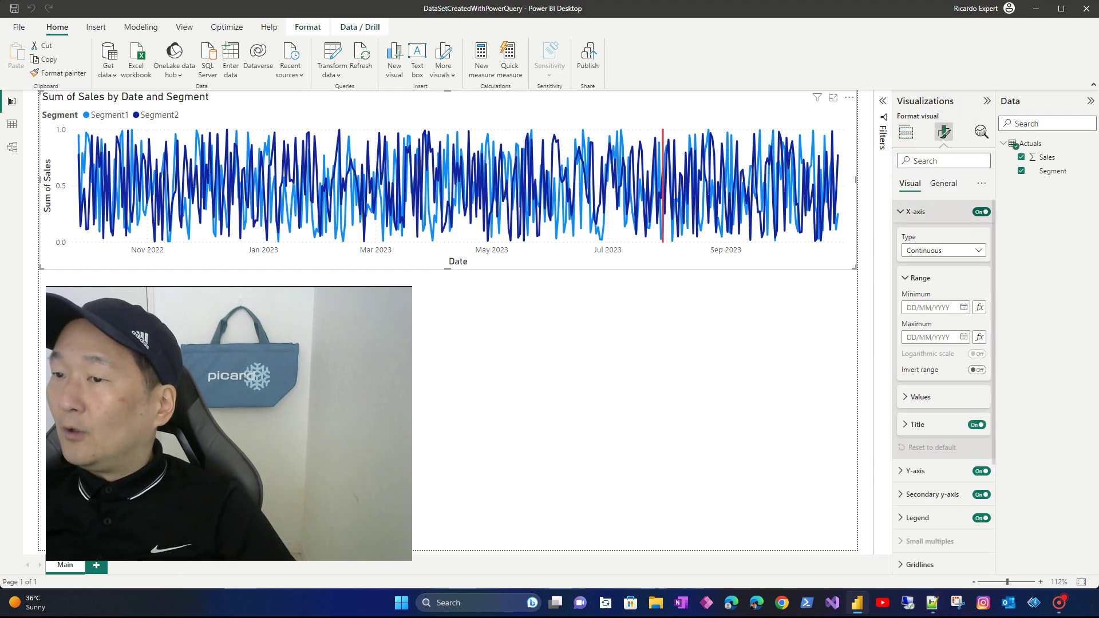
left_click(982, 212)
left_click(939, 212)
left_click(982, 236)
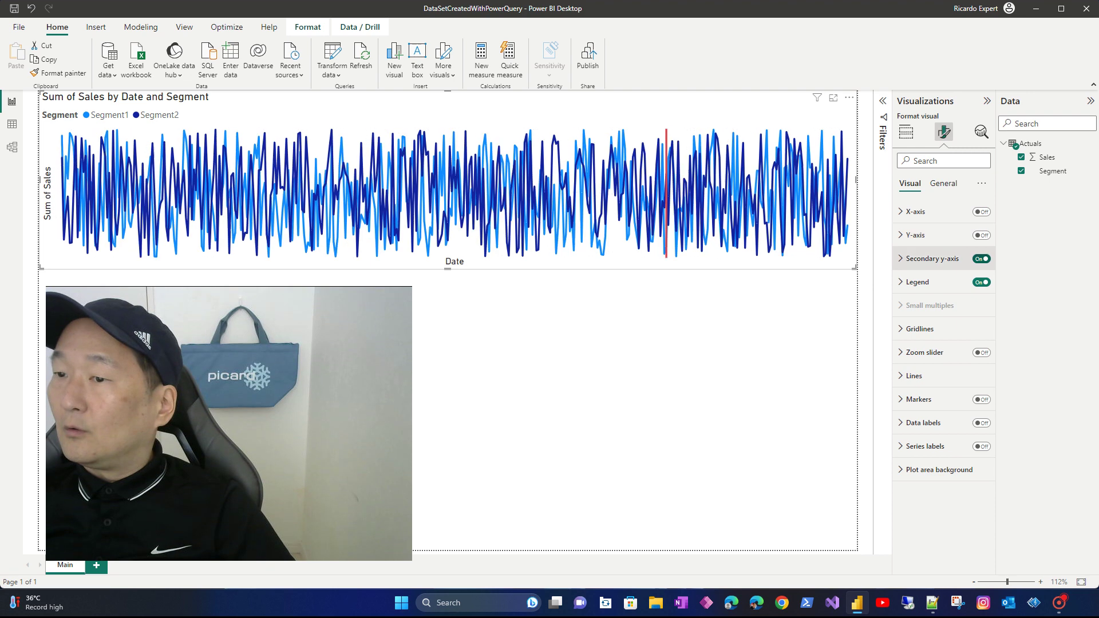
left_click(982, 259)
left_click(981, 282)
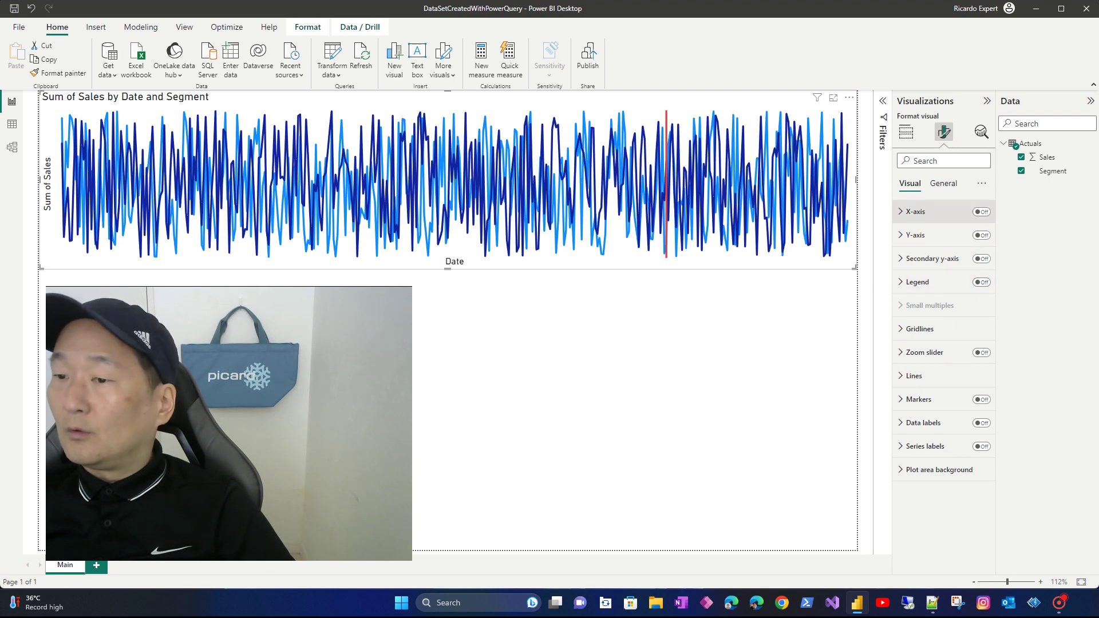
left_click(943, 183)
left_click(982, 235)
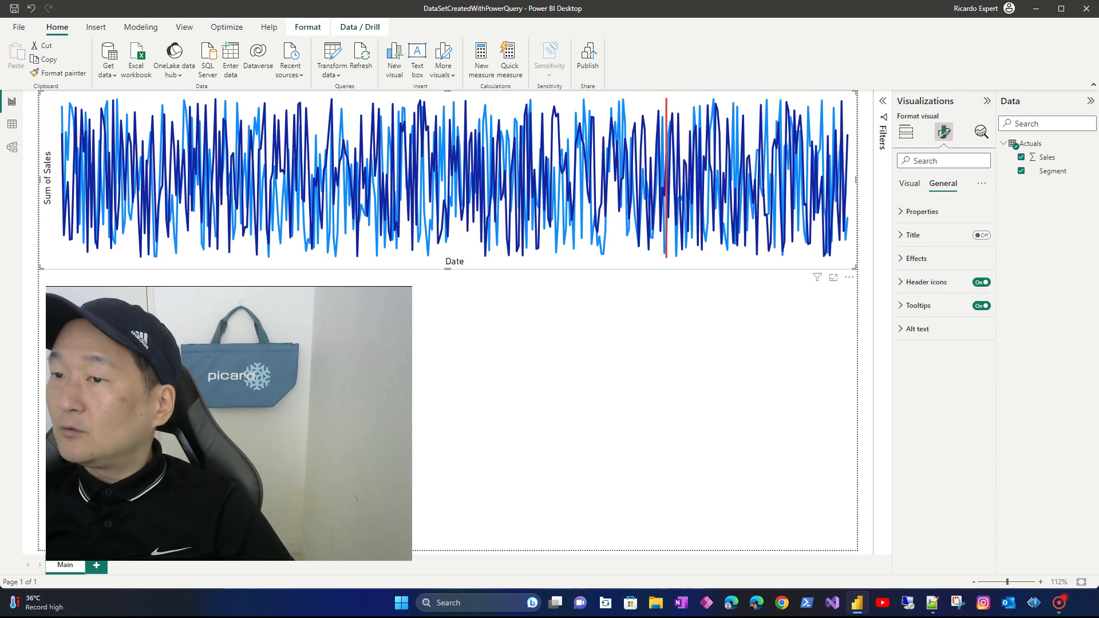
key("Escape")
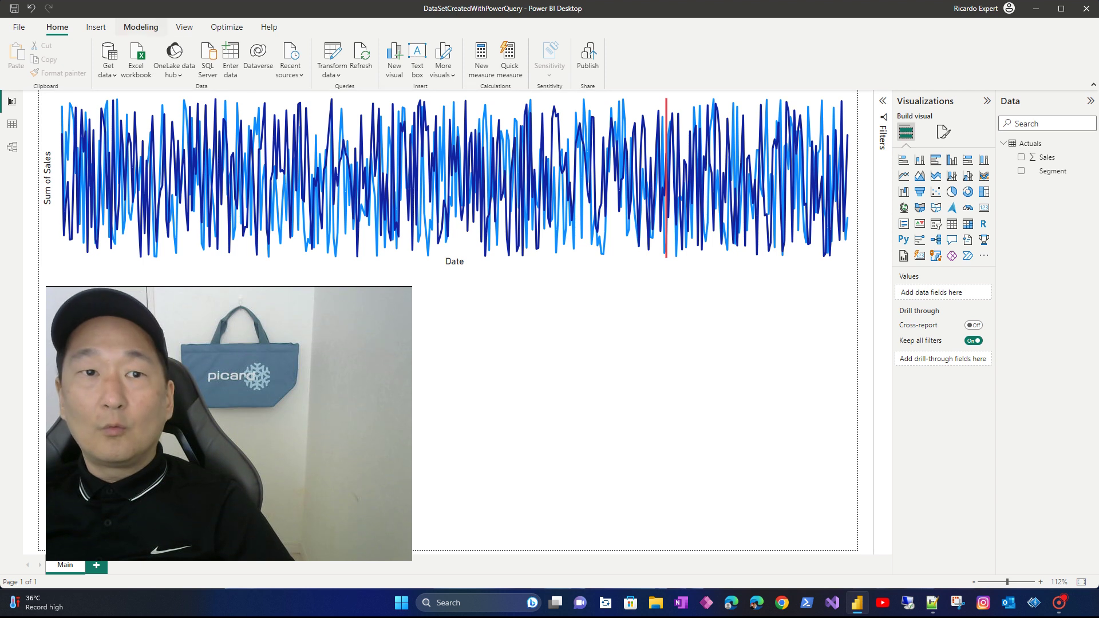
Create a Calendar table from CALENDARAUTO, limited to the Actuals years, with Calendar Year, Month Name, YYYYMM and Month Number columns.
left_click(141, 27)
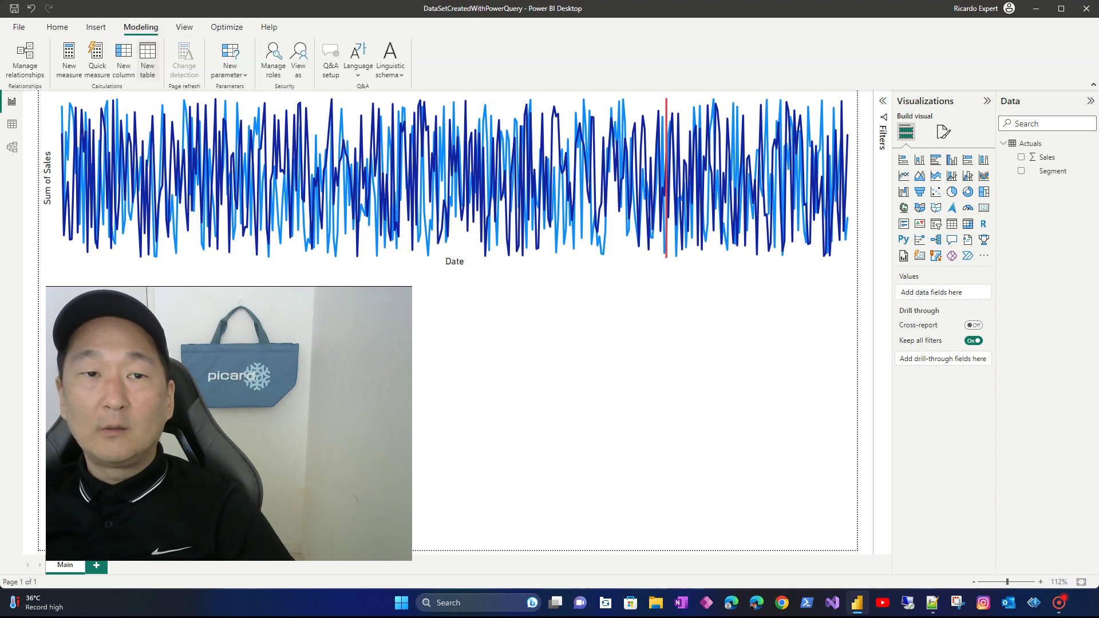
left_click(147, 57)
type("Calendar = VAR MinYear = YEAR ( MIN ( 'Actuals'[Date] ) ) VAR MaxYear = YEAR ( MAX ( 'Actuals'[Date] ) )  RETURN ADDCOLUMNS (     FILTER (CALENDARAUTO( ),AND ( YEAR ( [Date] ) >= MinYear, YEAR ( [Date] ) <= MaxYear )),     \"Calendar Year\", \"CY \" & YEAR ( [Date] ),     \"Month Name\", FORMAT ( [Date], \"mmmm\" ),     \"YYYYMM\",FORMAT( [Date], \"yyyymm\"),     \"Month Number\", MONTH ( [Date] ) )")
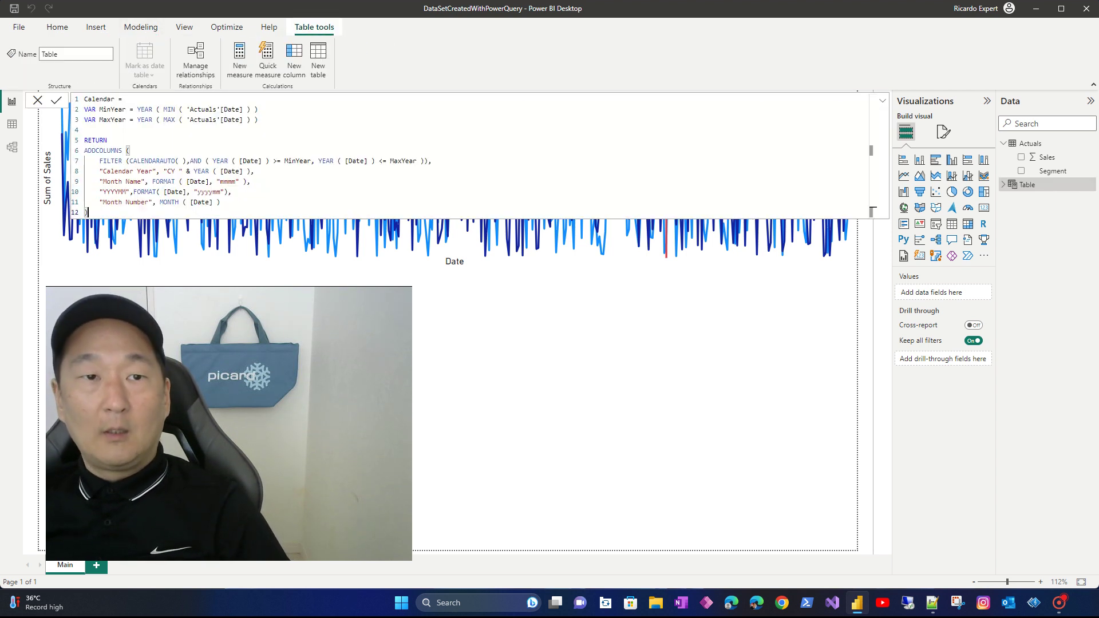
left_click(259, 109)
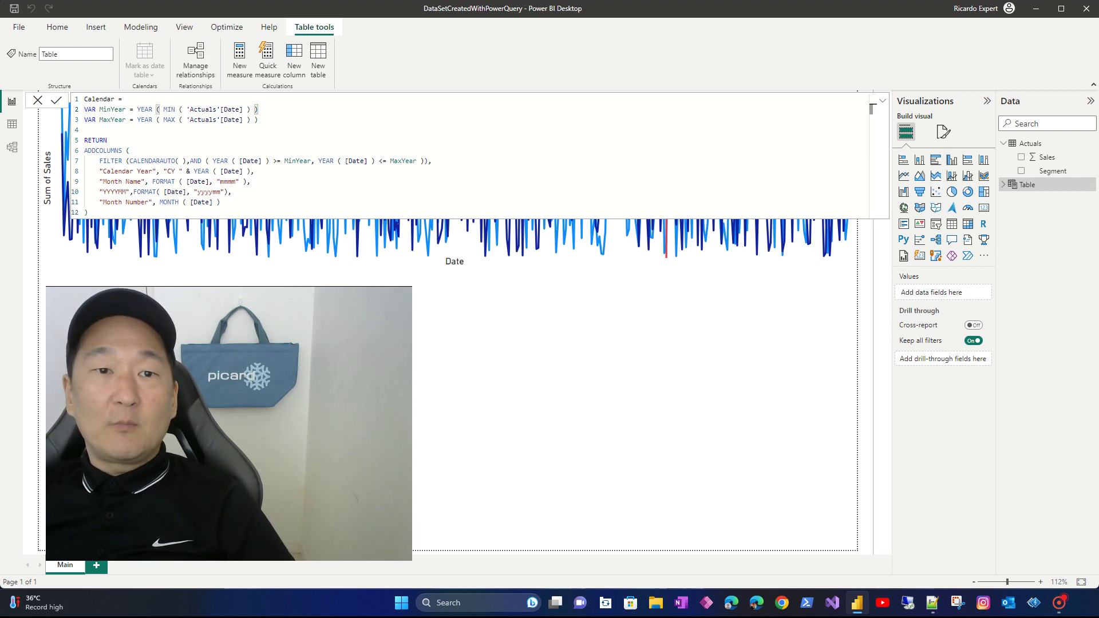
double_click(210, 109)
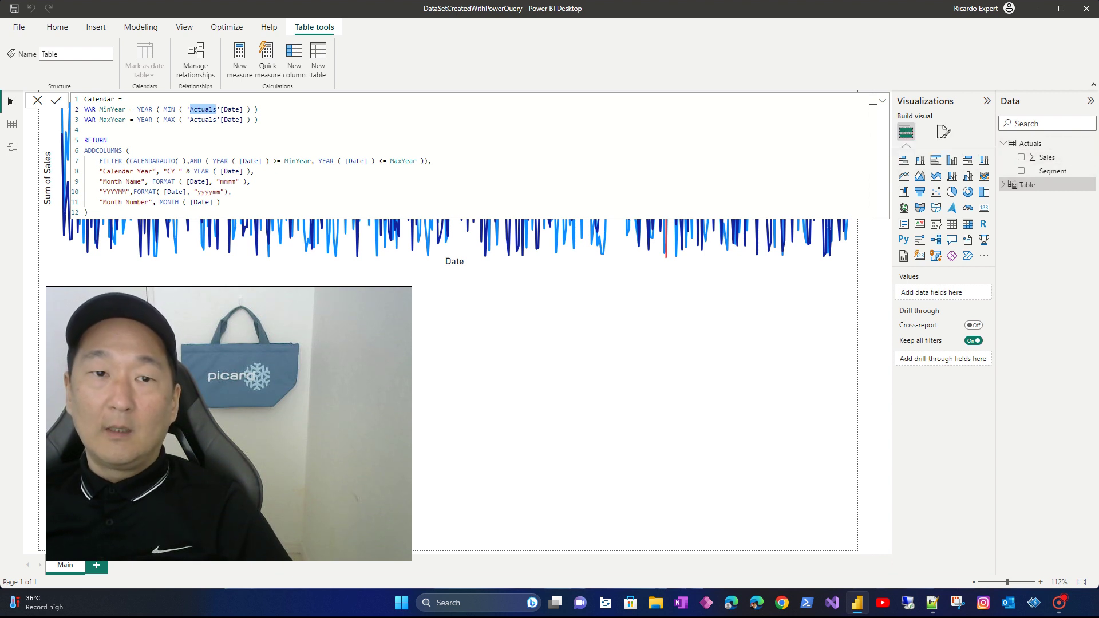
double_click(203, 120)
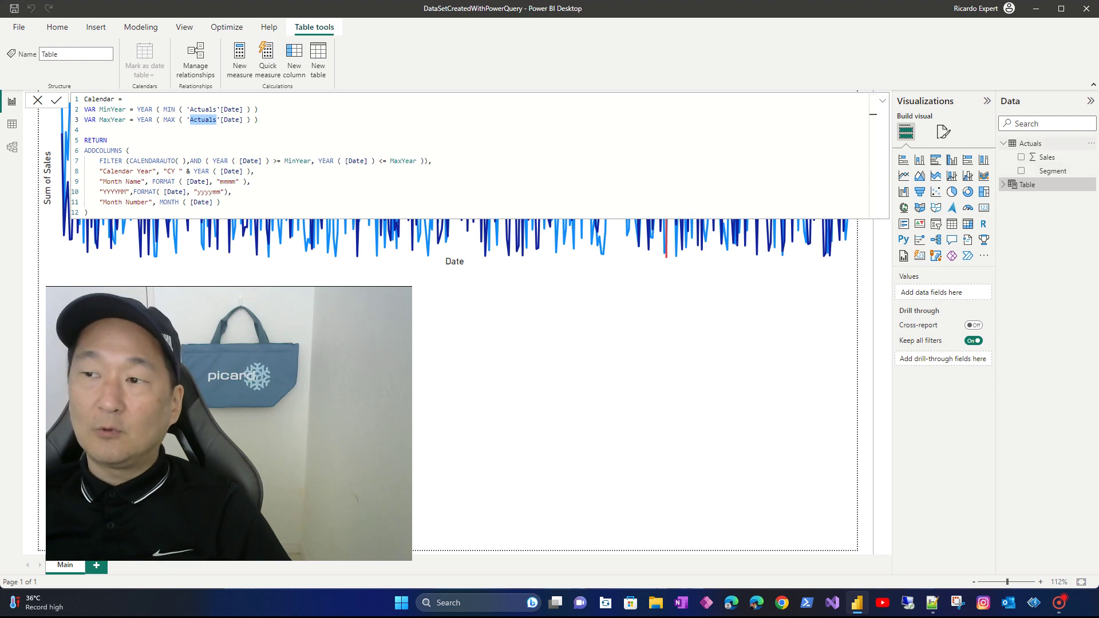
left_click(129, 161)
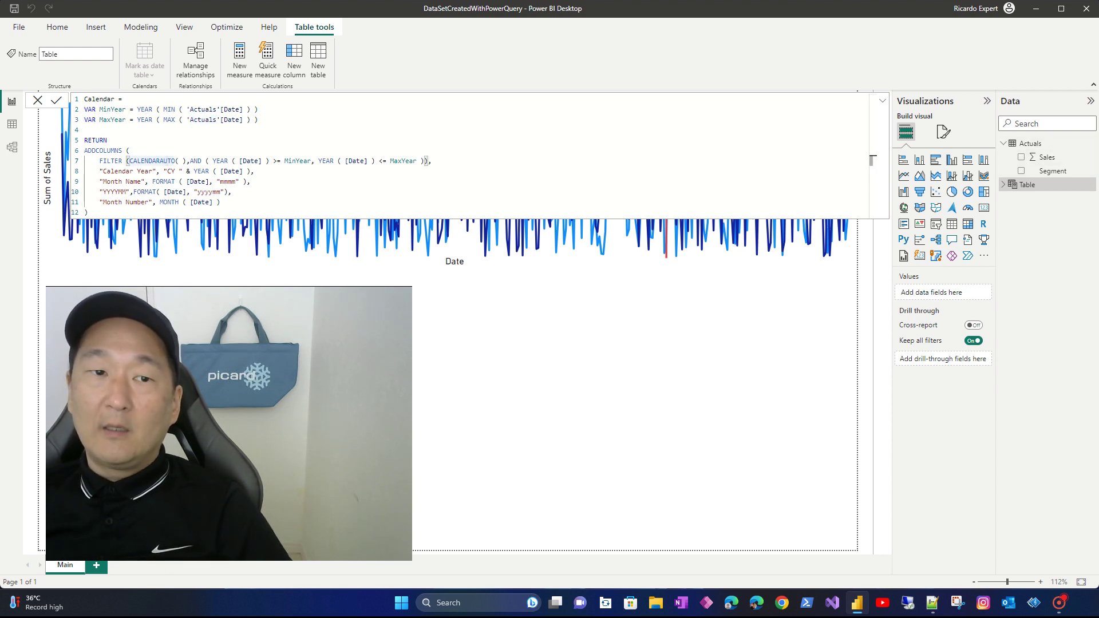
left_click_drag(130, 151, 220, 202)
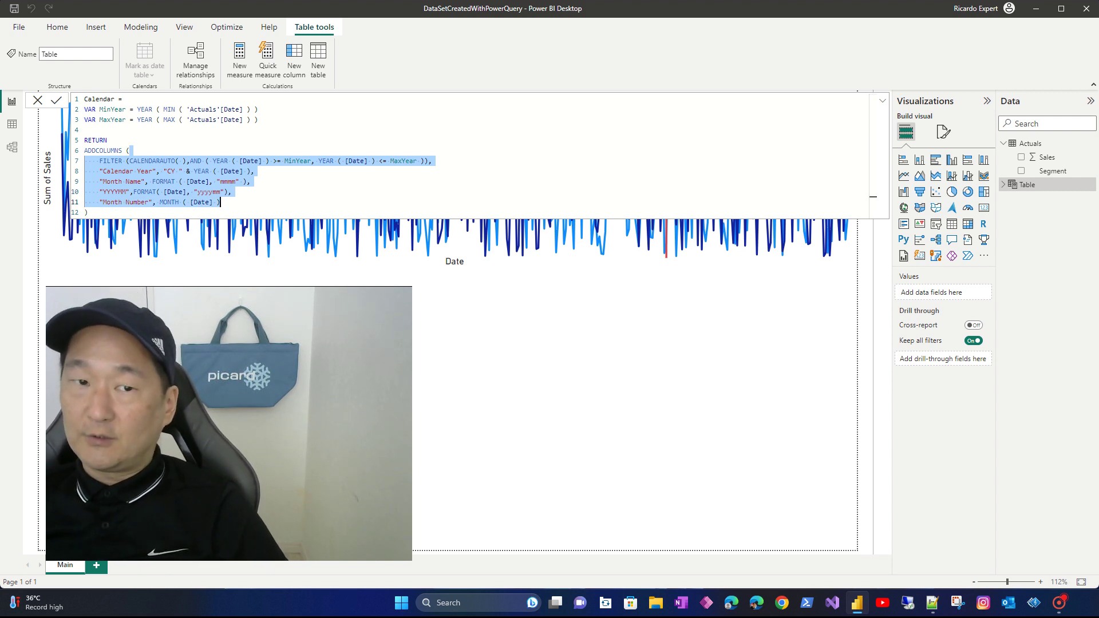
Remove the Calendar Year and YYYYMM columns from the Calendar formula and commit the table.
left_click(254, 171)
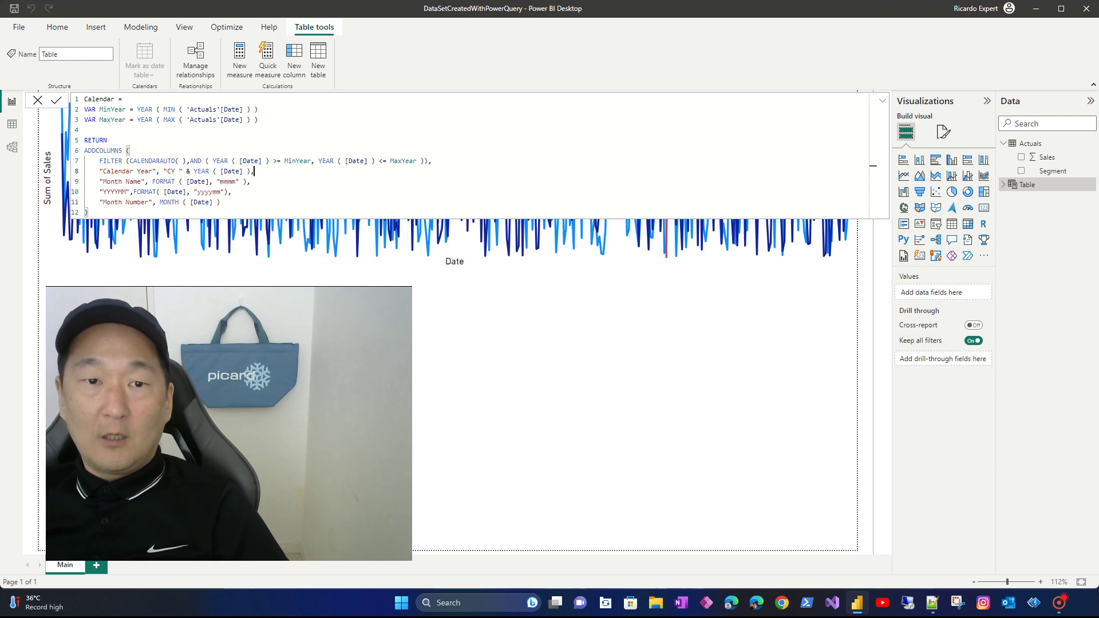
left_click_drag(254, 171, 434, 160)
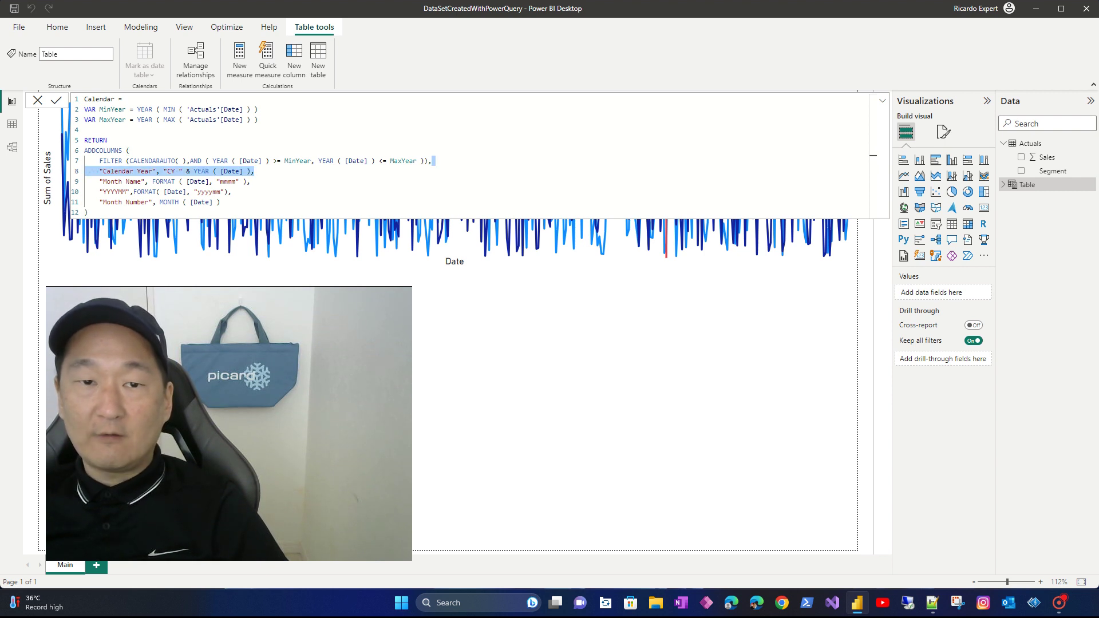
key("BackSpace")
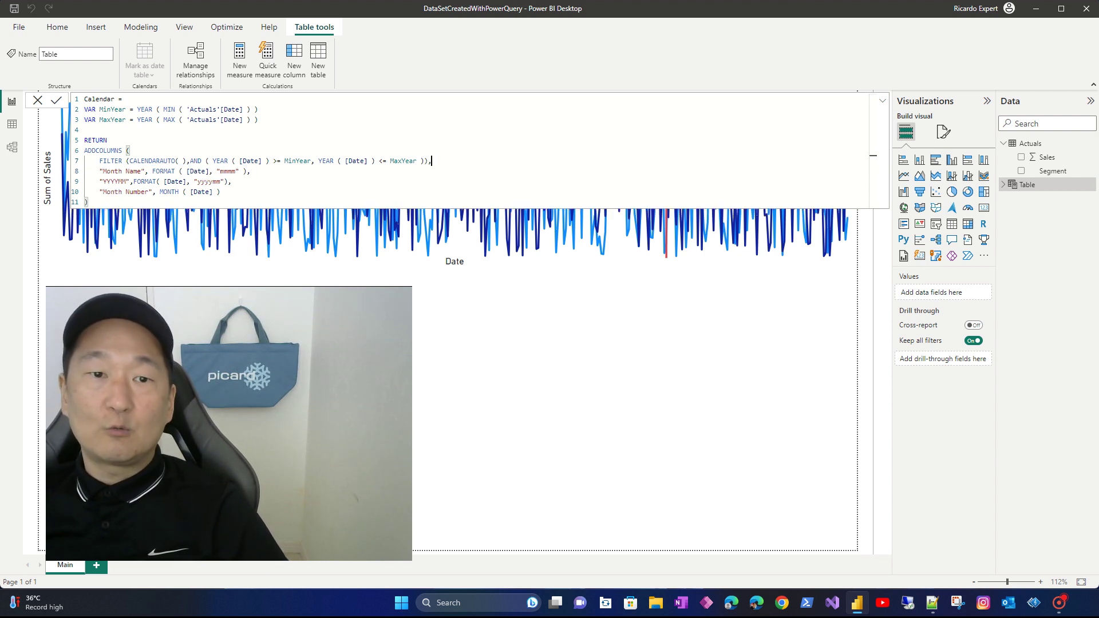
left_click(224, 171)
double_click(224, 171)
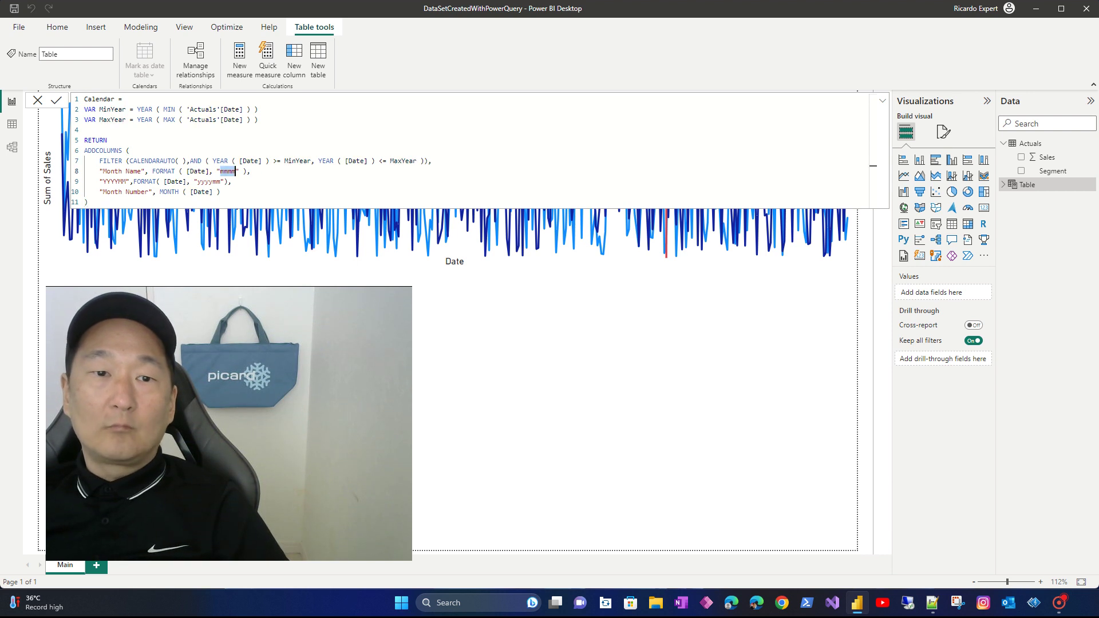
left_click_drag(231, 182, 252, 171)
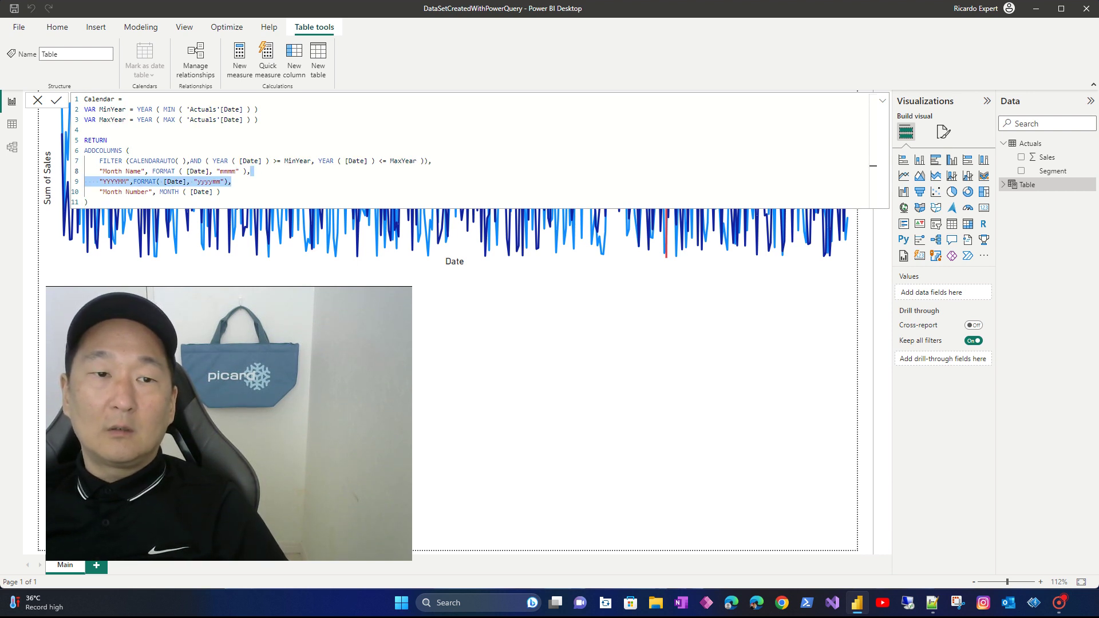
key("BackSpace")
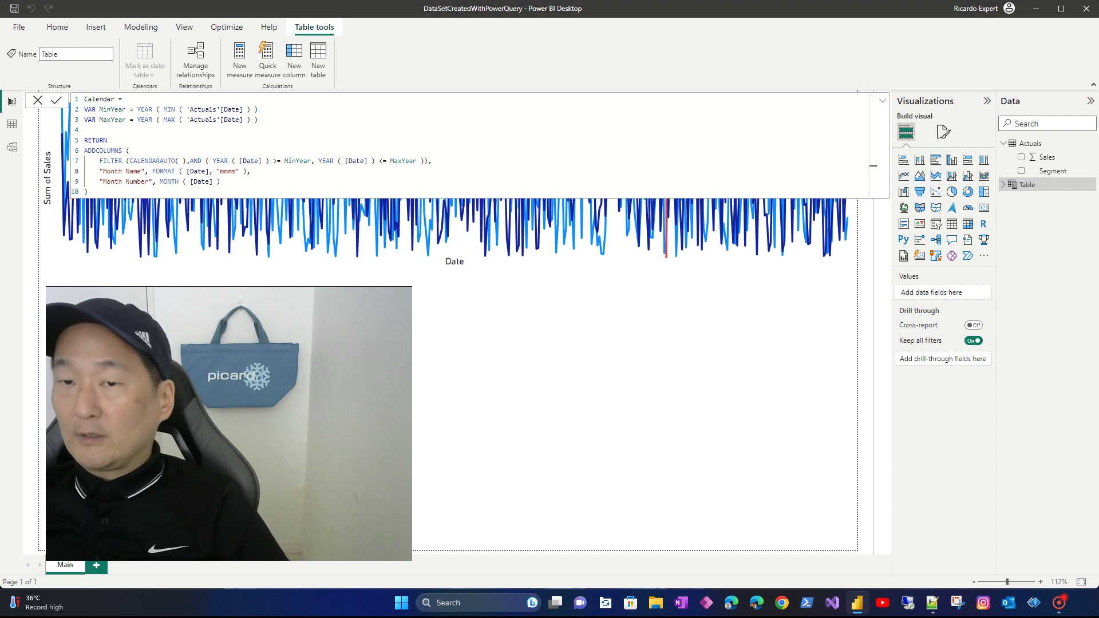
key("Return")
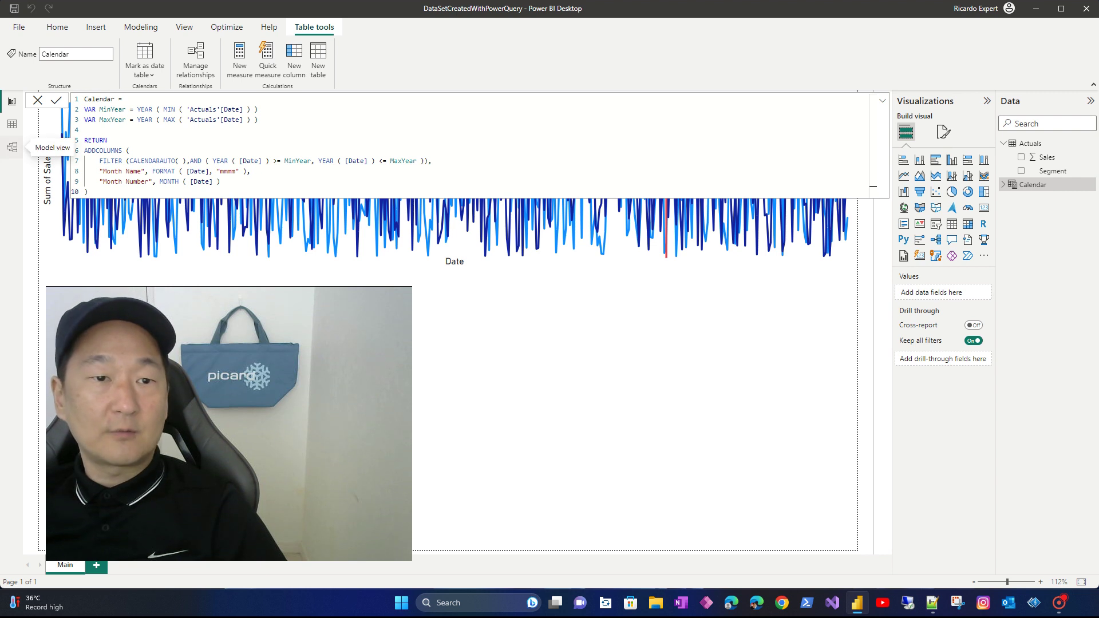
In the model diagram, place the Calendar table below Actuals and relate the Date columns of both tables.
left_click(12, 147)
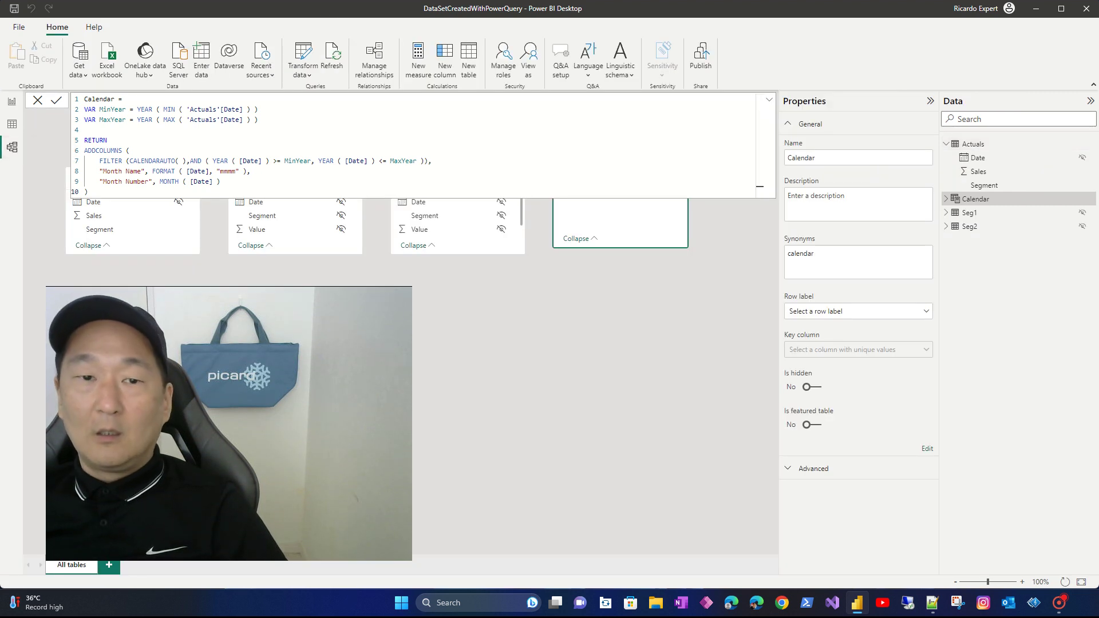
left_click_drag(589, 144, 429, 287)
left_click_drag(97, 334, 106, 202)
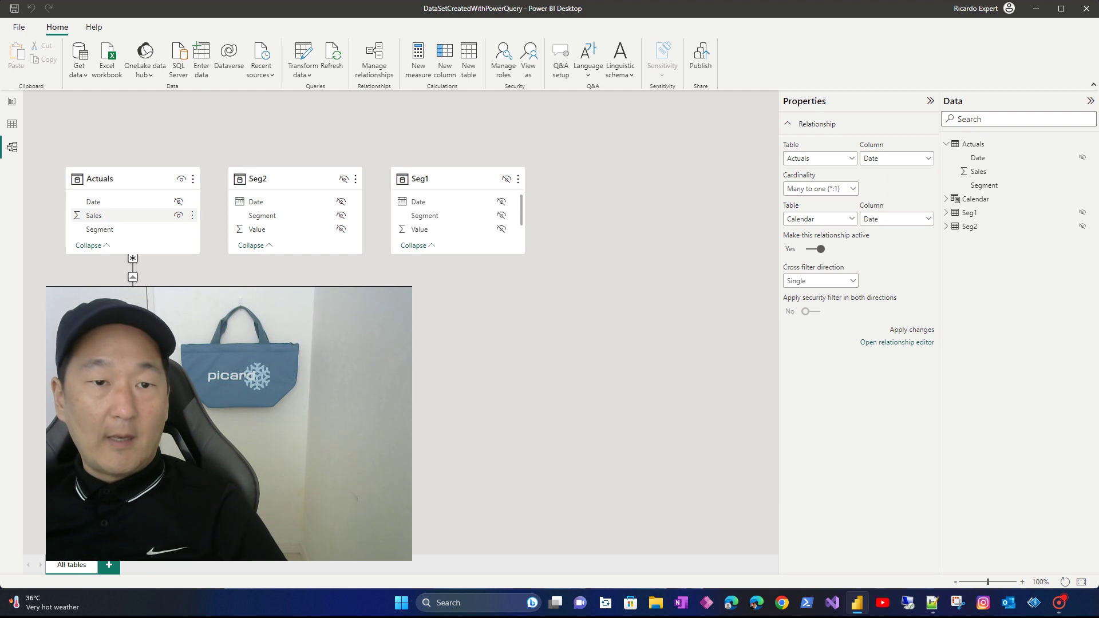
Unhide and rehide the Date column of Actuals, and move the Actuals, Seg2 and Seg1 tables higher in the diagram.
left_click(178, 201)
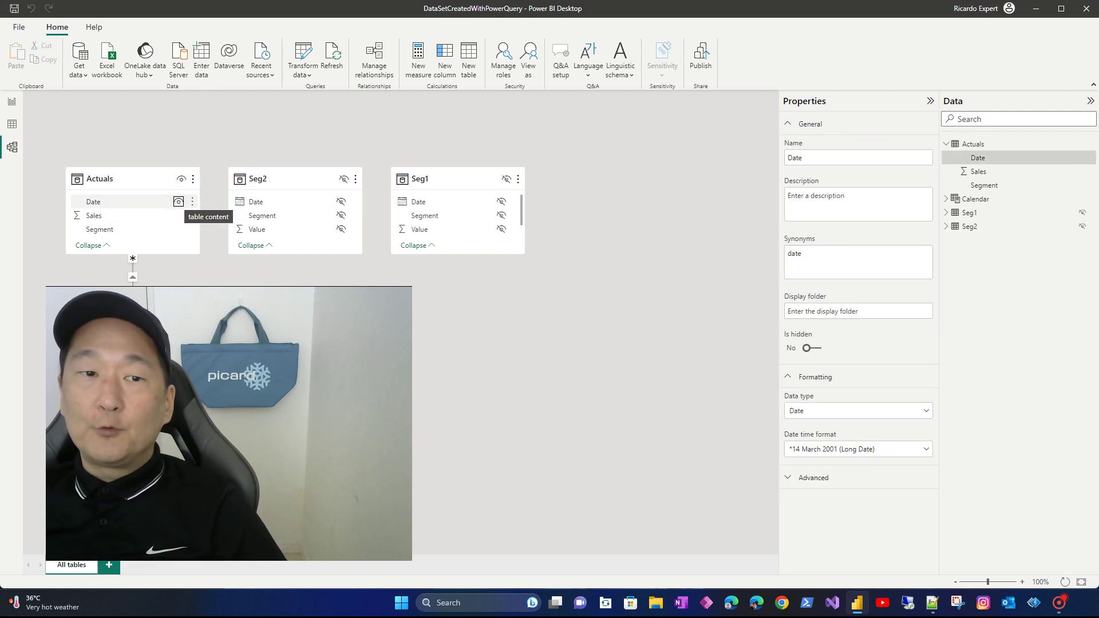
left_click(179, 201)
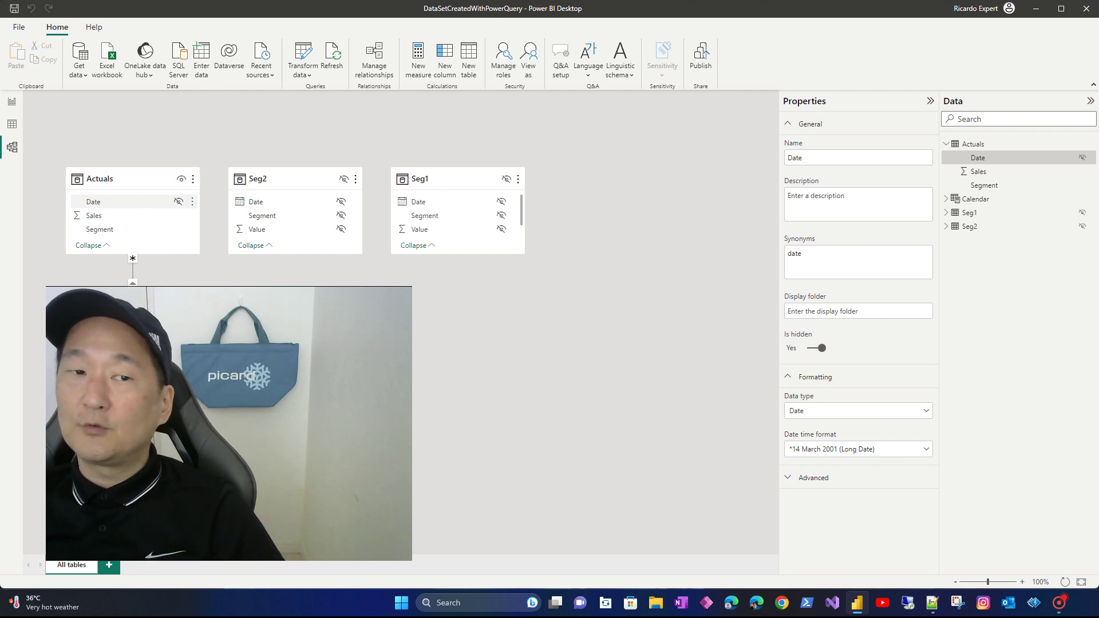
left_click_drag(126, 179, 125, 144)
left_click_drag(287, 179, 289, 144)
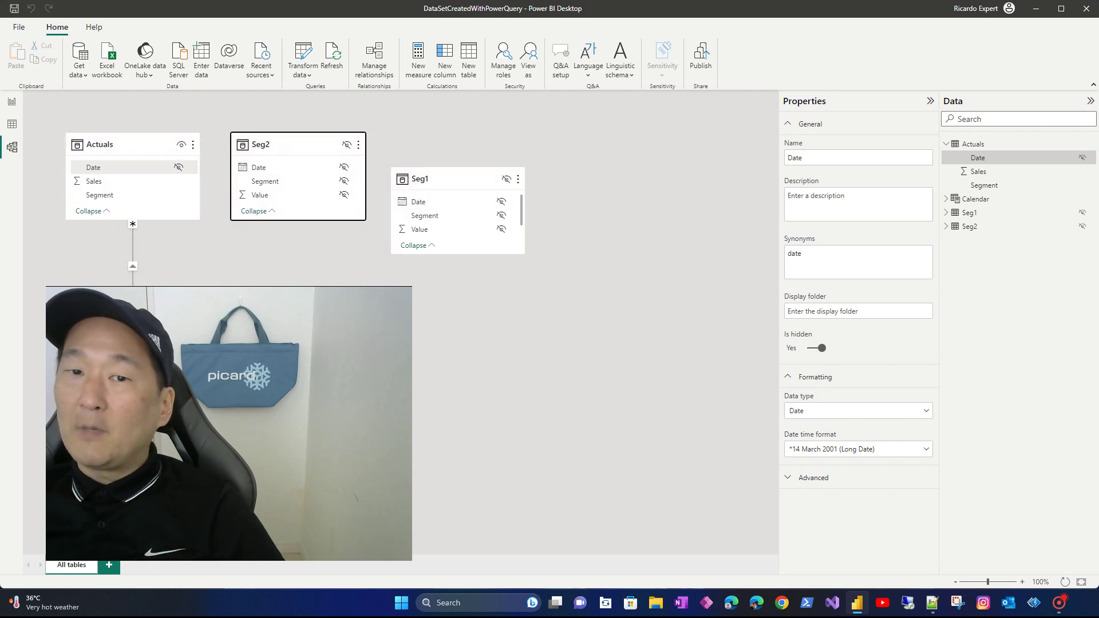
left_click_drag(447, 178, 461, 144)
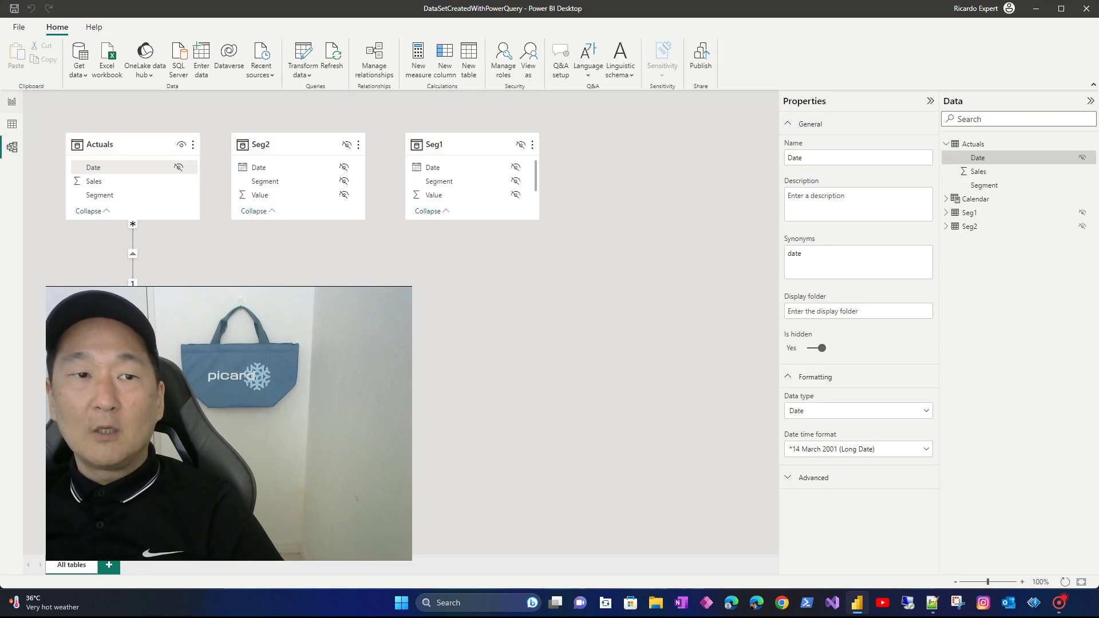
Return to the report and expand the Calendar table to show its fields.
left_click(11, 102)
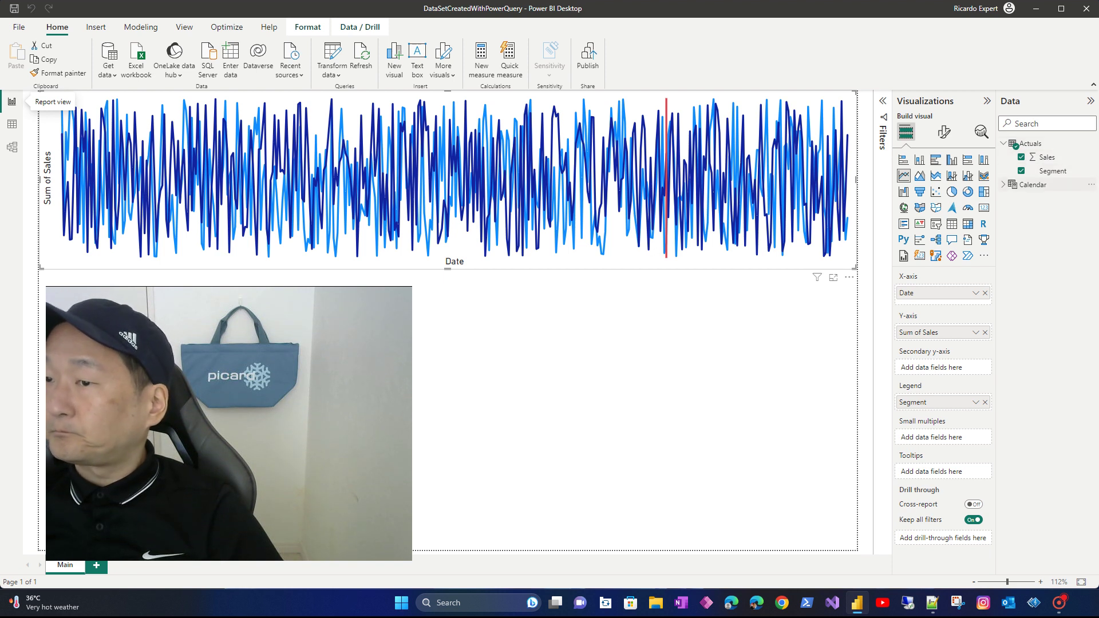
left_click(1003, 185)
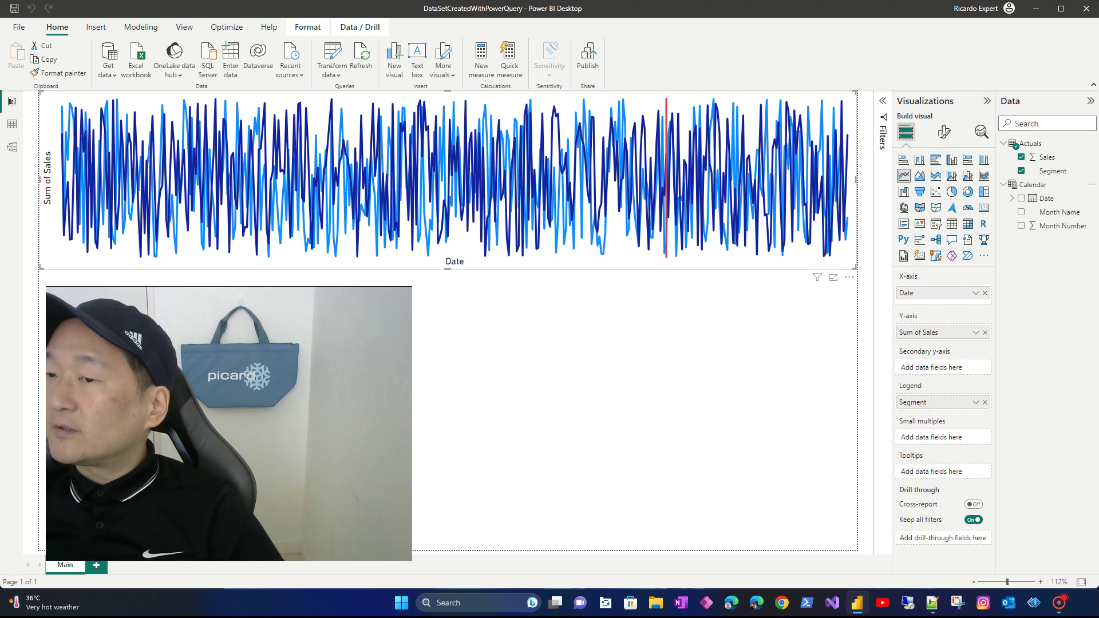
left_click(936, 224)
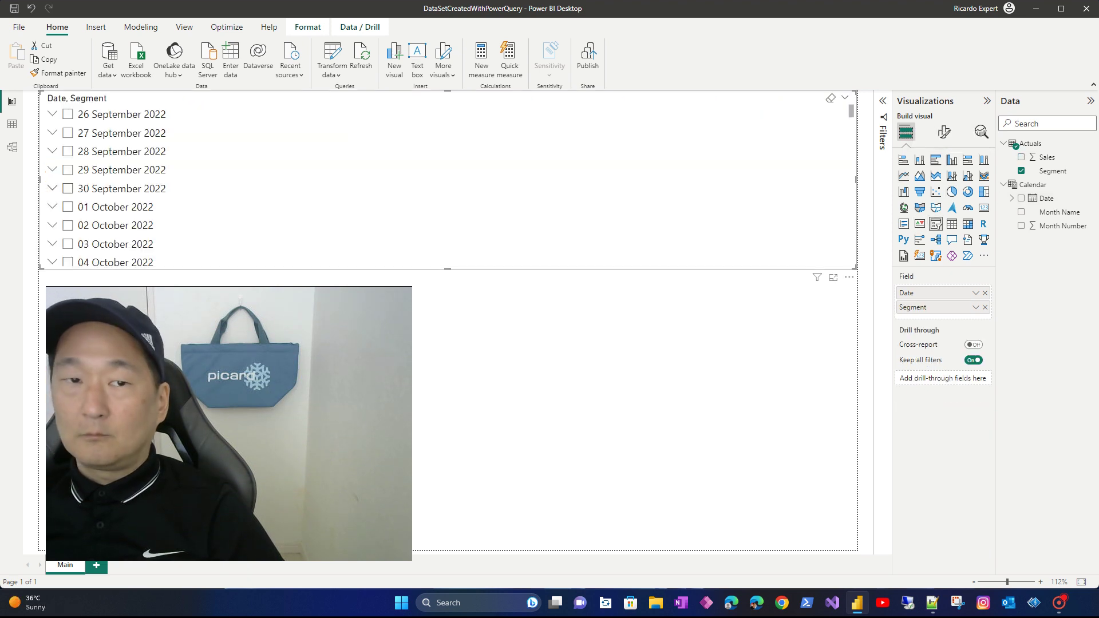
key("ctrl+z")
key("ctrl+z")
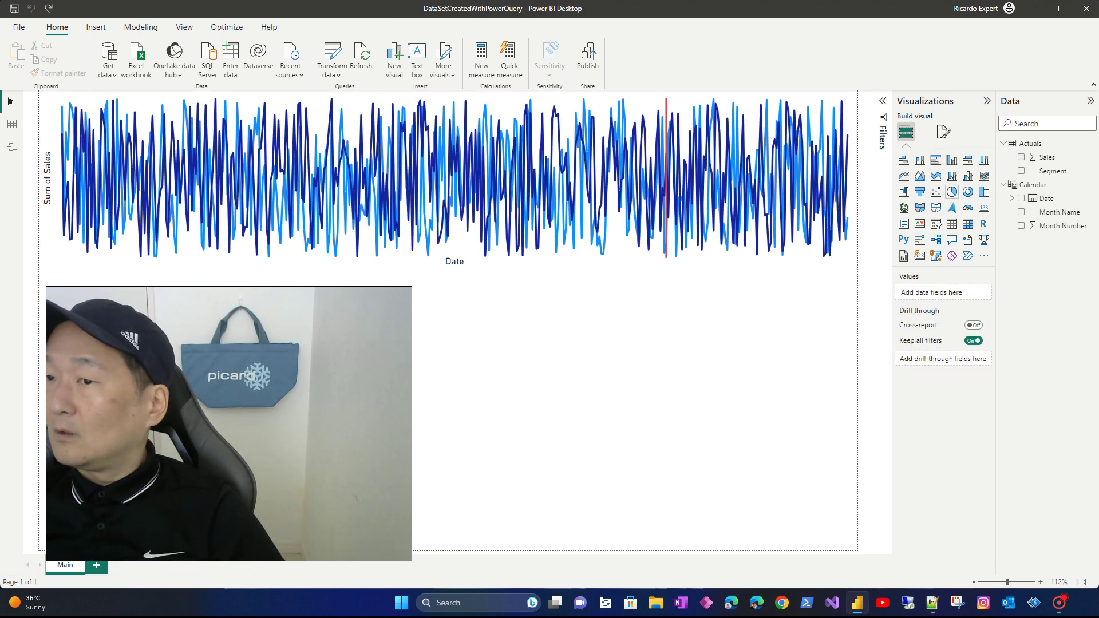
Add a slicer for the Calendar table's Date field below the line chart.
left_click(936, 224)
left_click(1022, 198)
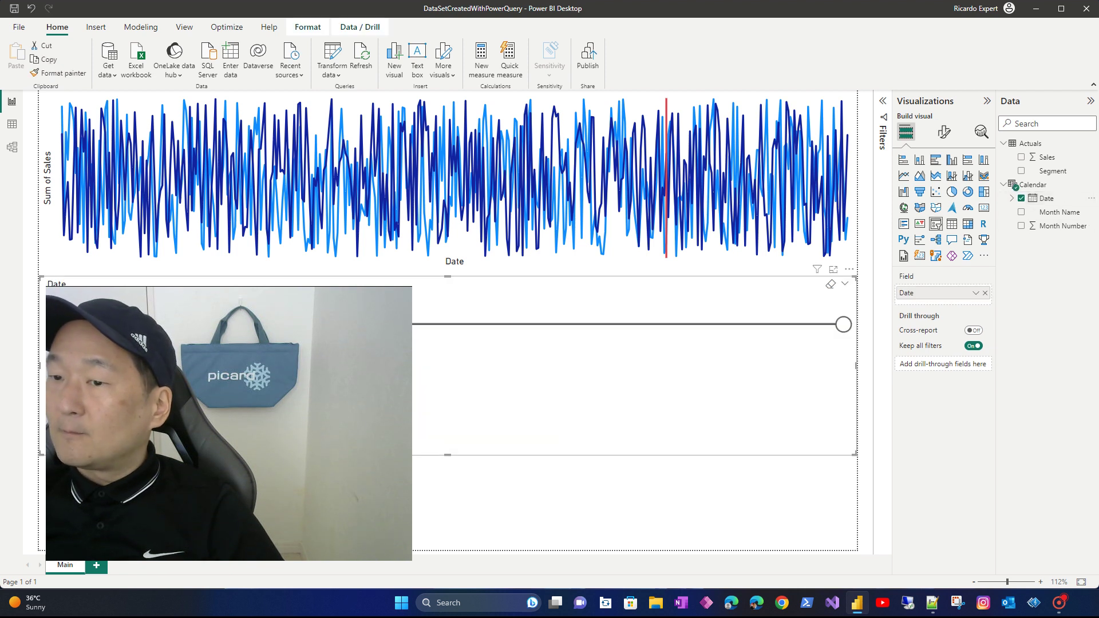
Test how the date slicer filters the line chart by moving its start and end handles, and delete the slicer.
left_click_drag(843, 324, 702, 325)
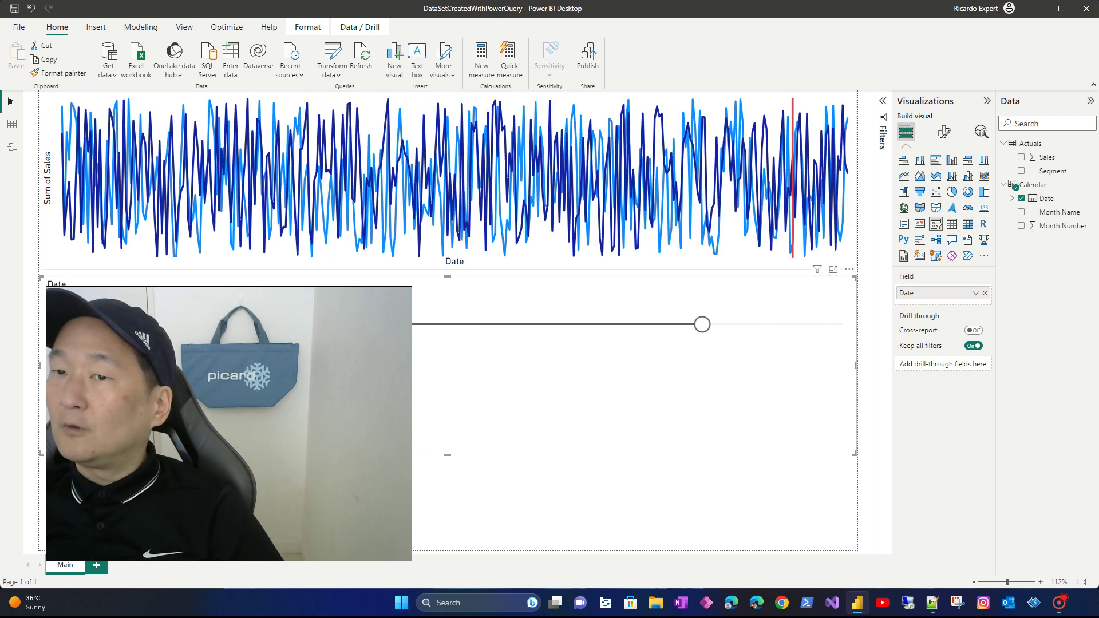
left_click(446, 177)
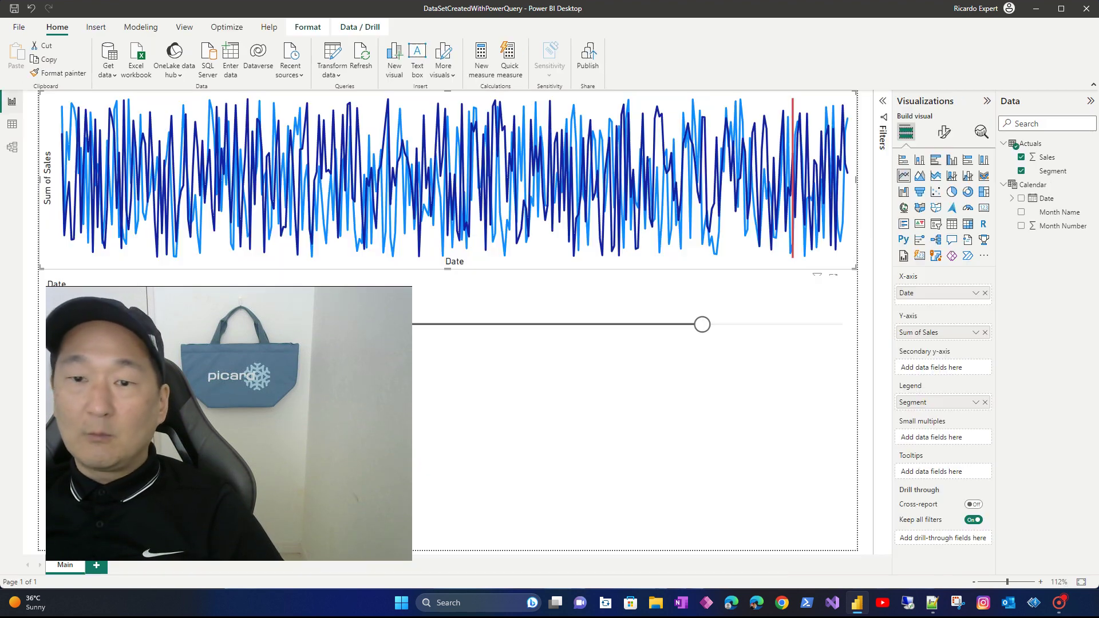
left_click_drag(701, 324, 843, 325)
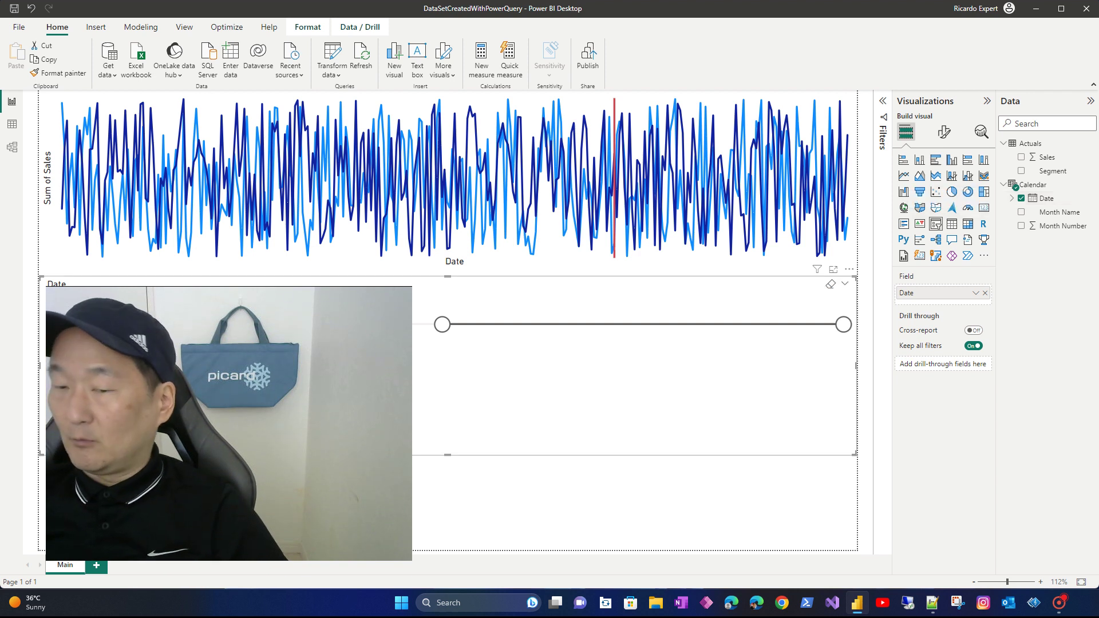
key("Delete")
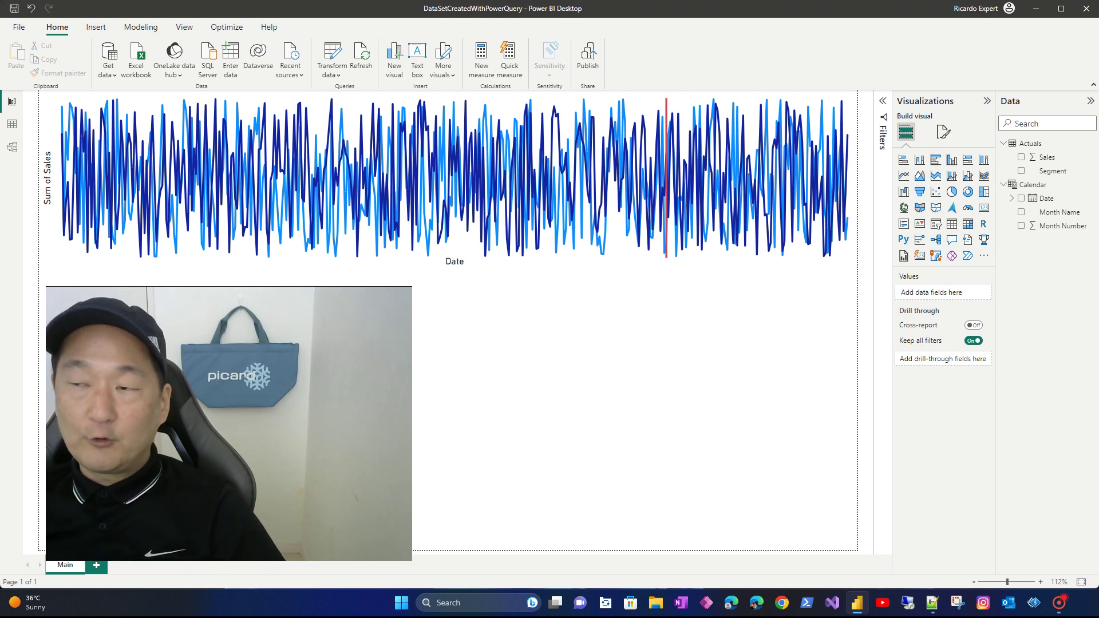
Add a new report page and create the calculated table MeasuresTable = {(0)}.
left_click(96, 566)
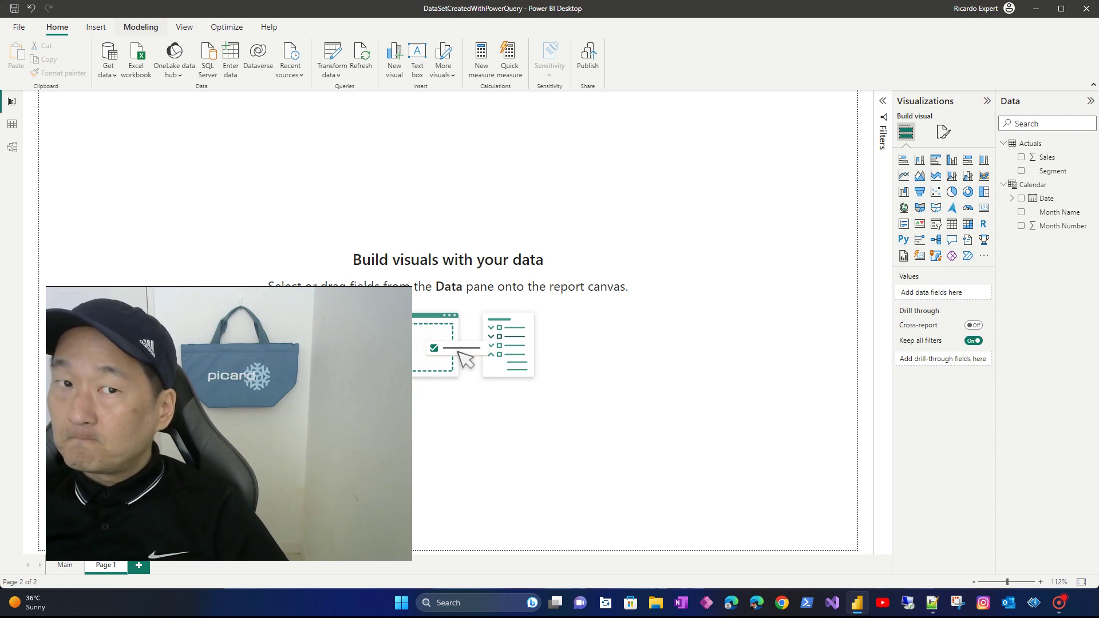
left_click(141, 27)
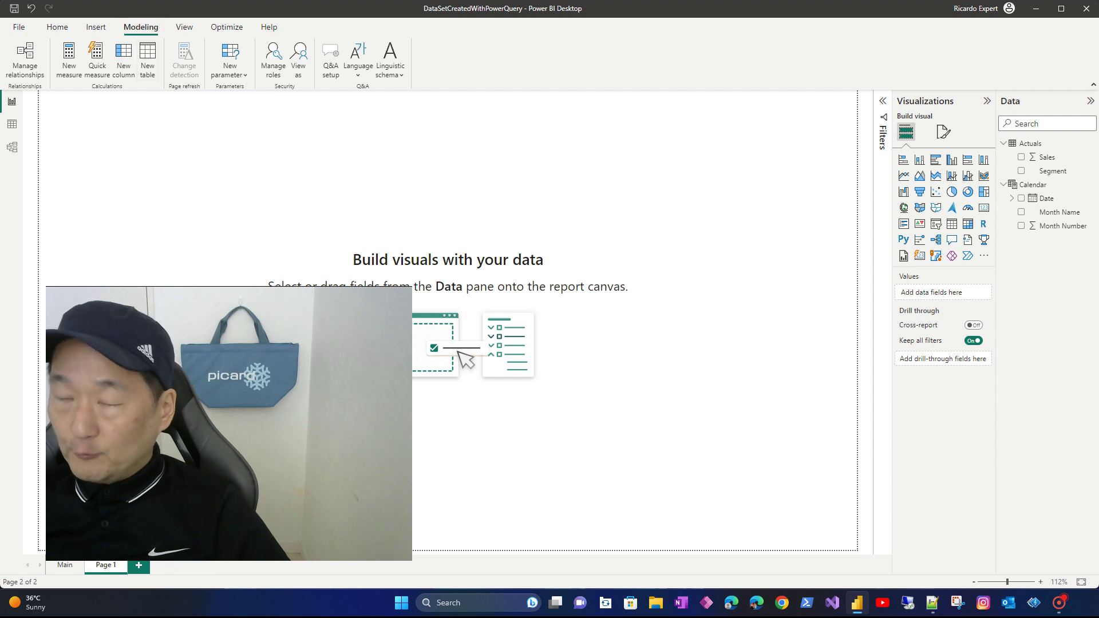
left_click(148, 60)
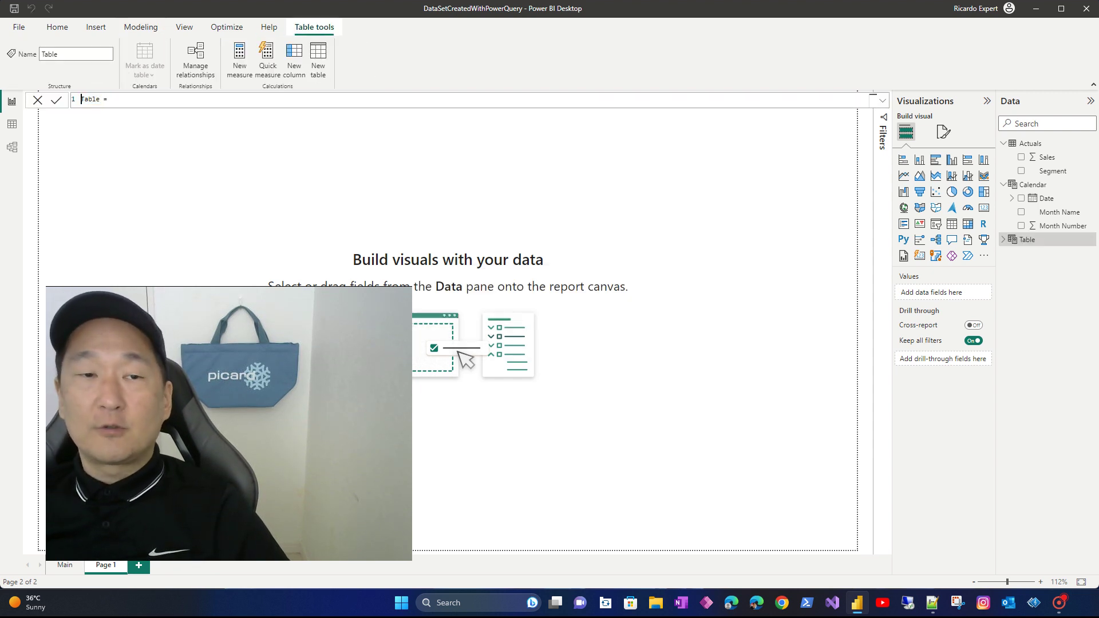
type("Measuyr")
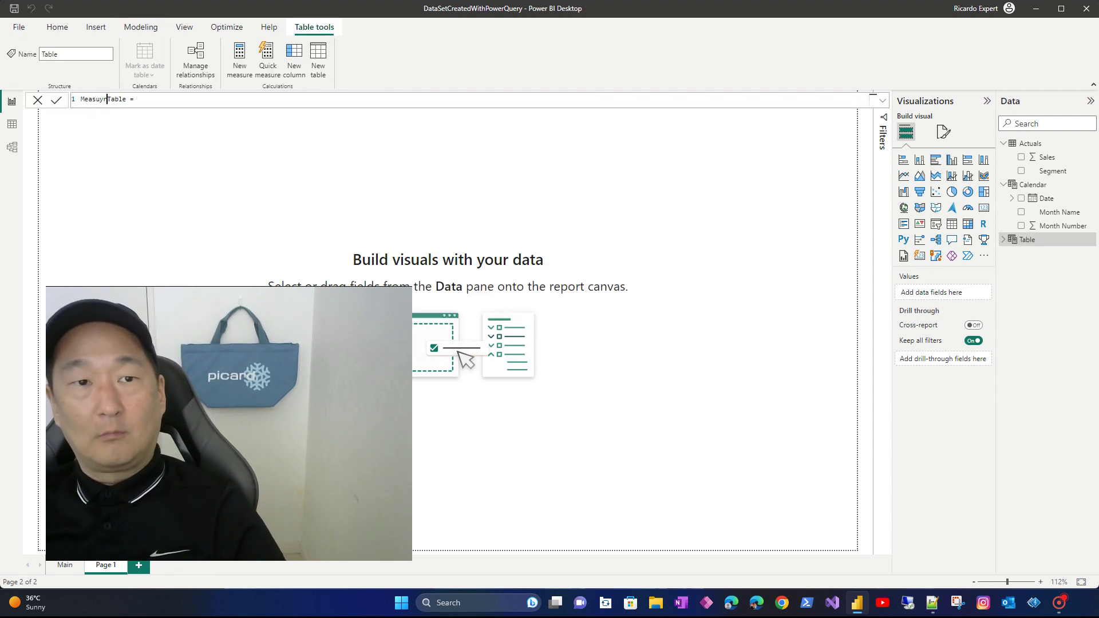
key("BackSpace")
key("BackSpace")
type("res")
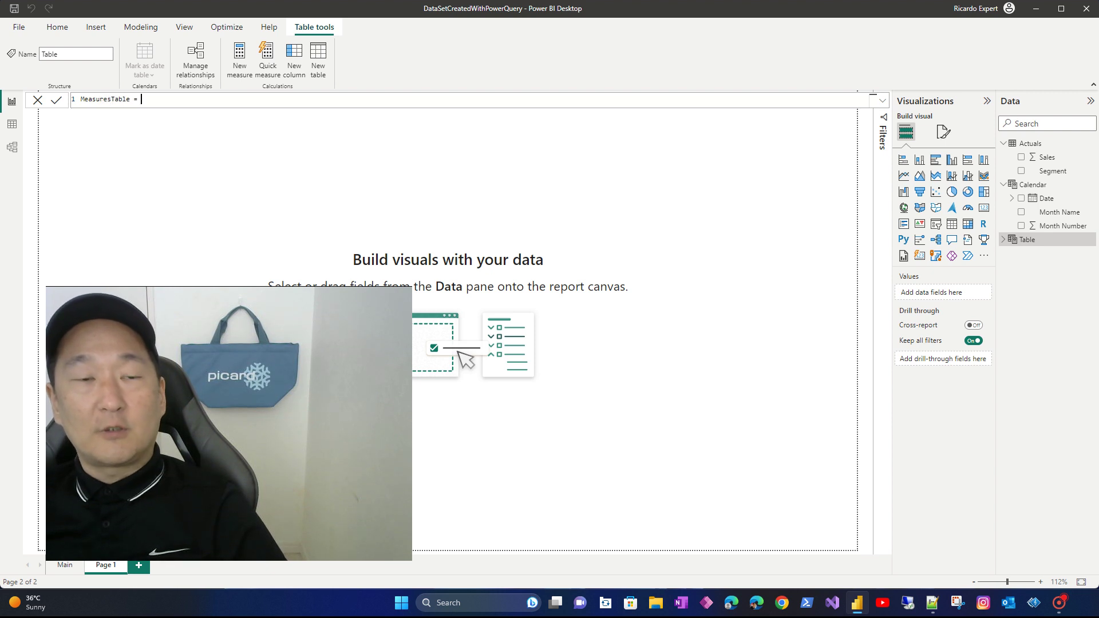
type("{(")
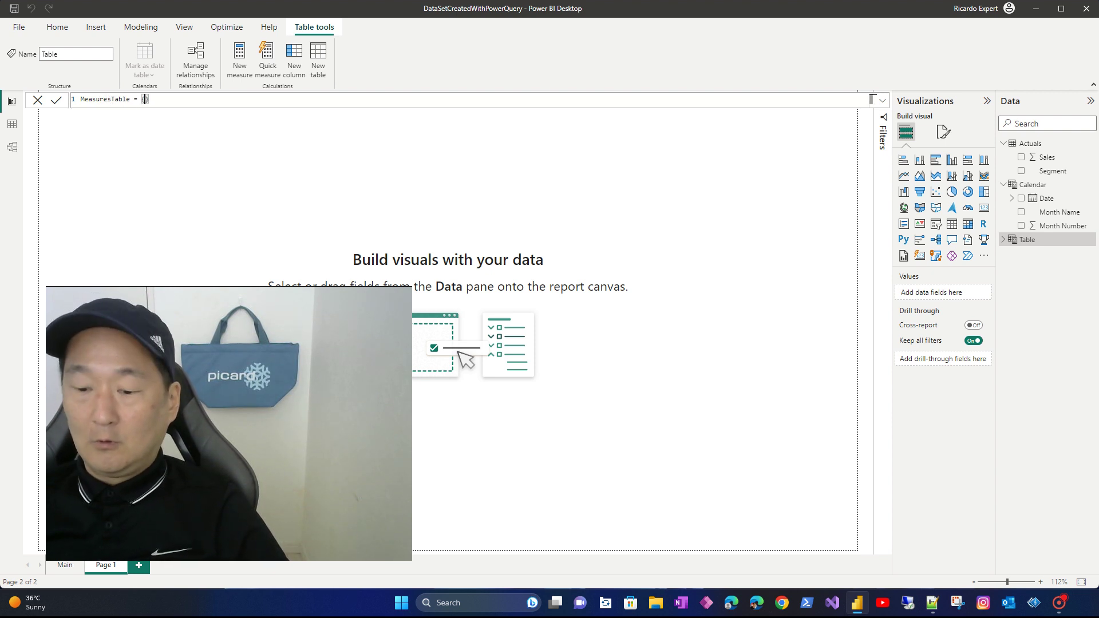
type("0")
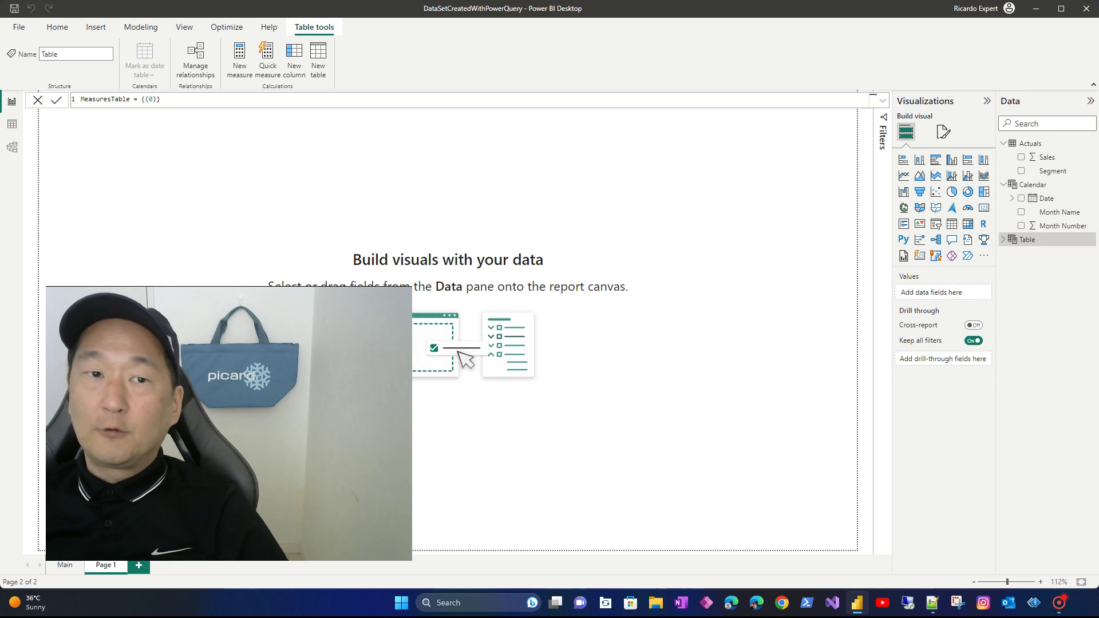
key("Return")
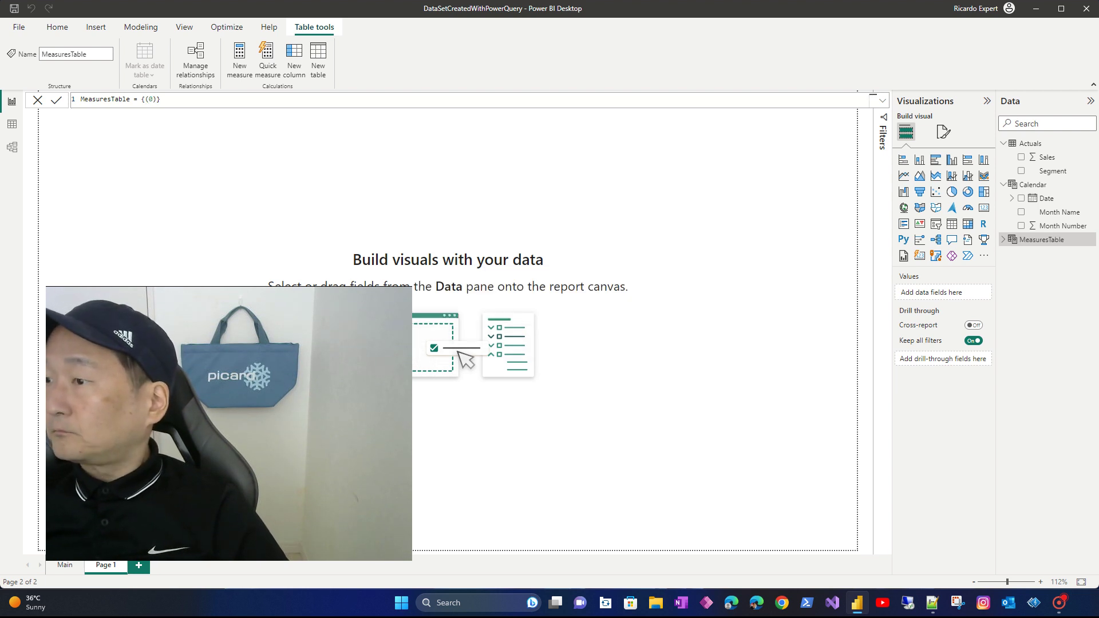
Create a measure in MeasuresTable with the formula SelectedMonth = SUM('Actuals'[Sales]).
key("alt+Tab")
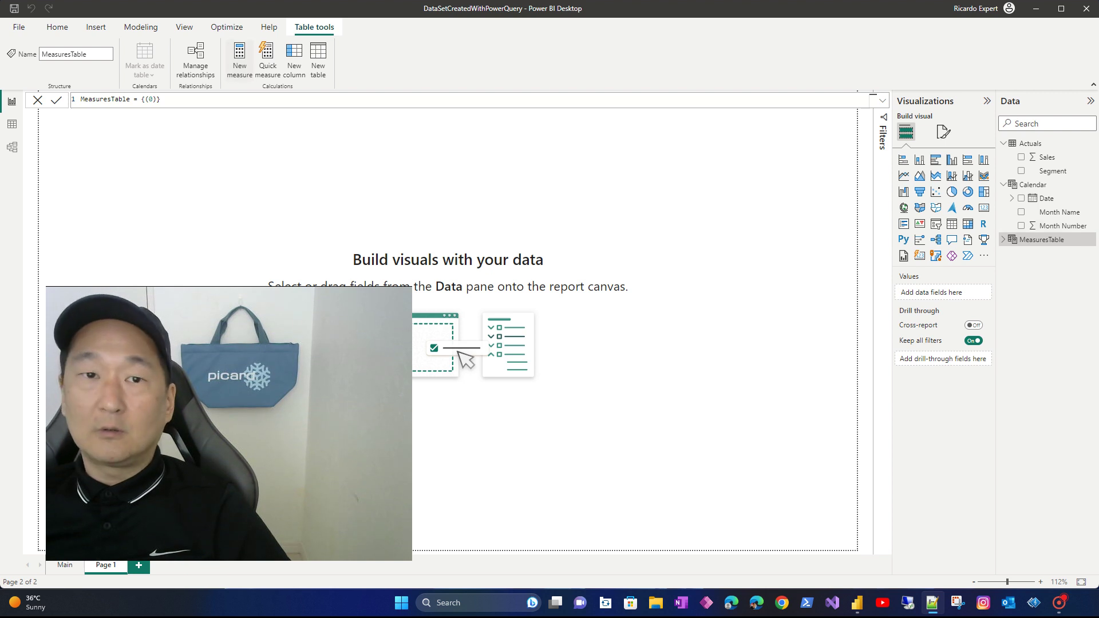
left_click(239, 57)
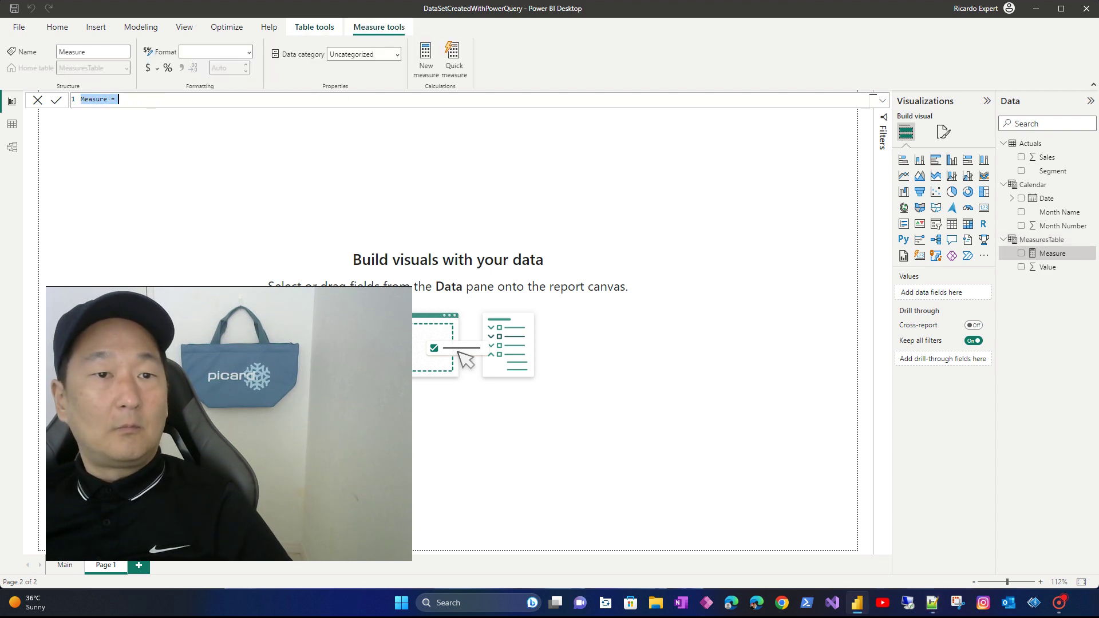
type("SelectedMonth = SUM('Actuals'[Sales])")
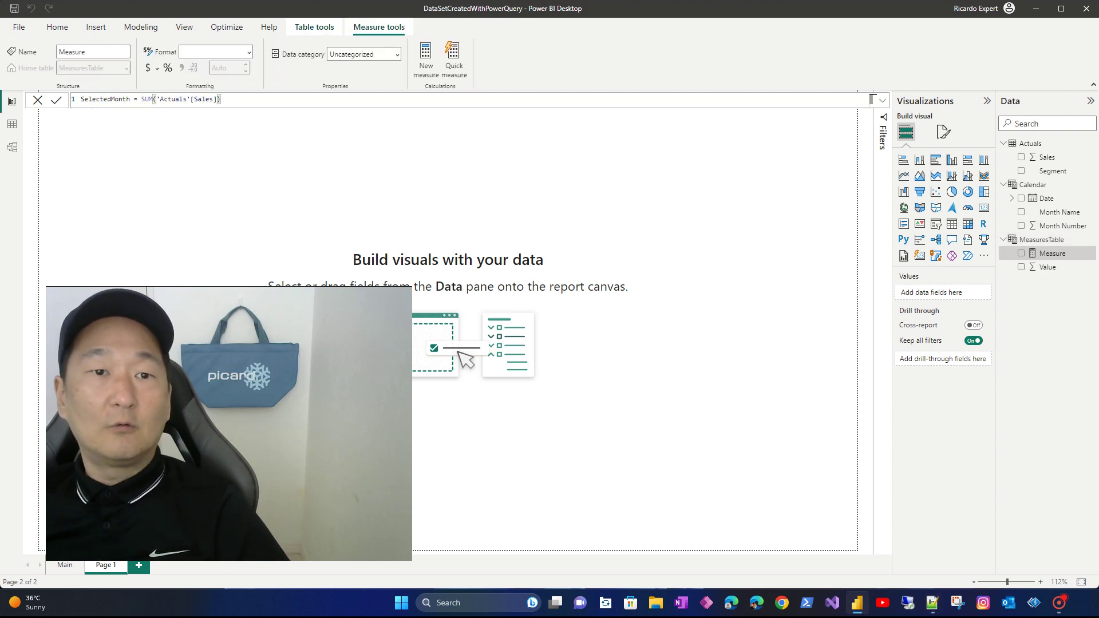
key("Return")
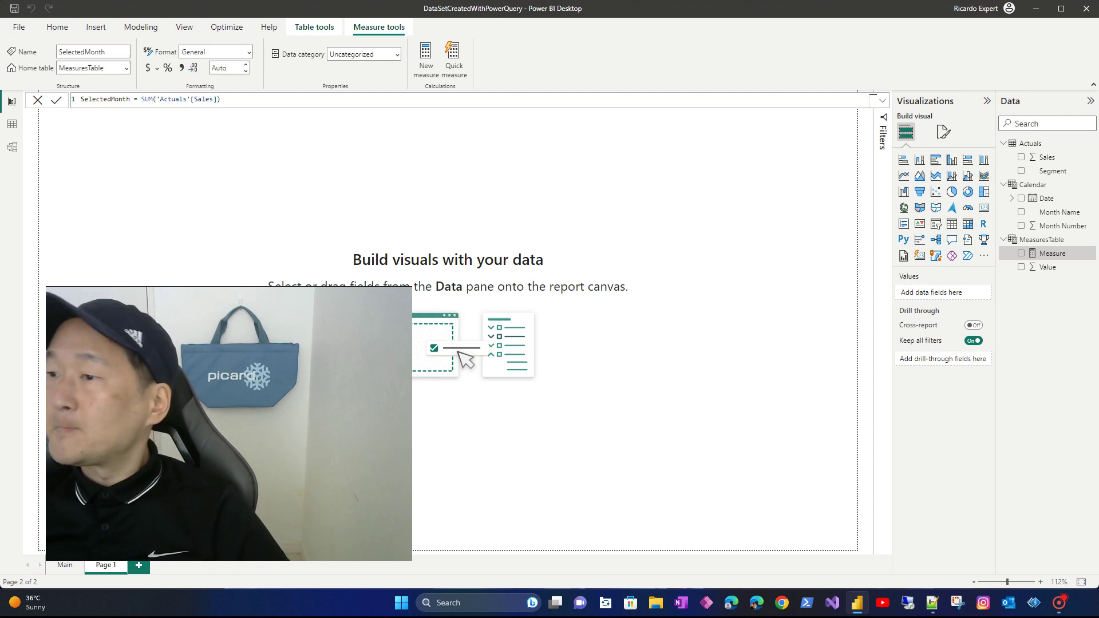
Create the measure SelectedMonthPrevious = CALCULATE ( [SelectedMonth],PREVIOUSMONTH ( 'Calendar'[Date] )) in MeasuresTable.
key("alt+Tab")
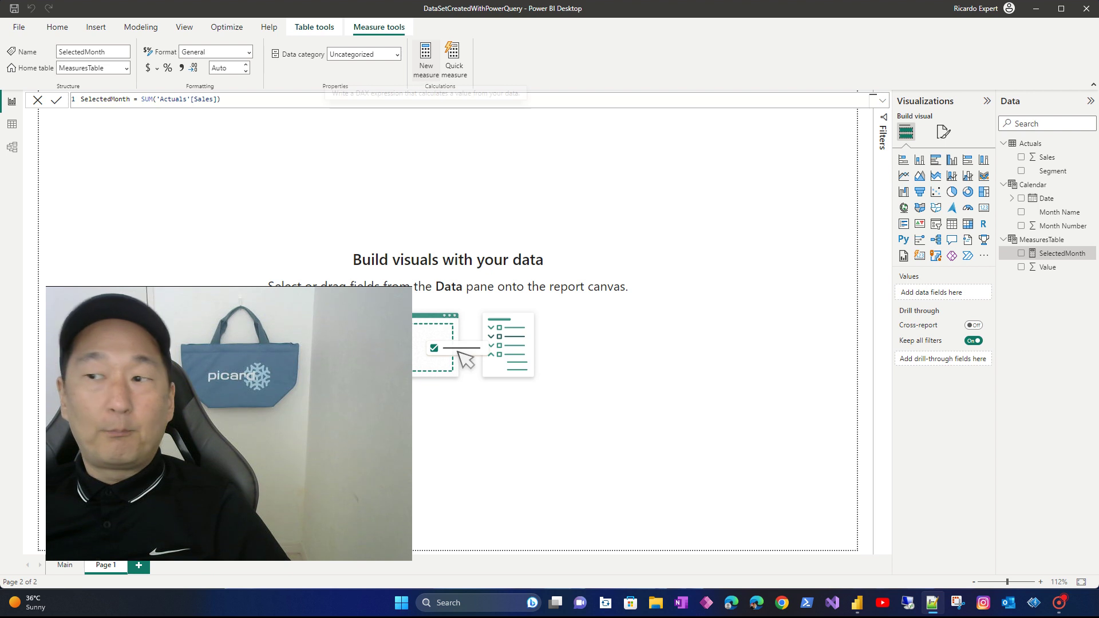
left_click(426, 54)
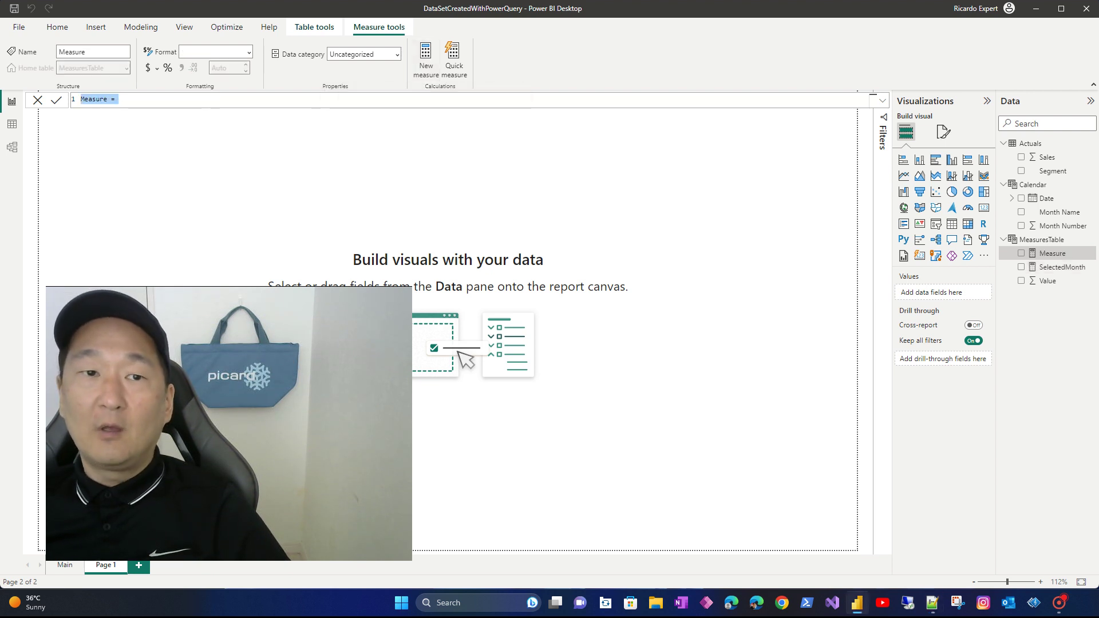
type("SelectedMonthPrevious = CALCULATE ( [SelectedMonth],PREVIOUSMONTH ( 'Calendar'[Date] ))")
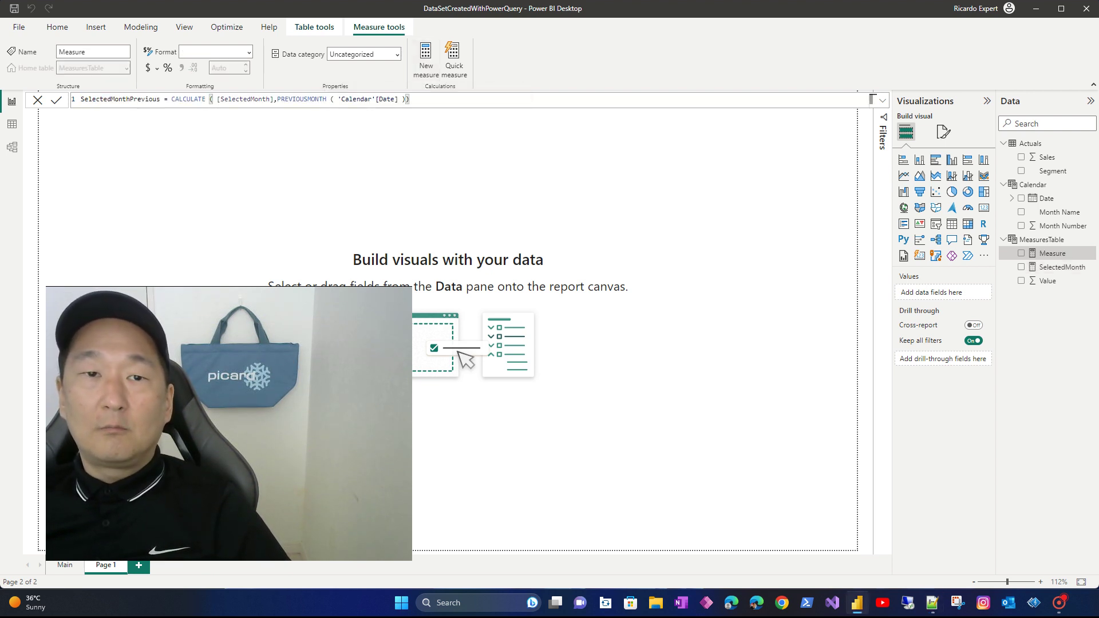
double_click(302, 99)
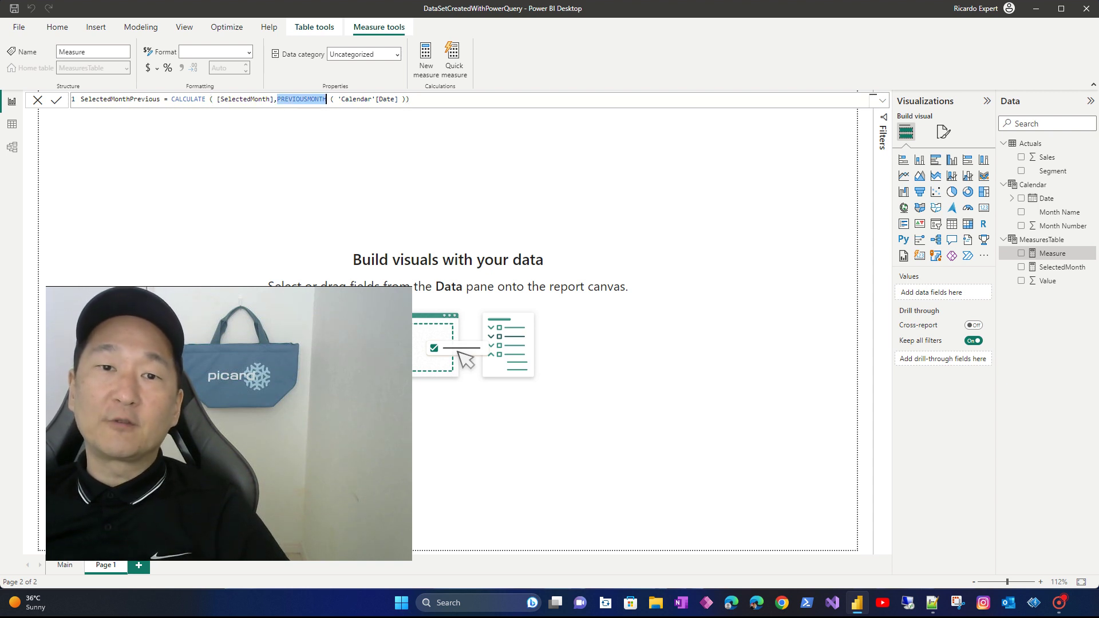
key("Return")
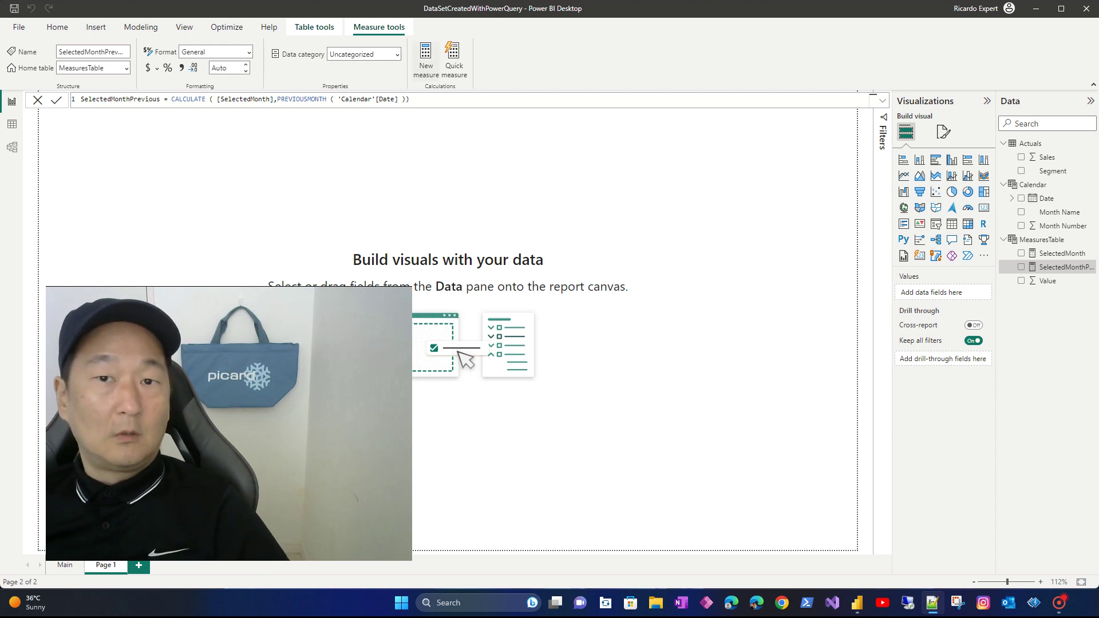
Create the measure Delta = VAR VAR_DELTA = [SelectedMonth] - [SelectedMonthPrevious], with Return VAR_DELTA on the second line.
key("ctrl+a")
type("Delta = VAR VAR_DELTA = [SelectedMonth] - [SelectedMonthPrevious]\\nReturn VAR_DELTA")
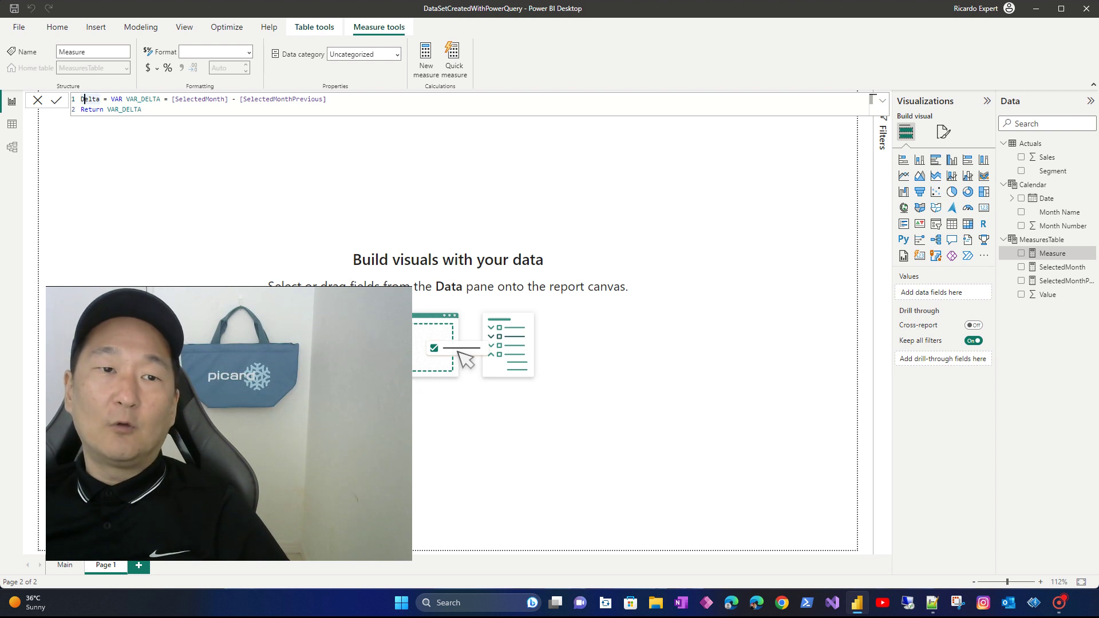
key("End")
key("Left")
key("Right")
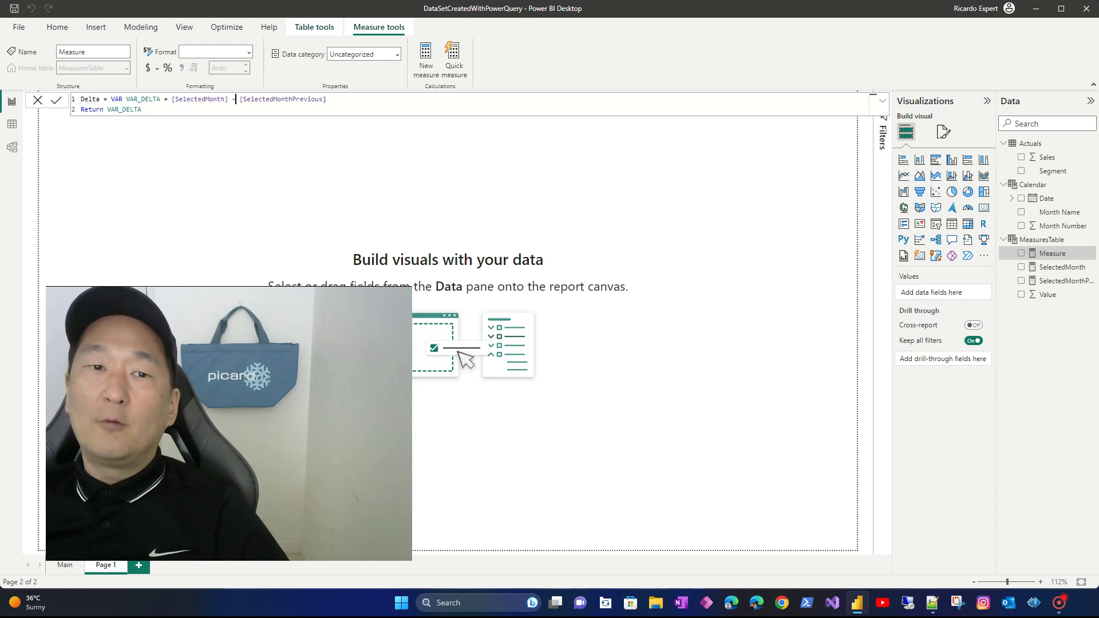
left_click(232, 99)
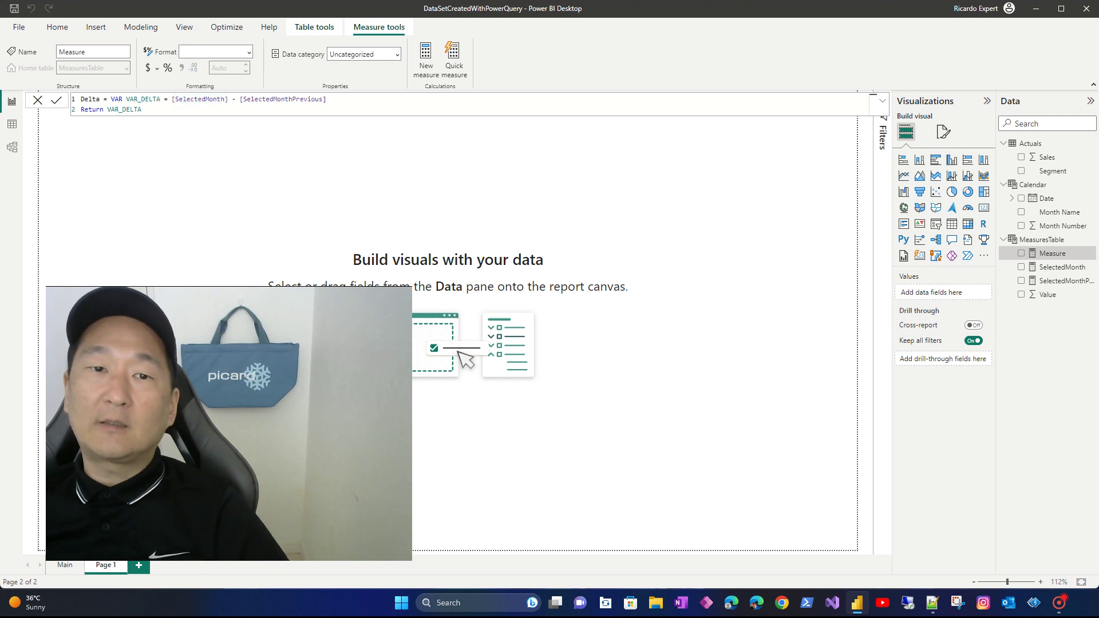
left_click_drag(241, 99, 323, 100)
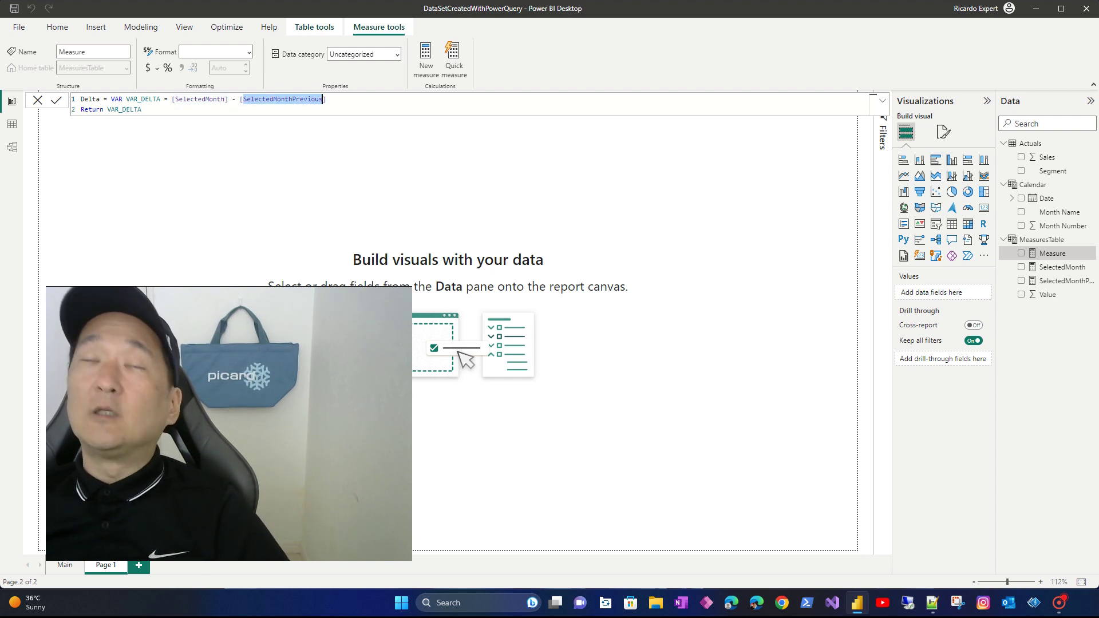
key("Return")
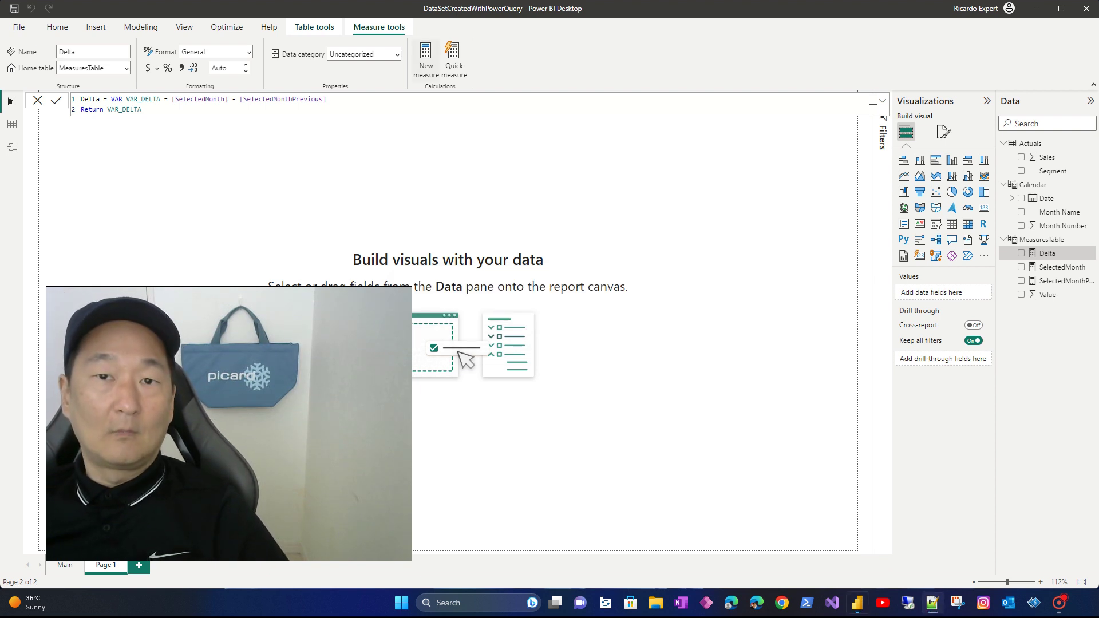
Create the measure SelectedPrevious = FORMAT(DATE("2000", SELECTEDVALUE('Calendar'[Month Number])-1,"01"),"mmmm") and leave the formula editor.
key("alt+Tab")
left_click(426, 57)
type("SelectedPrevious = FORMAT(DATE(\"2000\", SELECTEDVALUE('Calendar'[Month Number])-1,\"01\"),\"mmmm\")")
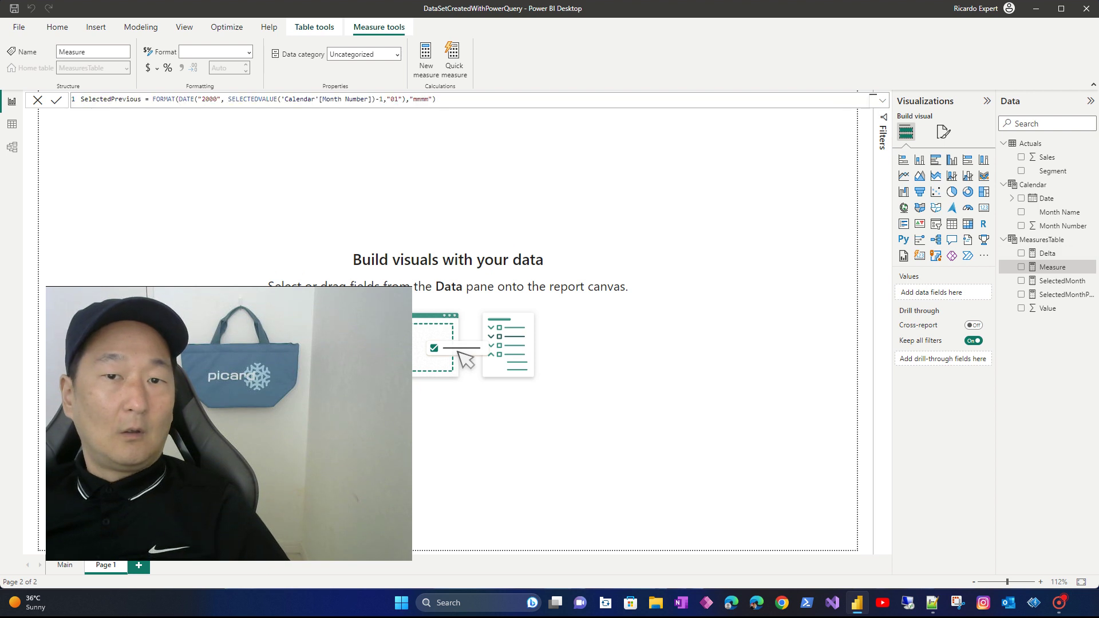
key("Return")
key("Escape")
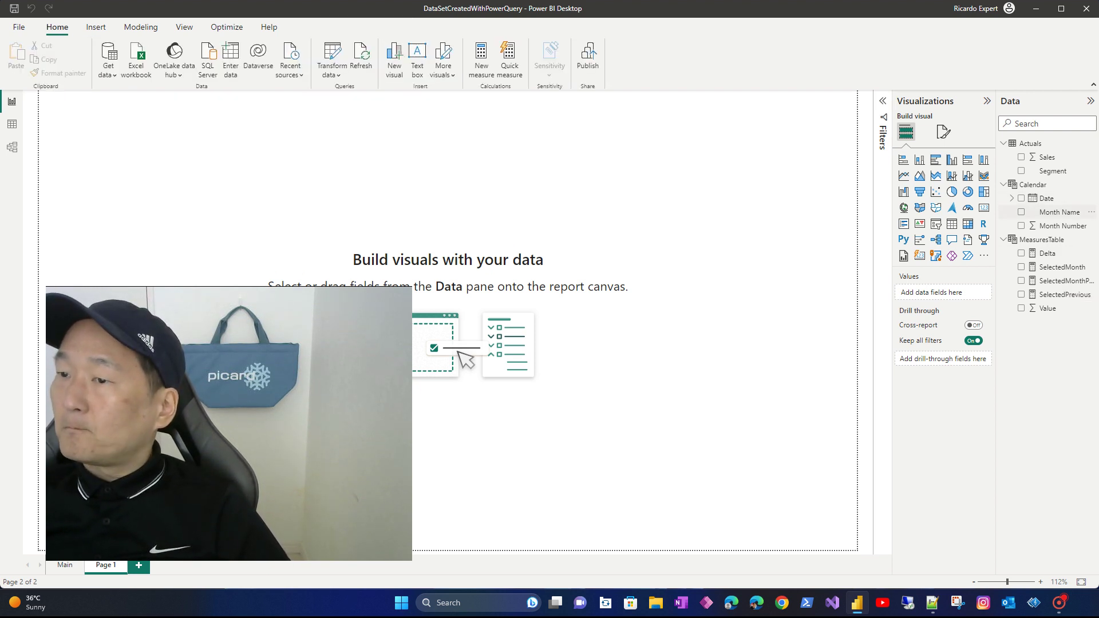
Add a table visual with the Calendar Date reduced to Year and Month, plus the Sales field of Actuals.
left_click(1021, 198)
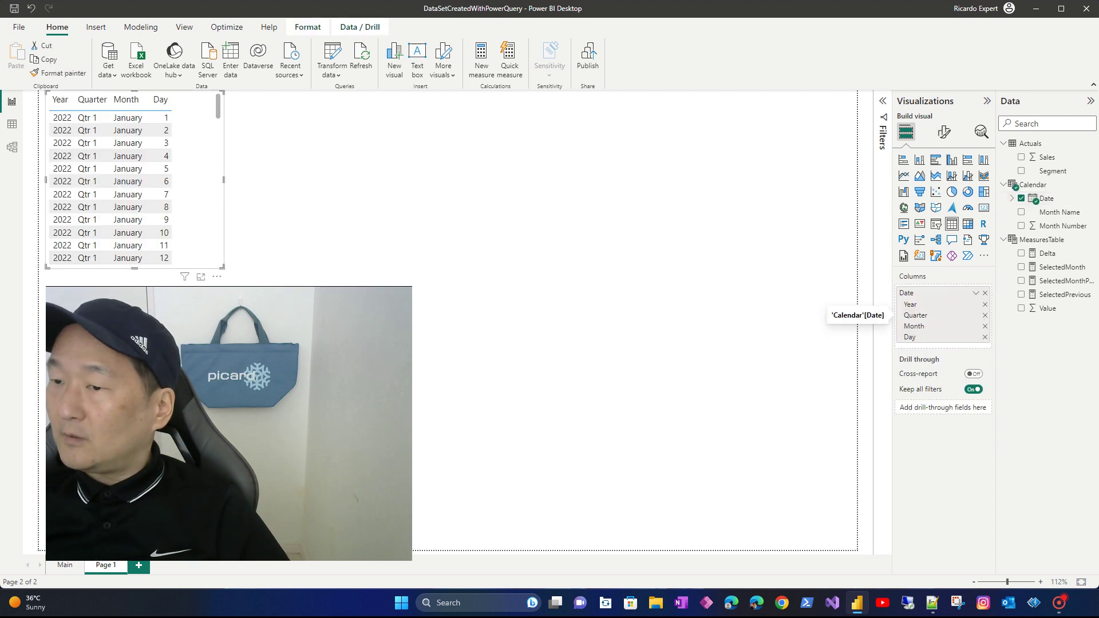
left_click(985, 314)
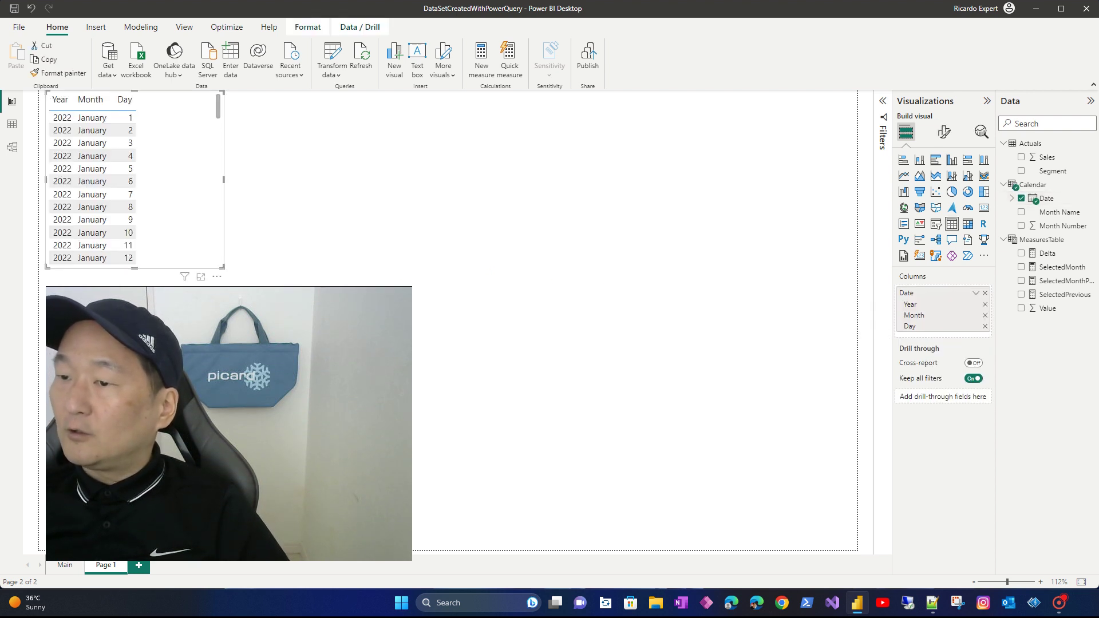
left_click(985, 326)
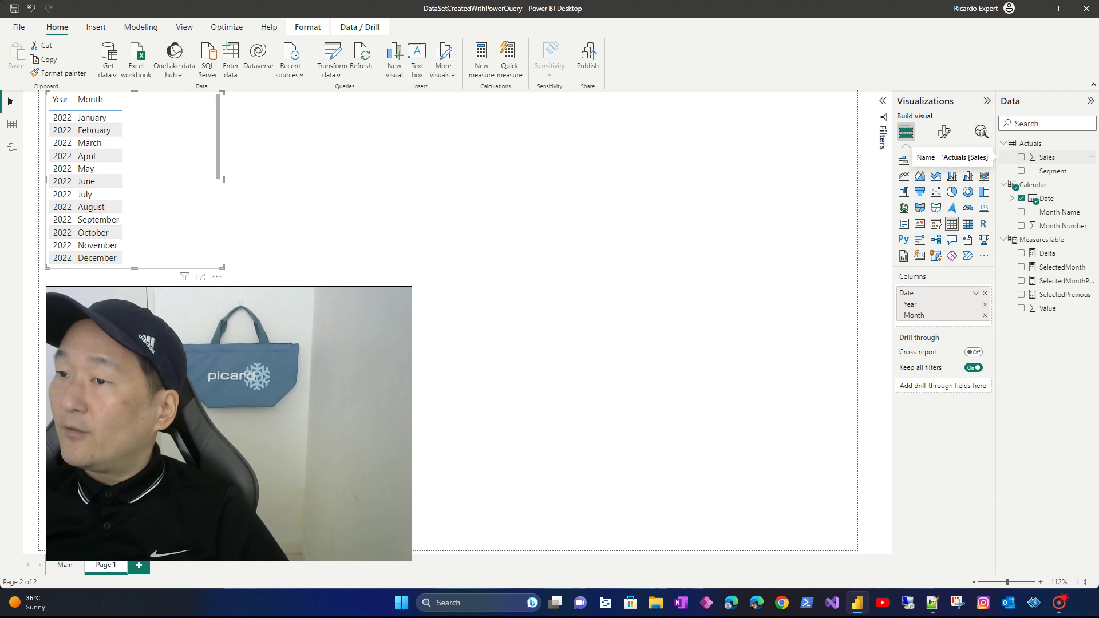
left_click(1047, 157)
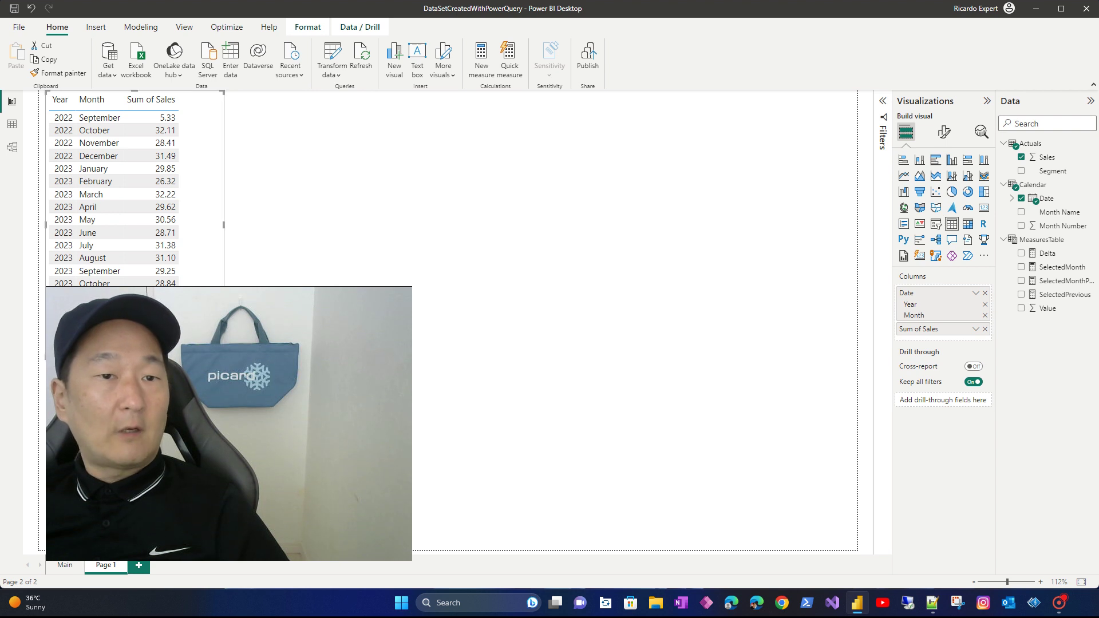
double_click(918, 329)
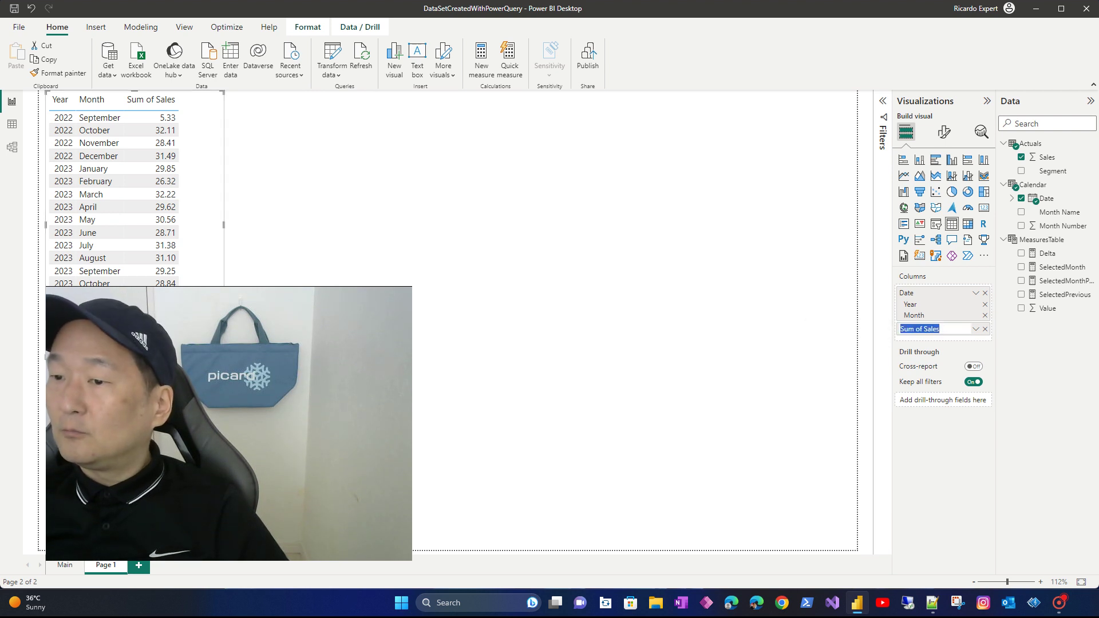
left_click(900, 329)
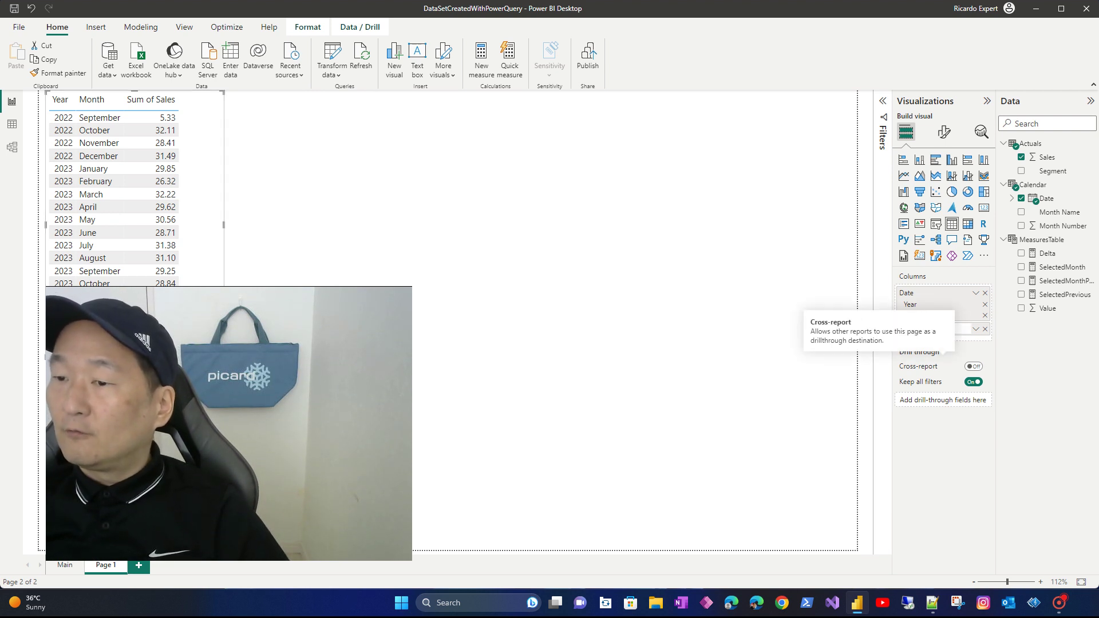
key("ctrl+shift+Right")
key("ctrl+shift+Right")
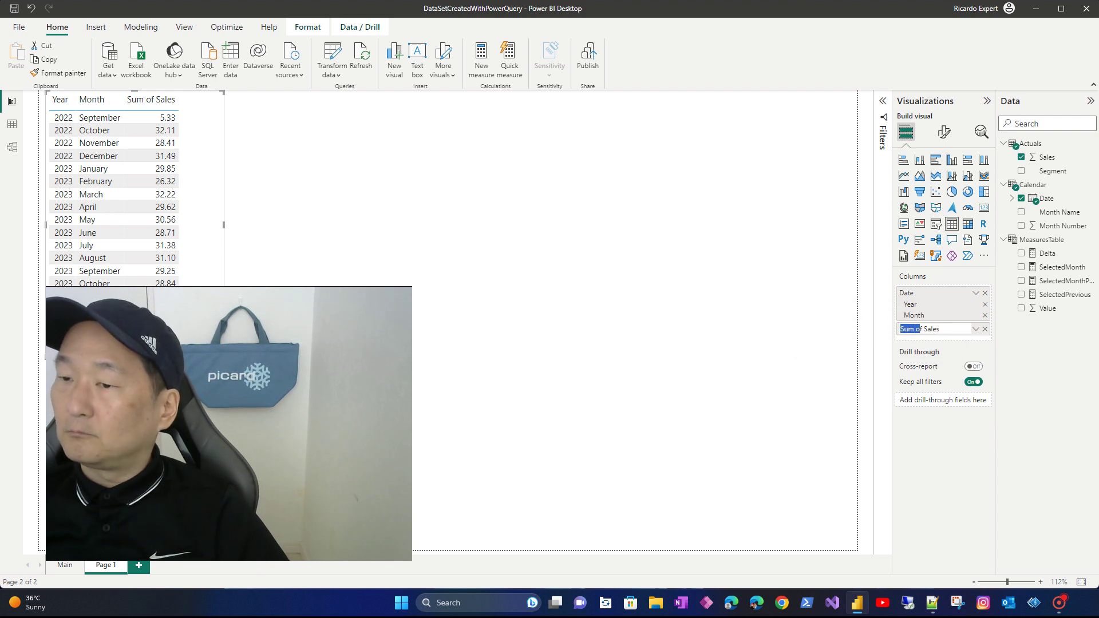
key("Delete")
left_click(727, 332)
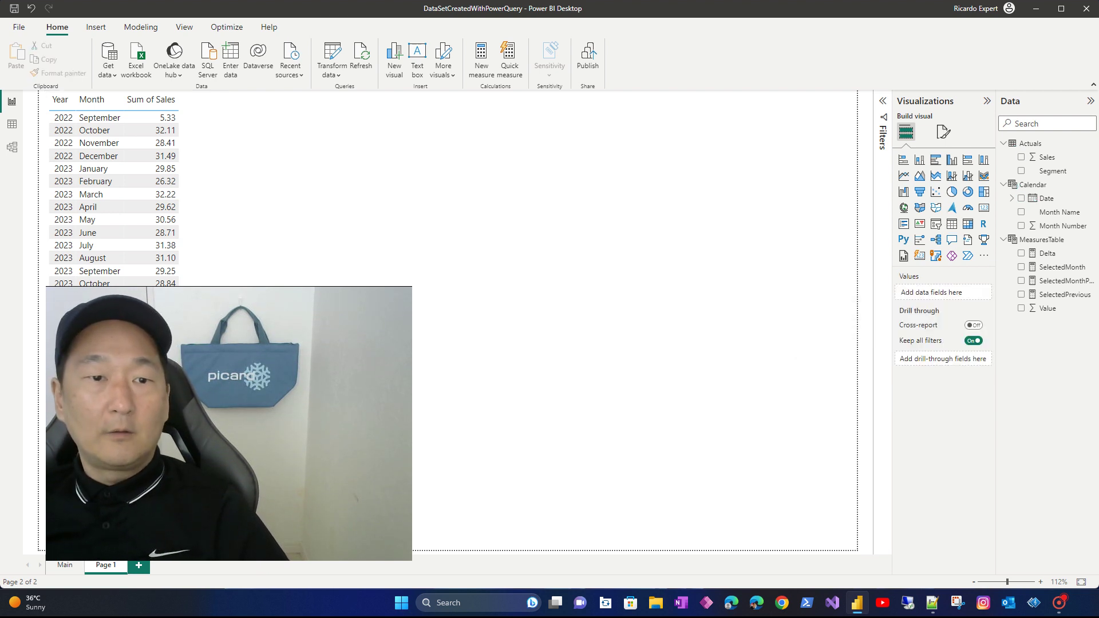
Rename the Sum of Sales column of the table visual as Sales.
left_click(200, 229)
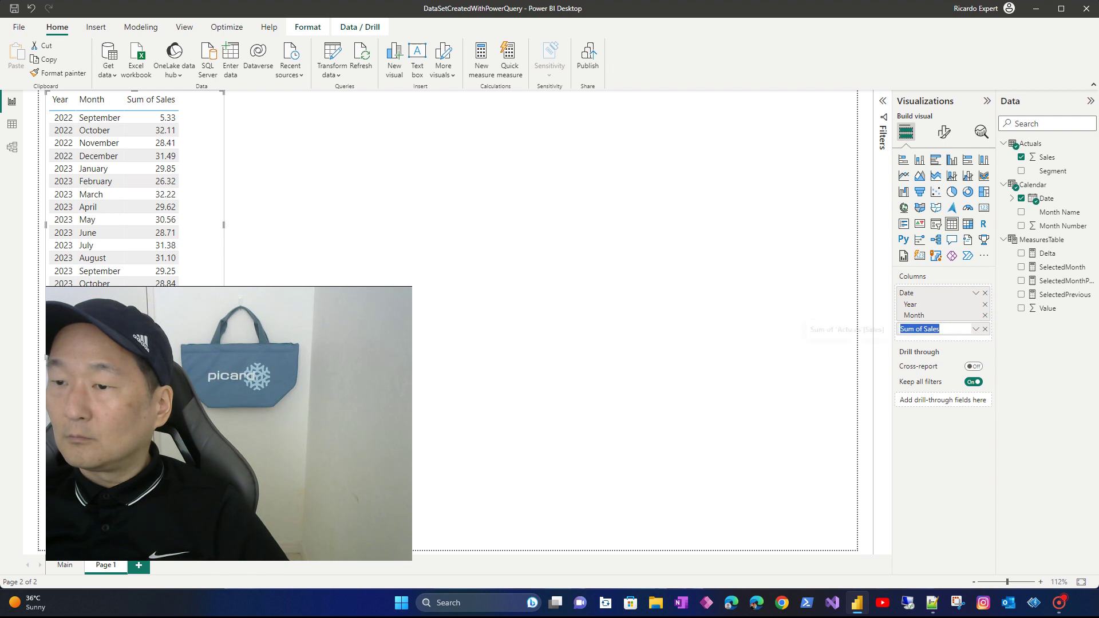
double_click(914, 329)
key("shift+Home")
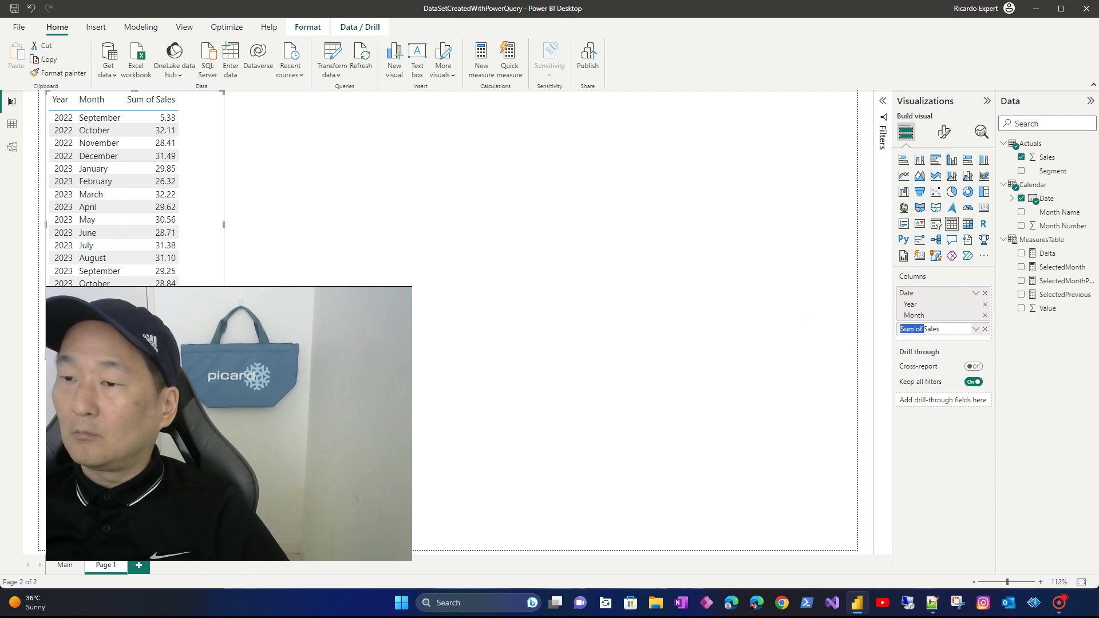
key("Delete")
key("Return")
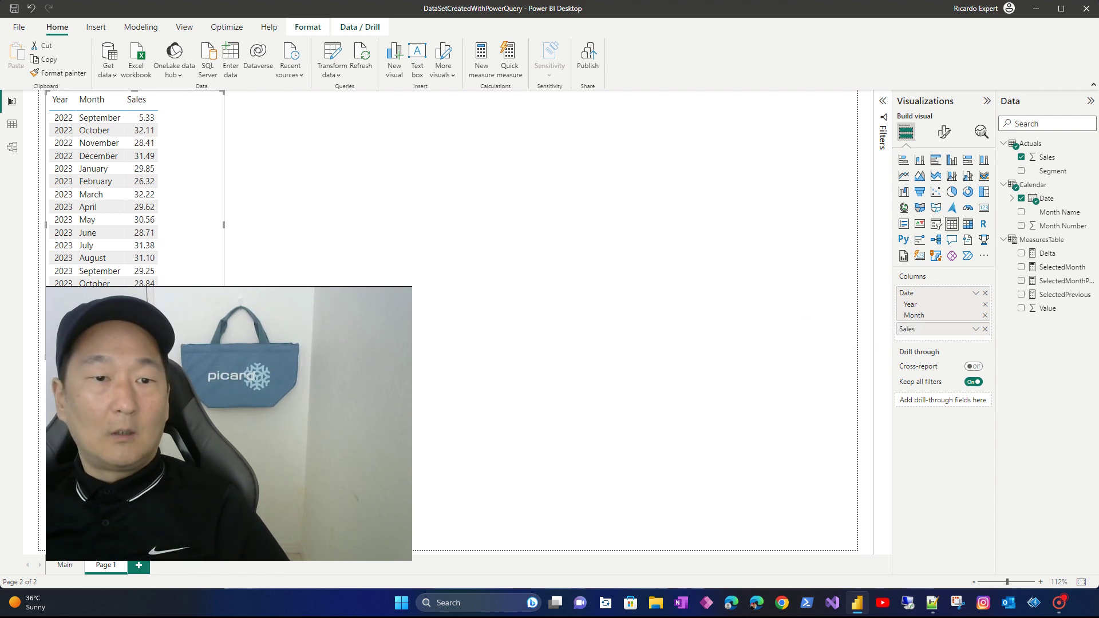
Add a card visual showing the SelectedMonth measure to the report page.
key("Escape")
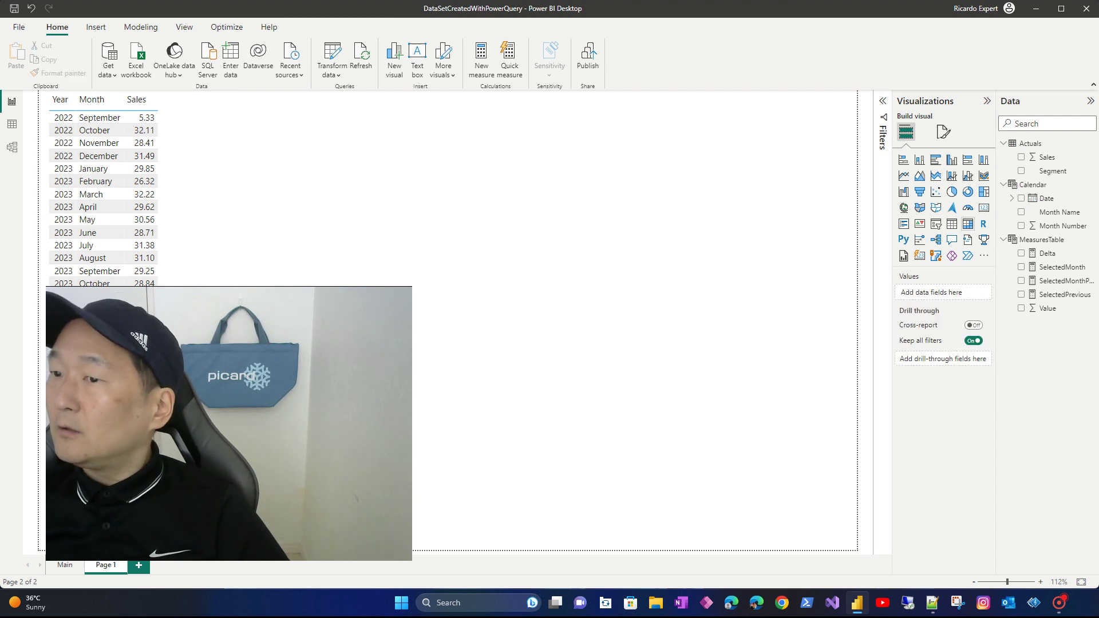
left_click(984, 208)
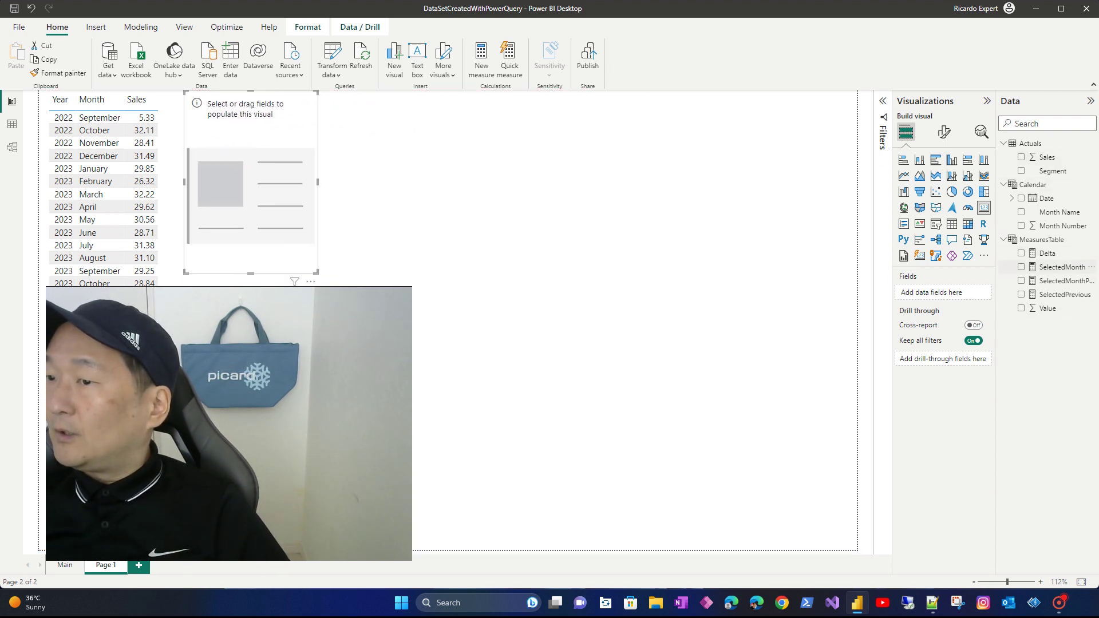
left_click(1022, 267)
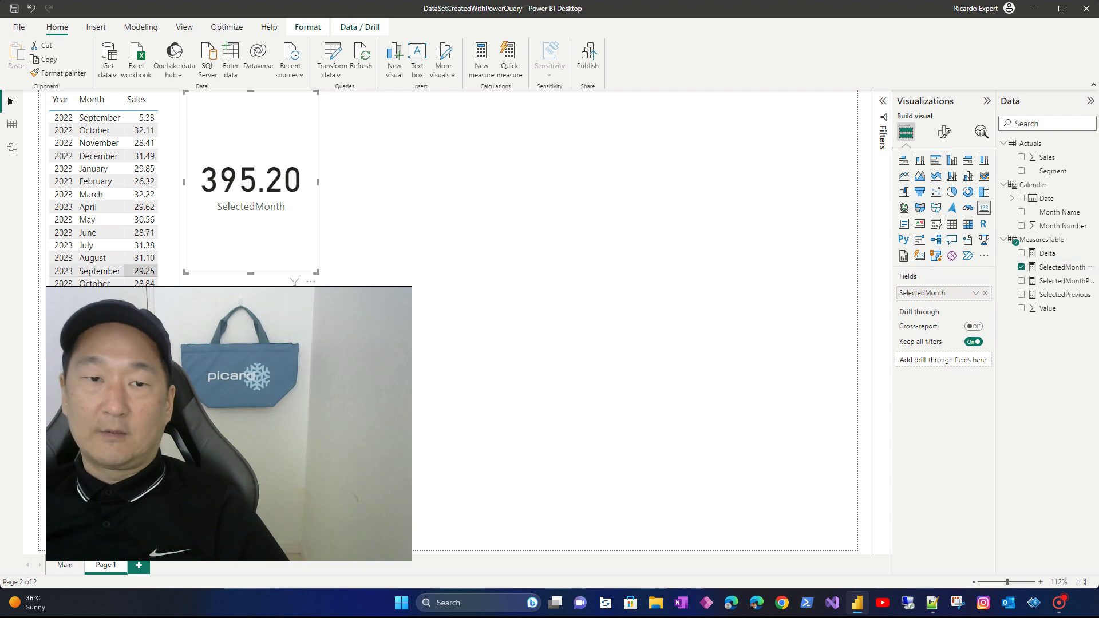
Shorten the monthly Sales table from its lower edge and move the SelectedMonth card flush against the table's side.
left_click(135, 318)
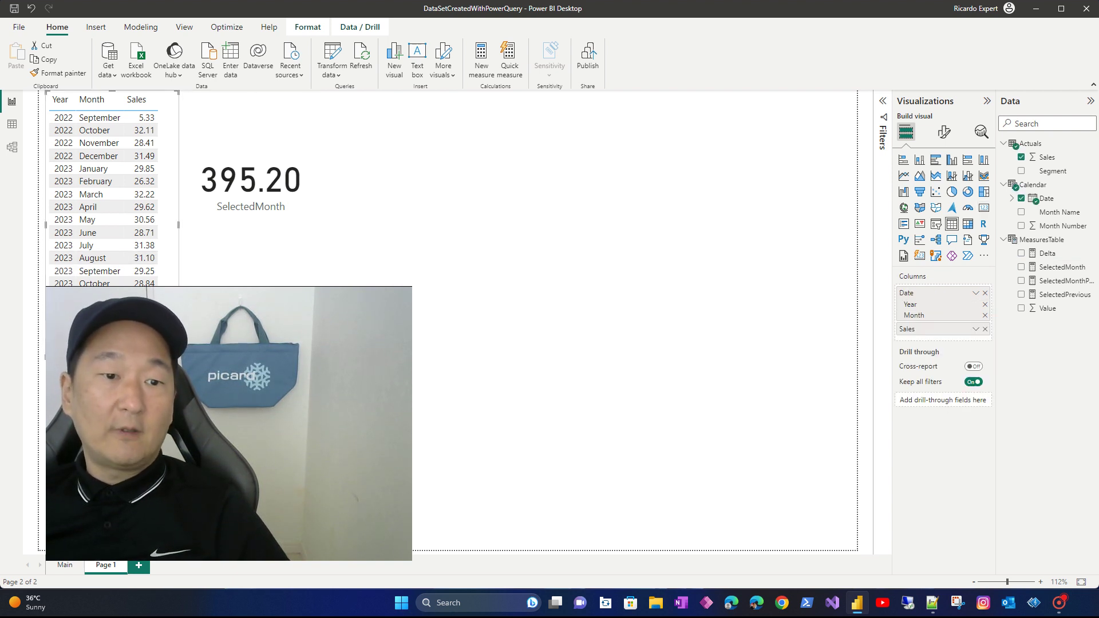
left_click_drag(112, 360, 112, 319)
left_click_drag(251, 189, 246, 189)
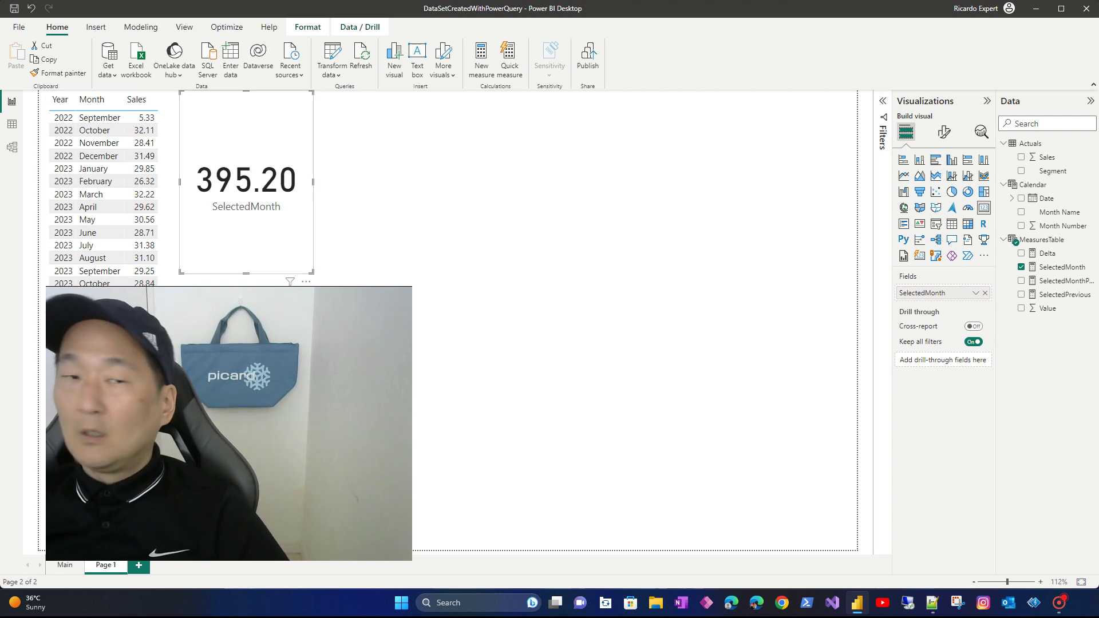
Check how the SelectedMonth card responds to the September 2022 row of the table, and clear the selection.
left_click(92, 117)
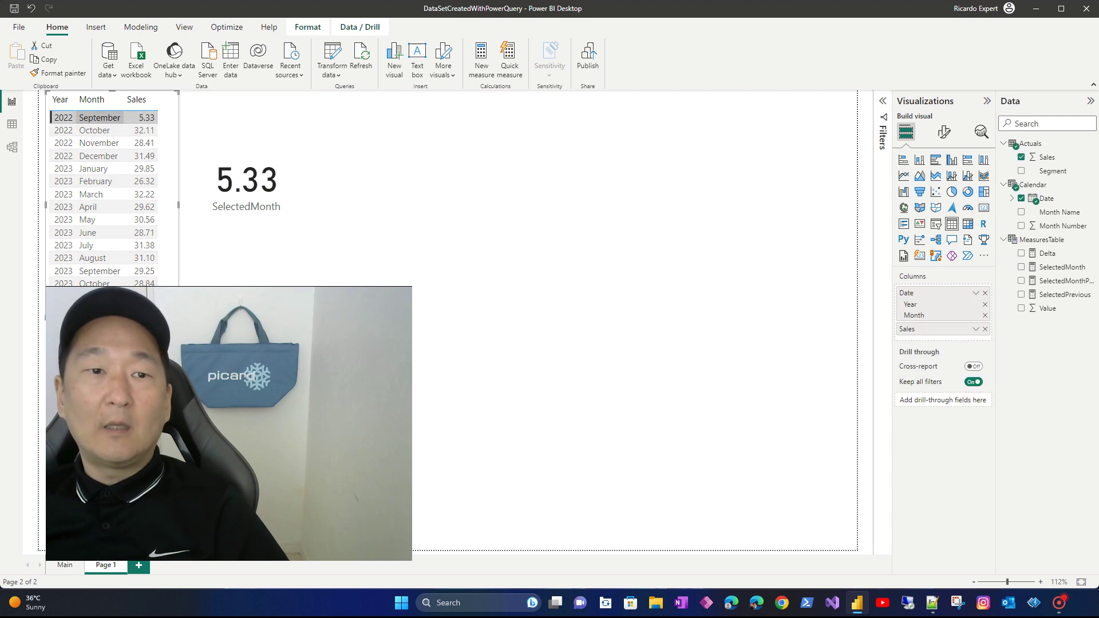
key("Down")
key("Down")
key("Escape")
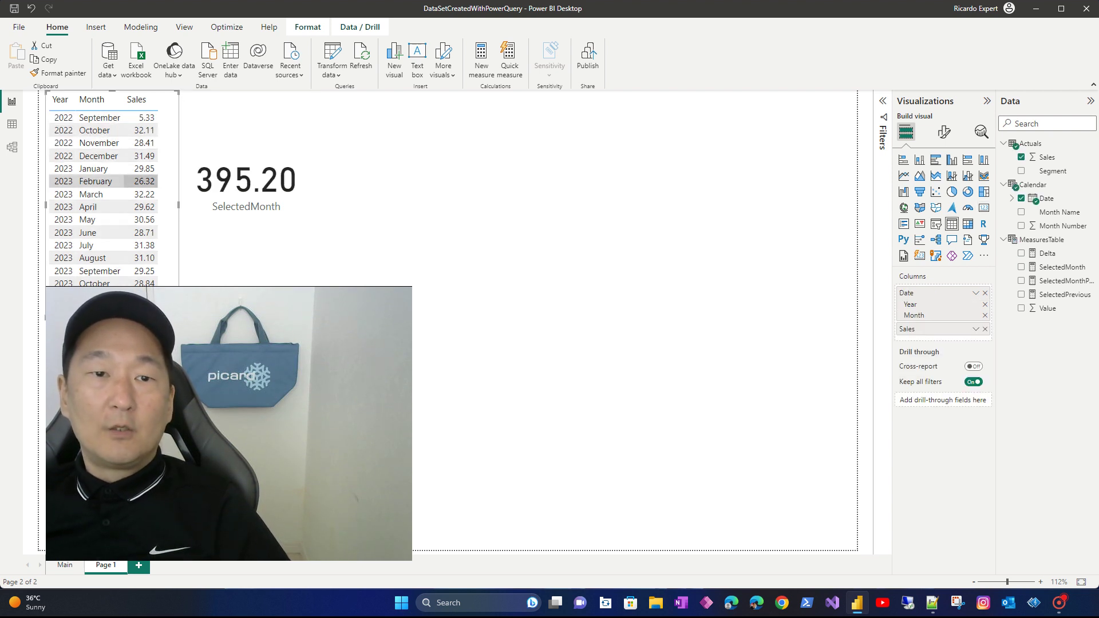
key("Escape")
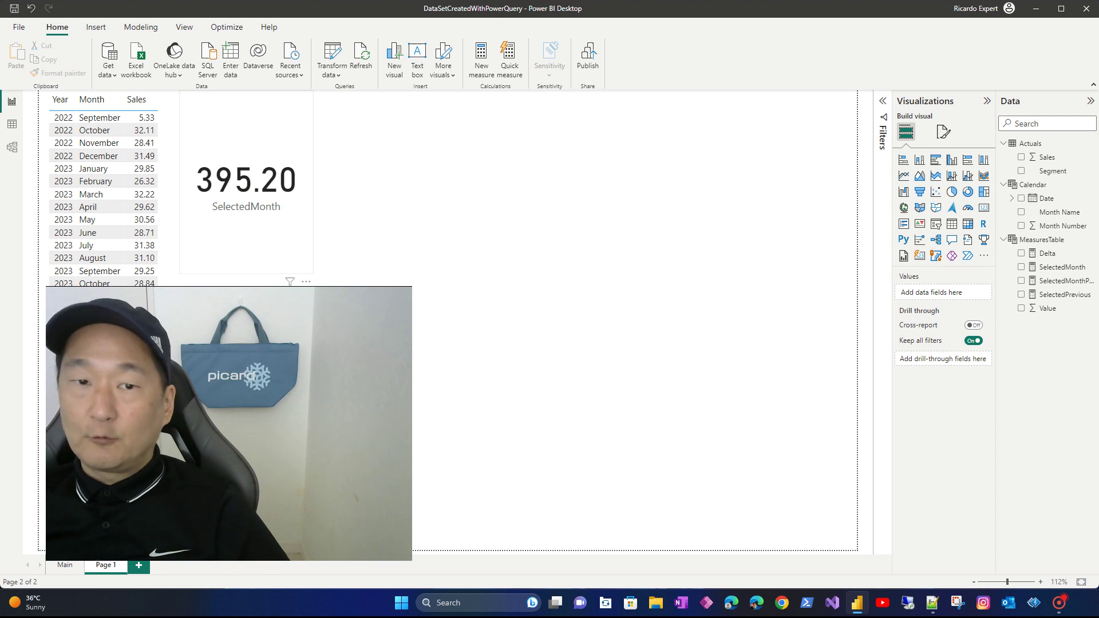
Duplicate the SelectedMonth card twice and line the copies up in a row beside the original.
left_click(291, 278)
key("ctrl+c")
key("ctrl+v")
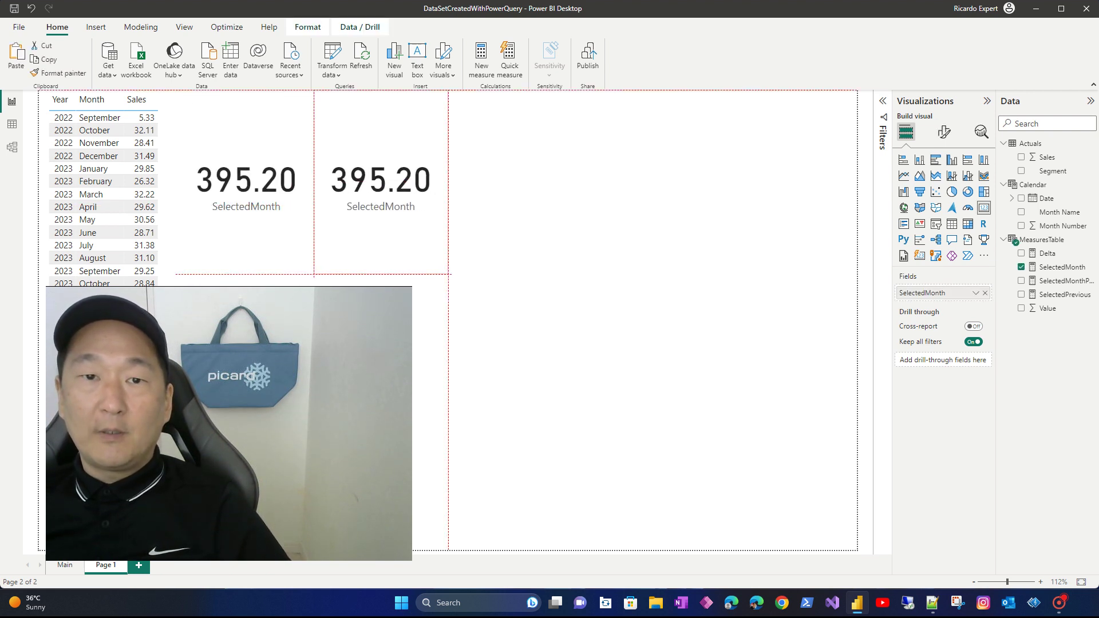
key("ctrl+v")
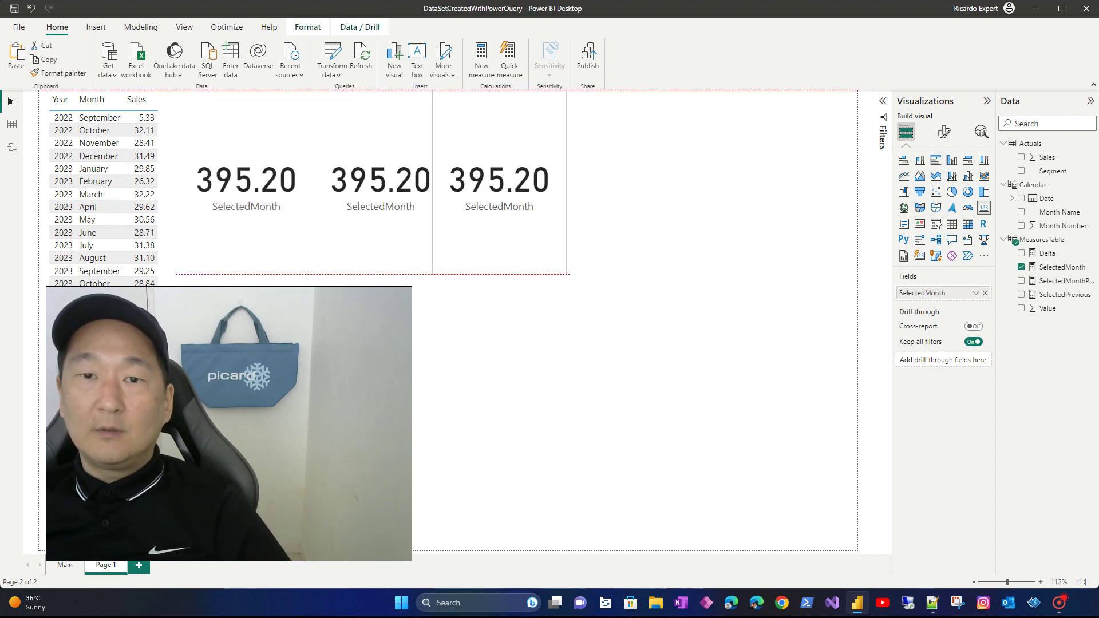
Replace SelectedMonth with the Delta measure in the middle card and with SelectedMonthPrevious in the last card of the row.
left_click(380, 182)
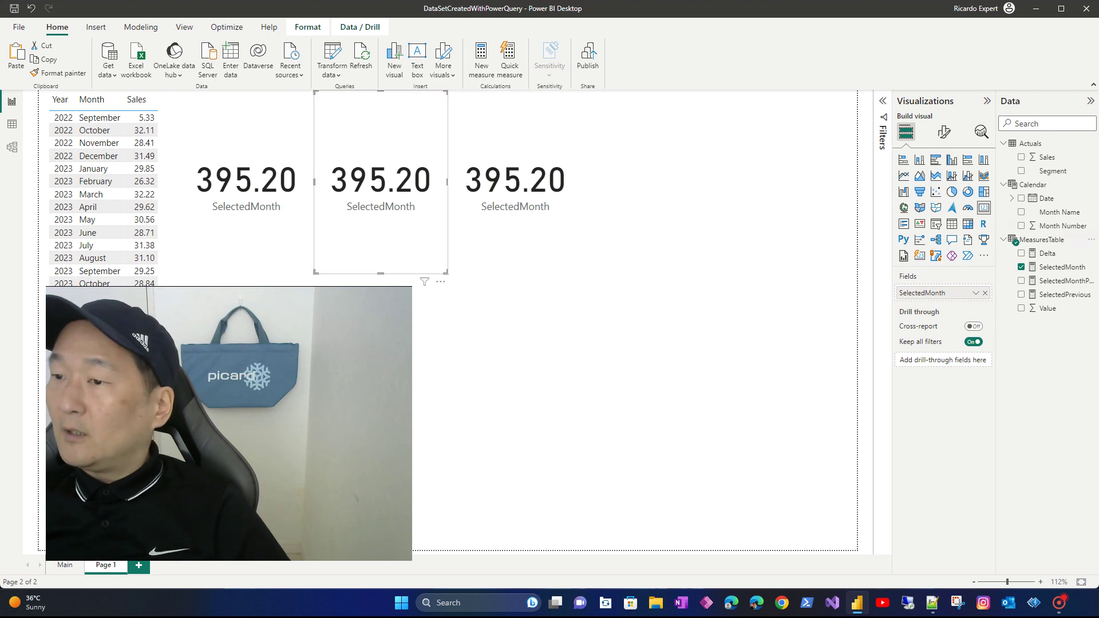
left_click(1021, 267)
left_click(1021, 253)
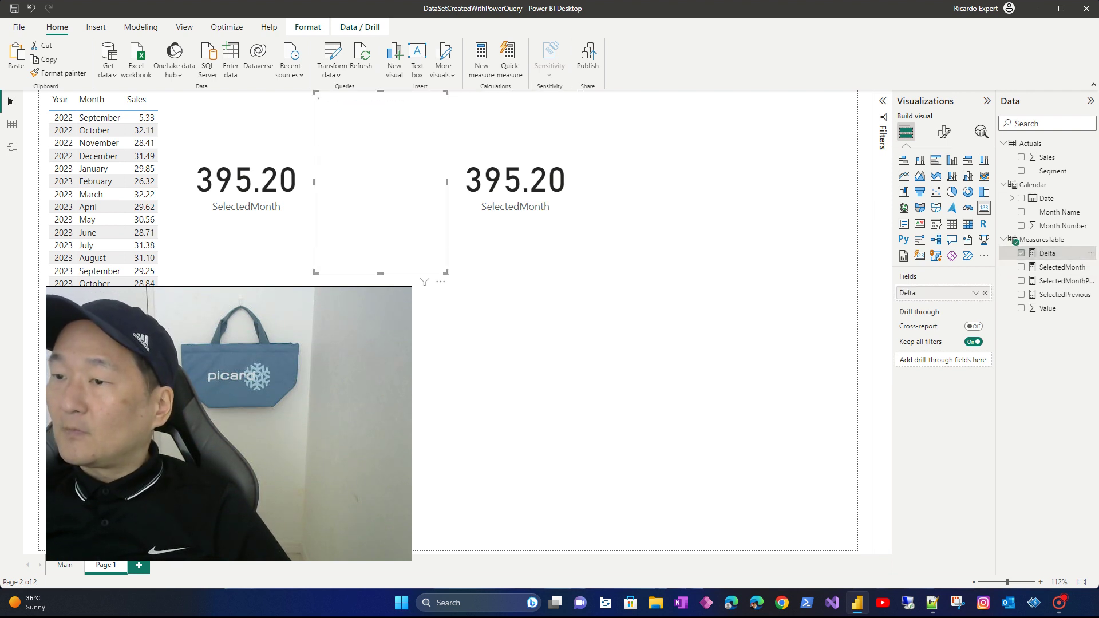
left_click(515, 182)
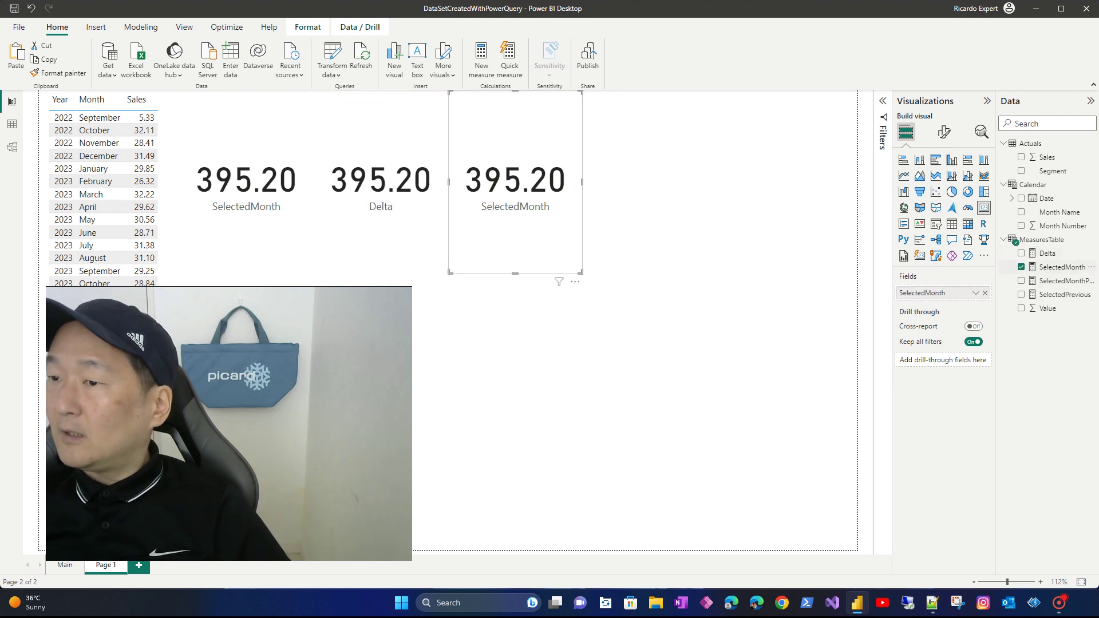
left_click(1021, 267)
left_click(1021, 281)
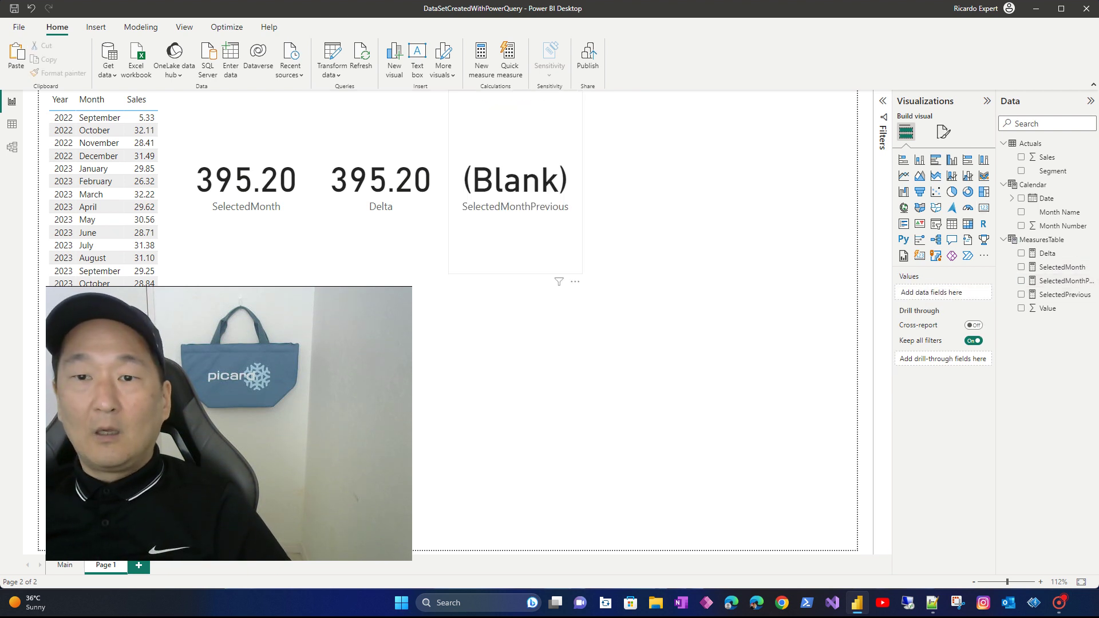
Paste another card copy, place it directly below the Delta card and make it show the SelectedPrevious measure instead.
key("ctrl+v")
left_click_drag(253, 189, 381, 368)
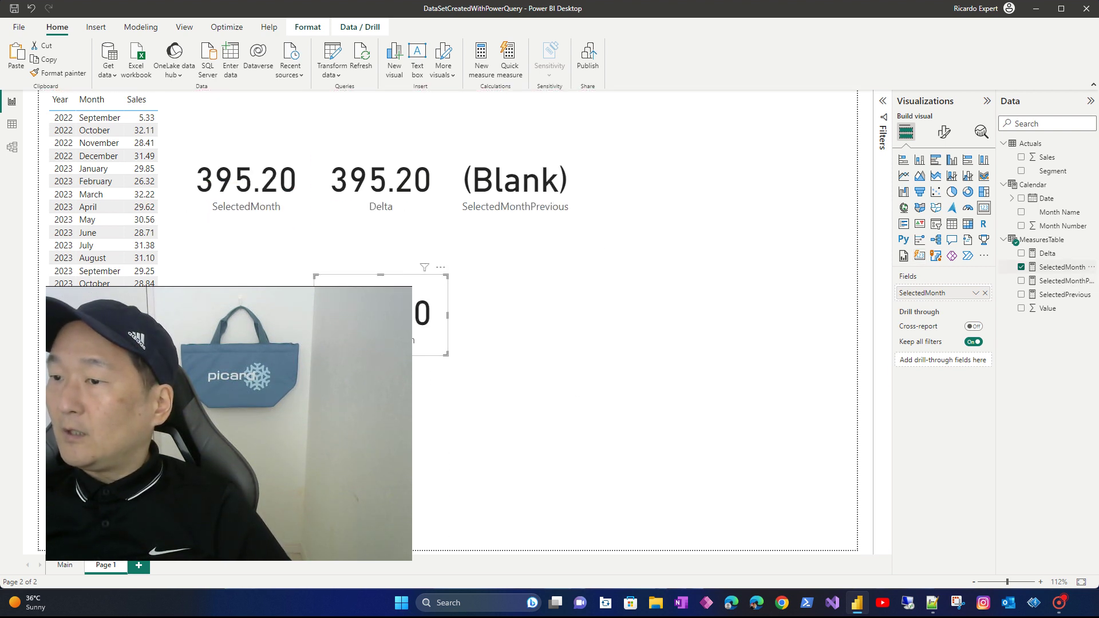
left_click(1021, 267)
left_click(1021, 294)
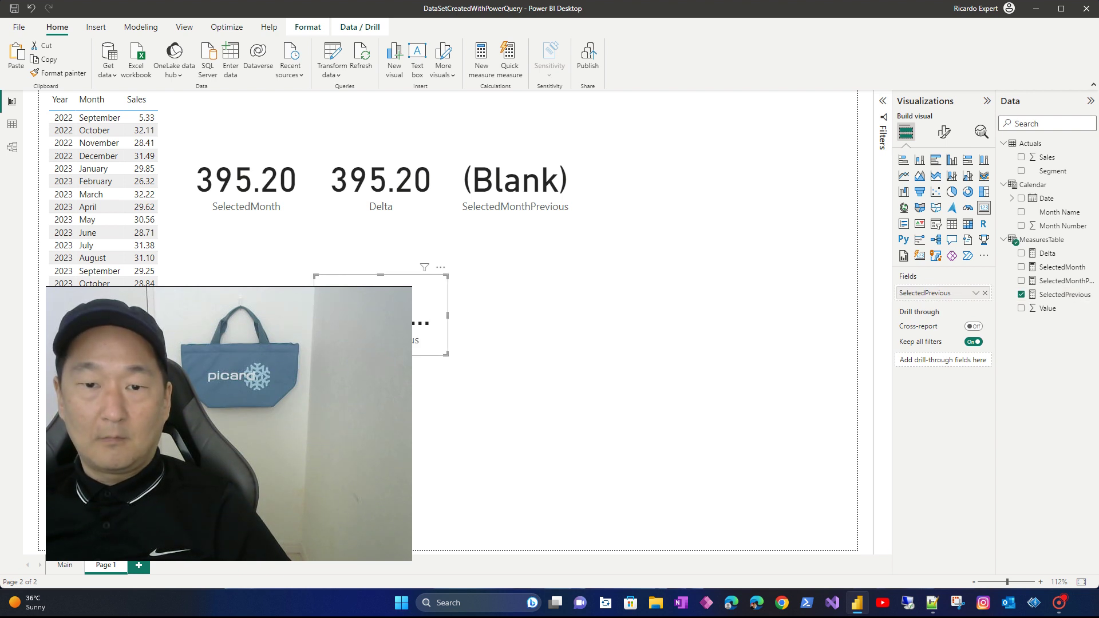
Compare the card values for February, April, May, June and January 2023 by selecting those rows in the table.
left_click(95, 181)
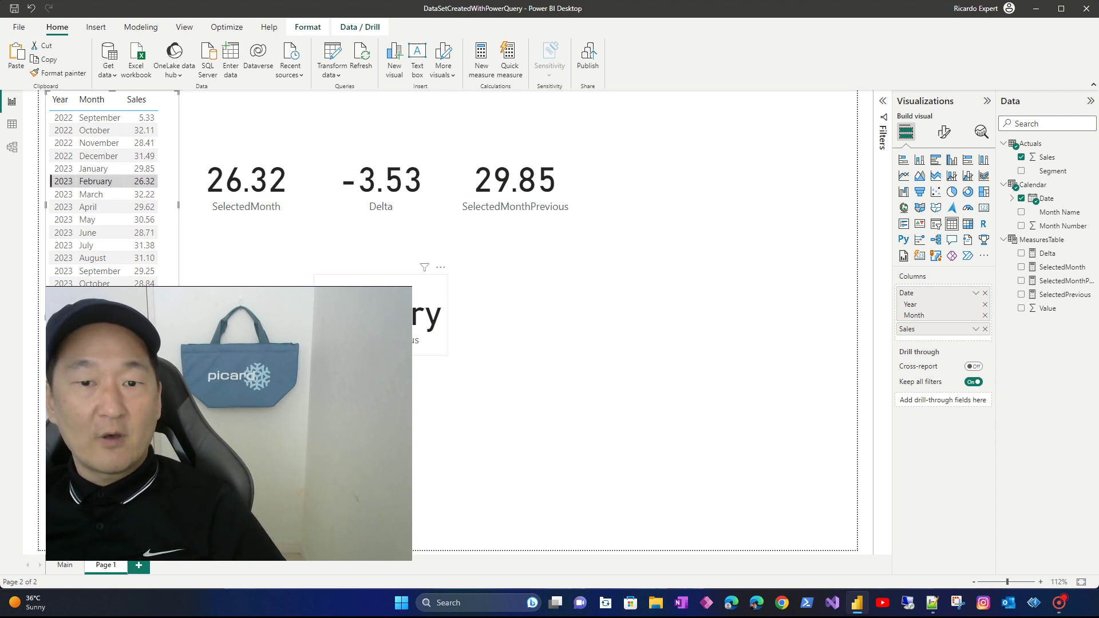
left_click(88, 206)
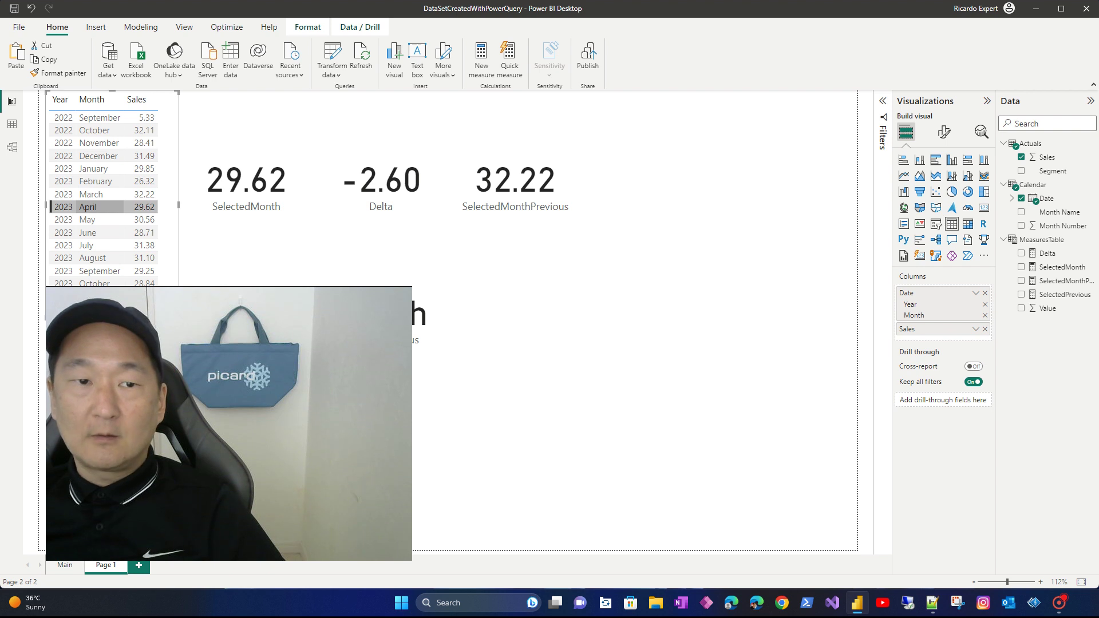
left_click(87, 220)
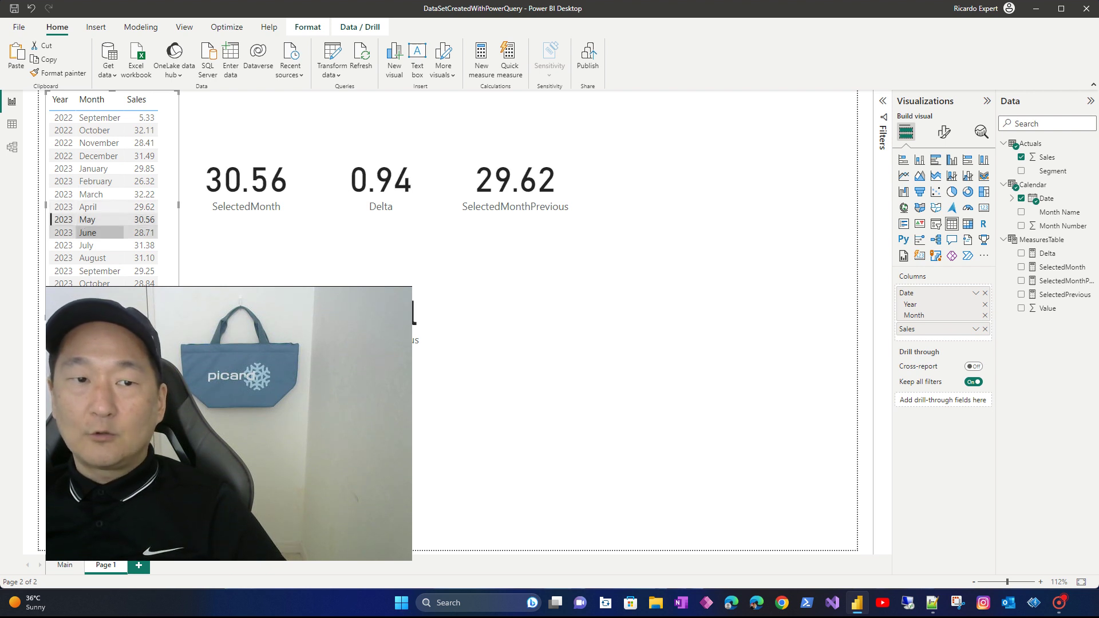
left_click(87, 233)
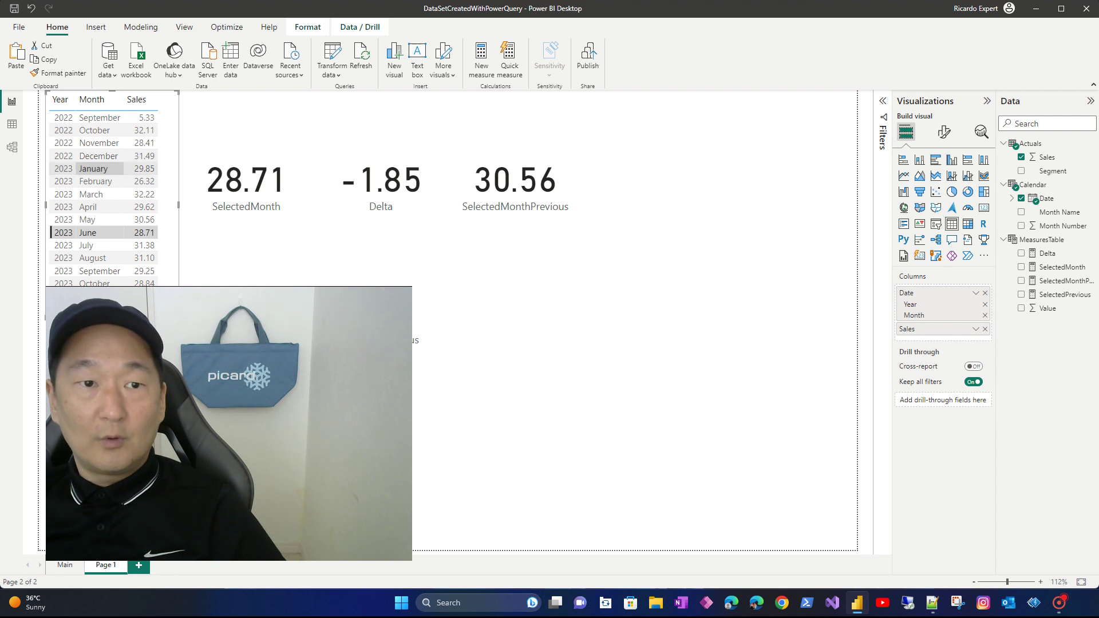
left_click(92, 168)
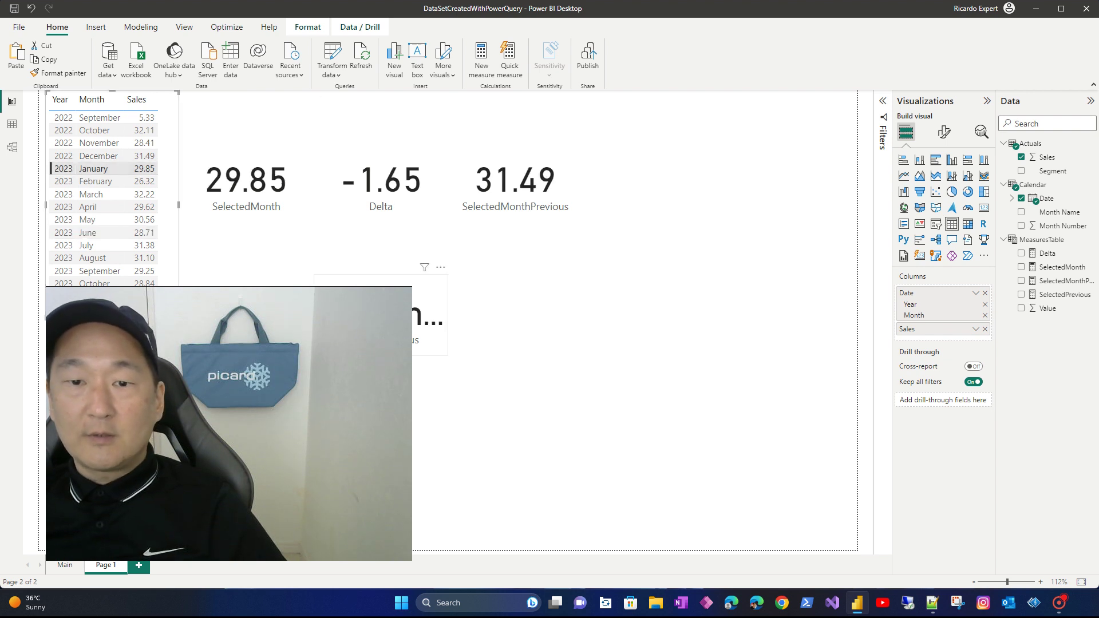
Set the callout value font size of the SelectedPrevious card to 35 and deselect the card.
left_click(430, 314)
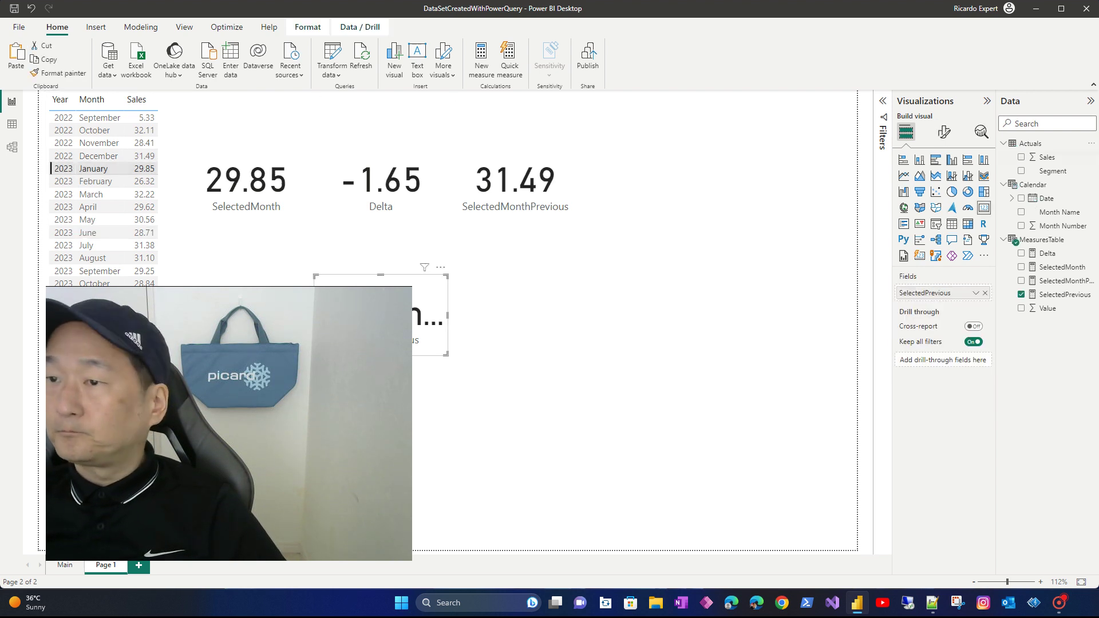
left_click(944, 133)
left_click(926, 211)
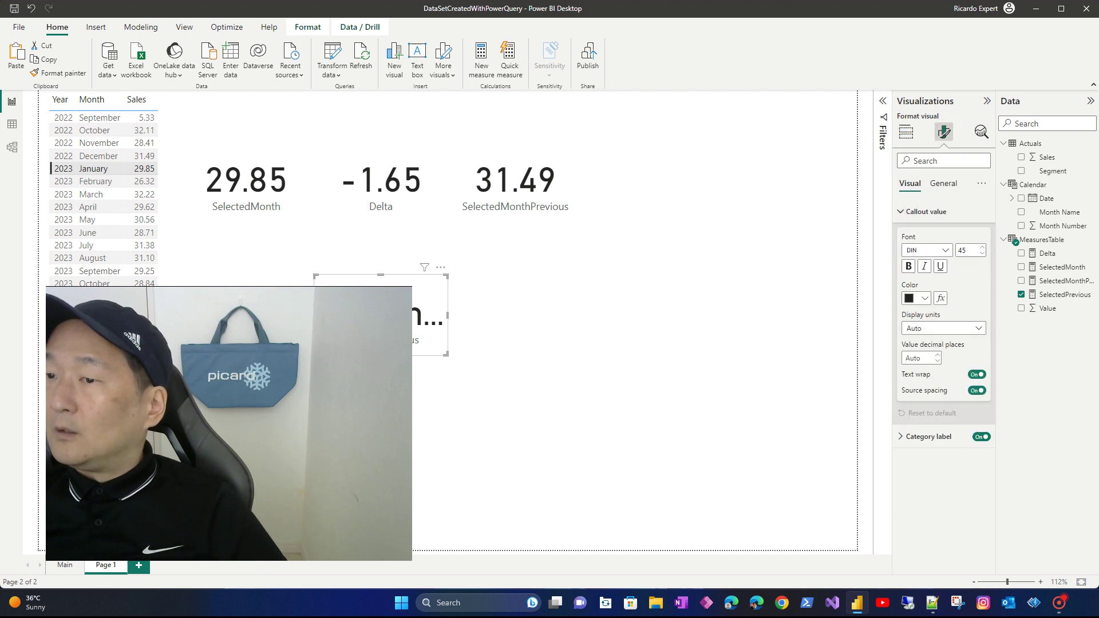
left_click(967, 250)
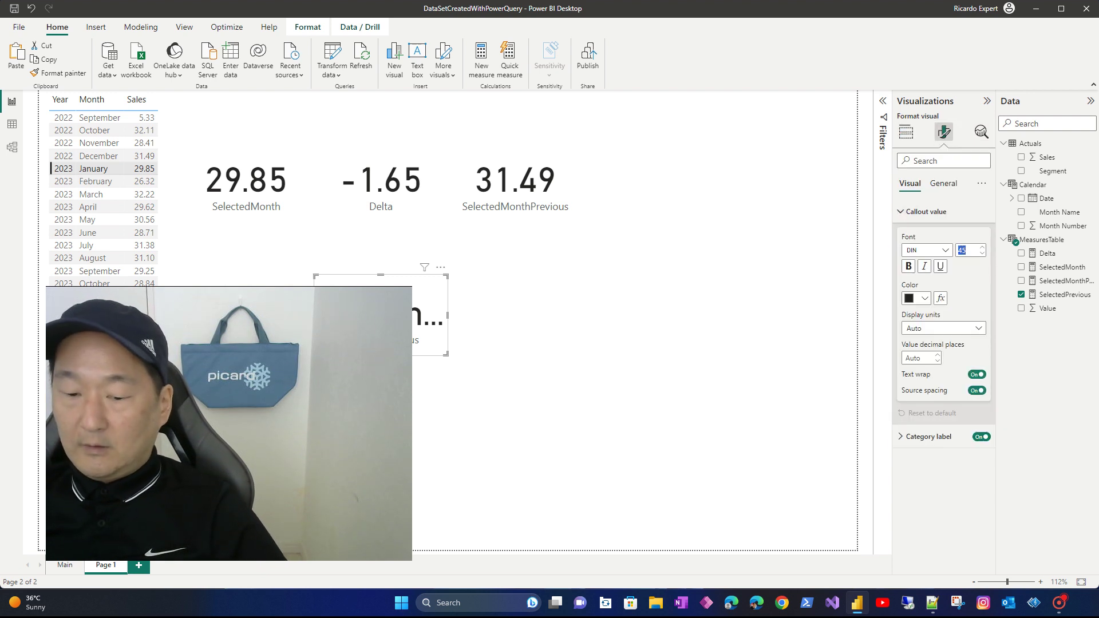
type("35")
key("Escape")
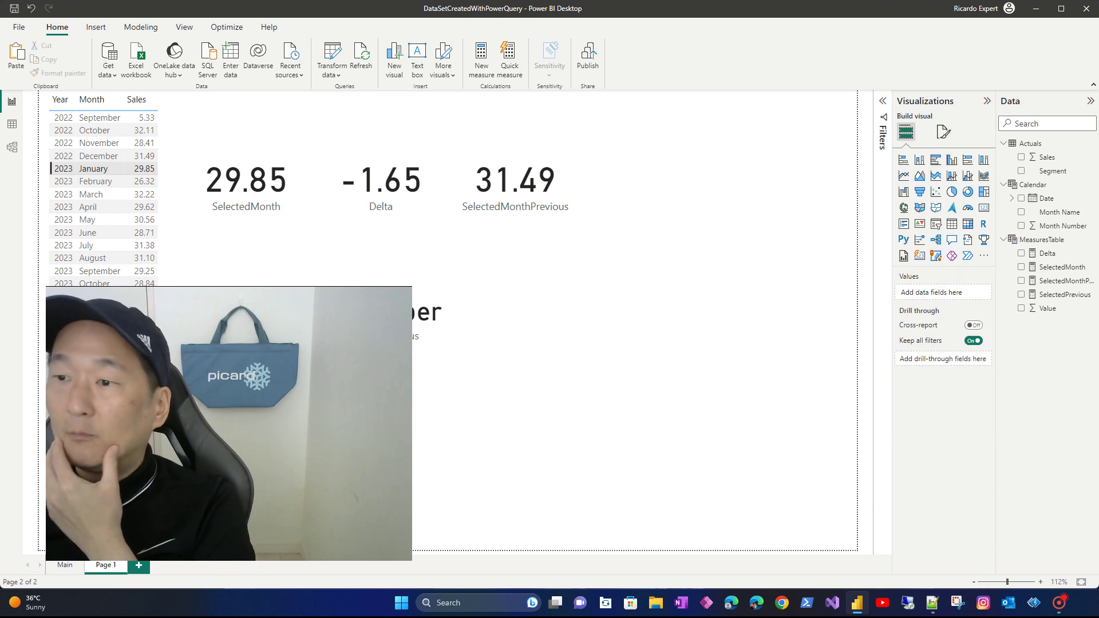
Examine the SelectedMonthPrevious formula, highlighting its SelectedMonth reference, the PREVIOUSMONTH function and the 'Calendar'[Date] argument.
left_click(515, 183)
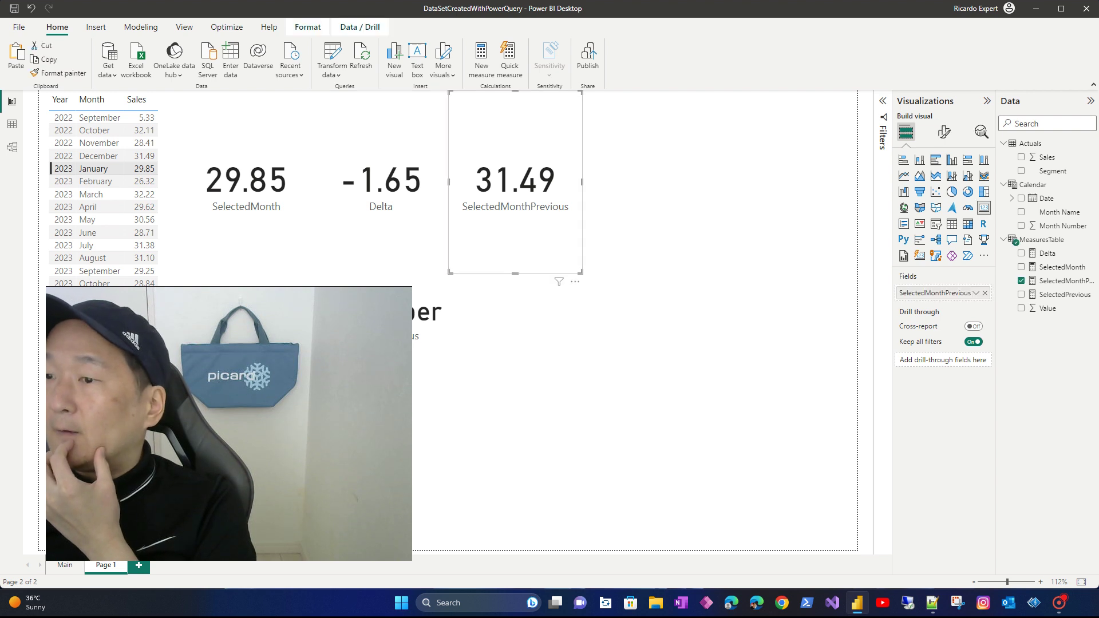
left_click(1062, 280)
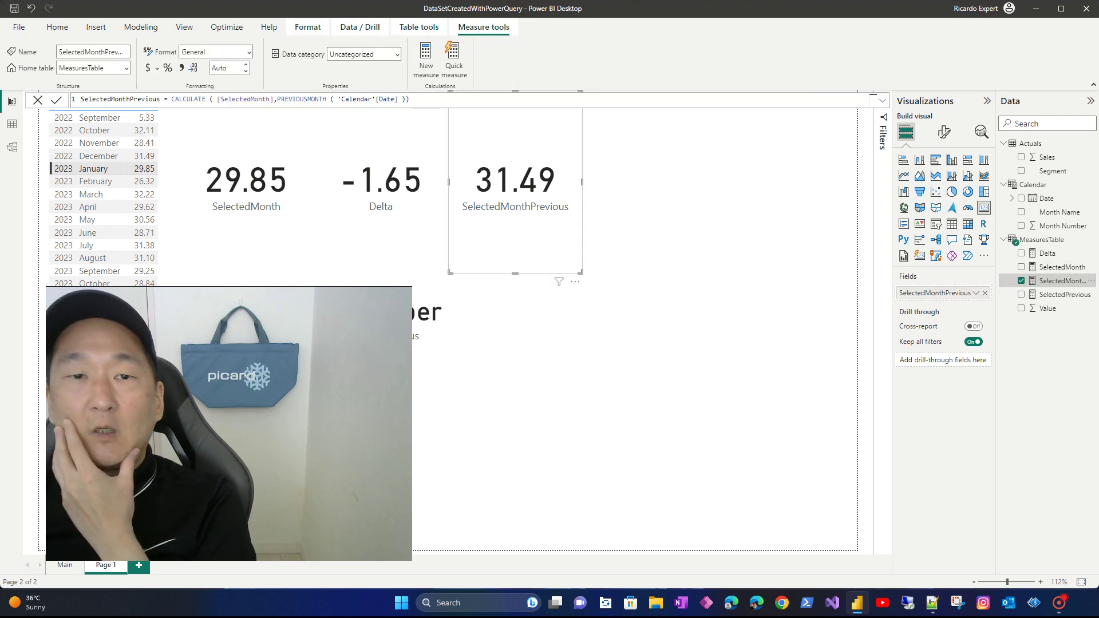
double_click(301, 99)
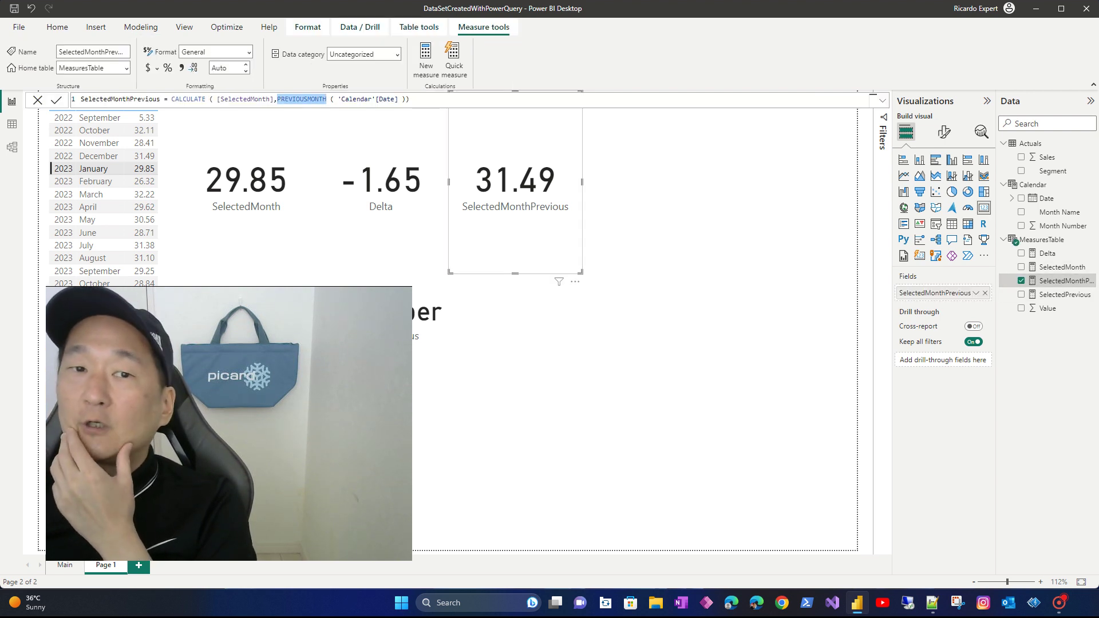
double_click(245, 99)
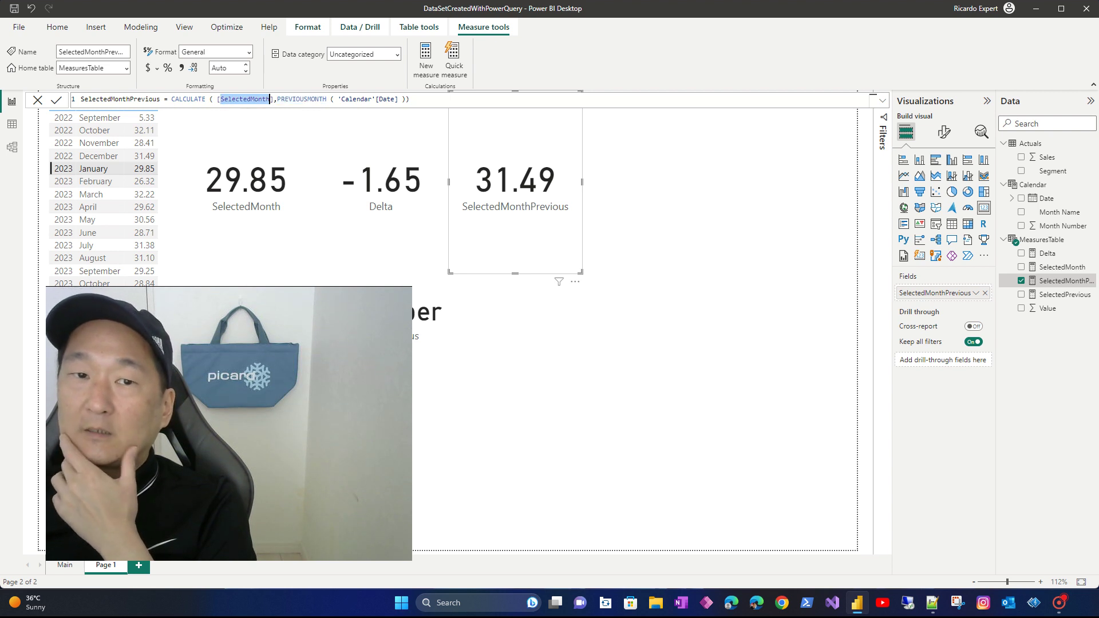
double_click(324, 99)
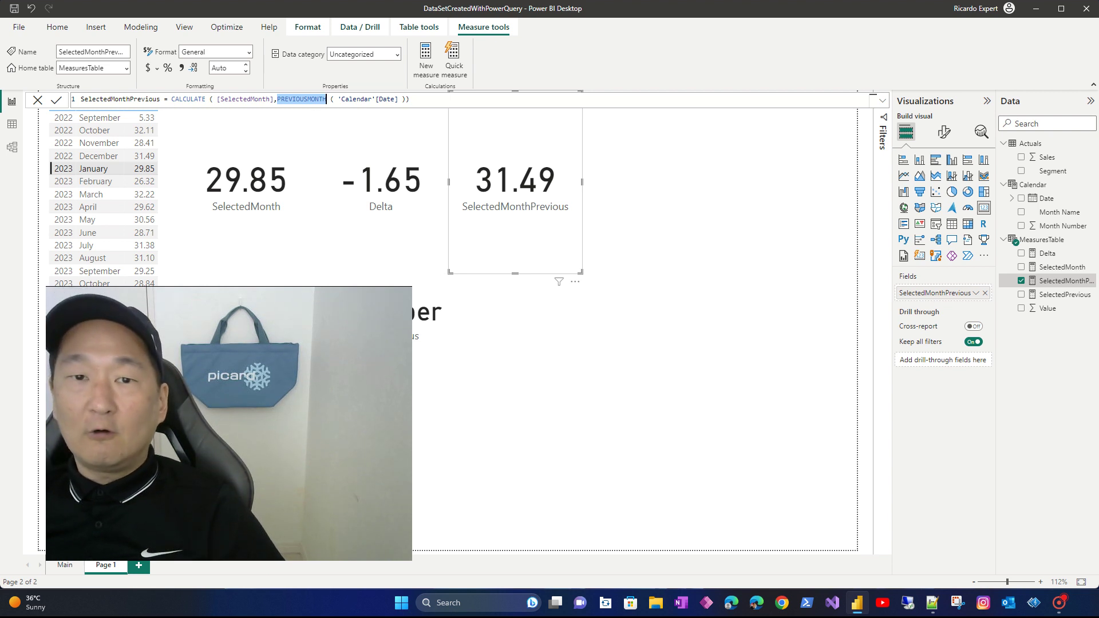
left_click_drag(338, 99, 397, 99)
left_click(398, 99)
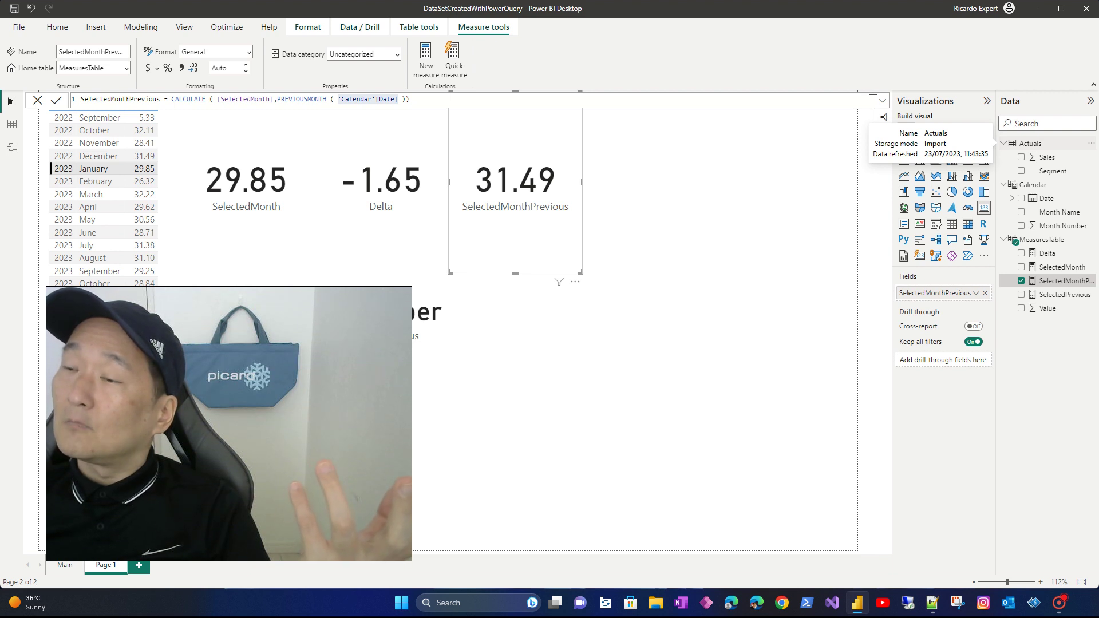
Examine the Calendar table formula, highlighting the MinYear and MaxYear variables based on the Actuals dates.
left_click(1032, 185)
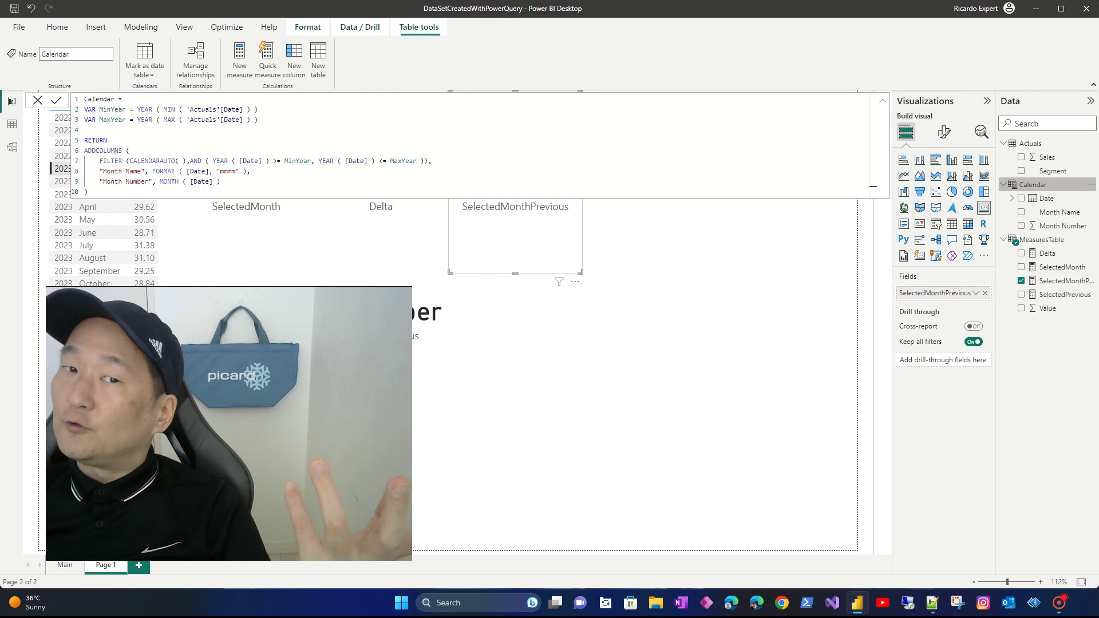
double_click(203, 109)
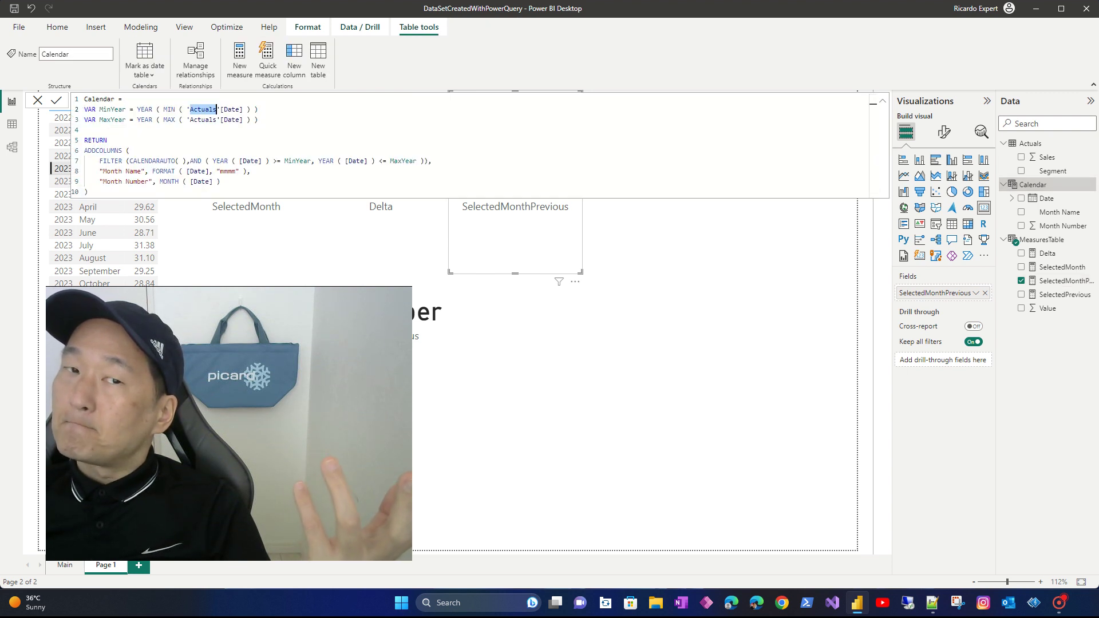
left_click_drag(258, 120, 85, 109)
left_click(257, 120)
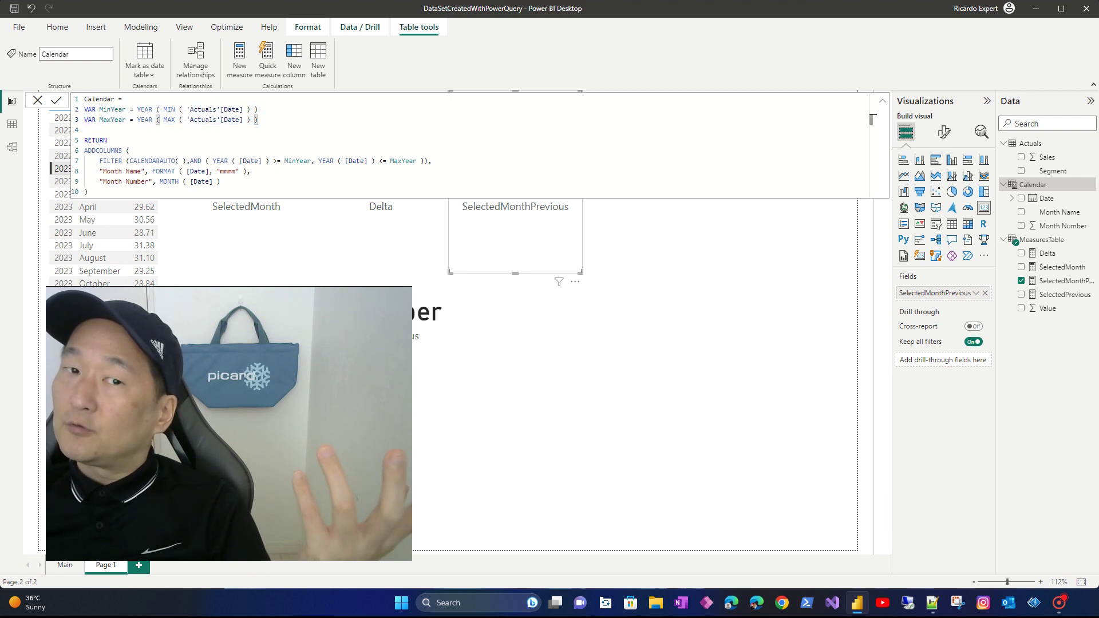
left_click_drag(257, 119, 84, 109)
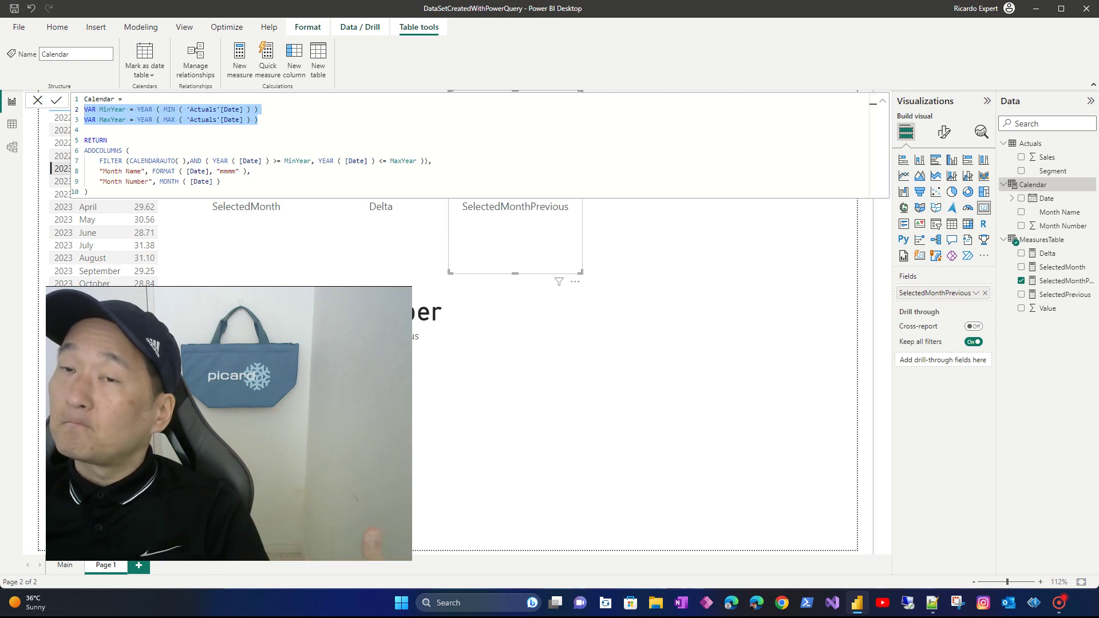
Examine the FILTER line of the Calendar formula that limits CALENDARAUTO to years between MinYear and MaxYear, and leave the formula.
left_click(276, 161)
left_click_drag(209, 161, 433, 160)
left_click(85, 130)
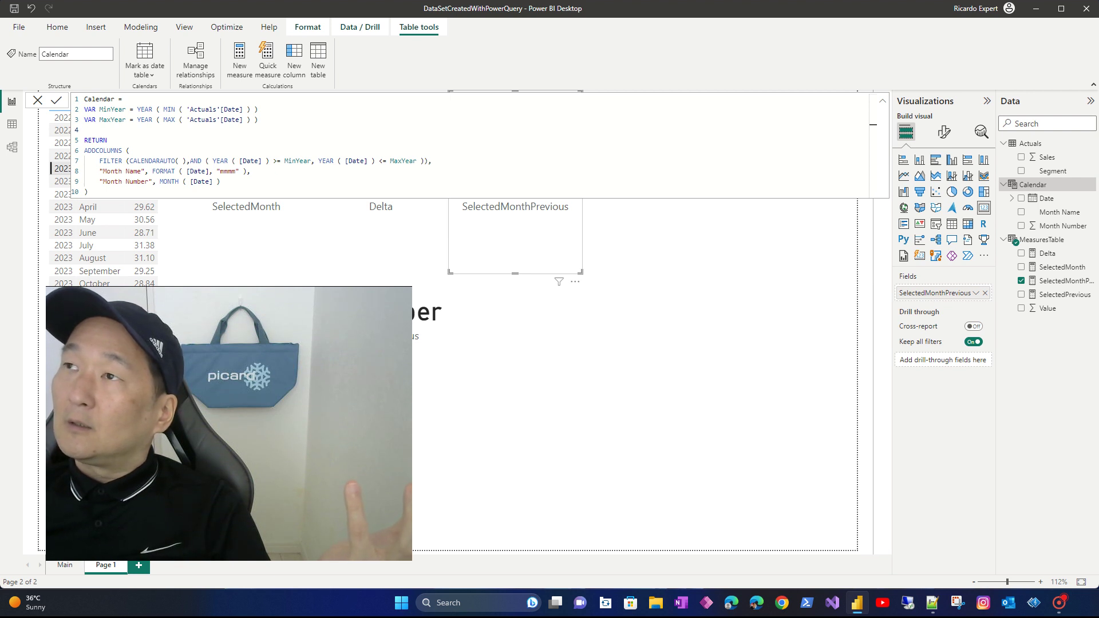
key("Escape")
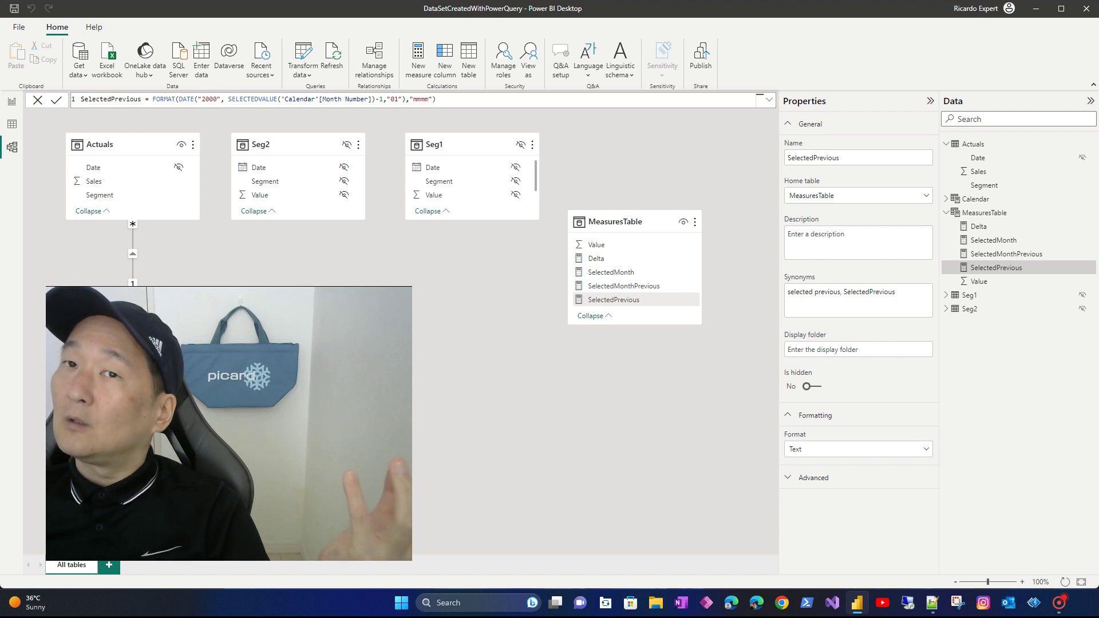
Add a new report page and collapse the Calendar, Actuals and MeasuresTable field lists.
left_click(11, 101)
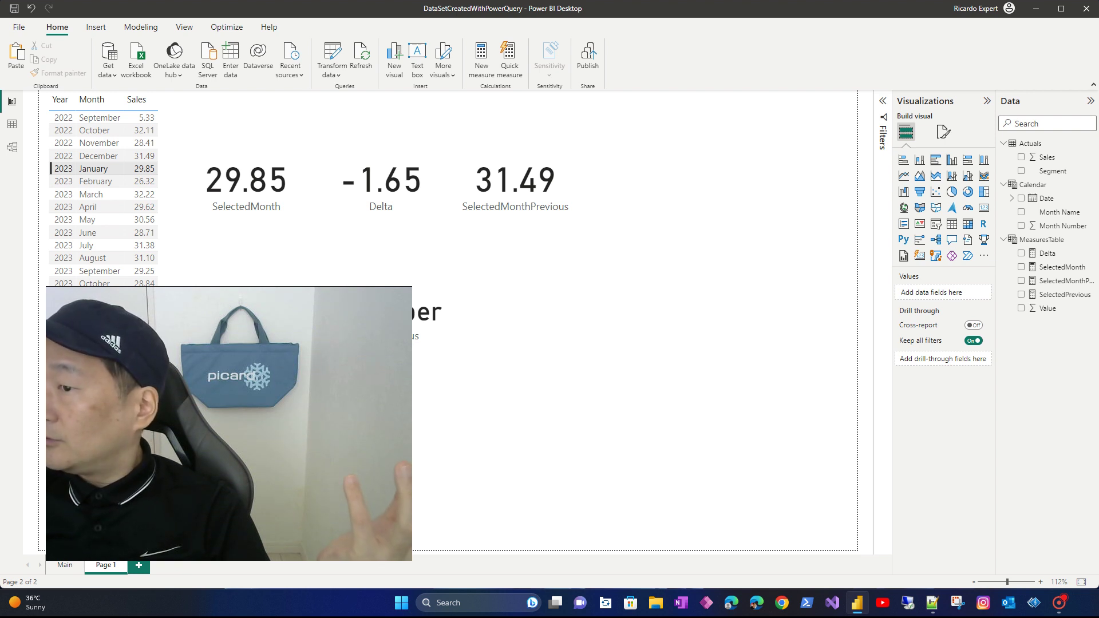
left_click(138, 565)
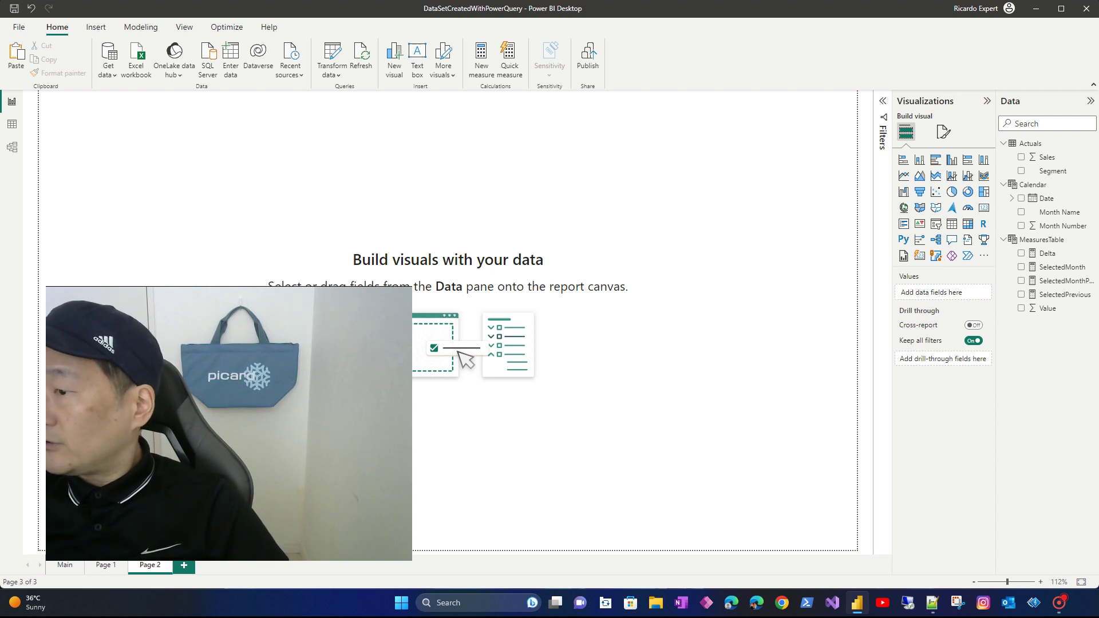
left_click(1003, 184)
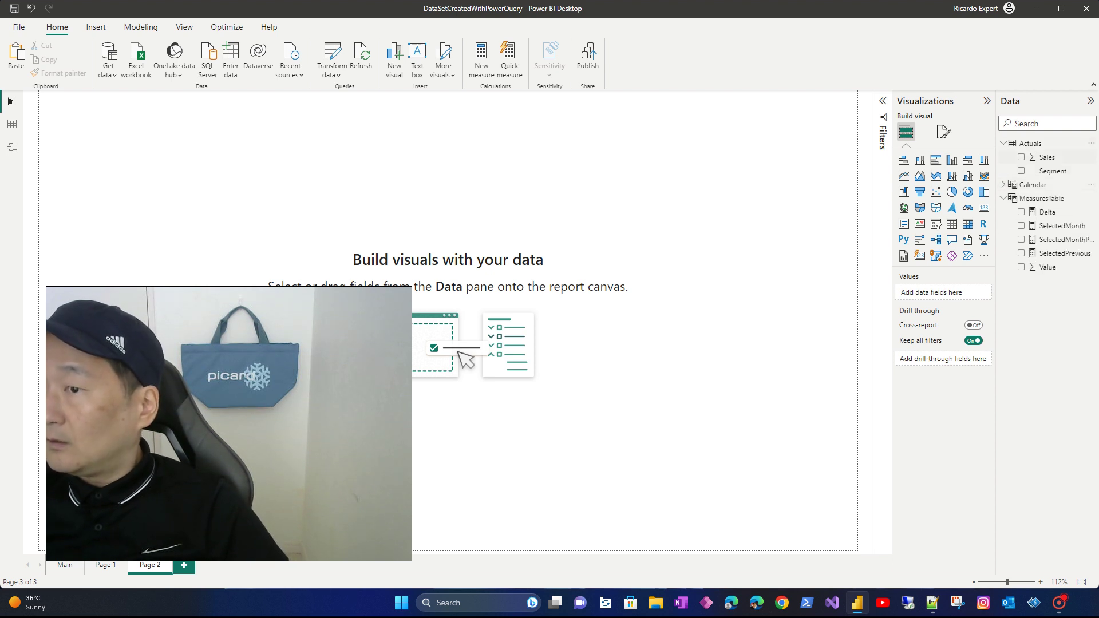
left_click(1004, 144)
left_click(1003, 171)
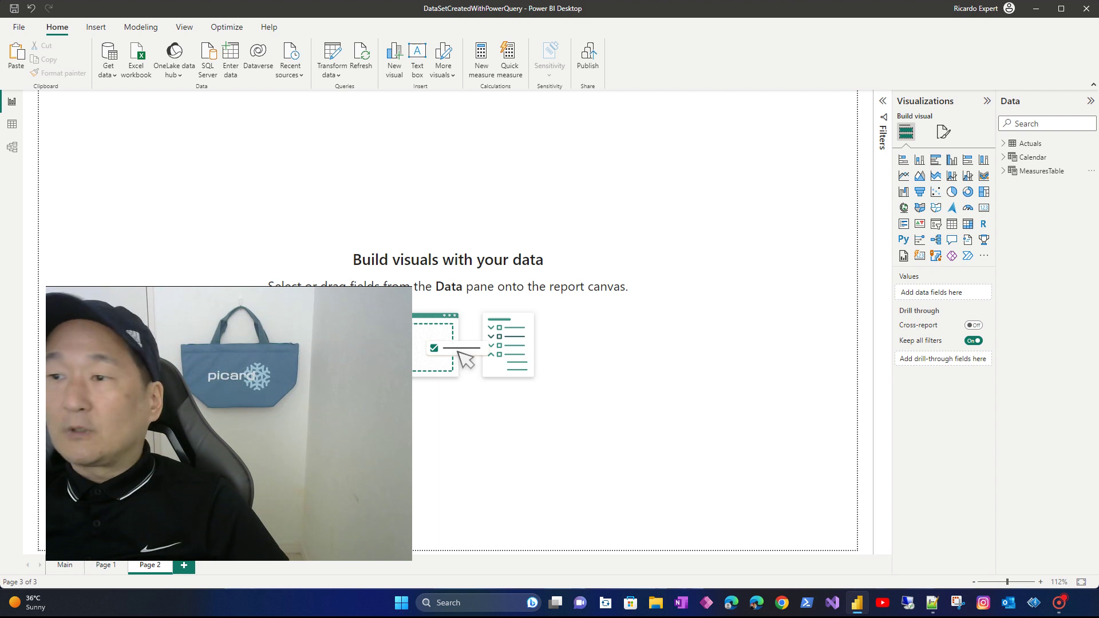
Create the measure Total Value = SUMX('Actuals','Actuals'[Sales]) in MeasuresTable.
left_click(1041, 171)
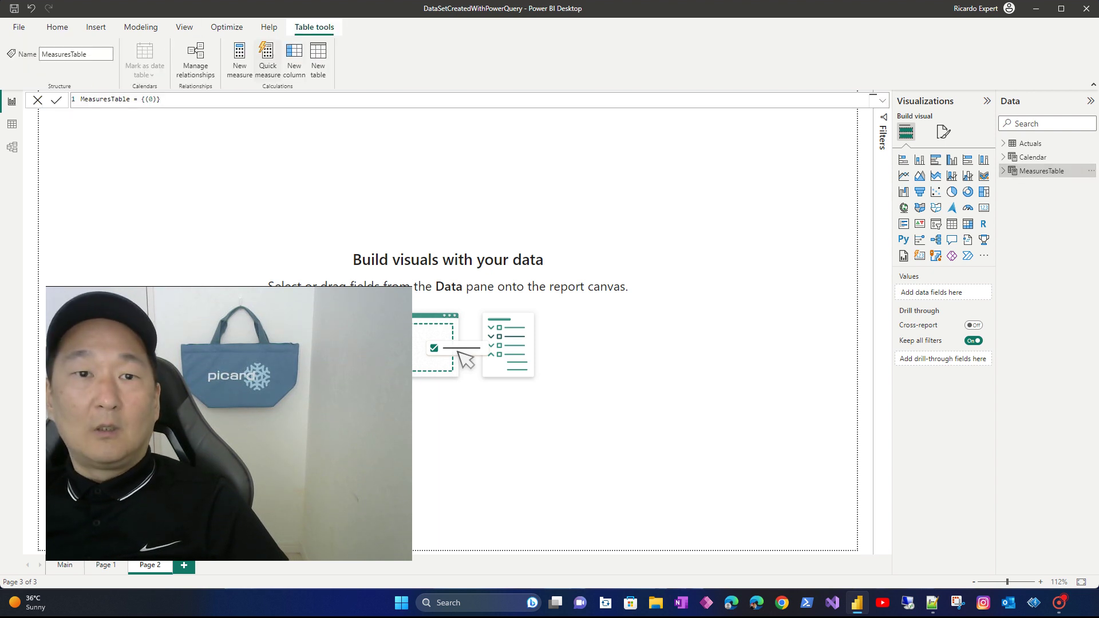
left_click(239, 58)
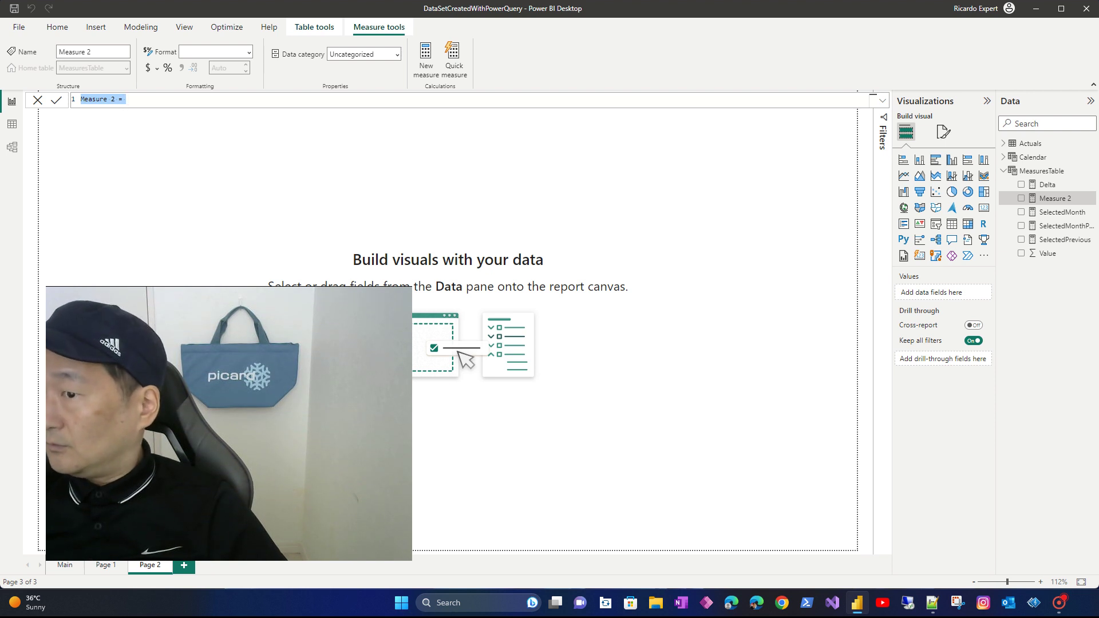
type("Total Value = SUMX('Actuals','Actuals'[Sales])")
key("Return")
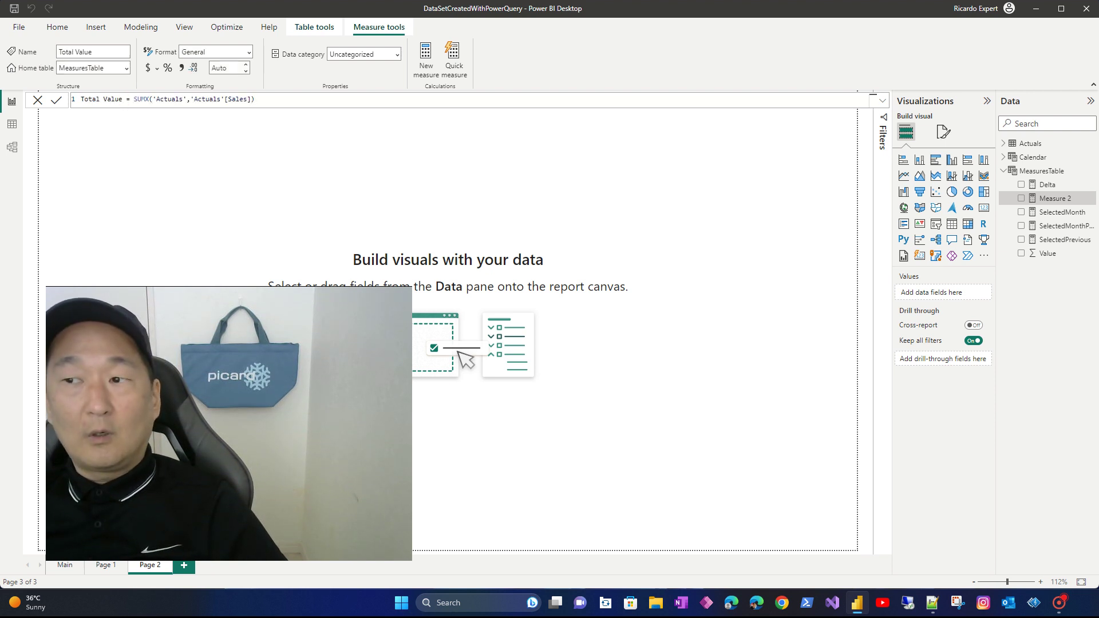
Look through the Calendar formula and the fields of the Calendar, Actuals and MeasuresTable tables.
left_click(1003, 171)
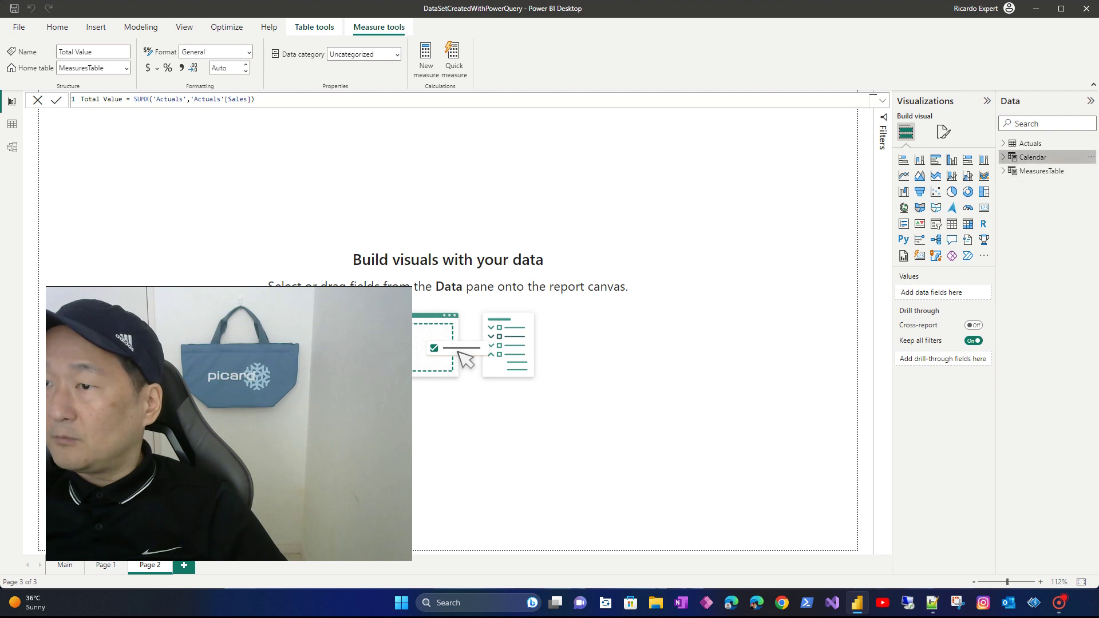
left_click(1033, 157)
left_click(1004, 157)
left_click(1004, 143)
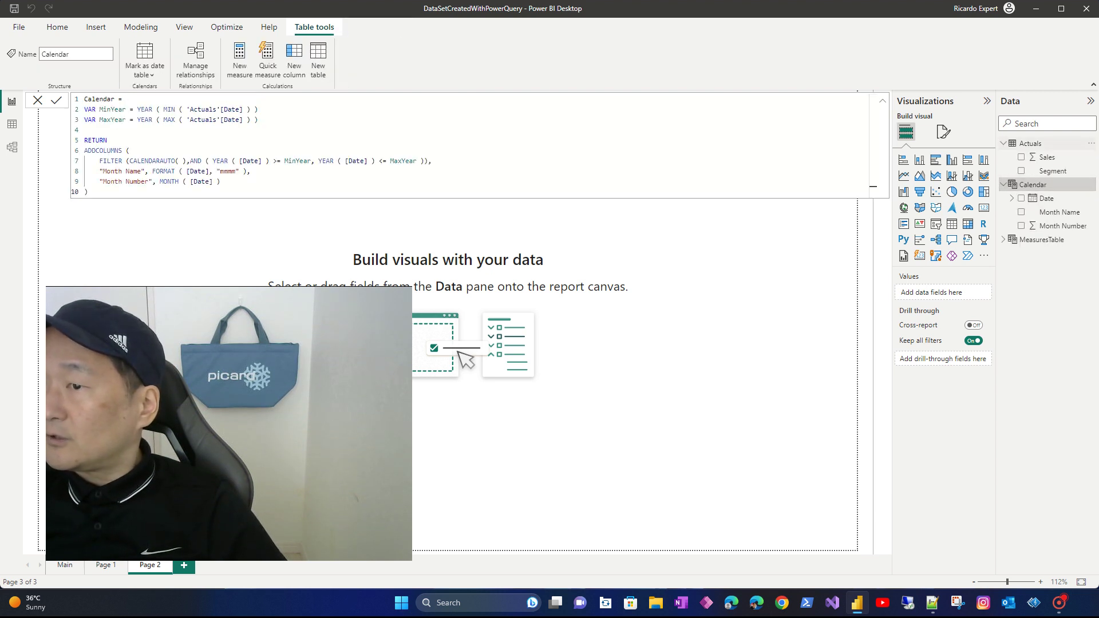
left_click(1004, 144)
left_click(1003, 157)
left_click(1004, 170)
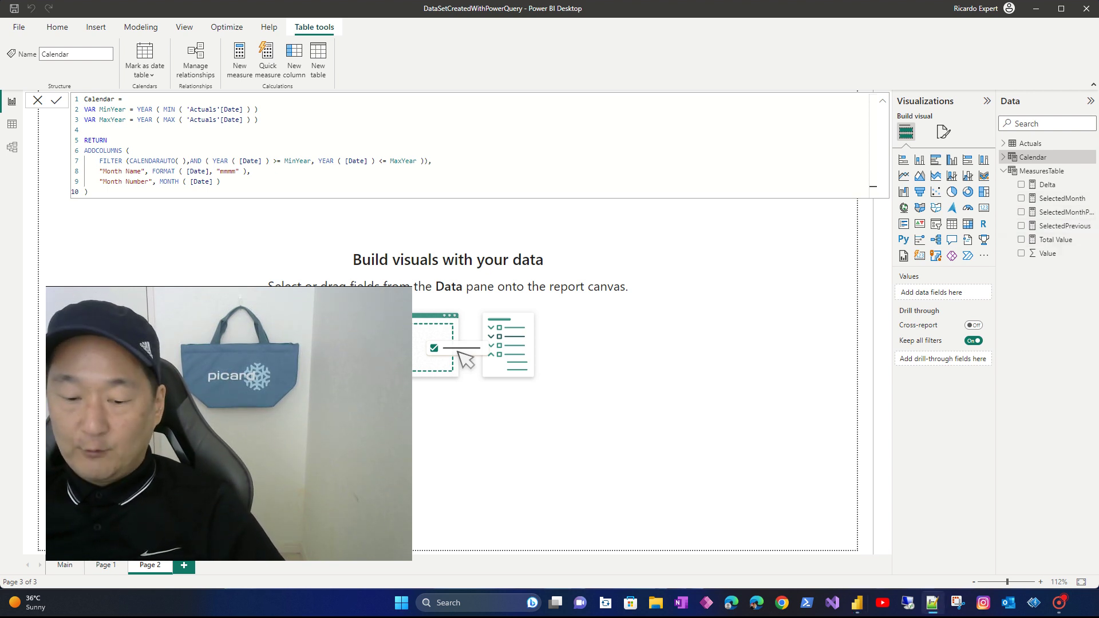
Create a 3 Running Days measure in the Calendar table, calculating [Total Value] for dates above MAX date - 2 and up to MAX date + 1.
left_click(239, 57)
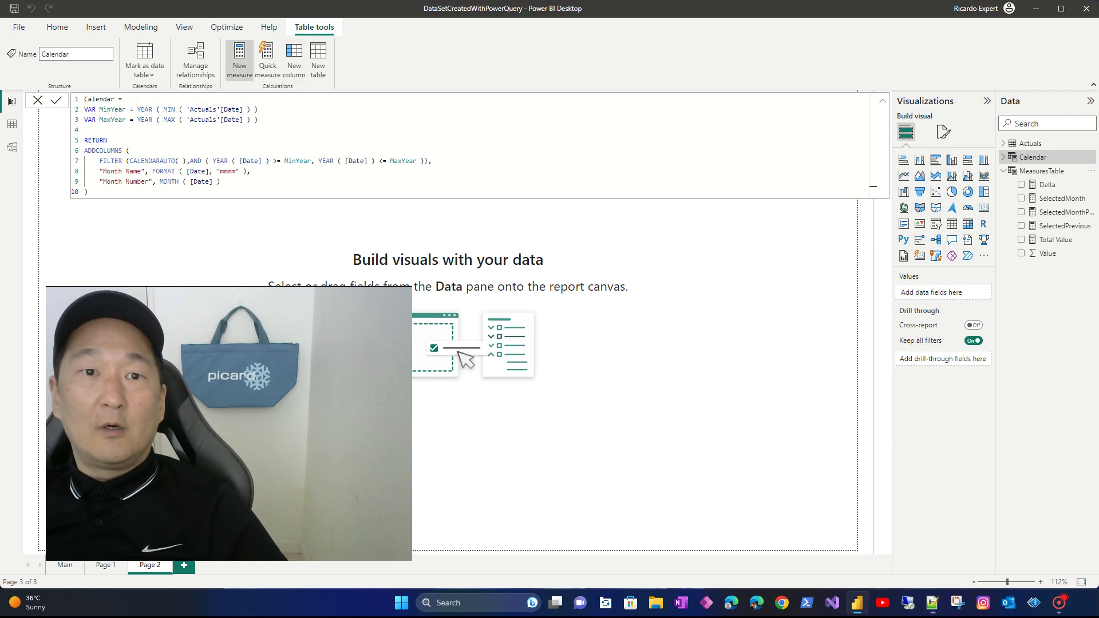
type("3 Running Days = VAR VARMAX1 = MAX ('Calendar'[Date]) - 2 VAR VARMAX2 = MAX ('Calendar'[Date]) + 1 VAR VARFILTER = FILTER(ALL('Calendar'),'Calendar'[Date] > VARMAX1 && 'Calendar'[Date] <= VARMAX2 ) RETURN CALCULATE( [Total Value], VARFILTER )")
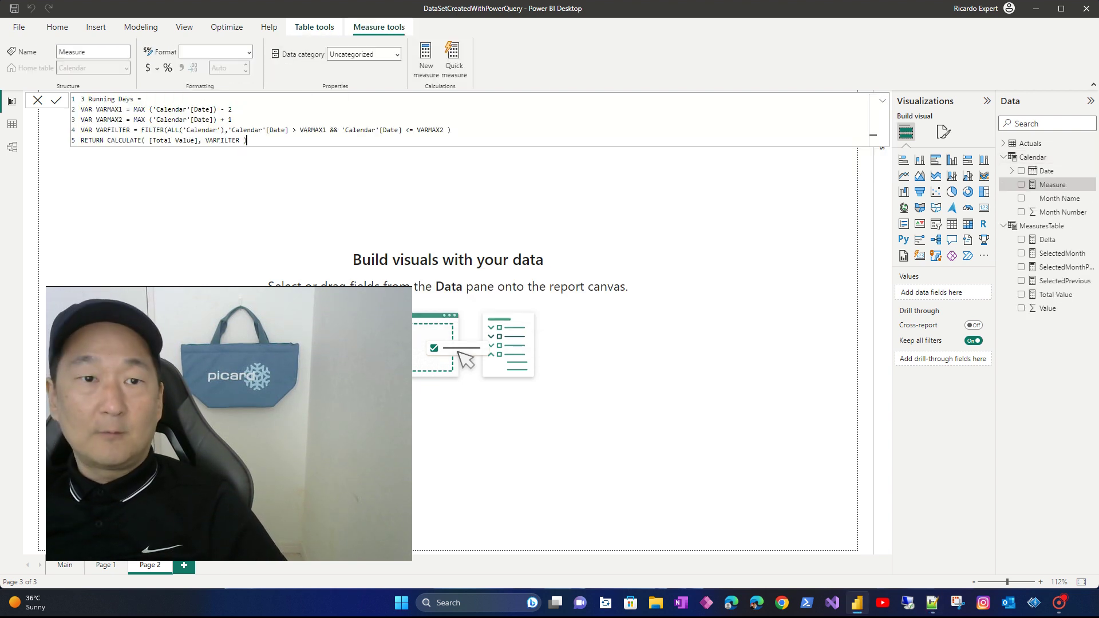
key("Return")
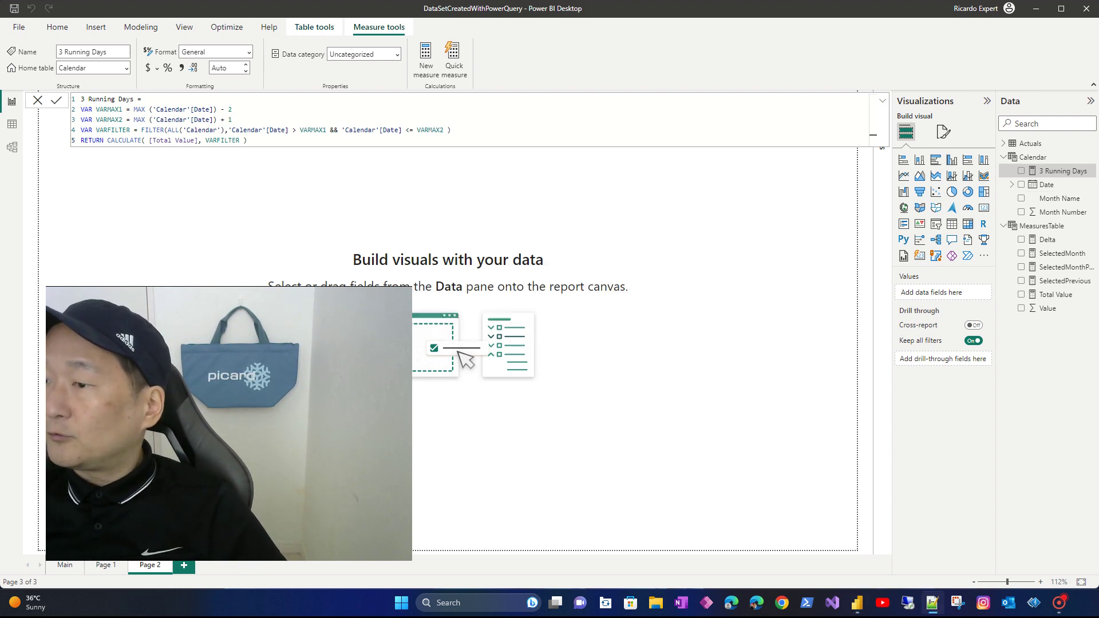
Create a 5 Running Days measure in the Calendar table, calculating [Total Value] for dates above MAX date - 3 and up to MAX date + 2.
left_click(425, 57)
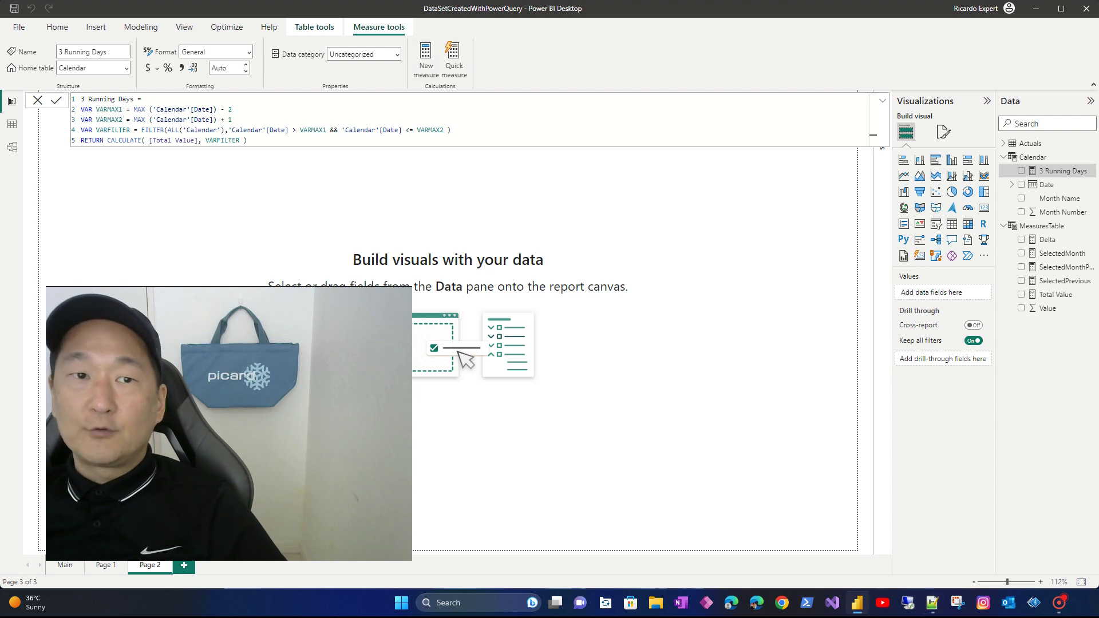
type("5 Running Days = VAR VARMAX1 = MAX ('Calendar'[Date]) - 3 VAR VARMAX2 = MAX ('Calendar'[Date]) + 2 VAR VARFILTER = FILTER(ALL('Calendar'),'Calendar'[Date] > VARMAX1 && 'Calendar'[Date] <= VARMAX2 ) RETURN CALCULATE( [Total Value], VARFILTER )")
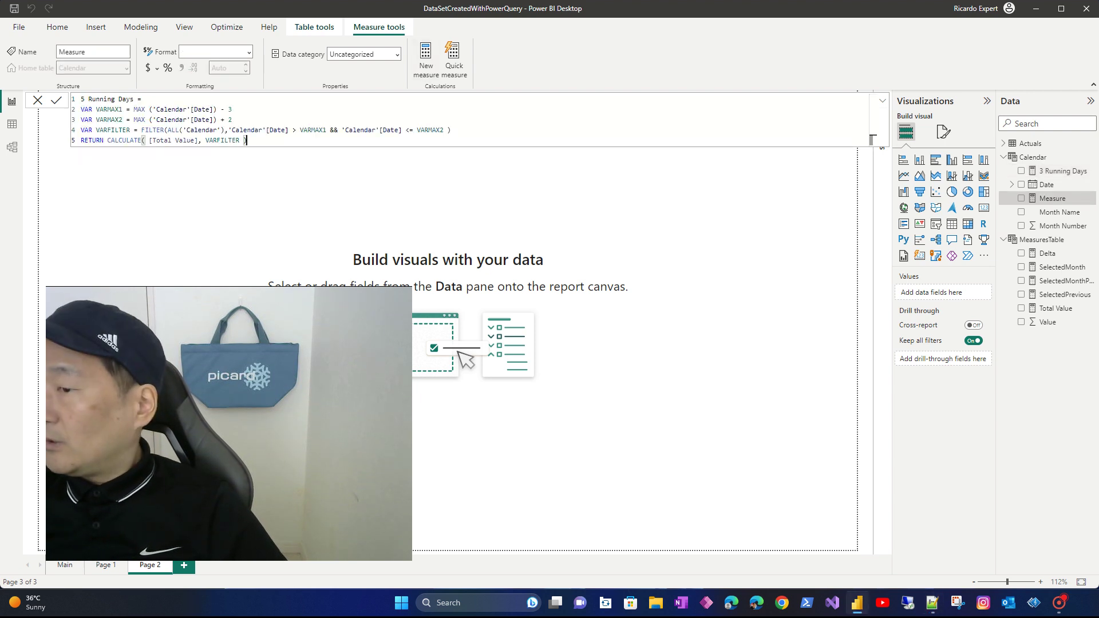
key("Return")
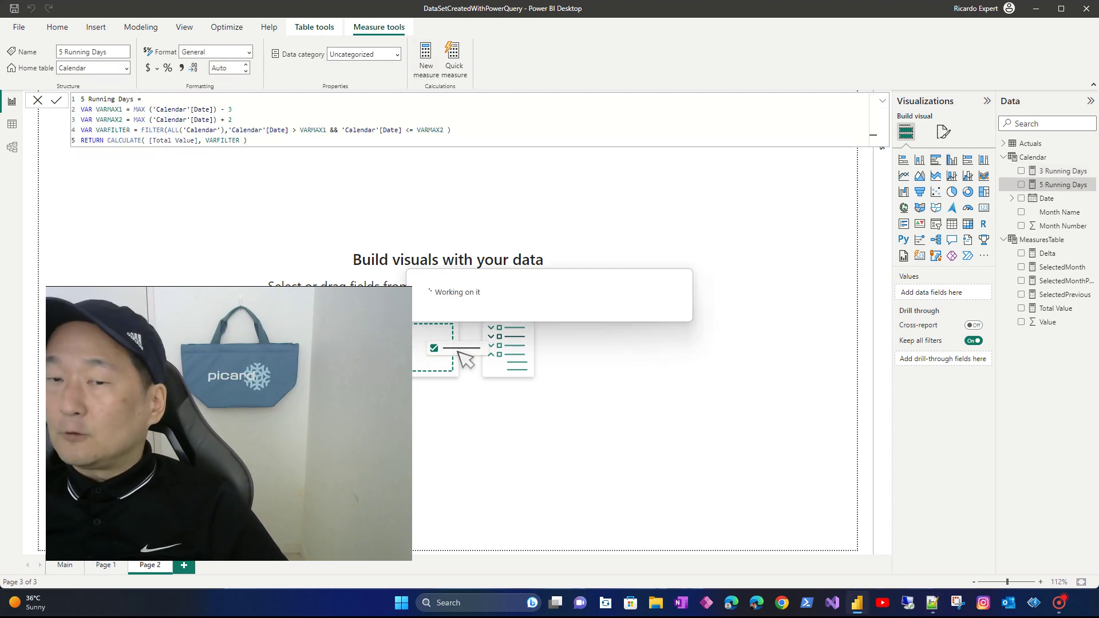
Delete the 3 Running Days and 5 Running Days measures from the Calendar table.
left_click(658, 229)
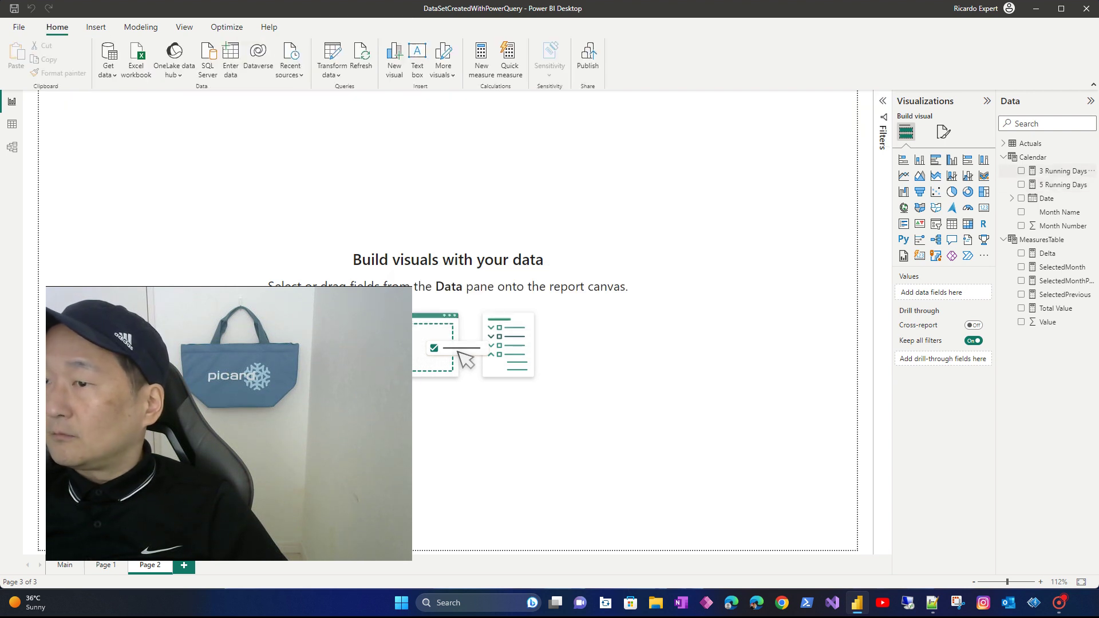
left_click(1063, 170)
key("Delete")
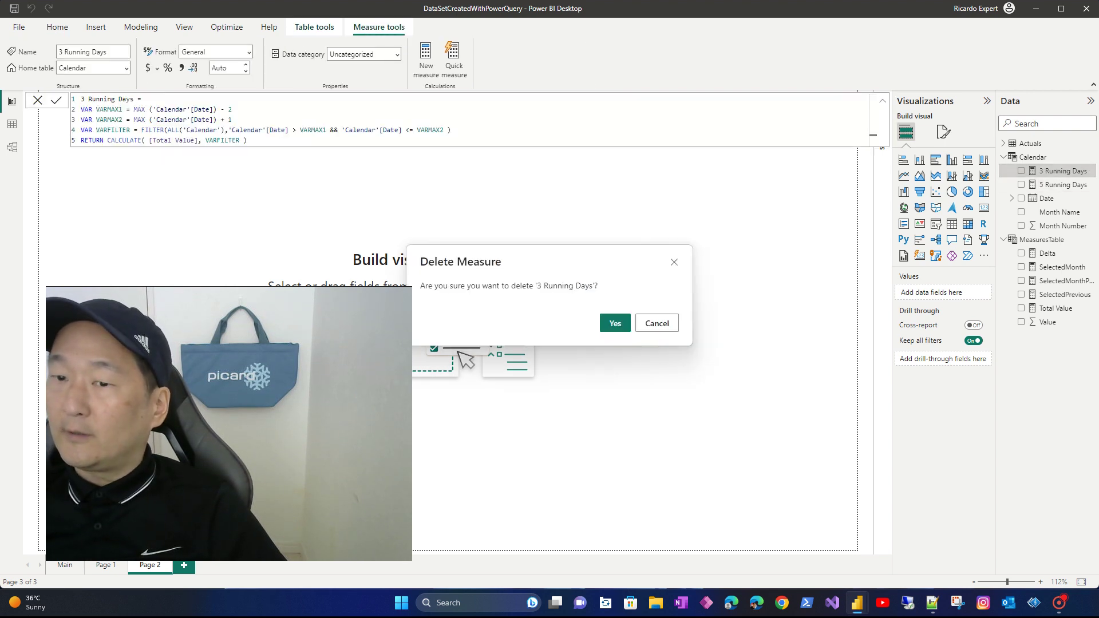
key("Return")
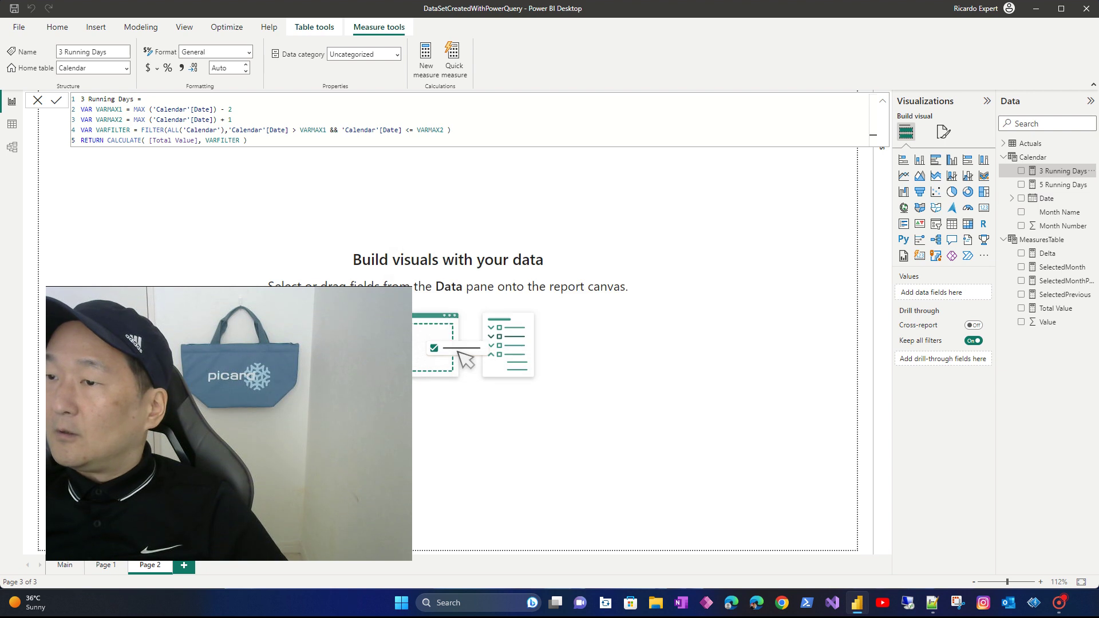
left_click(1063, 170)
key("Delete")
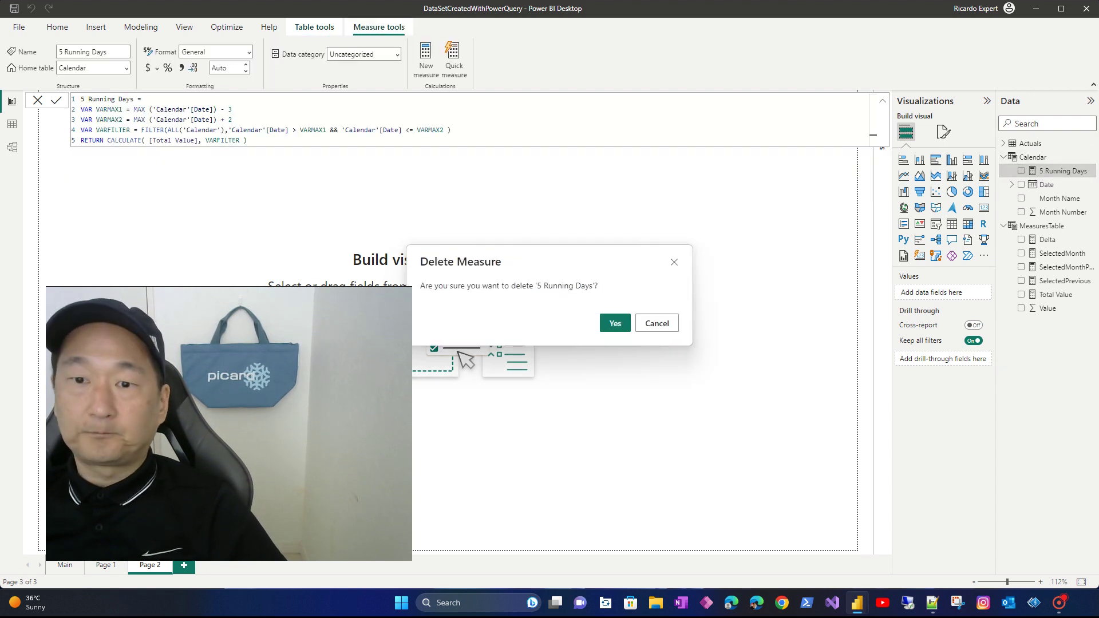
key("Return")
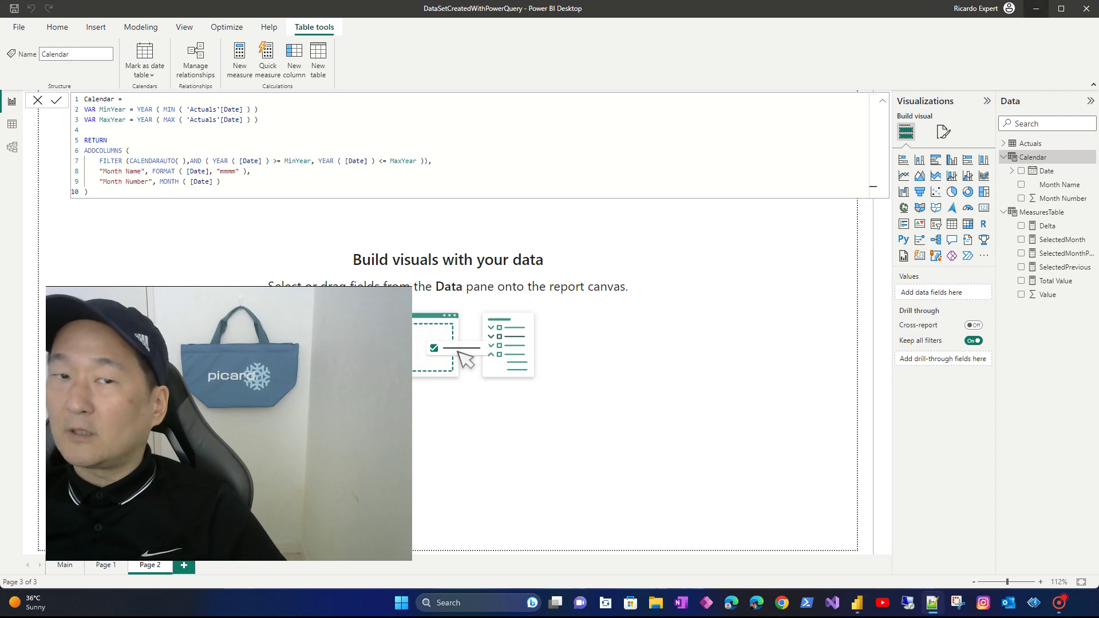
Create a 5 Running Days measure in MeasuresTable, calculating [Total Value] for dates above MAX date - 3 and up to MAX date + 2.
left_click(1042, 211)
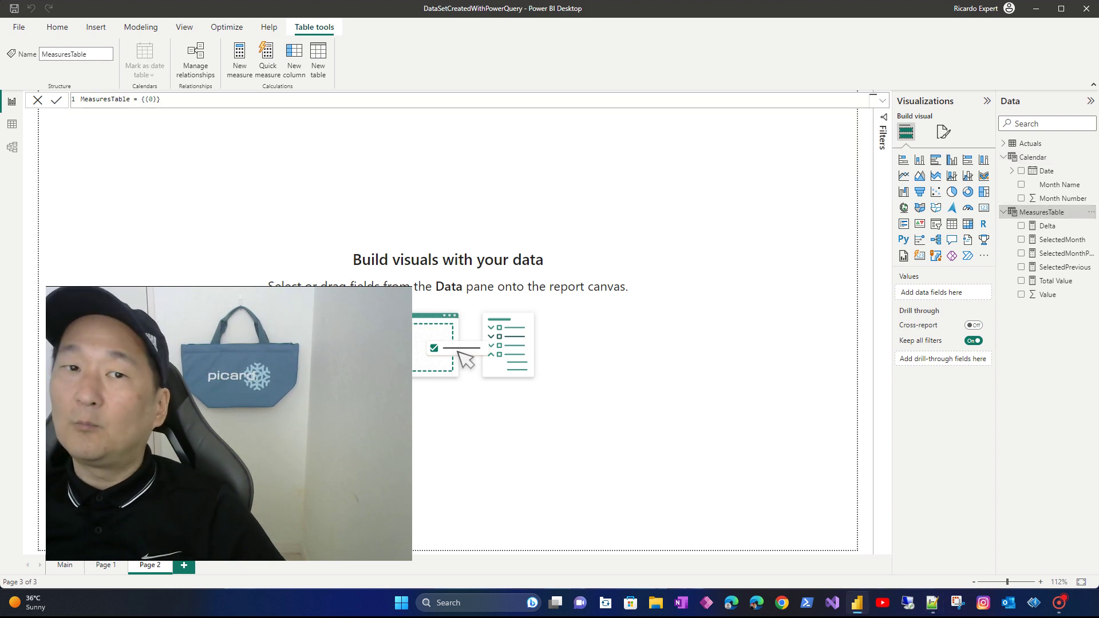
left_click(239, 57)
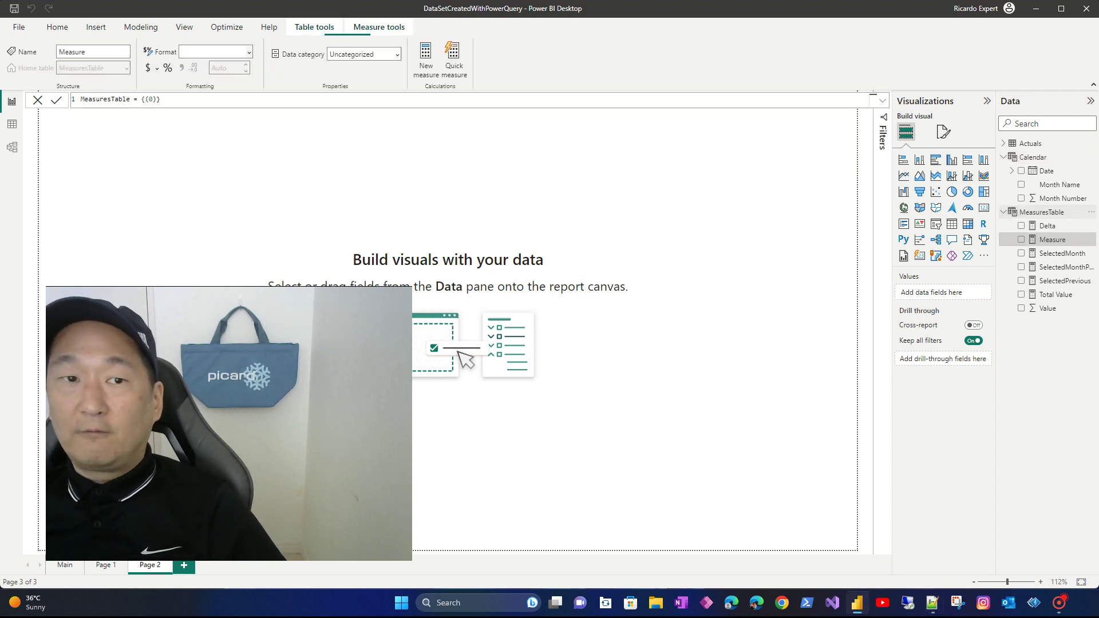
key("ctrl+a")
type("5 Running Days = VAR VARMAX1 = MAX ('Calendar'[Date]) - 3 VAR VARMAX2 = MAX ('Calendar'[Date]) + 2 VAR VARFILTER = FILTER(ALL('Calendar'),'Calendar'[Date] > VARMAX1 && 'Calendar'[Date] <= VARMAX2 ) RETURN CALCULATE( [Total Value], VARFILTER )")
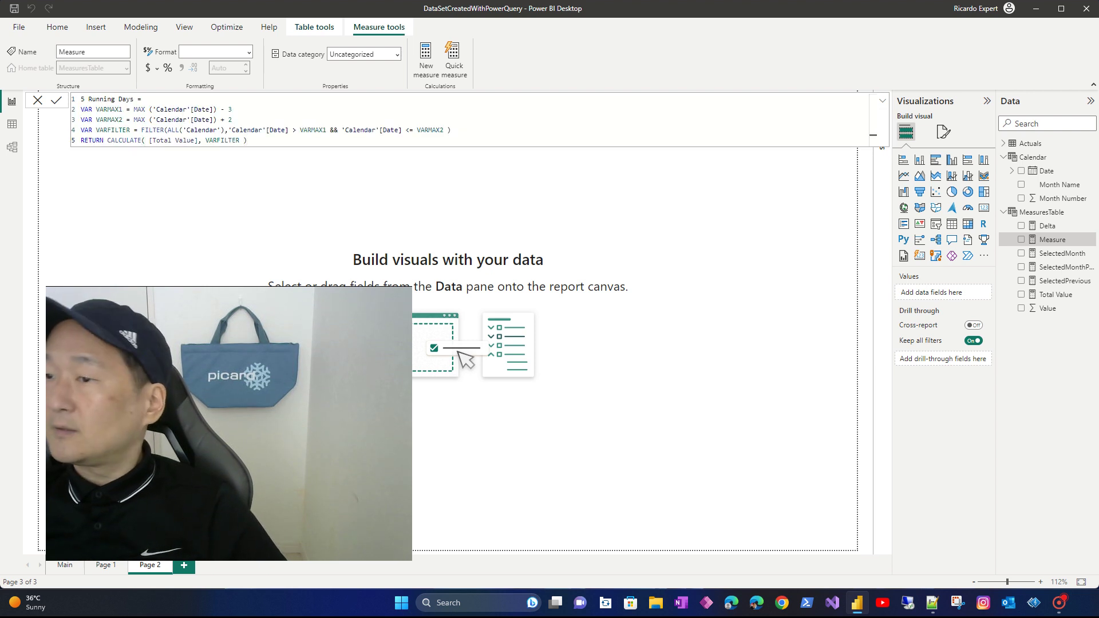
key("Return")
Create the 3 Running Days measure in MeasuresTable from the copied DAX formula.
key("alt+Tab")
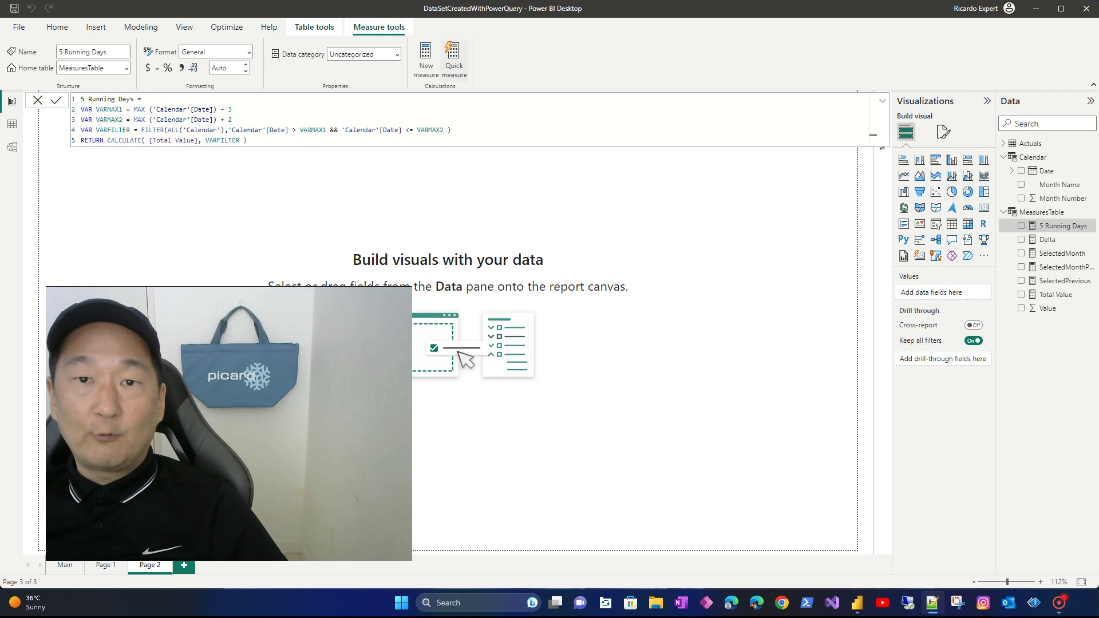
key("alt+Tab")
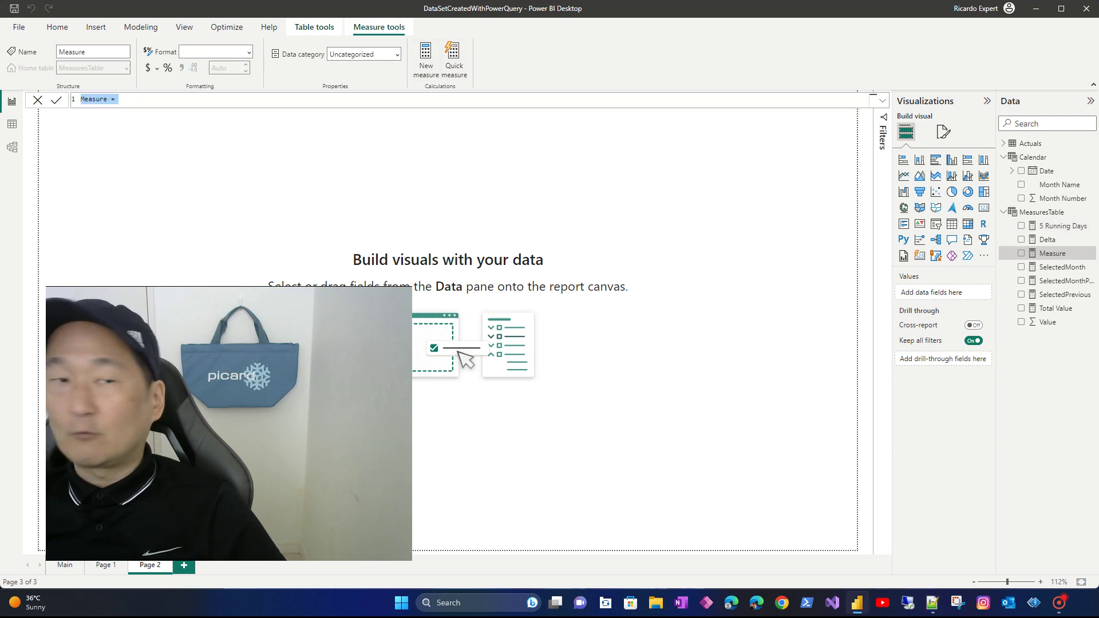
key("ctrl+v")
key("Return")
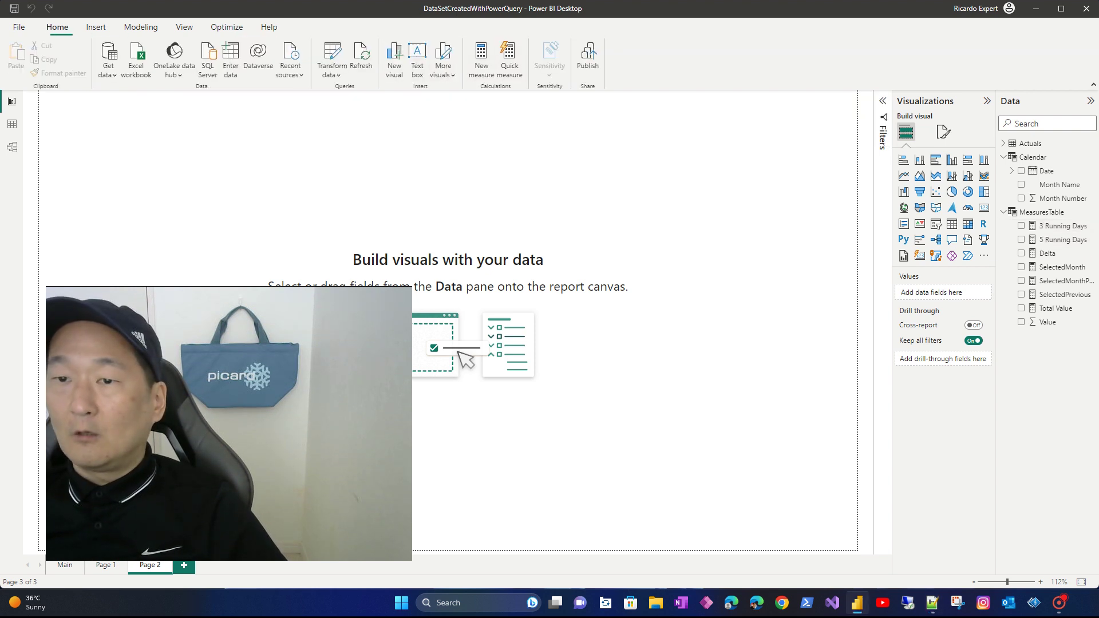
Insert a table visual with the Calendar Date field shown as plain dates instead of the date hierarchy.
left_click(952, 224)
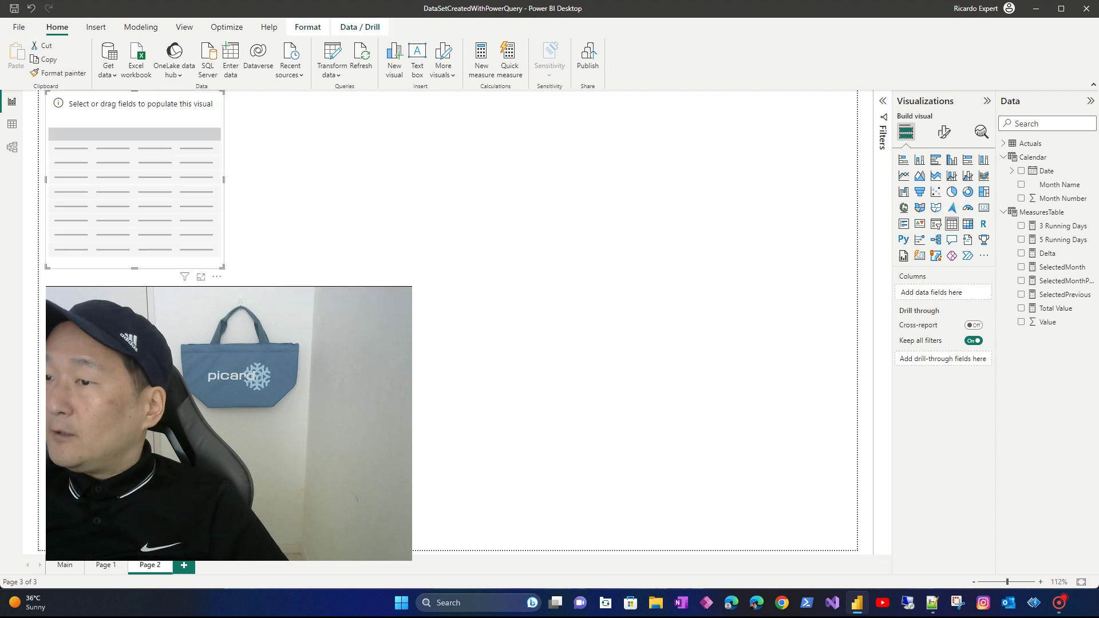
left_click(1021, 171)
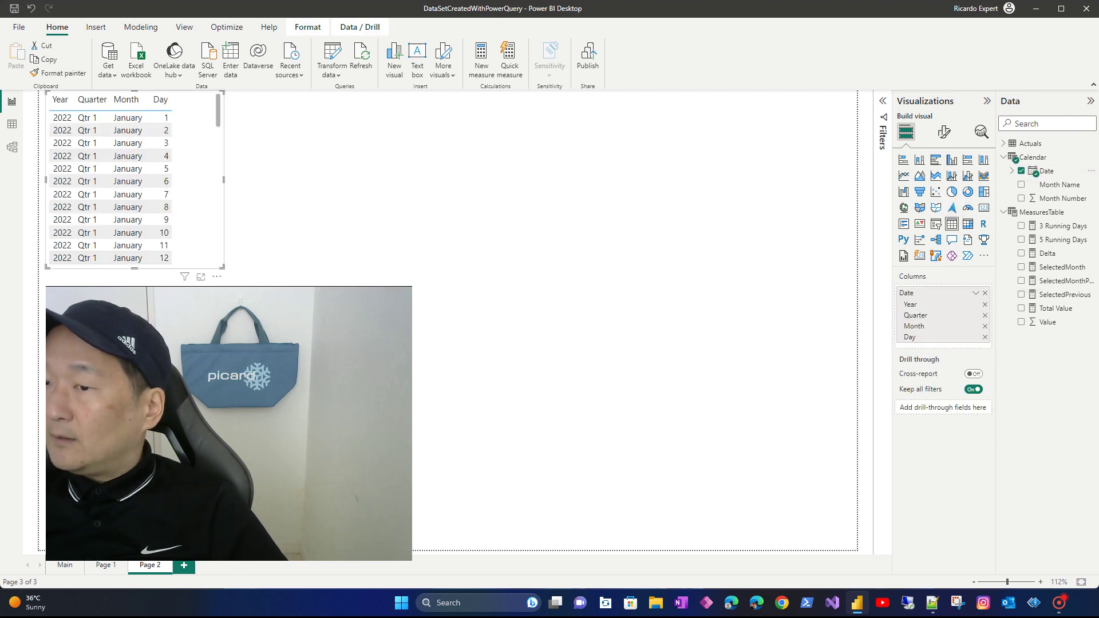
left_click(975, 292)
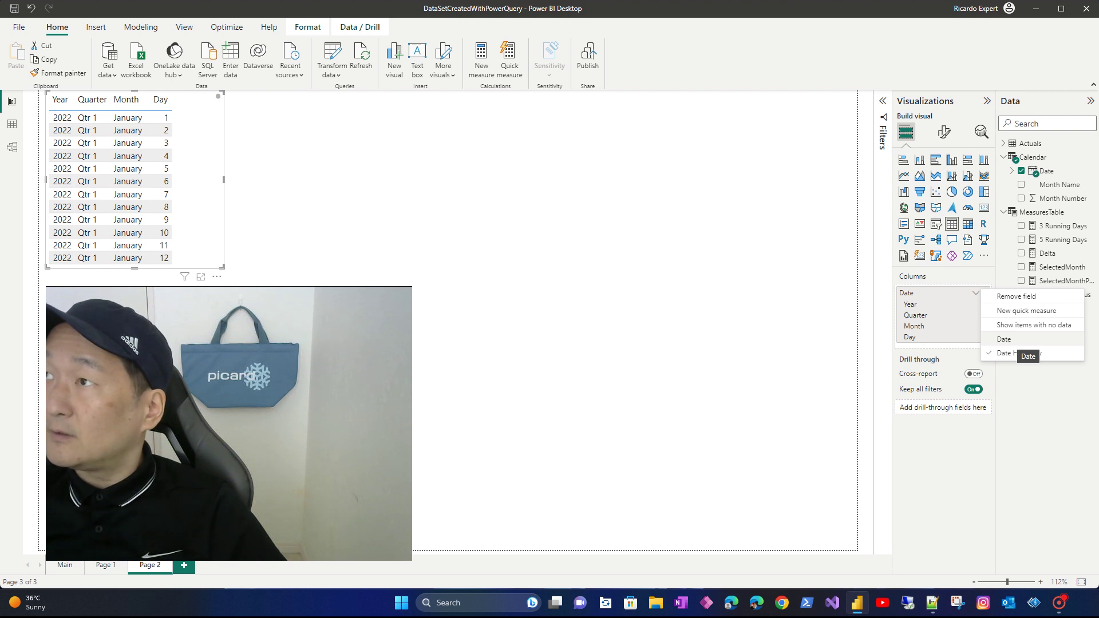
left_click(1017, 341)
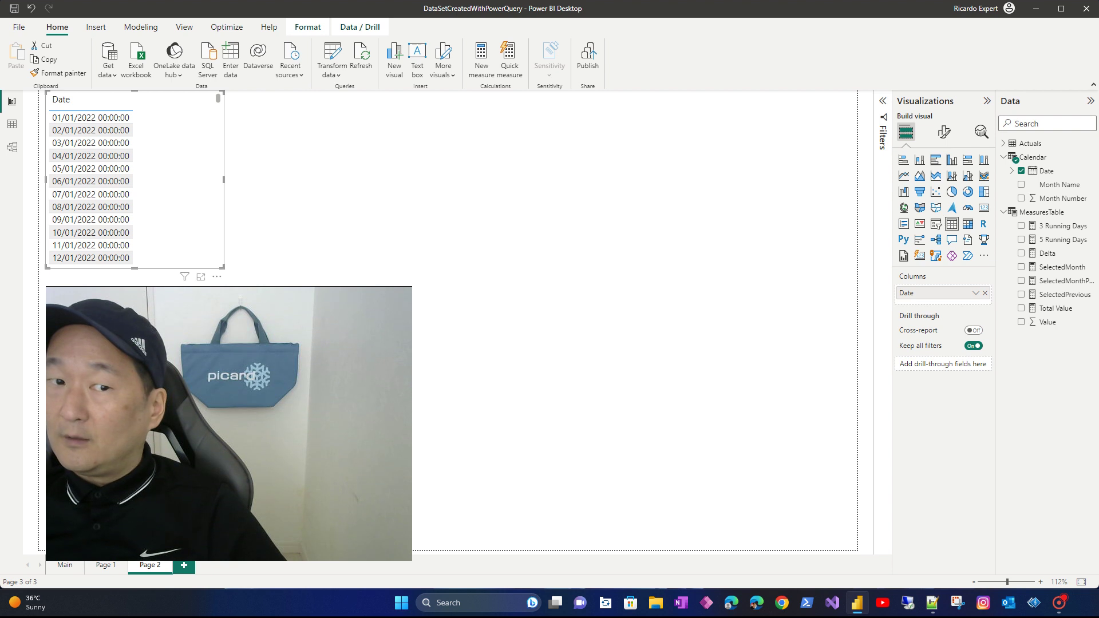
Stretch the table visual down to nearly the full page height and add the Total Value measure to it.
left_click_drag(135, 268, 134, 535)
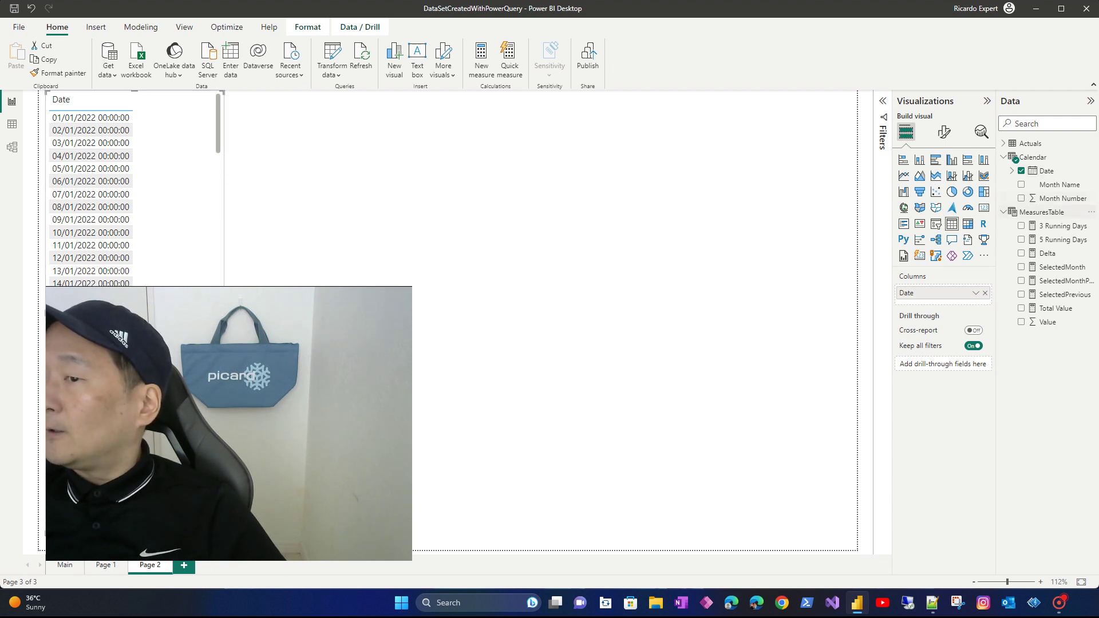
left_click(1021, 307)
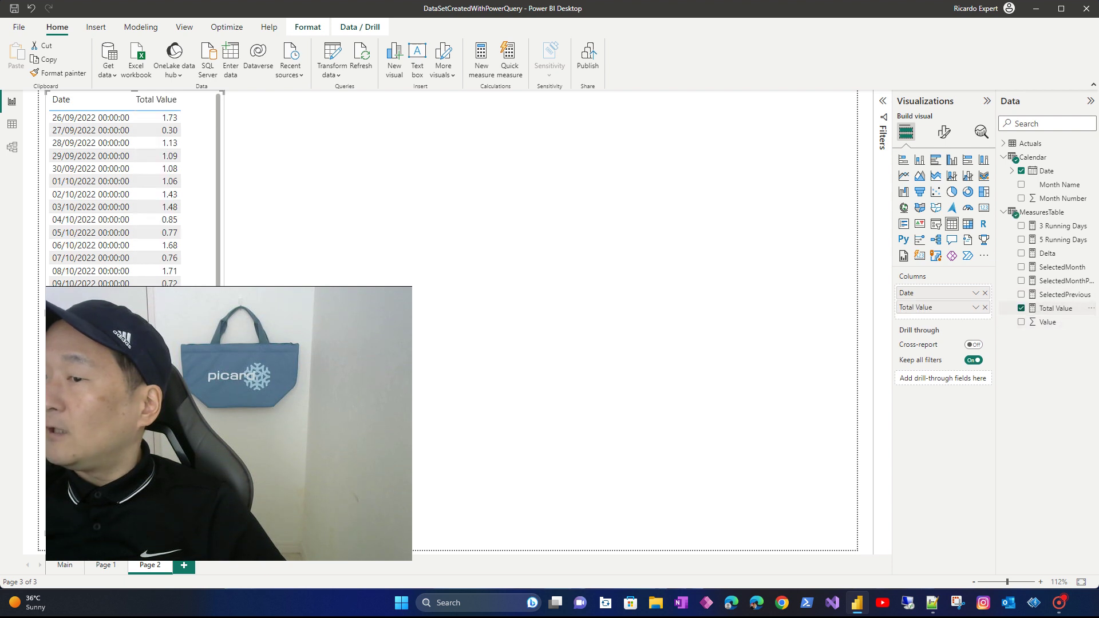
Widen the table visual and add the 3 Running Days and 5 Running Days measures to it.
left_click(1056, 308)
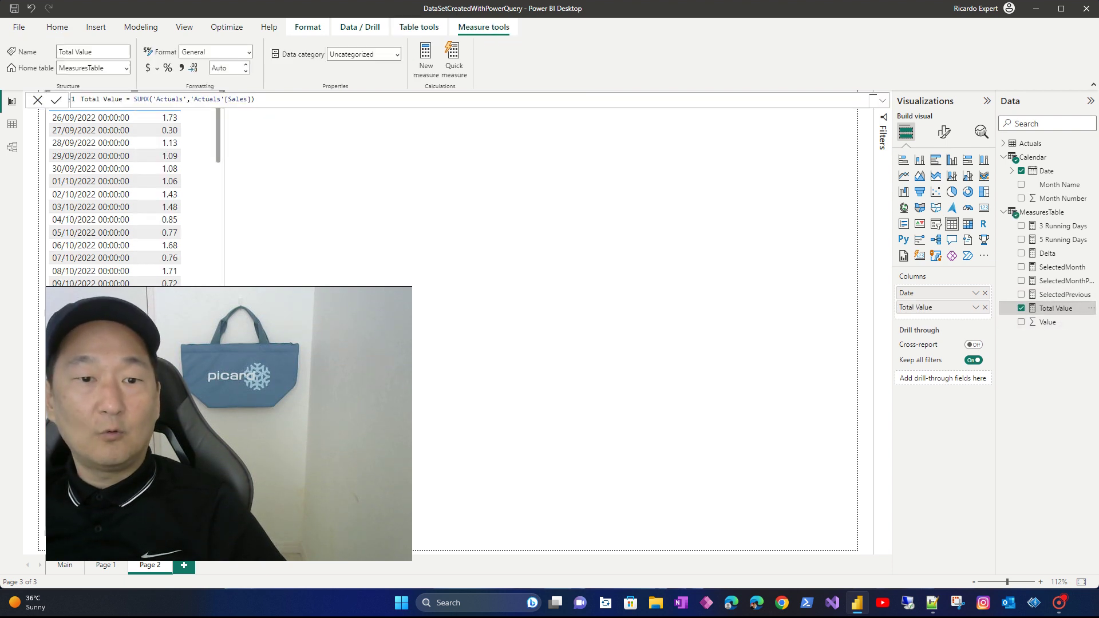
left_click_drag(224, 313, 322, 313)
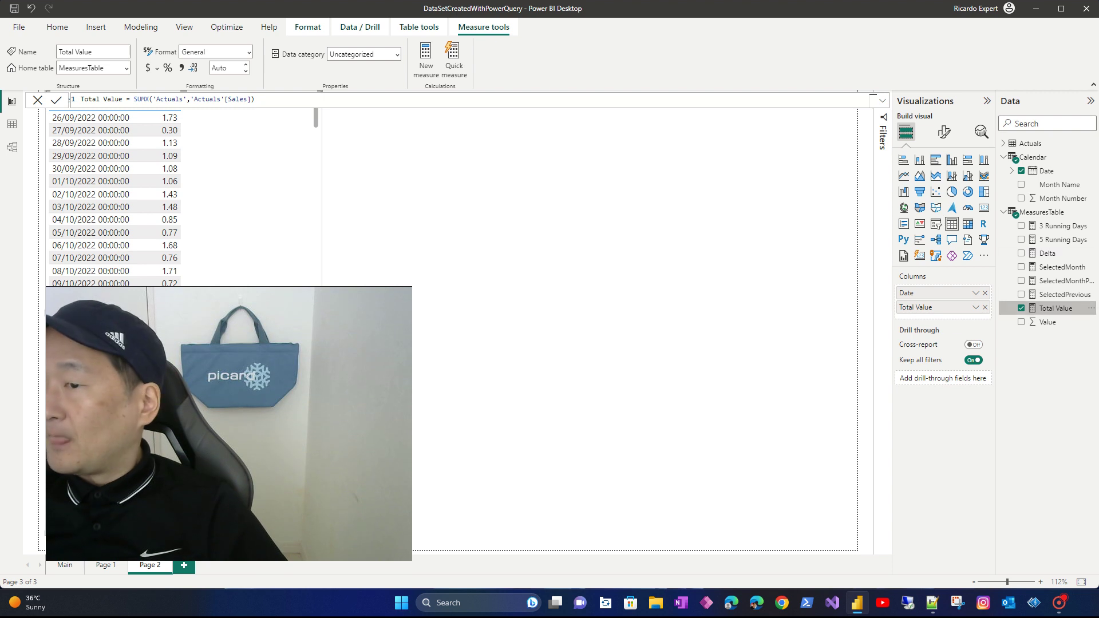
left_click(1021, 225)
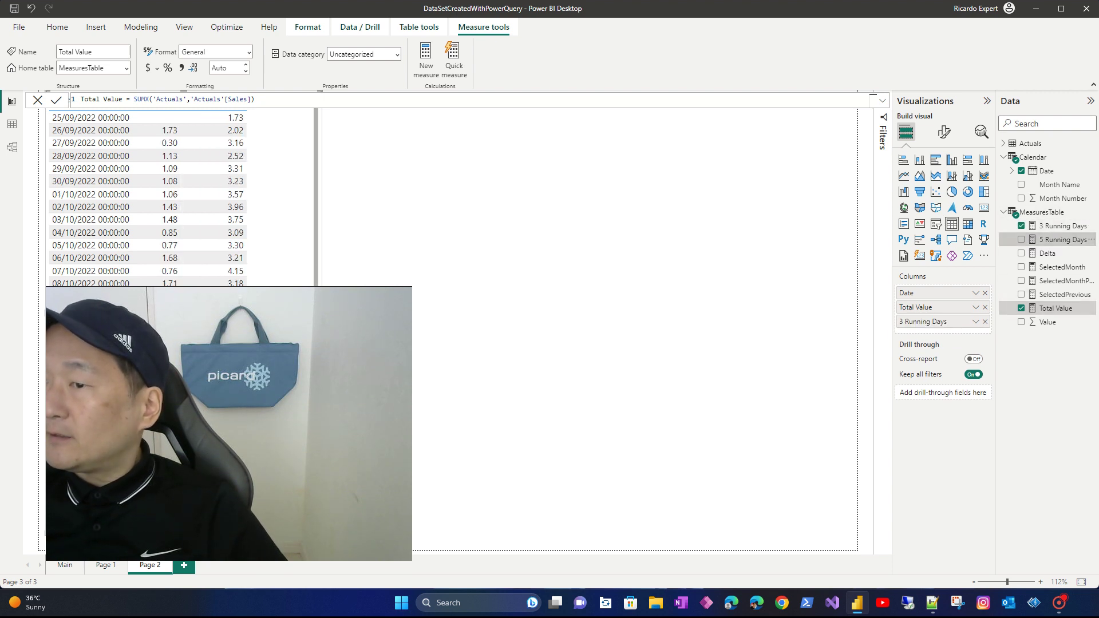
left_click(1021, 240)
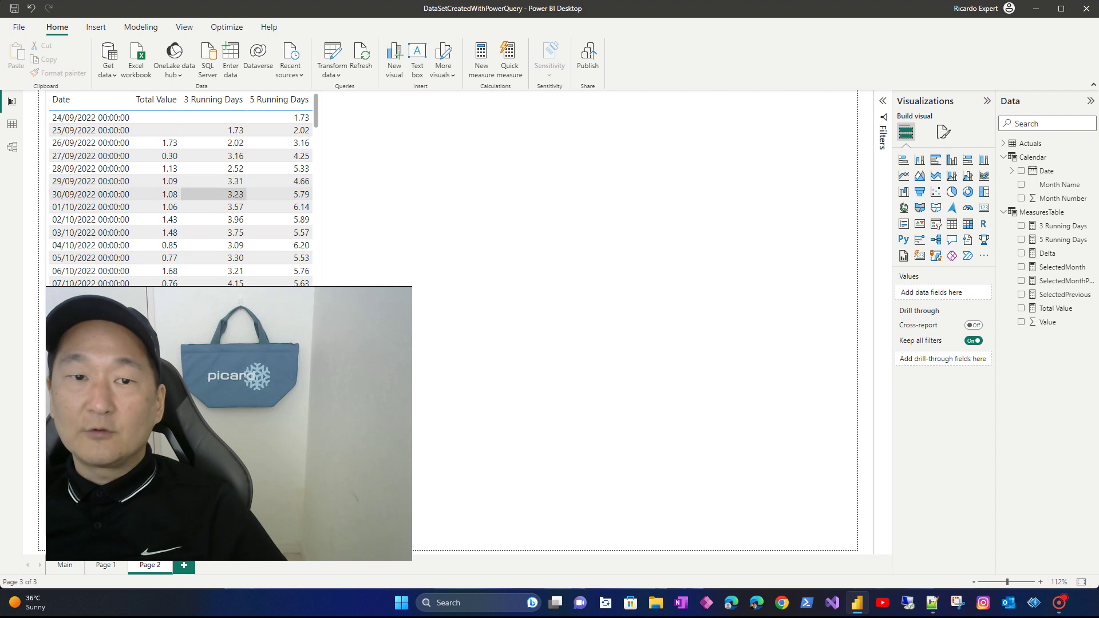
Review the DAX formulas of the 3 Running Days and 5 Running Days measures, especially their VARMAX1 and VARMAX2 date offsets.
left_click(280, 168)
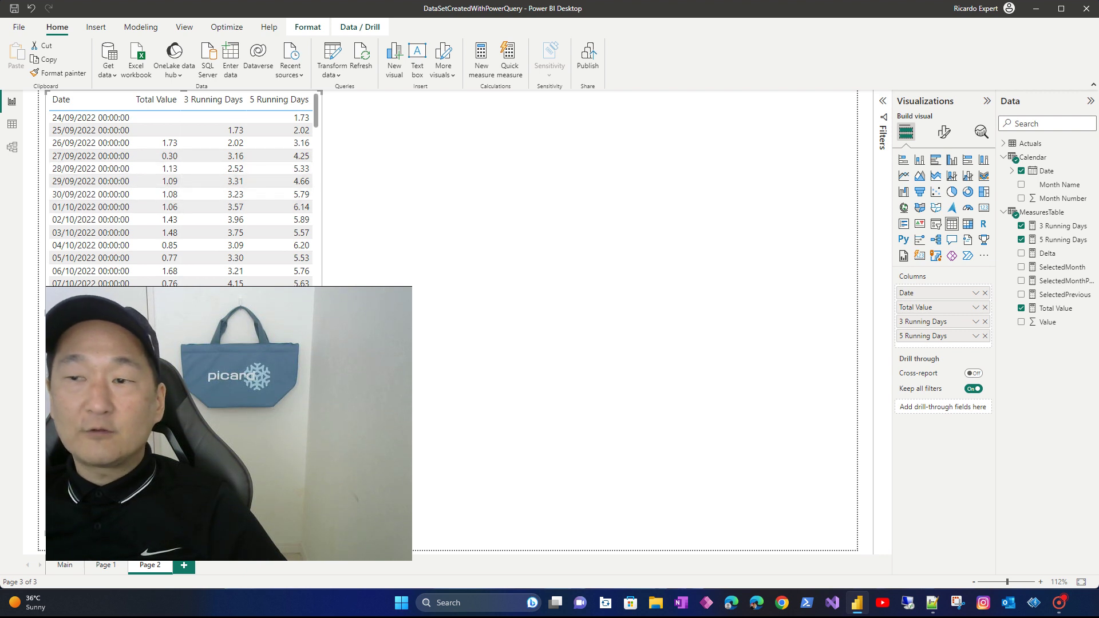
left_click(1065, 226)
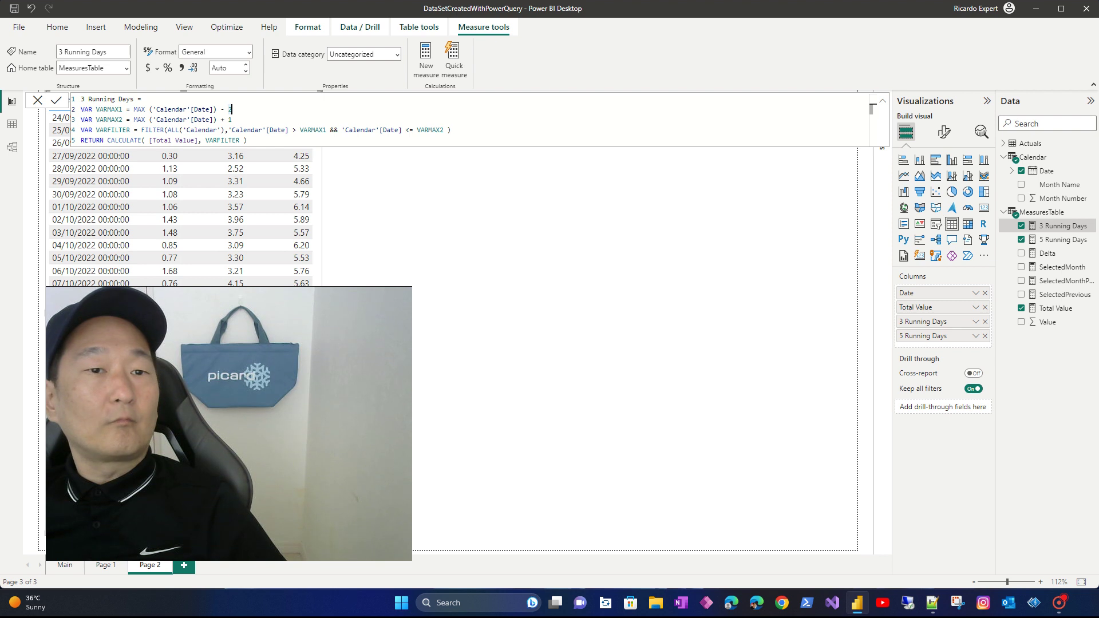
left_click_drag(129, 109, 168, 109)
left_click(232, 109)
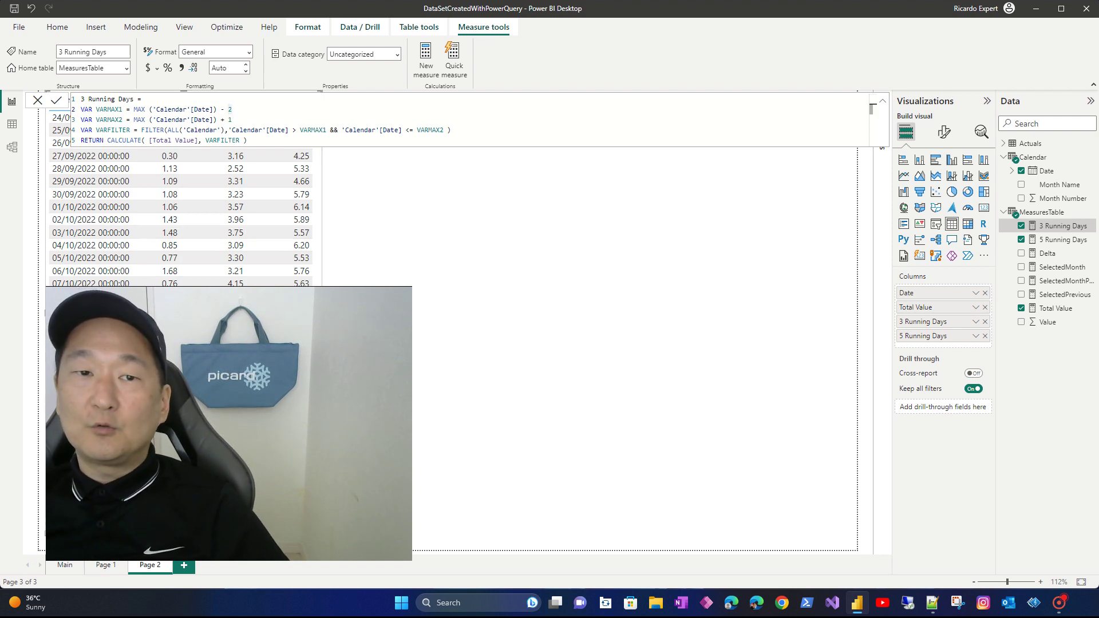
left_click_drag(221, 120, 232, 120)
left_click(232, 119)
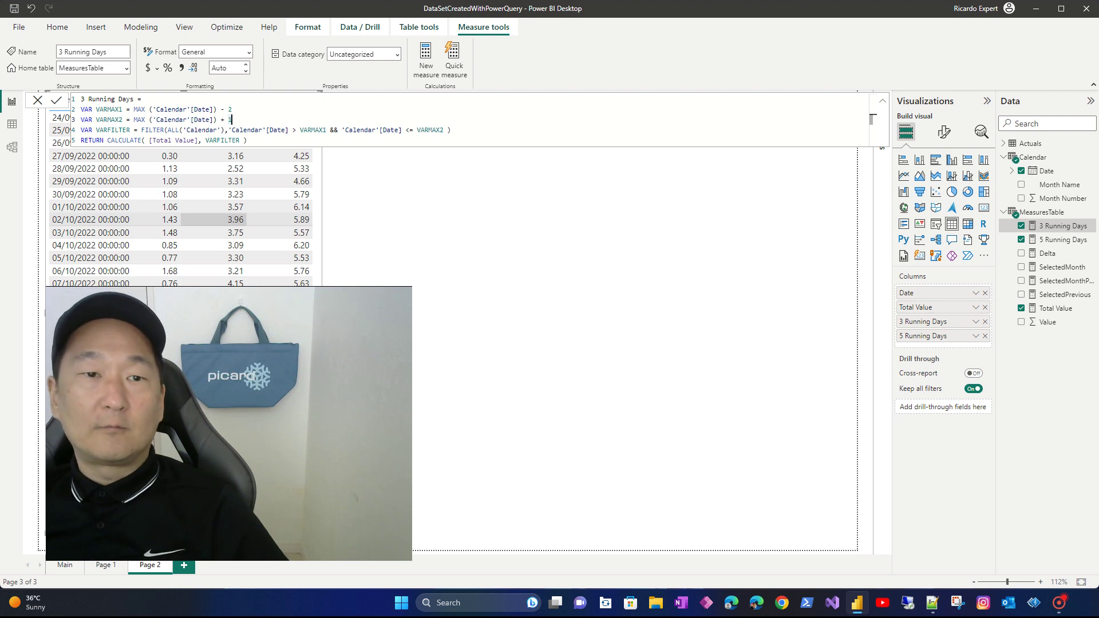
left_click(1062, 240)
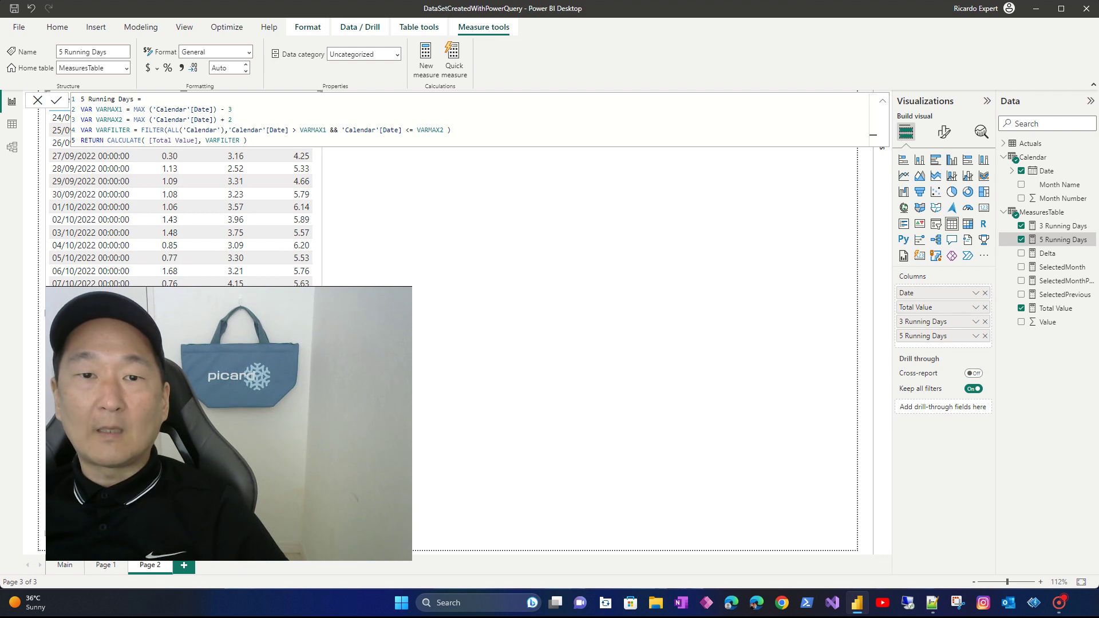
left_click(573, 286)
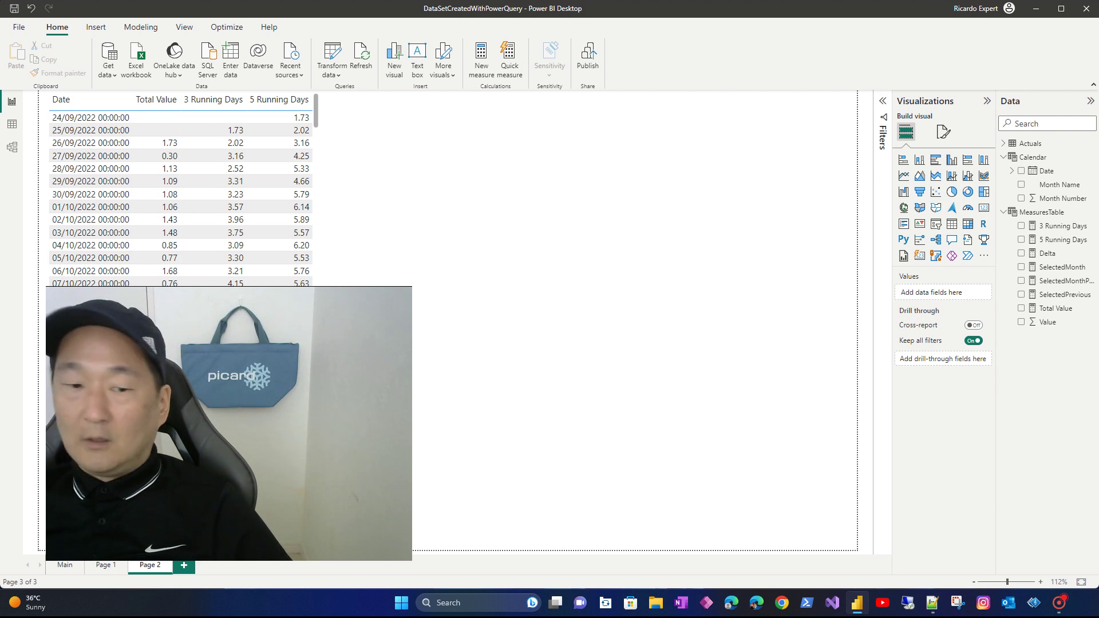
Add a new report page and enter a MeasuresTable measure: DATESMTD = CALCULATE(_MeasureRunningDays[Total Value],DATESMTD('Calendar'[Date])).
left_click(183, 566)
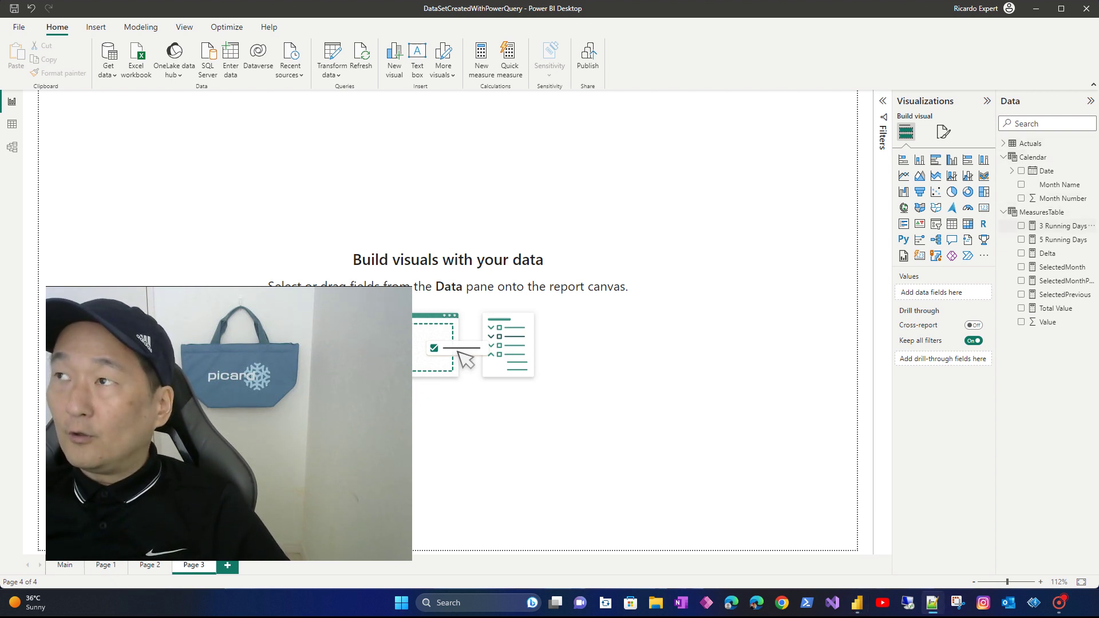
left_click(1042, 211)
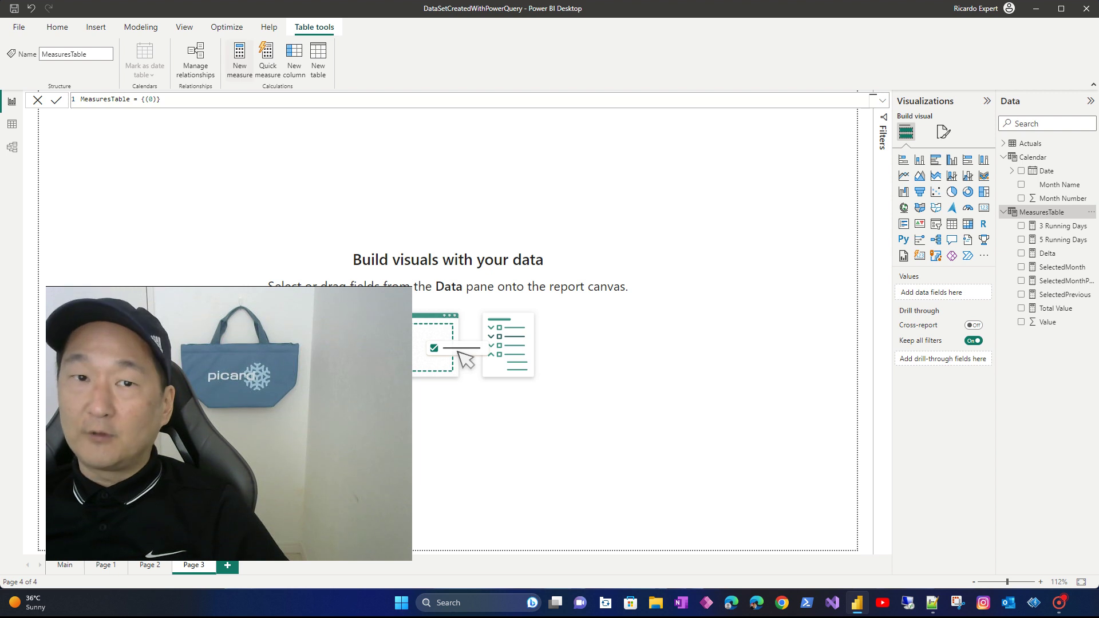
left_click(239, 57)
key("ctrl+a")
type("DATESMTD = CALCULATE( MeasureRunningDays[Total Value],DATESMTD('Calendar'[Date]))")
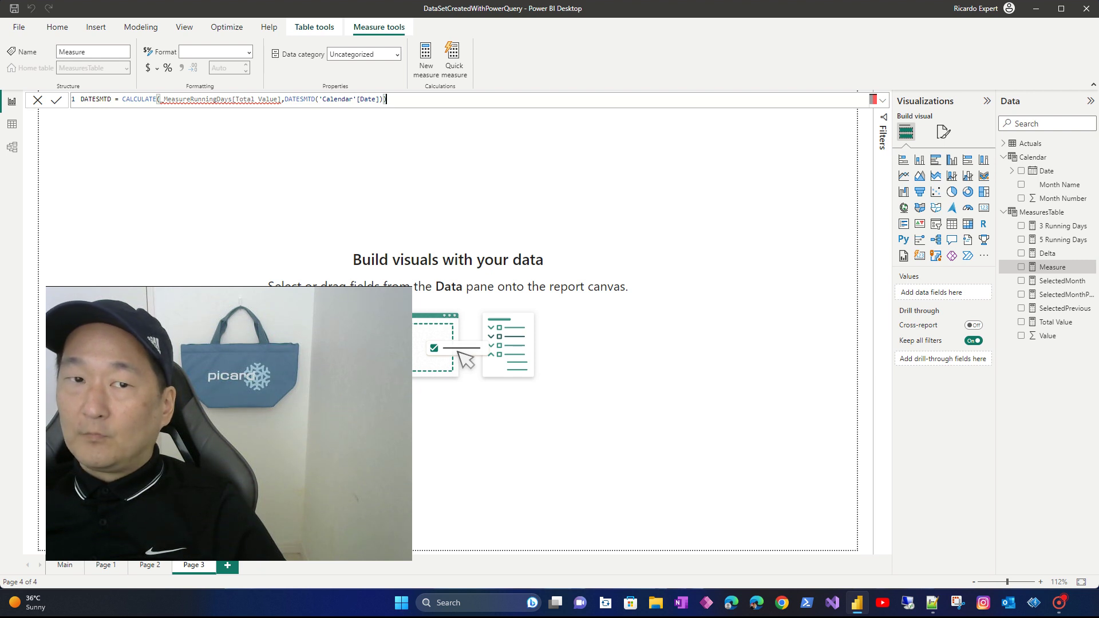
Replace the _MeasureRunningDays reference in the DATESMTD formula with MeasuresTable, so it uses MeasuresTable[Total Value], and commit the measure.
left_click(160, 99)
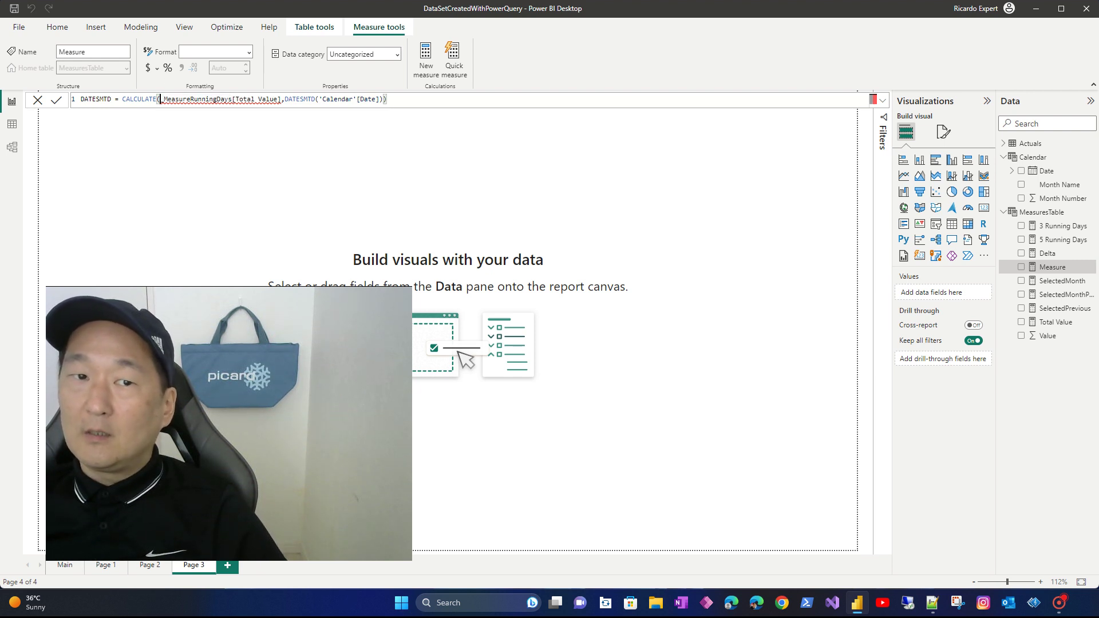
left_click_drag(161, 100, 234, 99)
type("Mea")
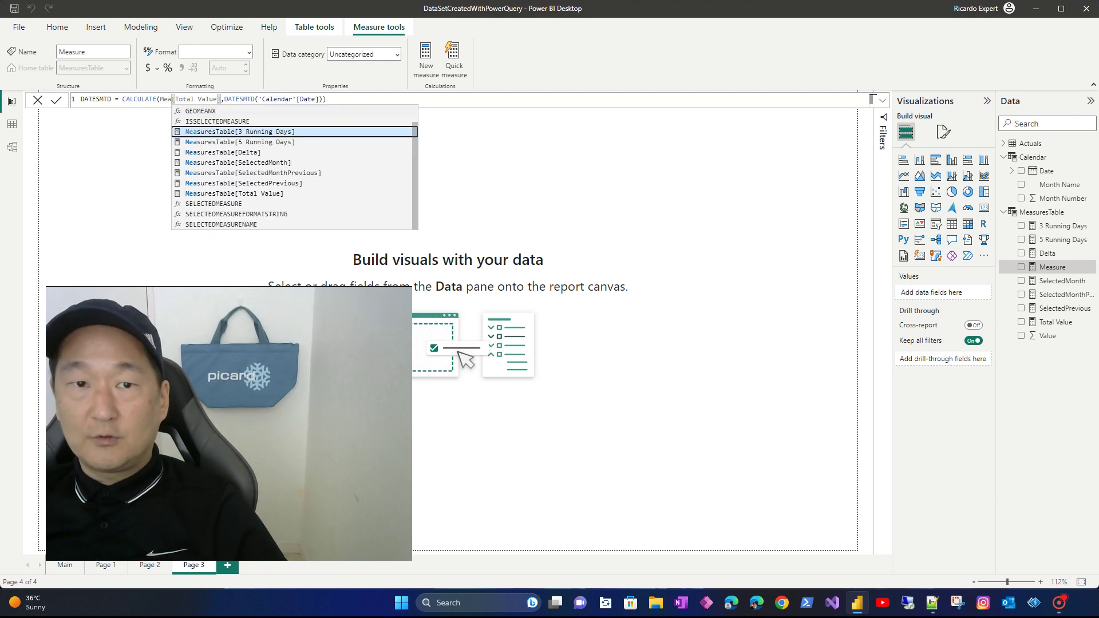
key("Up")
key("Down")
key("Down")
key("Down")
key("Down")
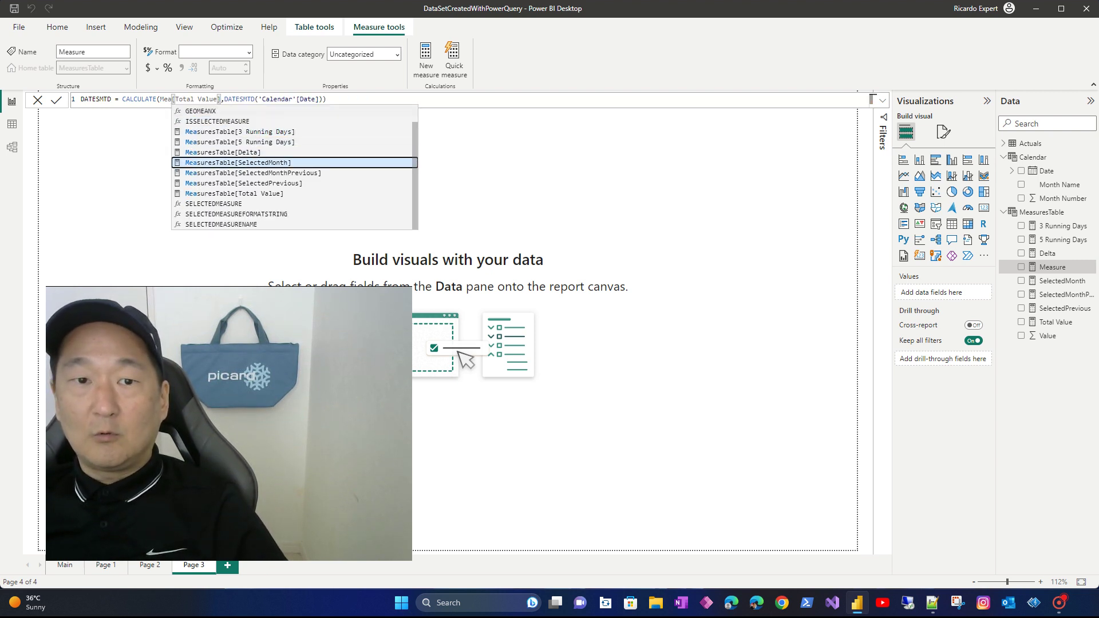
key("Down")
key("Down")
key("Tab")
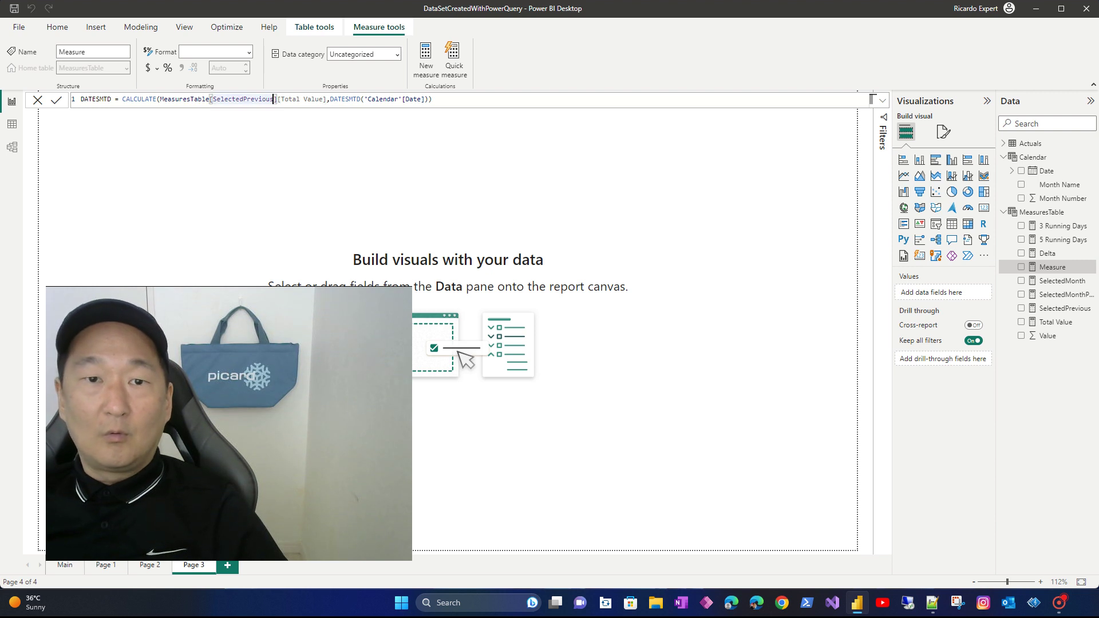
key("shift+Left")
key("shift+Left")
key("shift+Left")
key("shift+Left")
key("shift+Left")
key("shift+Left")
key("shift+Left")
key("shift+Left")
key("shift+Left")
key("shift+Left")
key("shift+Left")
key("shift+Left")
key("shift+Left")
key("shift+Left")
key("shift+Left")
key("shift+Left")
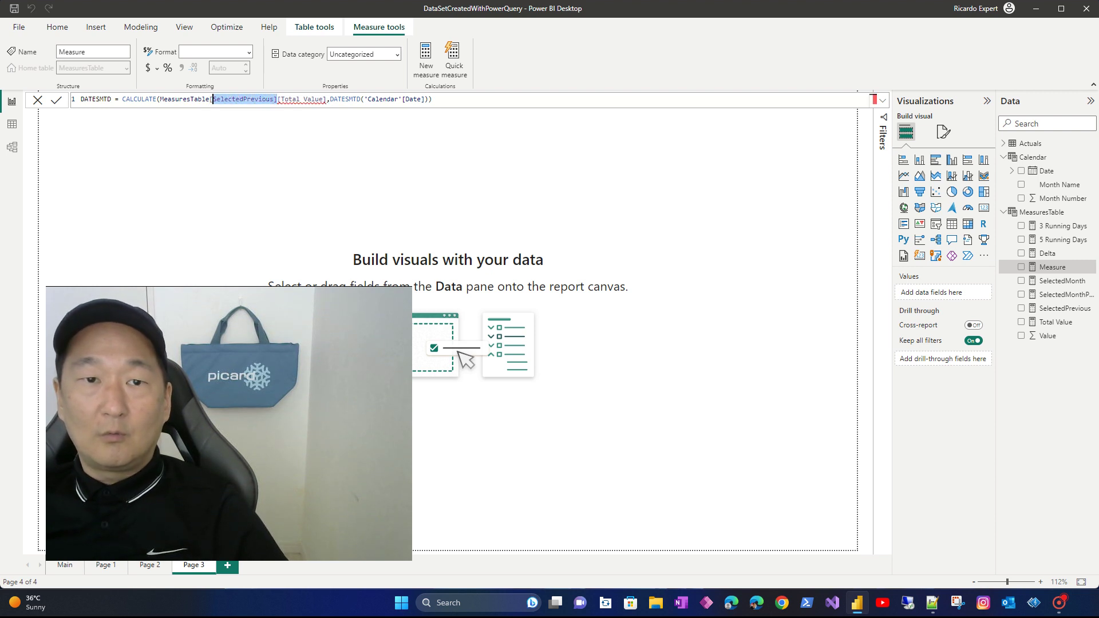
key("shift+Left")
key("Delete")
left_click(174, 99)
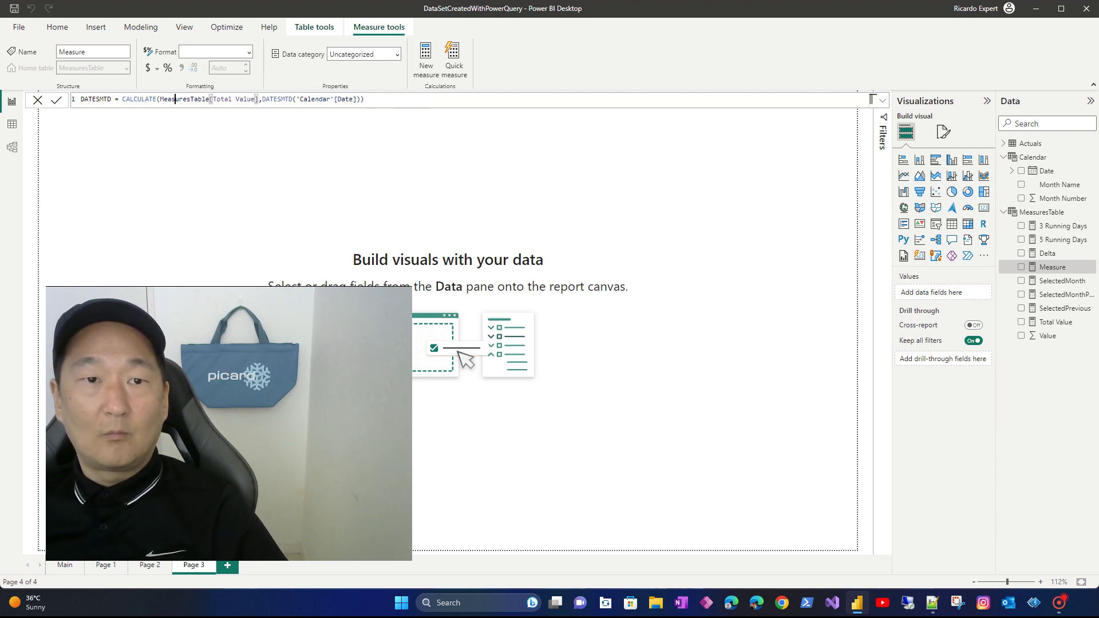
double_click(174, 99)
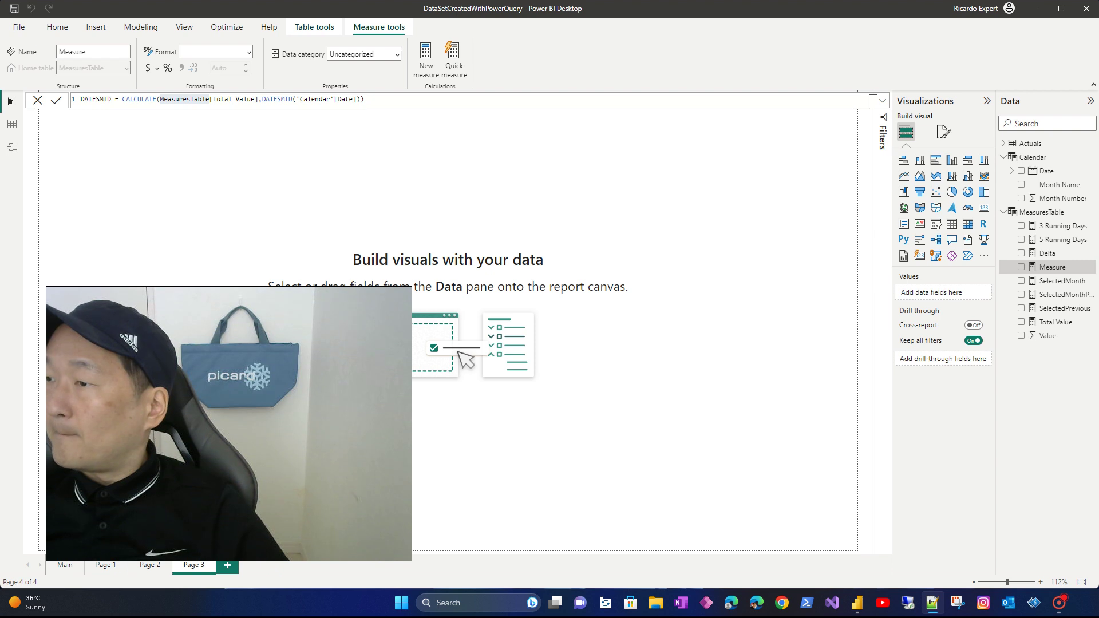
left_click(366, 99)
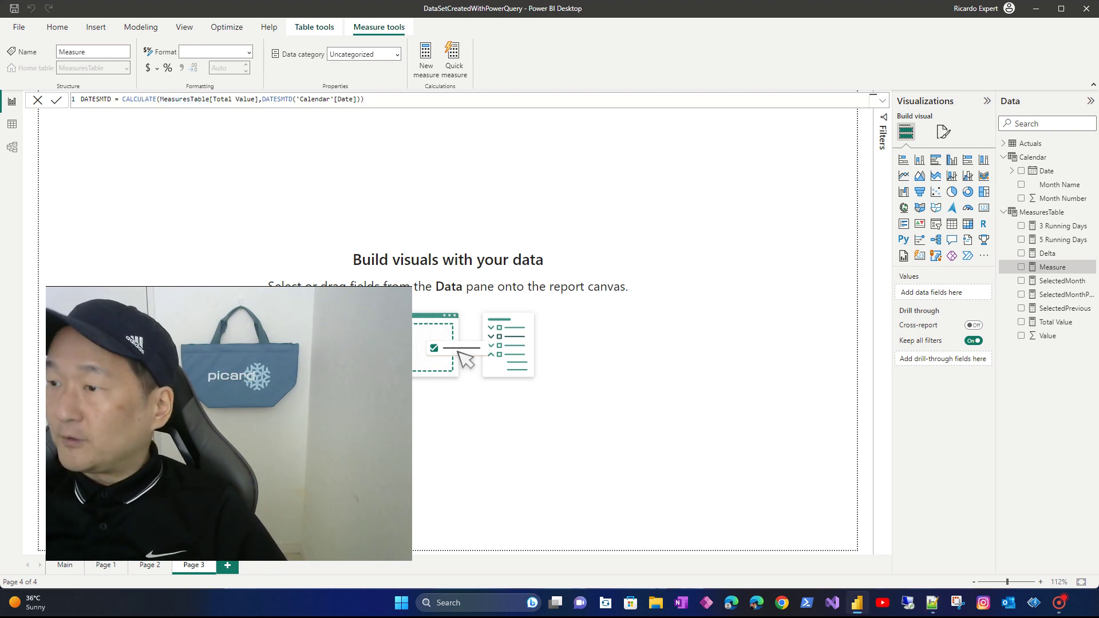
key("Return")
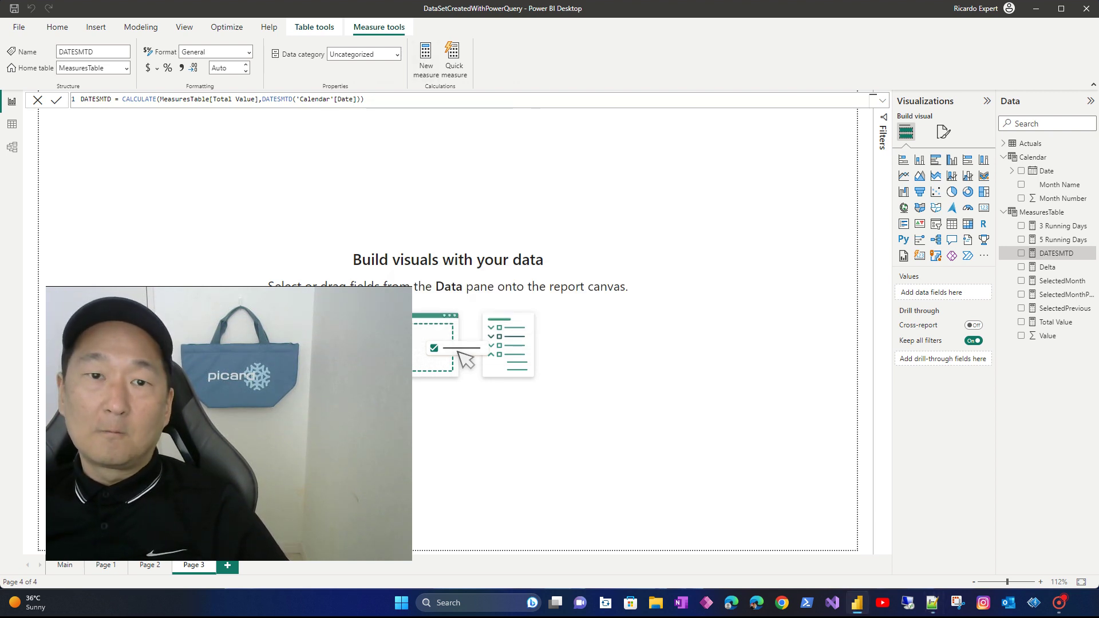
Create DATESQTD and DATESYTD measures in MeasuresTable, each using CALCULATE on 'MeasuresTable'[Total Value] with the same-named date function over 'Calendar'[Date].
left_click(425, 58)
type("DATESQTD = CALCULATE('MeasuresTable'[Total Value],DATESQTD('Calendar'[Date]))")
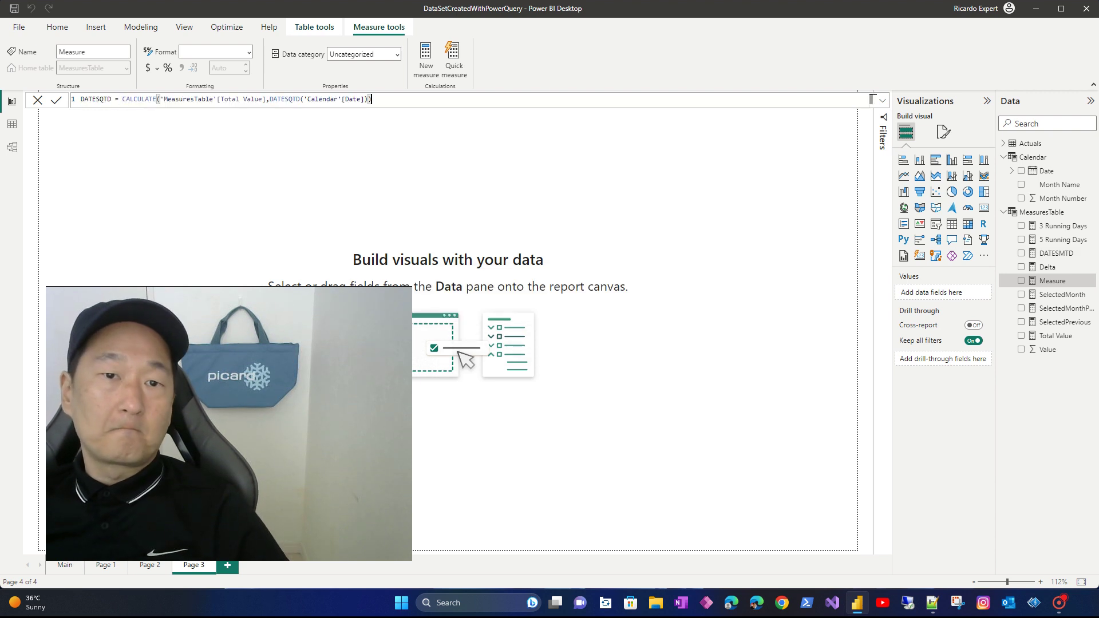
key("Return")
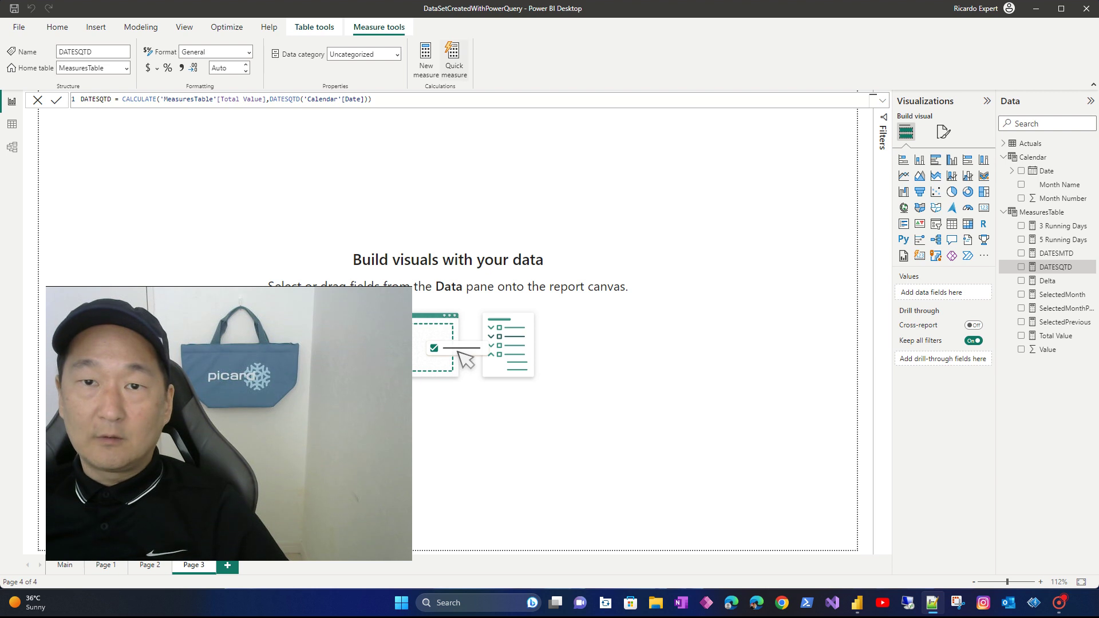
left_click(426, 58)
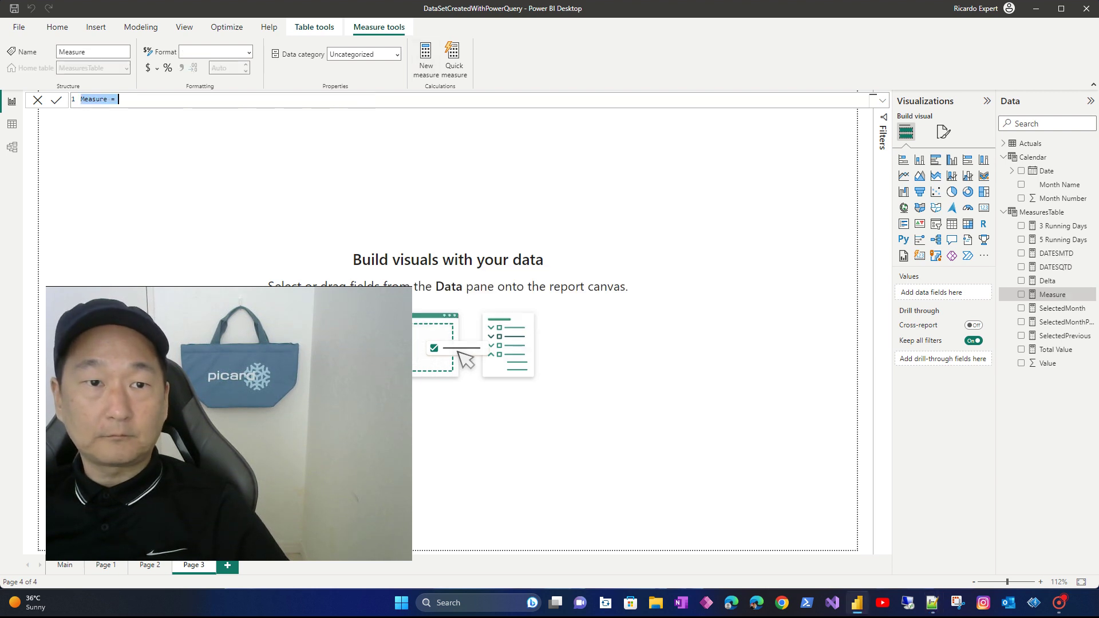
type("DATESYTD = CALCULATE('MeasuresTable'[Total Value],DATESYTD('Calendar'[Date]))")
key("Return")
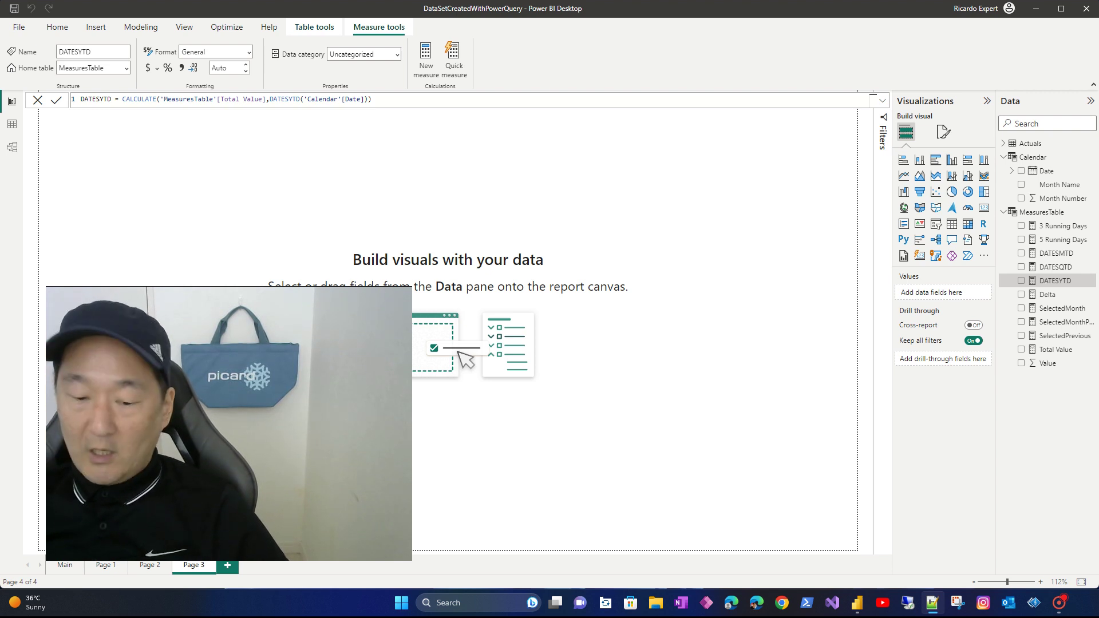
Create TOTALMTD and TOTALQTD measures in MeasuresTable, each applying the same-named function to SUM('Actuals'[Sales]) and 'Calendar'[Date].
left_click(426, 57)
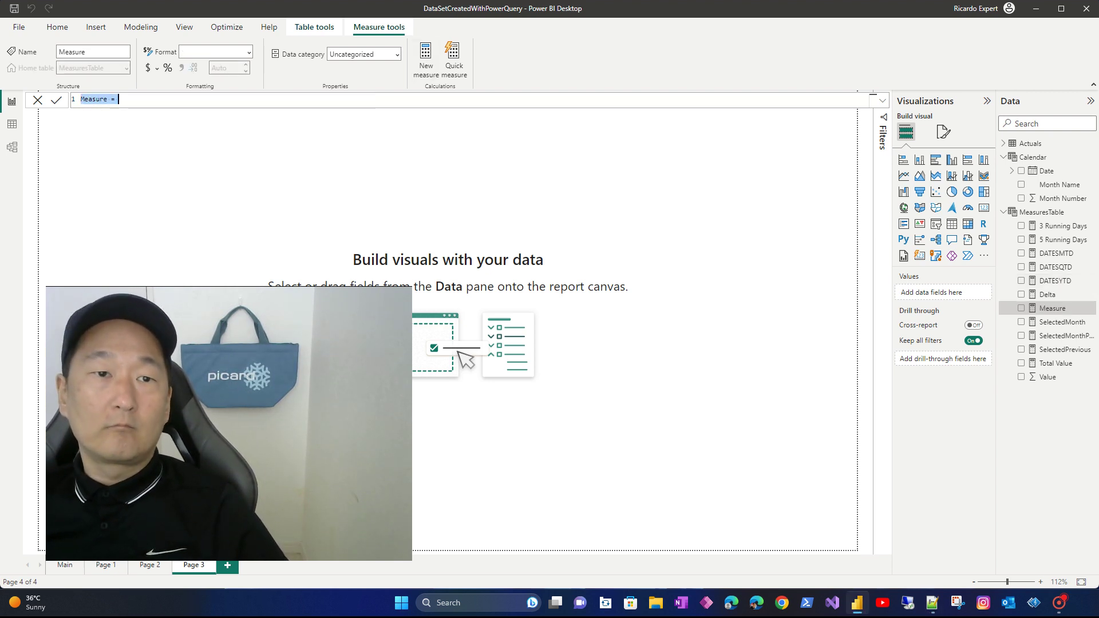
type("TOTALMTD = TOTALMTD(SUM('Actuals'[Sales]),'Calendar'[Date])")
key("Return")
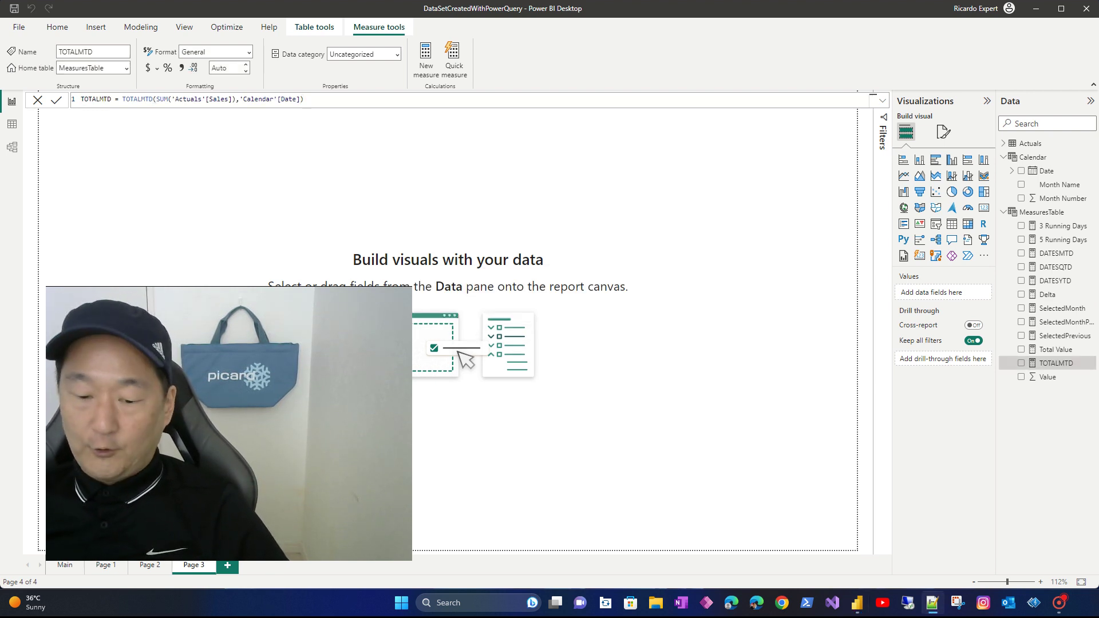
left_click(426, 57)
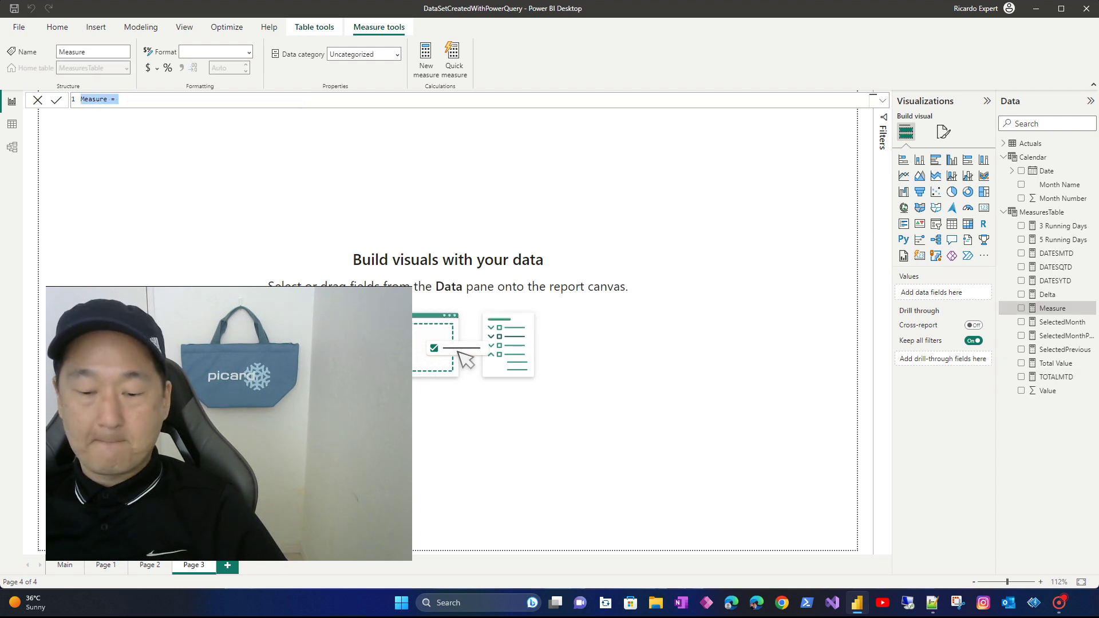
type("TOTALQTD = TOTALQTD(SUM('Actuals'[Sales]),'Calendar'[Date])")
key("Return")
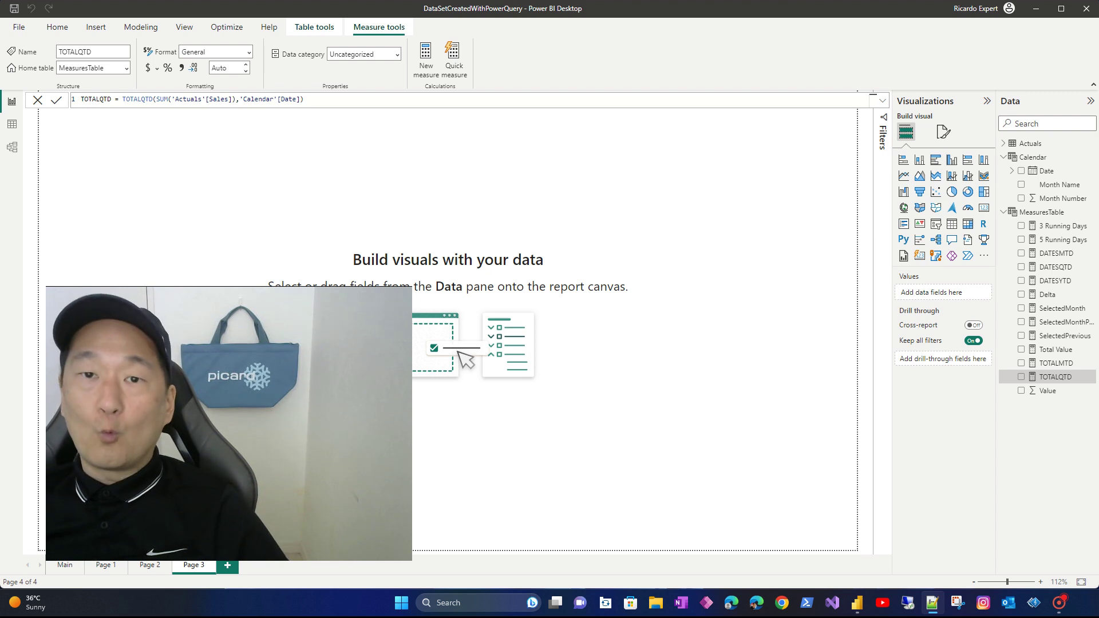
Create the measure TOTALYTD = TOTALYTD(SUM('Actuals'[Sales]),'Calendar'[Date]) in MeasuresTable and close the formula editor.
key("alt+Tab")
left_click(426, 57)
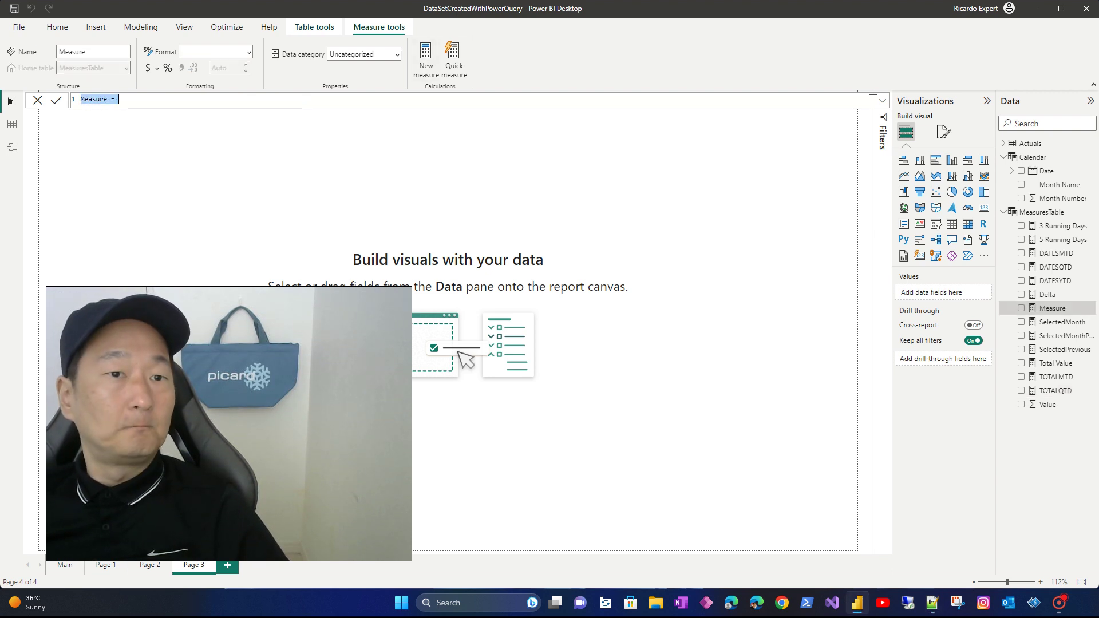
type("TOTALYTD = TOTALYTD(SUM('Actuals'[Sales]),'Calendar'[Date])")
key("Return")
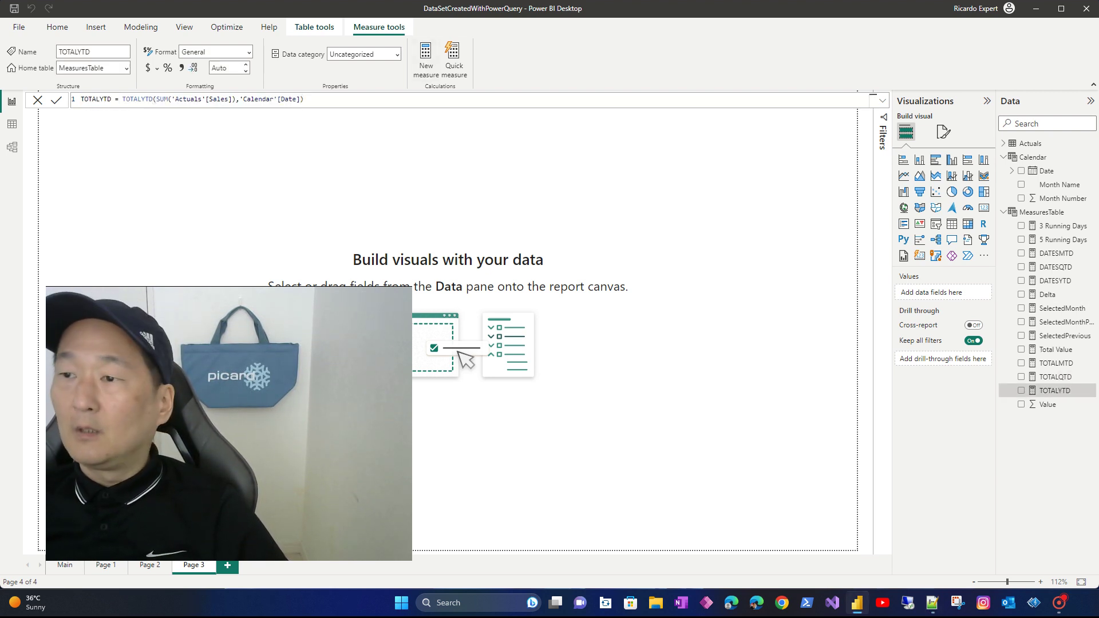
key("Escape")
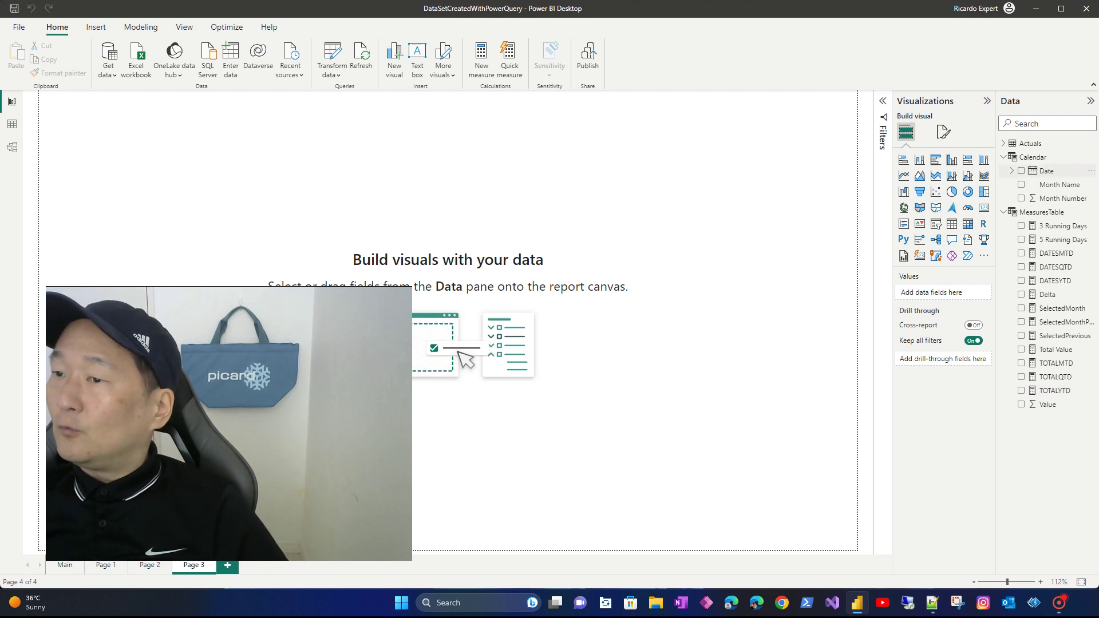
Insert a table of the Calendar Date field on Page 3, showing plain dates instead of the date hierarchy.
left_click(1021, 171)
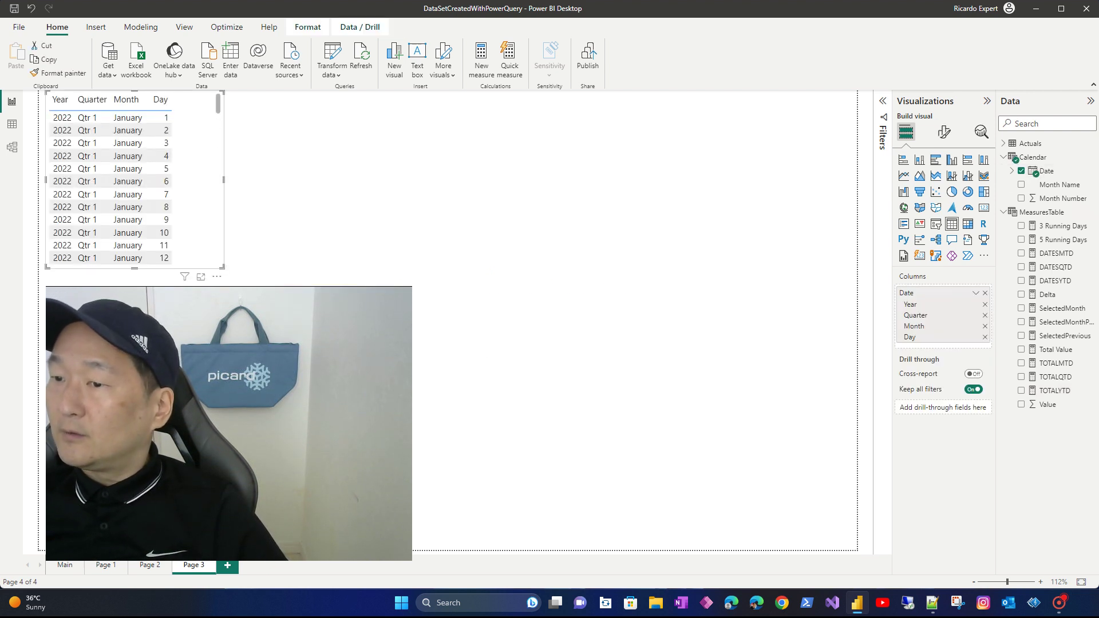
left_click(975, 293)
left_click(1007, 338)
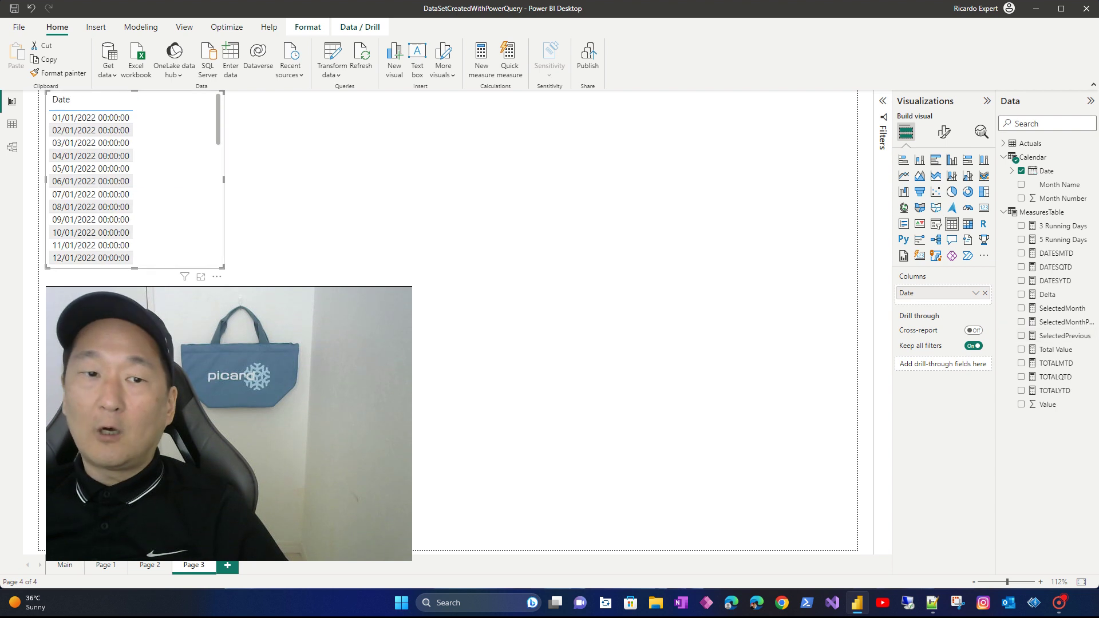
Stretch the Date table to the full page height and add the DATESMTD, DATESQTD and DATESYTD measures to it.
left_click_drag(135, 268, 135, 550)
left_click_drag(172, 503, 166, 504)
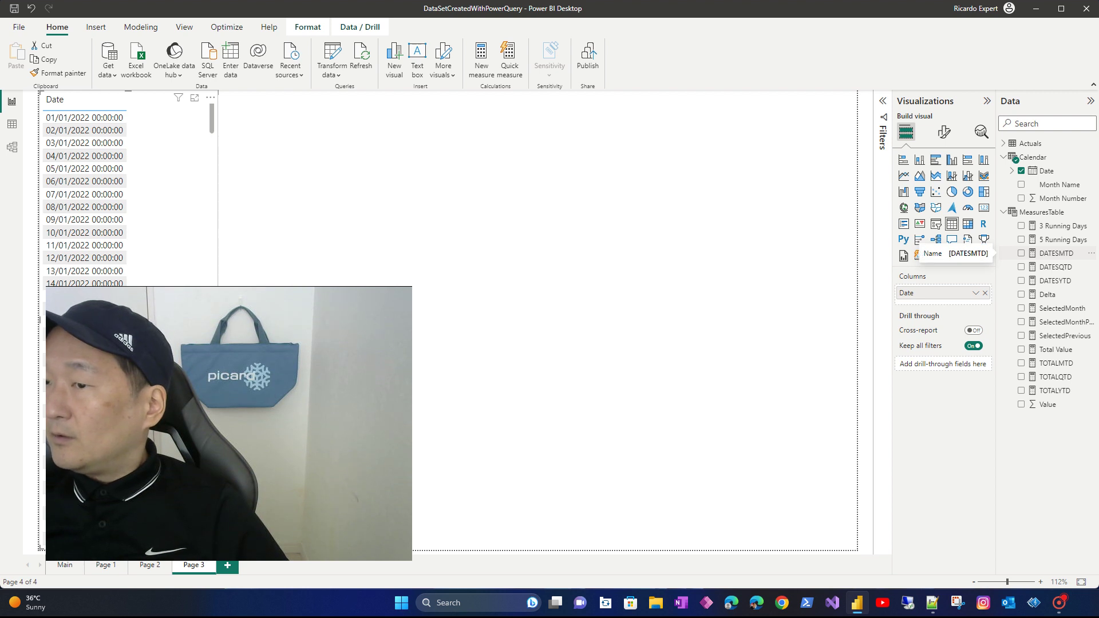
left_click(1056, 253)
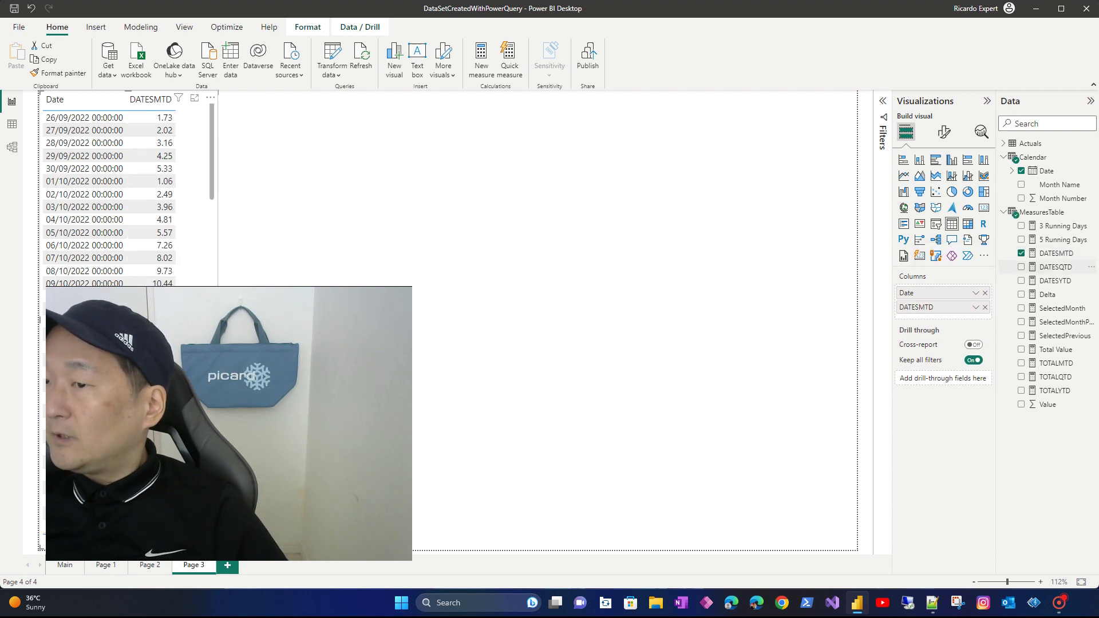
left_click(1056, 266)
left_click(1055, 280)
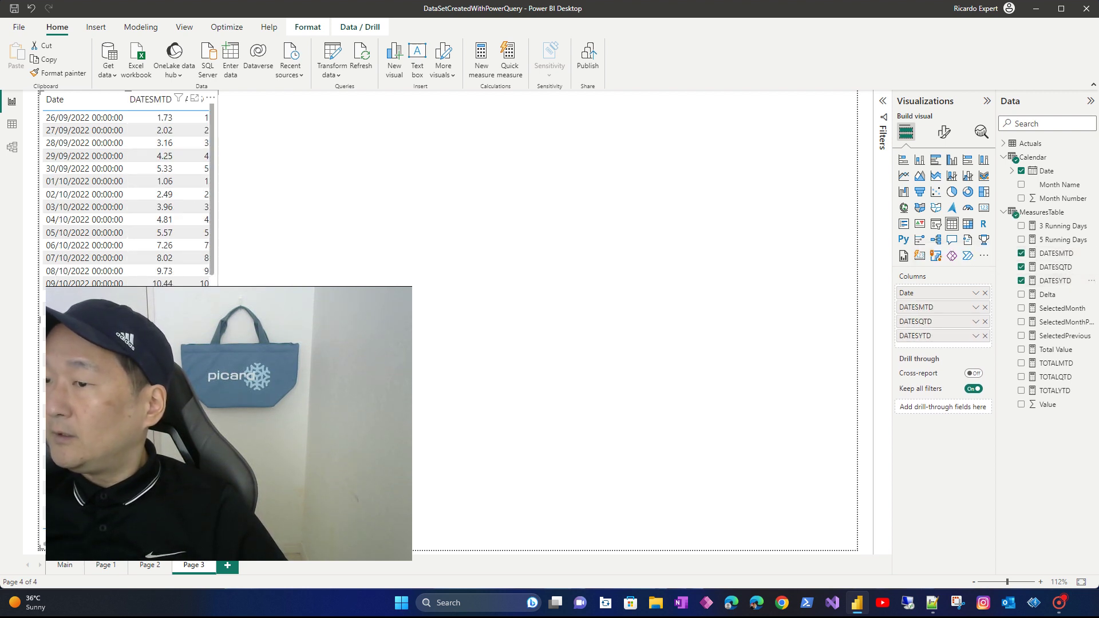
Add the TOTALMTD, TOTALQTD and TOTALYTD measures to the table, then widen and reposition it so all columns are readable.
left_click(1056, 363)
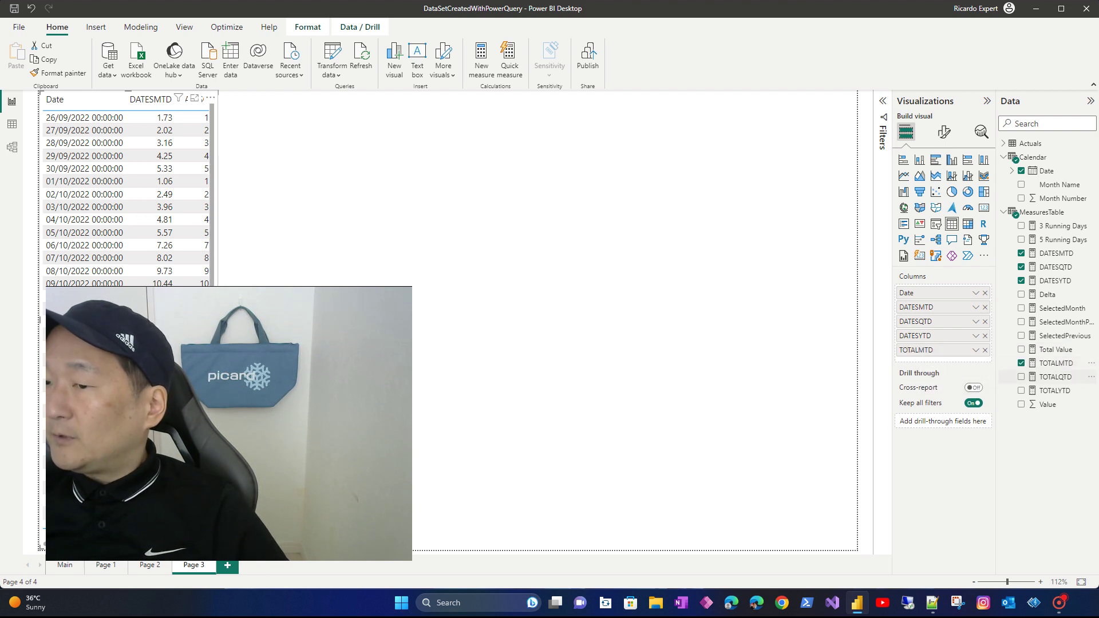
left_click(1056, 377)
left_click(1055, 390)
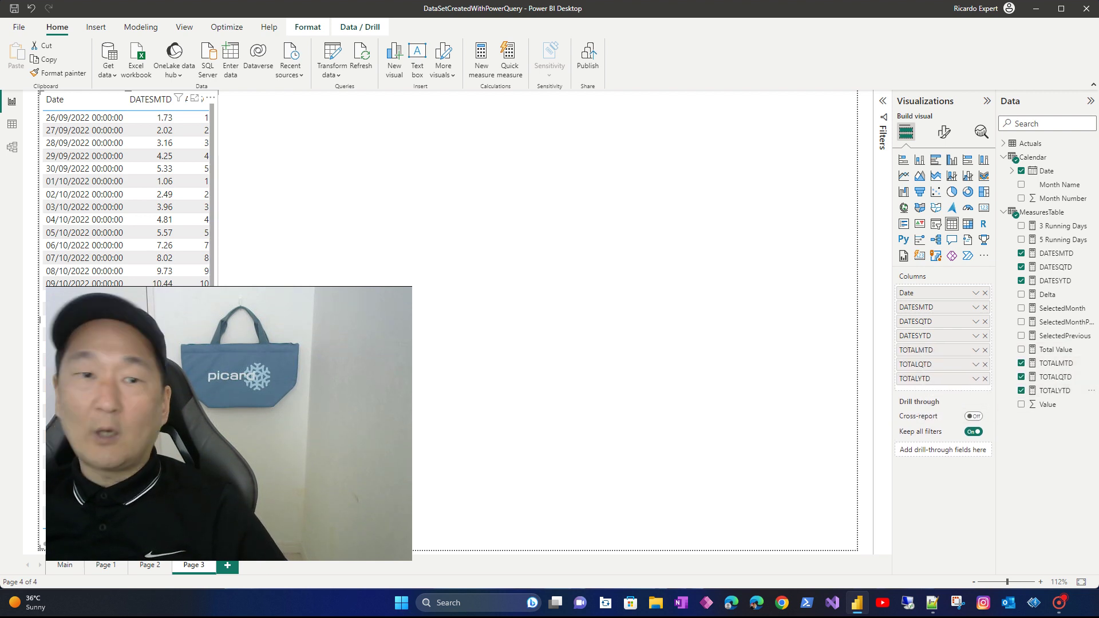
left_click_drag(217, 320, 536, 320)
left_click_drag(385, 245, 522, 245)
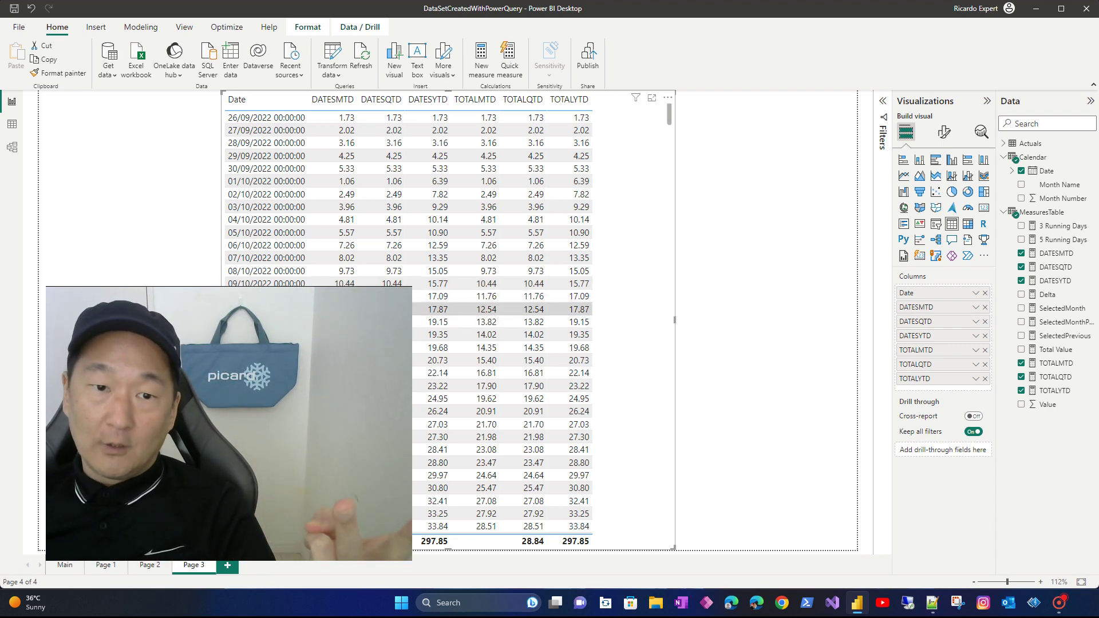
Compare the DATES and TOTAL month-, quarter- and year-to-date columns across the month, quarter and year boundaries in the table.
scroll(406, 269, "down", 8)
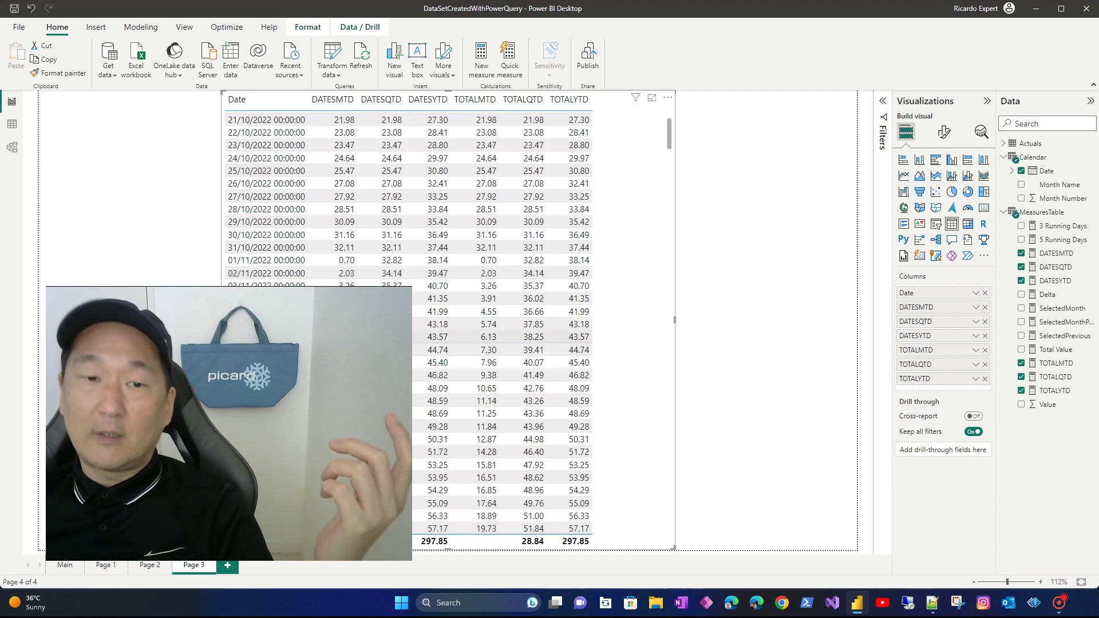
scroll(427, 273, "down", 3)
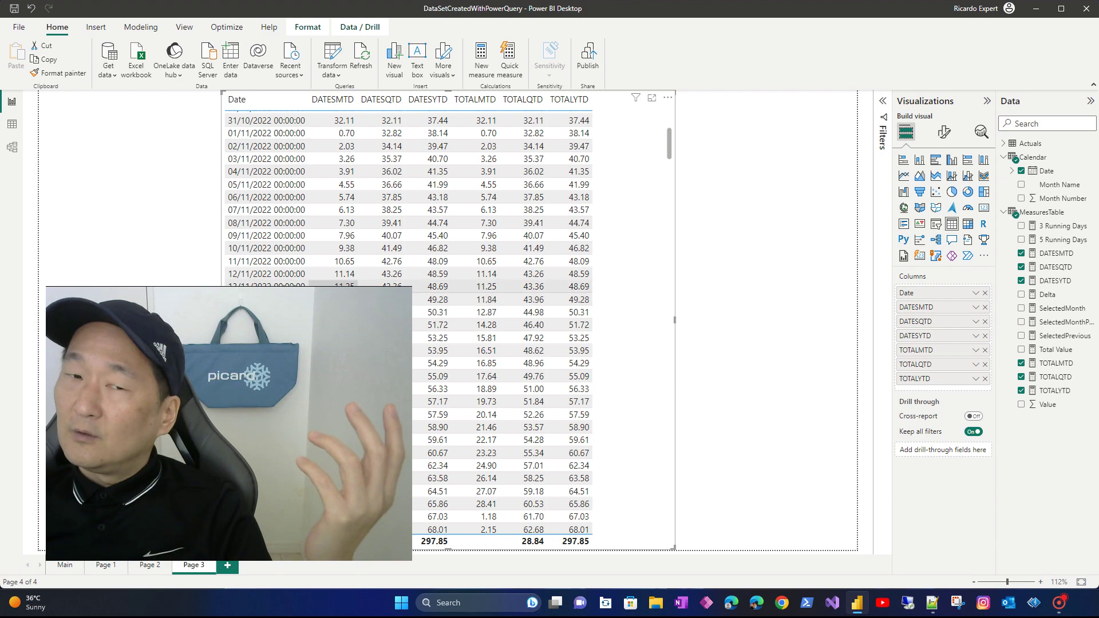
scroll(493, 300, "up", 6)
scroll(335, 279, "up", 3)
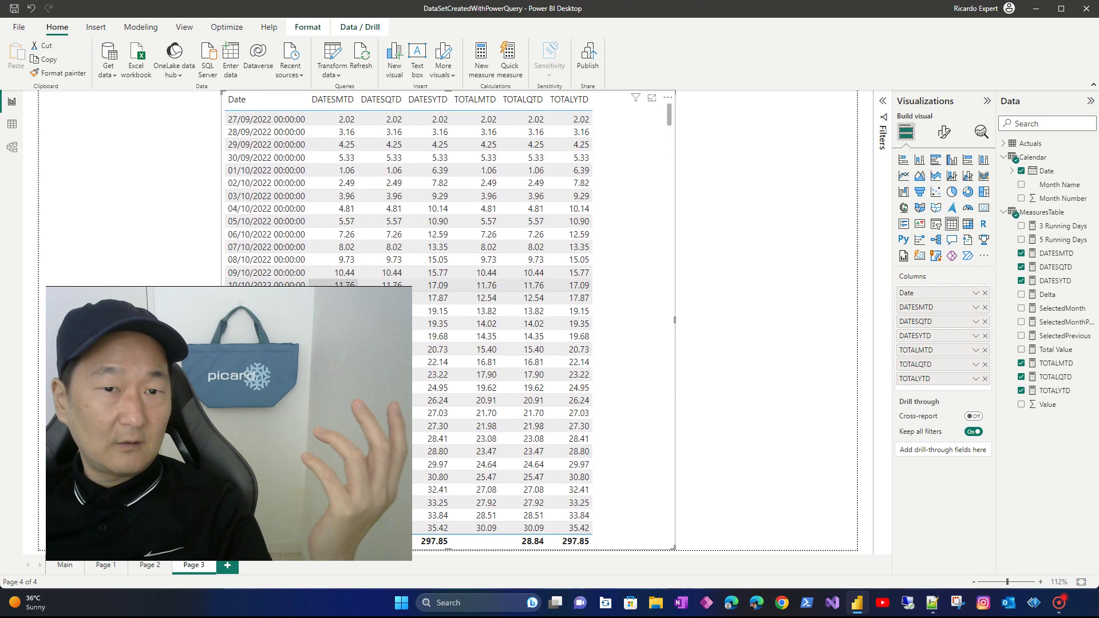
scroll(335, 280, "down", 15)
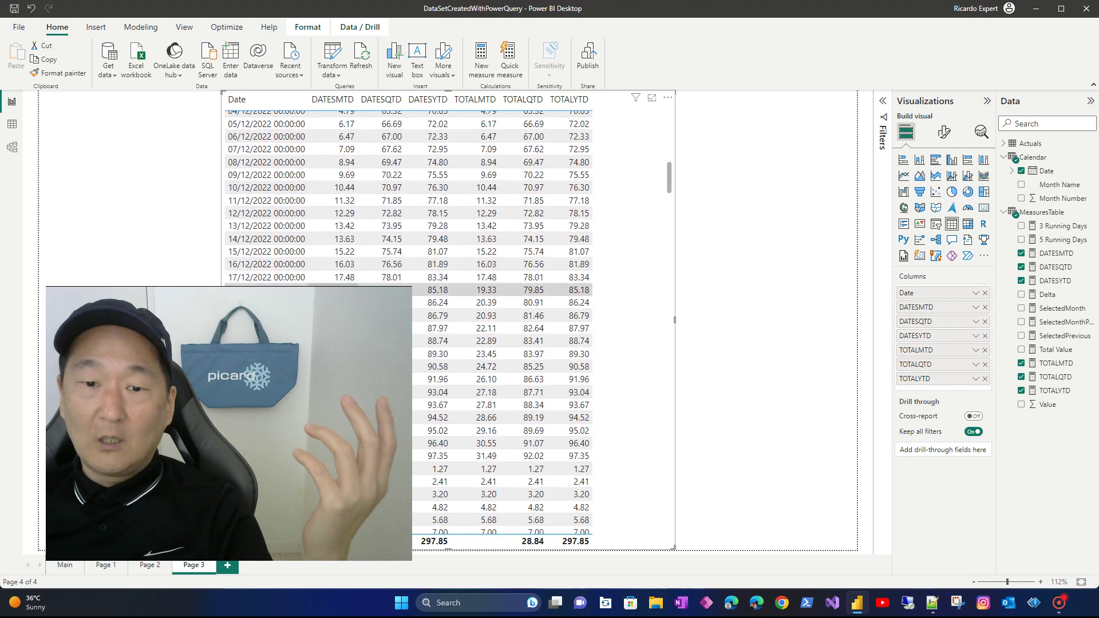
scroll(335, 277, "down", 2)
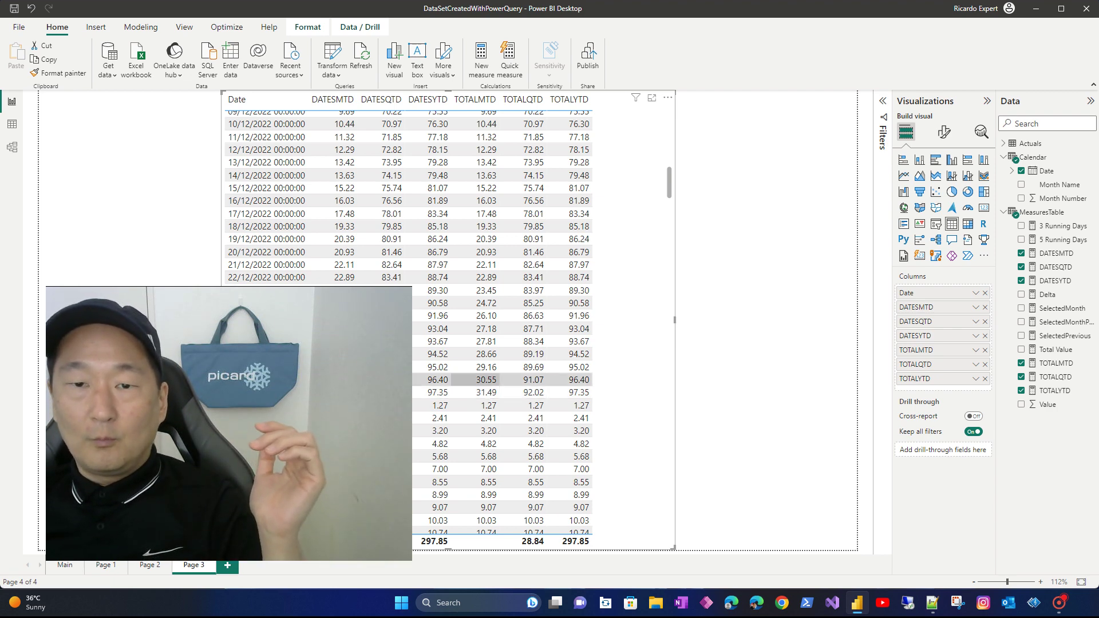
scroll(432, 372, "up", 7)
scroll(432, 358, "up", 7)
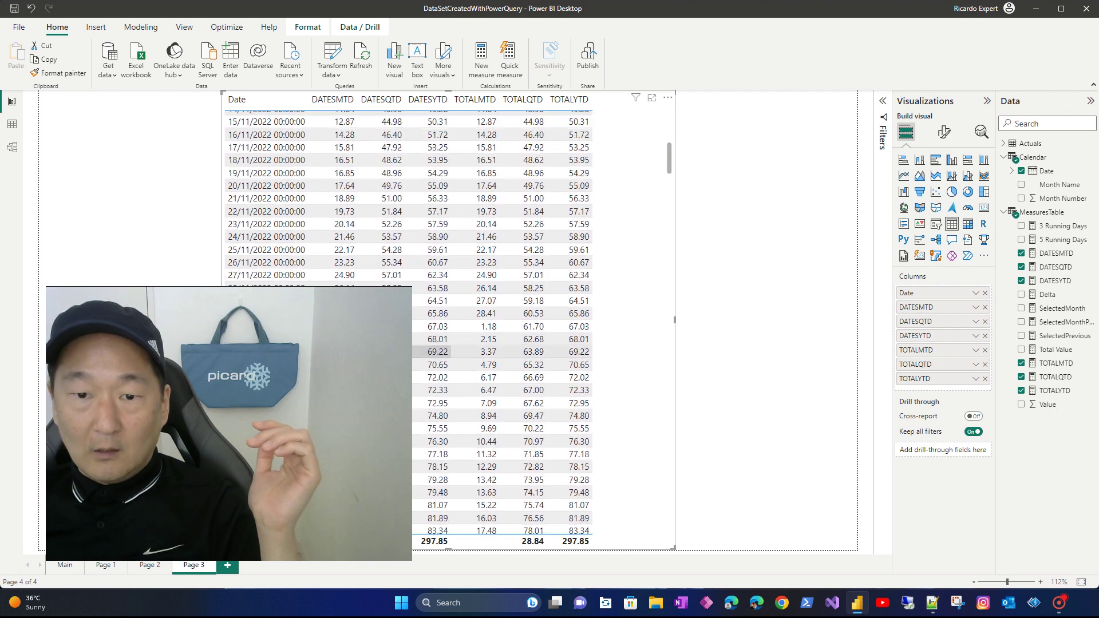
scroll(432, 338, "up", 10)
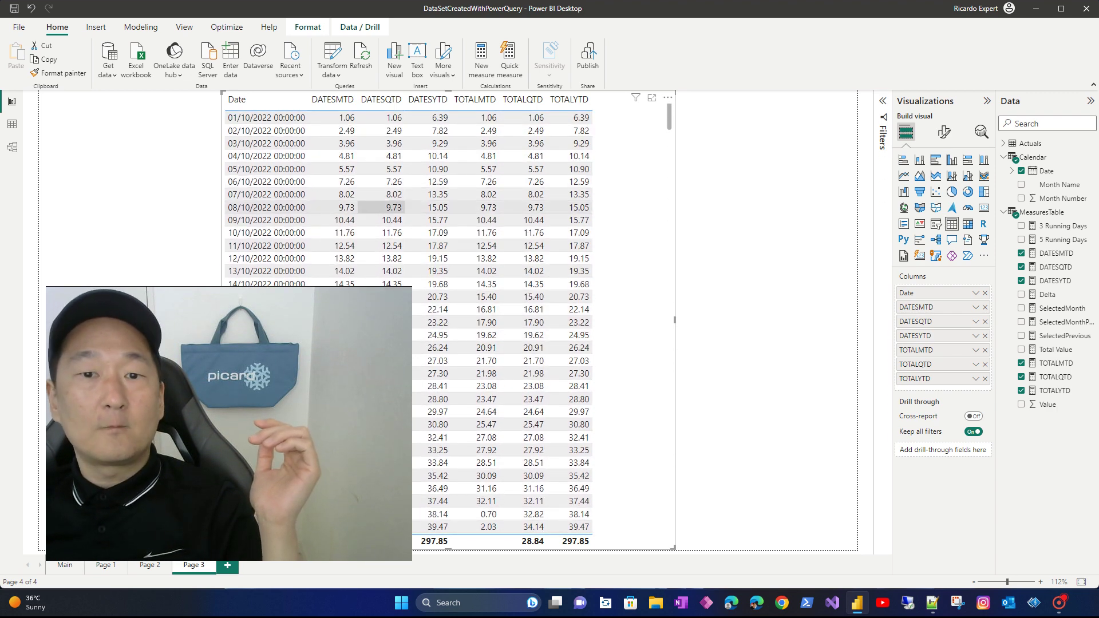
scroll(381, 207, "up", 2)
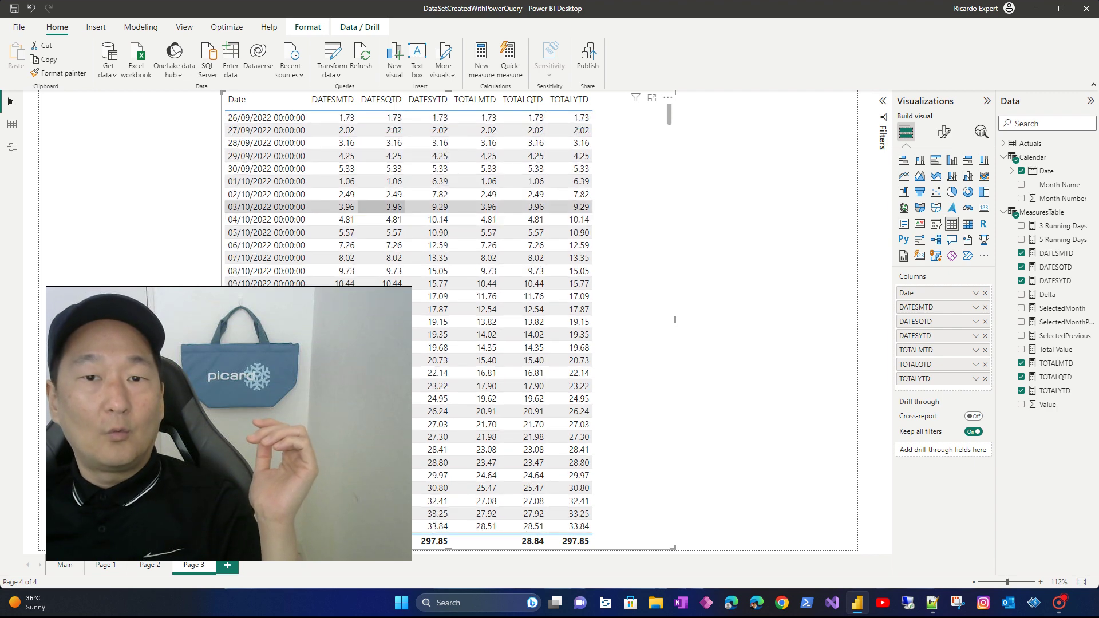
scroll(381, 212, "down", 15)
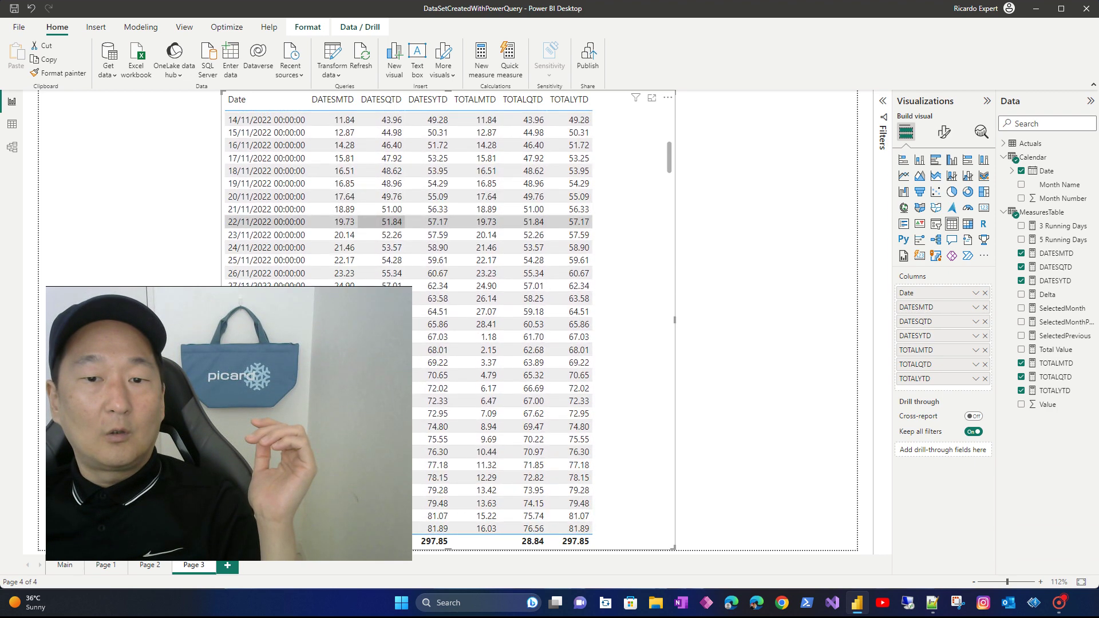
scroll(381, 222, "down", 9)
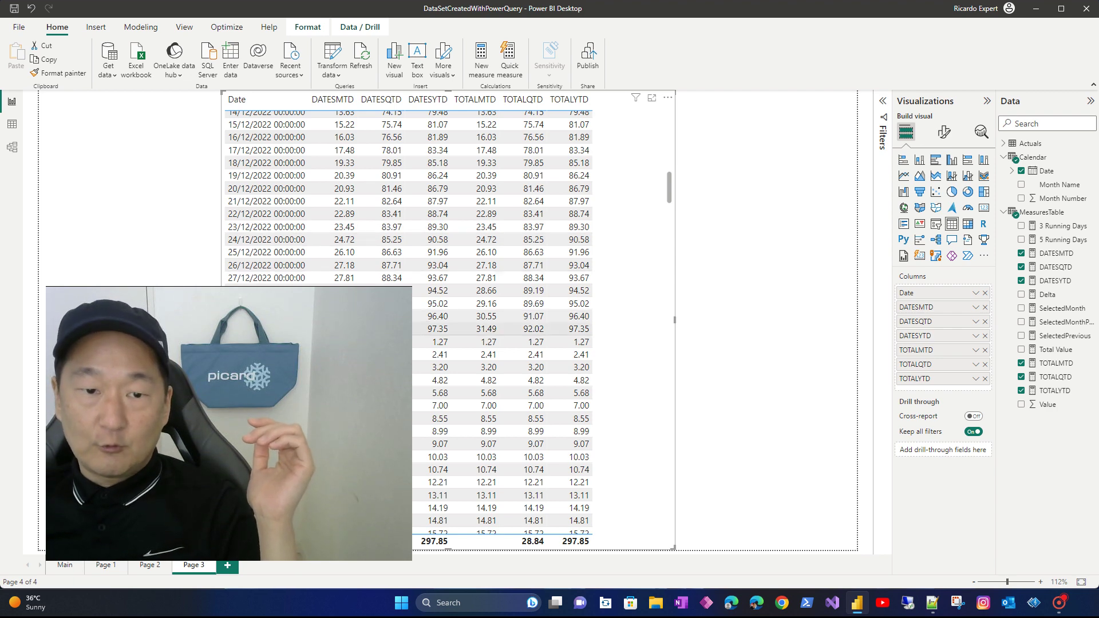
scroll(381, 221, "down", 11)
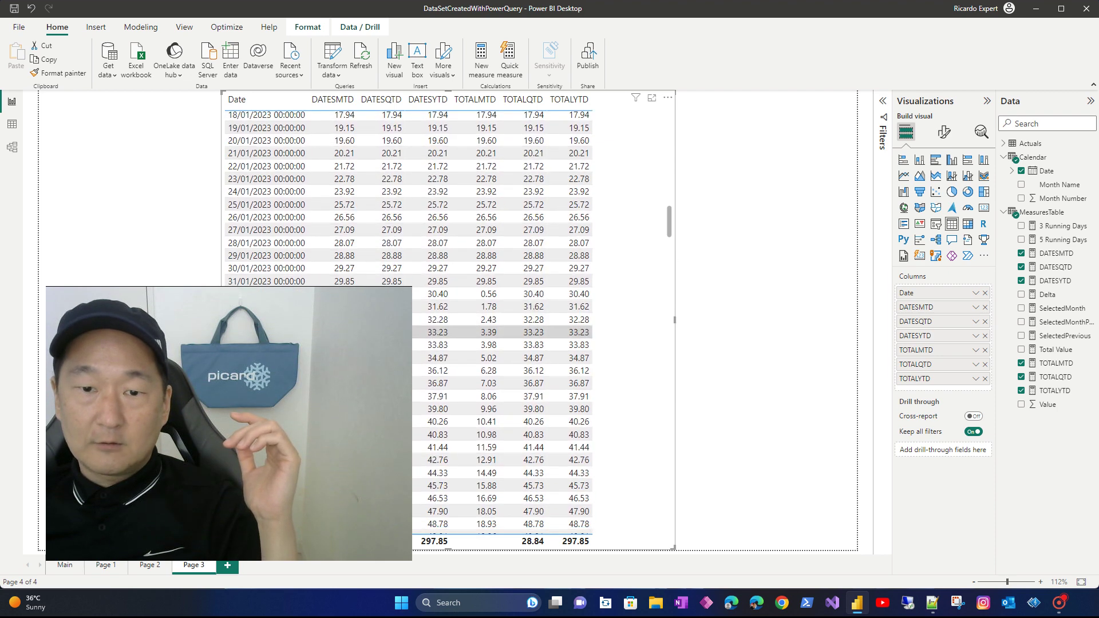
scroll(381, 332, "down", 8)
scroll(408, 322, "down", 8)
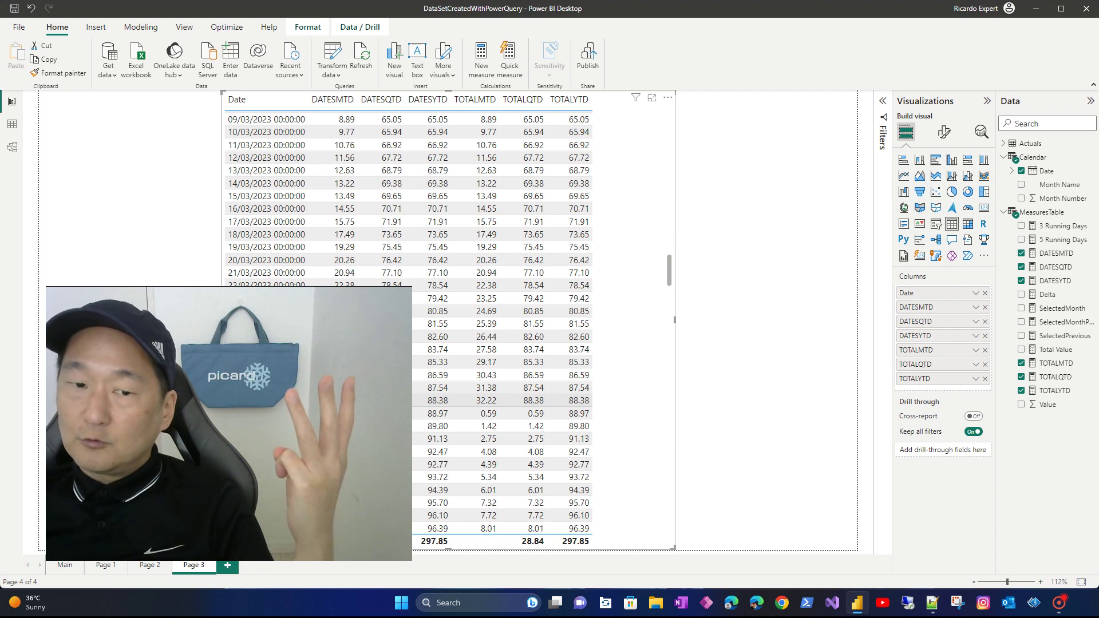
scroll(408, 321, "down", 20)
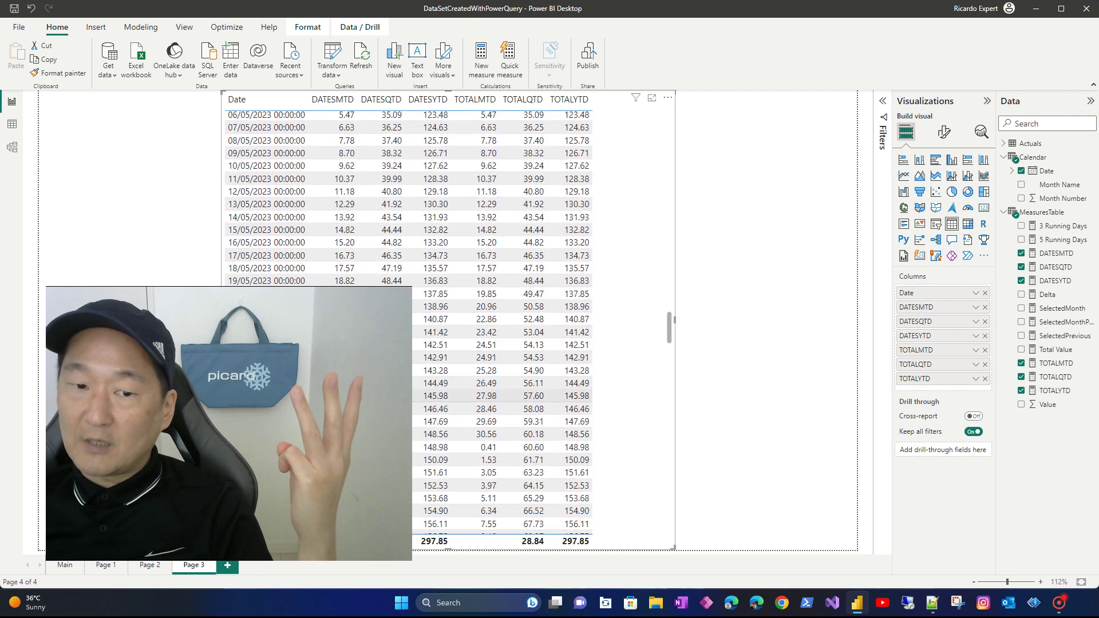
scroll(409, 322, "down", 14)
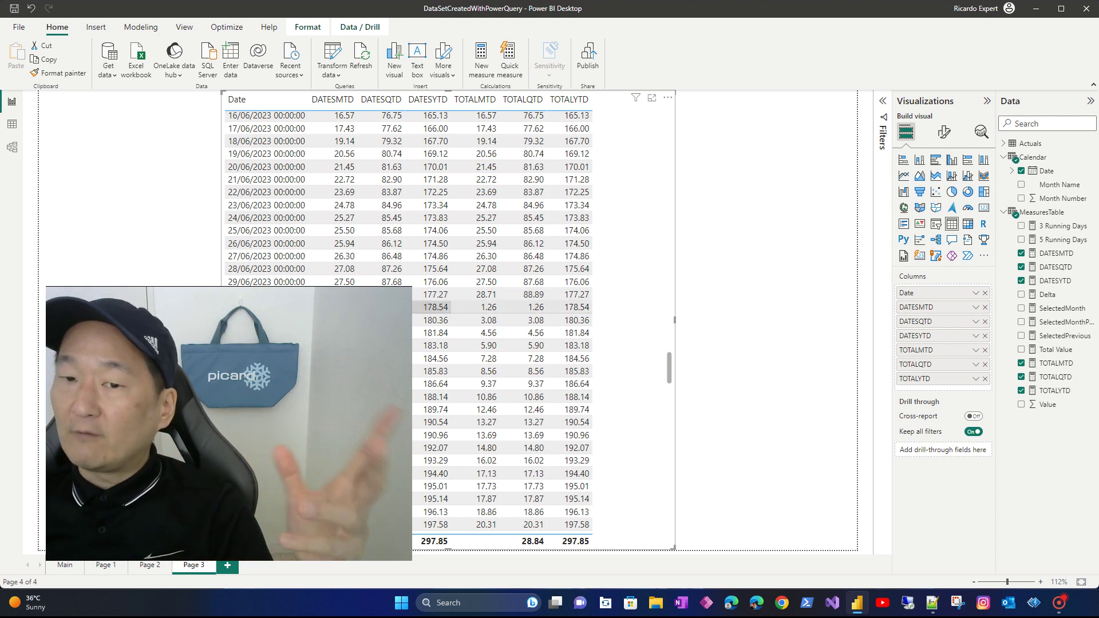
scroll(448, 309, "up", 20)
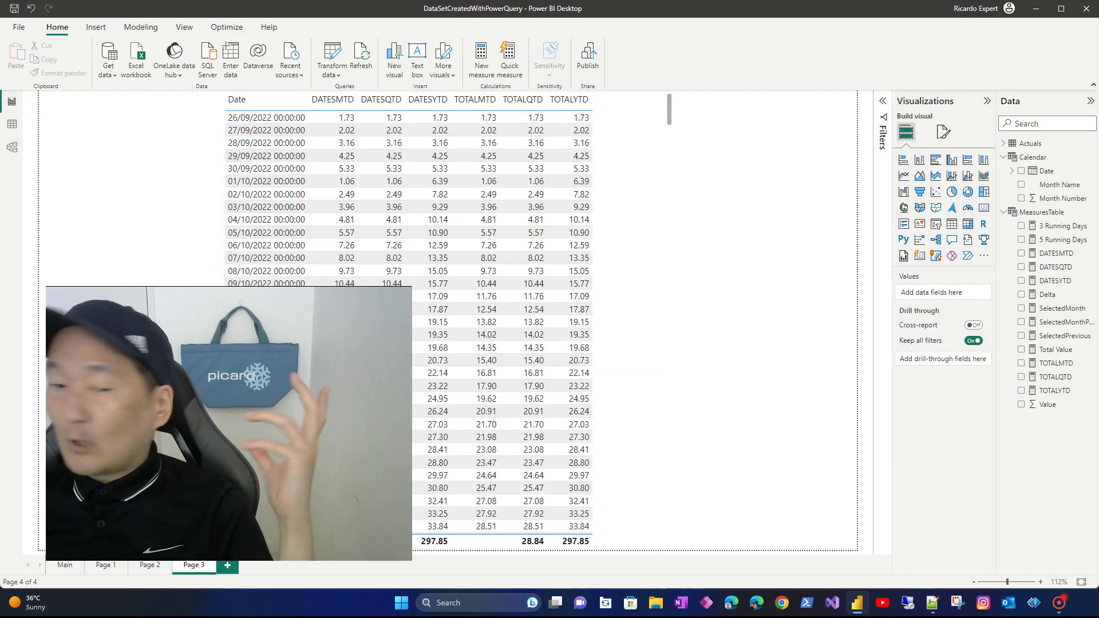
Add a new report page, Page 4, and create a blank query in the Power Query Editor.
left_click(228, 565)
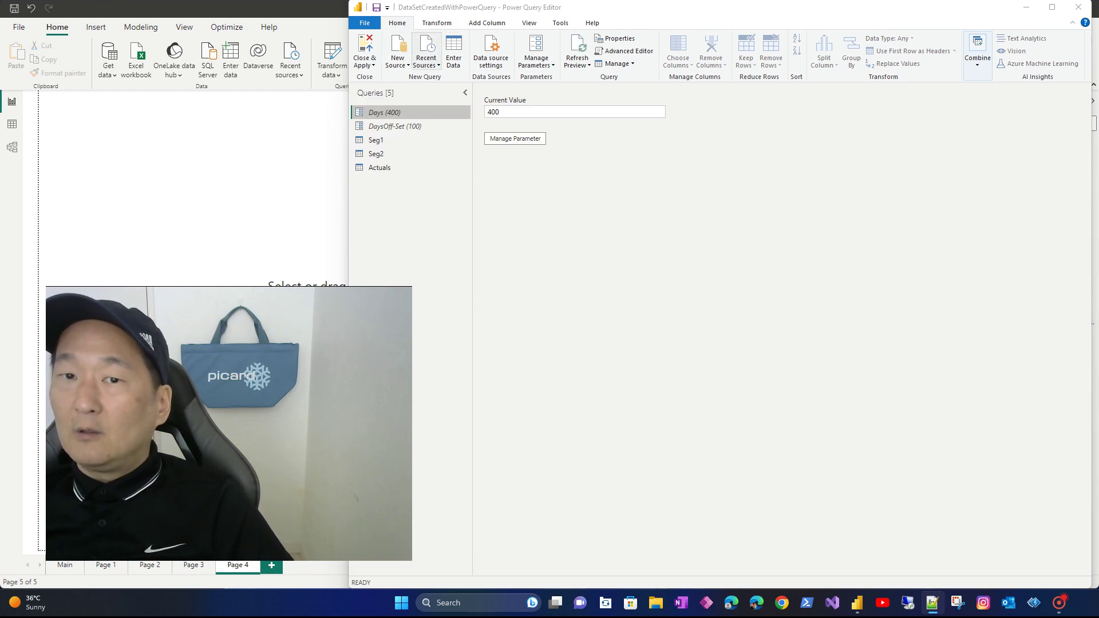
left_click(427, 58)
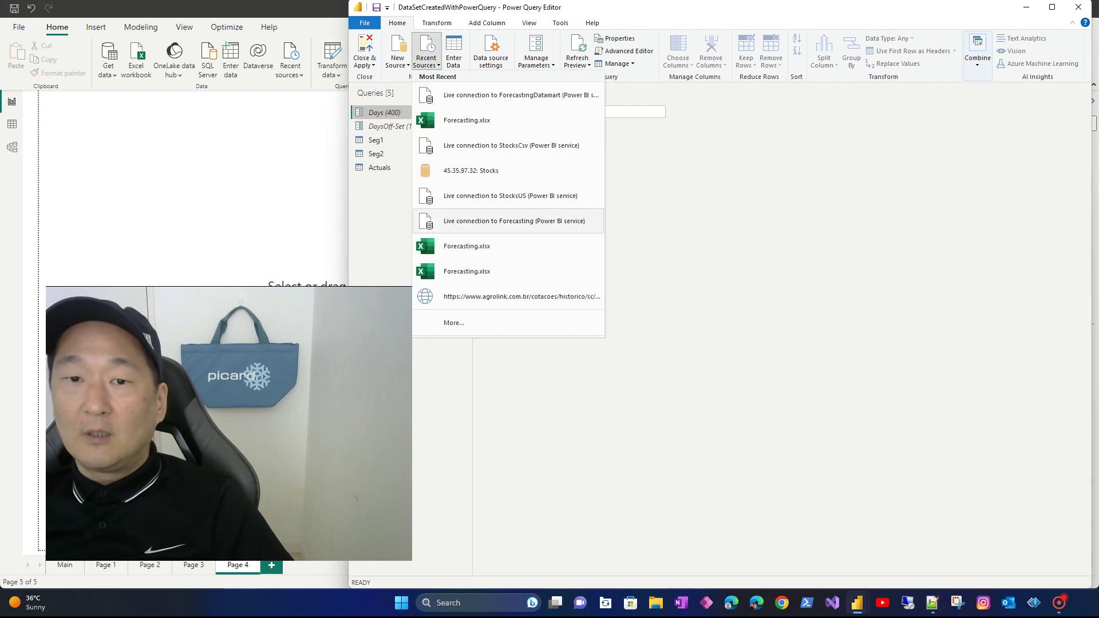
left_click(398, 58)
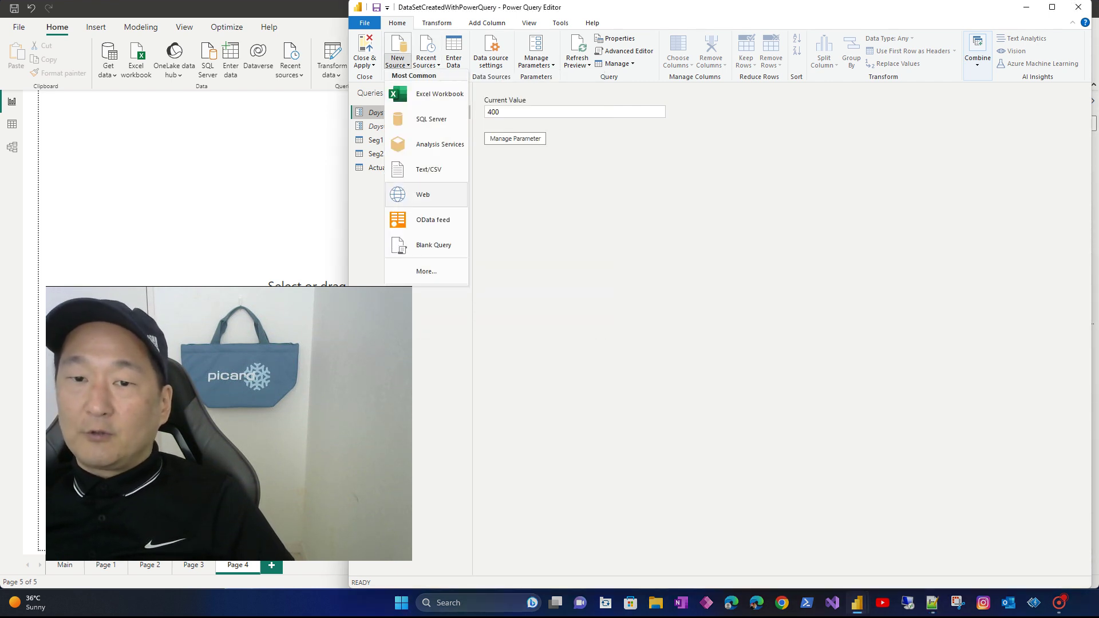
left_click(434, 245)
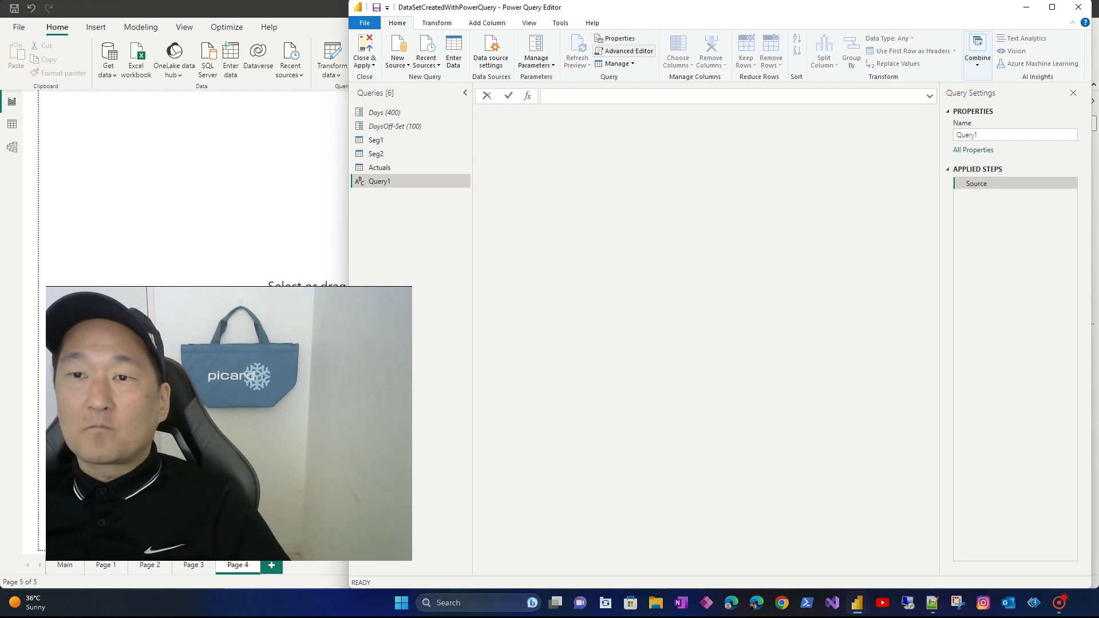
Replace the blank query's code with the copied M script that builds a table with Time Frame, Days and Index columns.
left_click(624, 51)
key("ctrl+a")
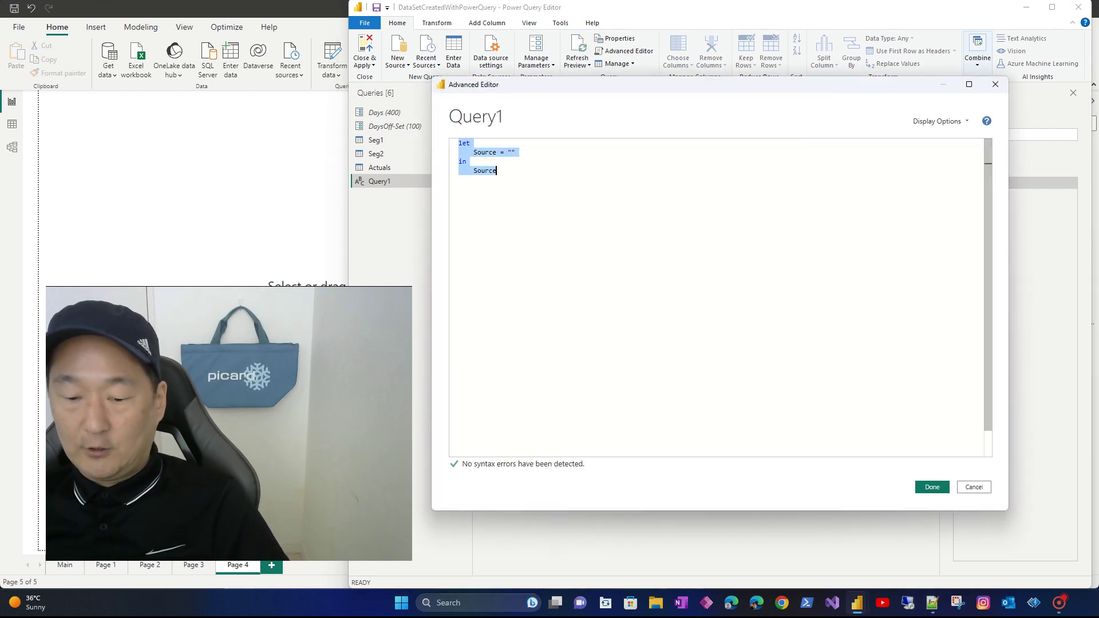
key("ctrl+v")
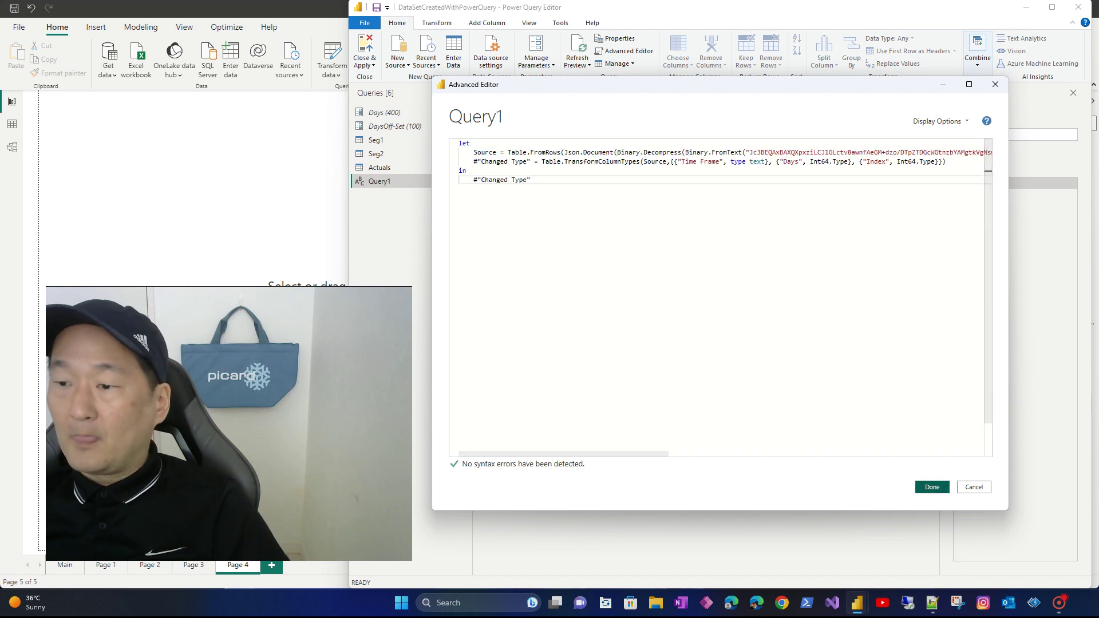
left_click(932, 487)
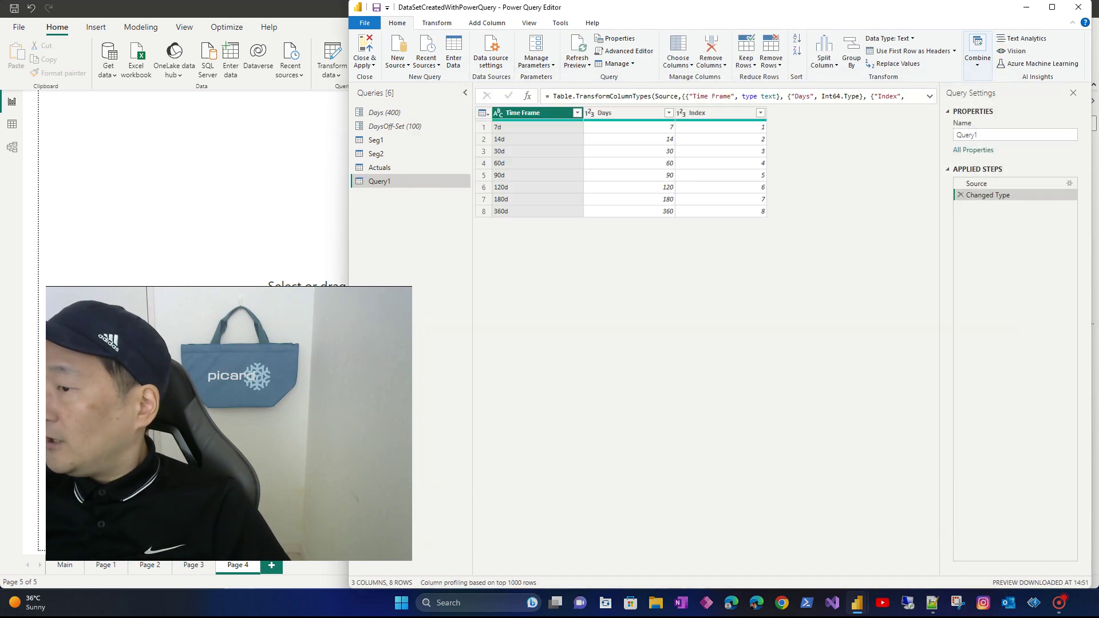
Rename the new query as DaysTable and apply the changes to load it into the model.
key("alt+Tab")
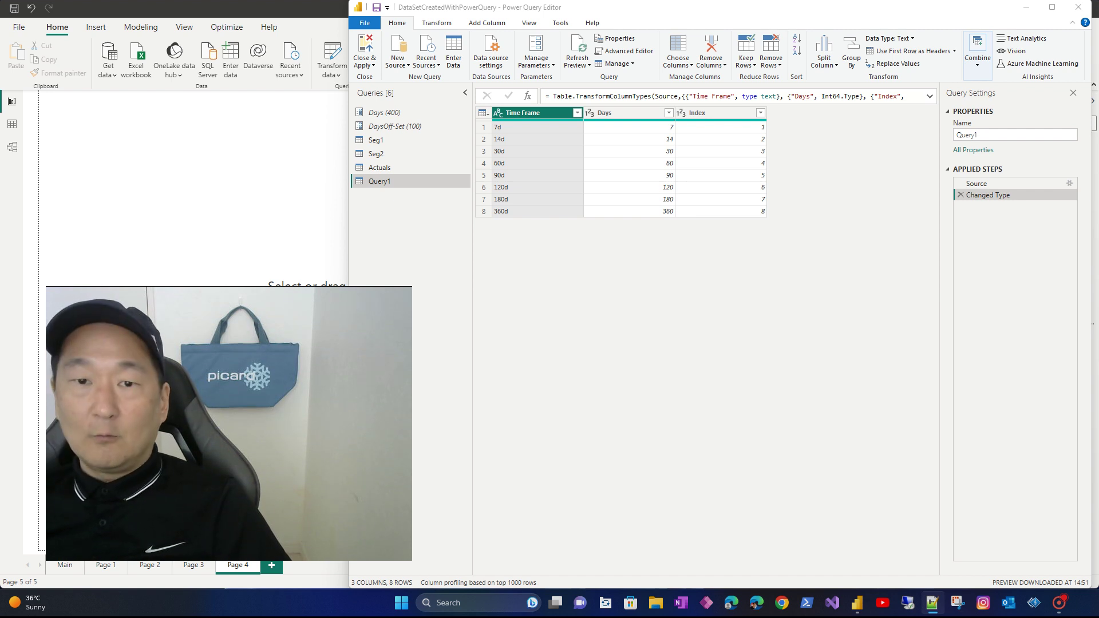
key("alt+Tab")
key("F2")
key("Return")
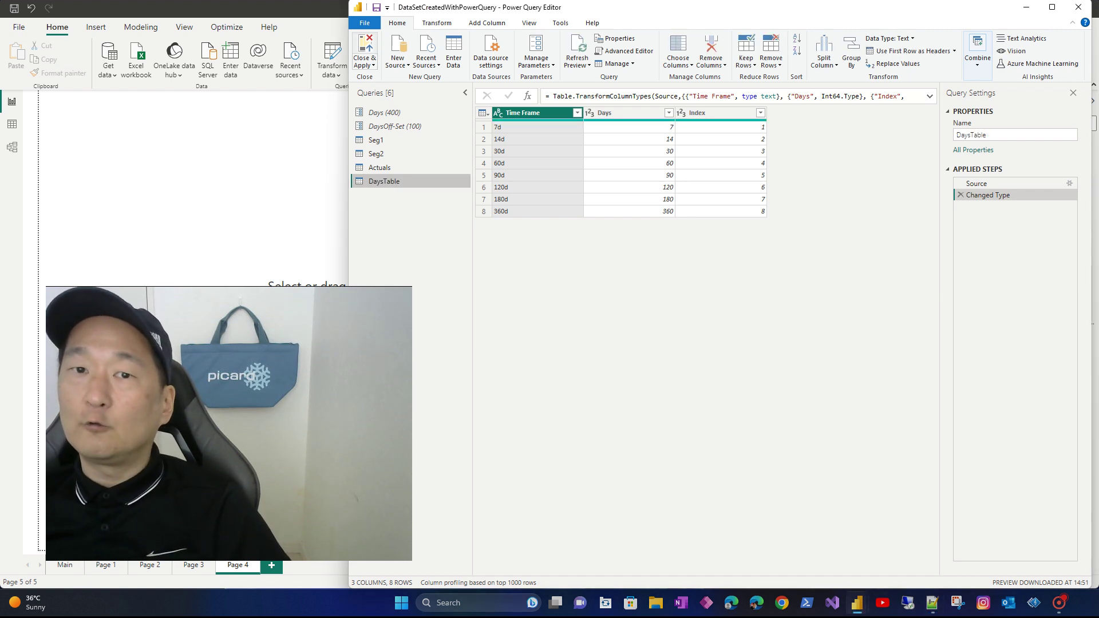
left_click(364, 45)
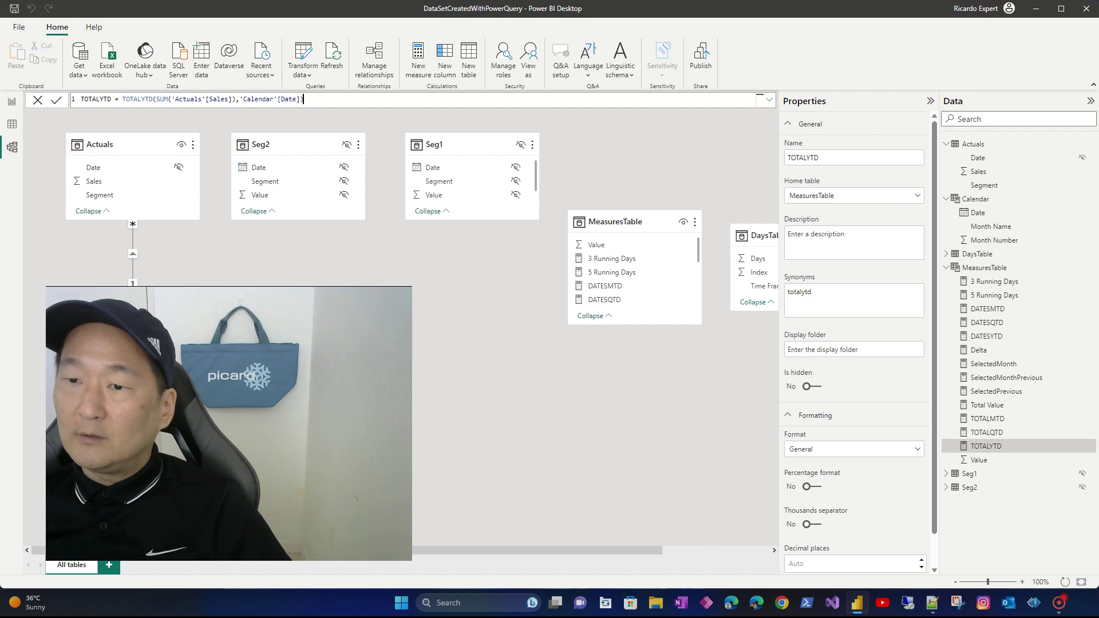
Move DaysTable and MeasuresTable closer to the other tables in the model diagram, then return to the report and collapse the Calendar fields.
left_click_drag(761, 235, 361, 420)
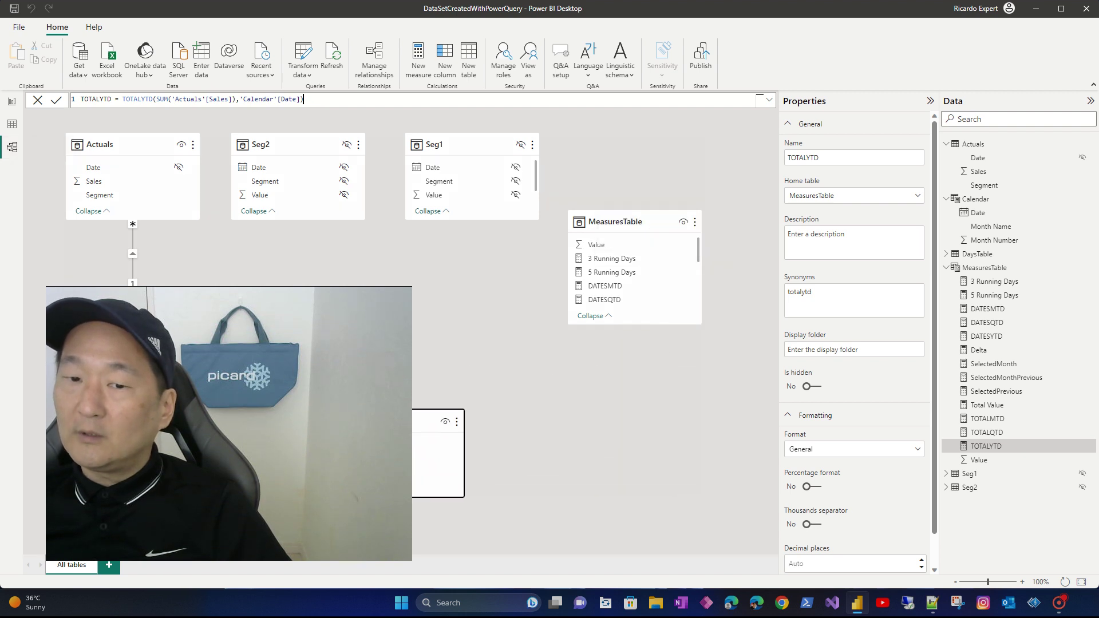
left_click_drag(641, 222, 333, 284)
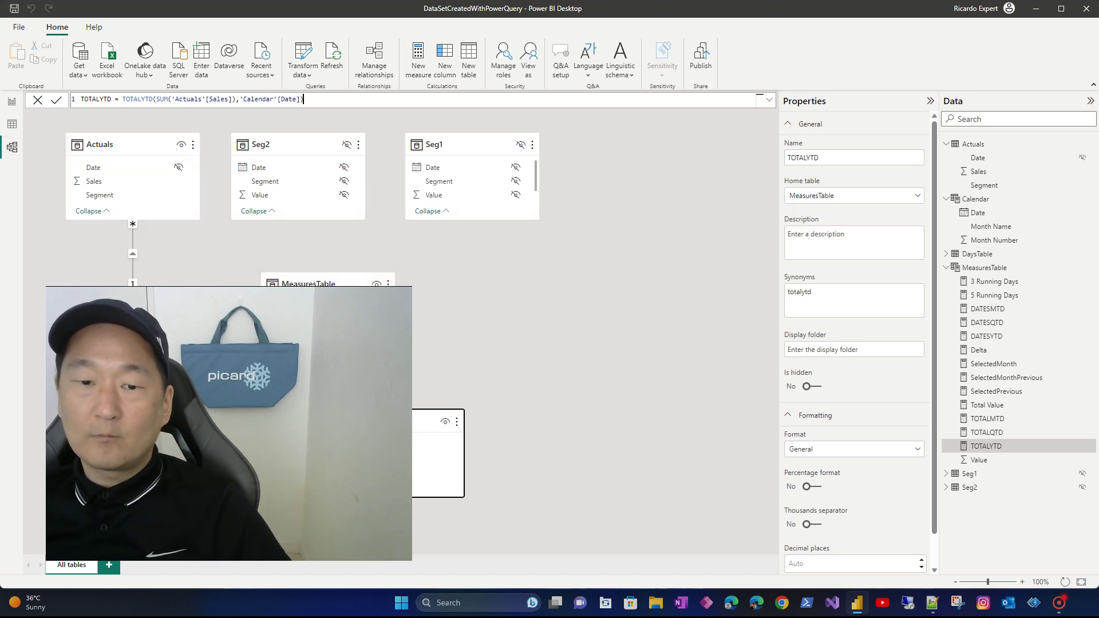
left_click(11, 101)
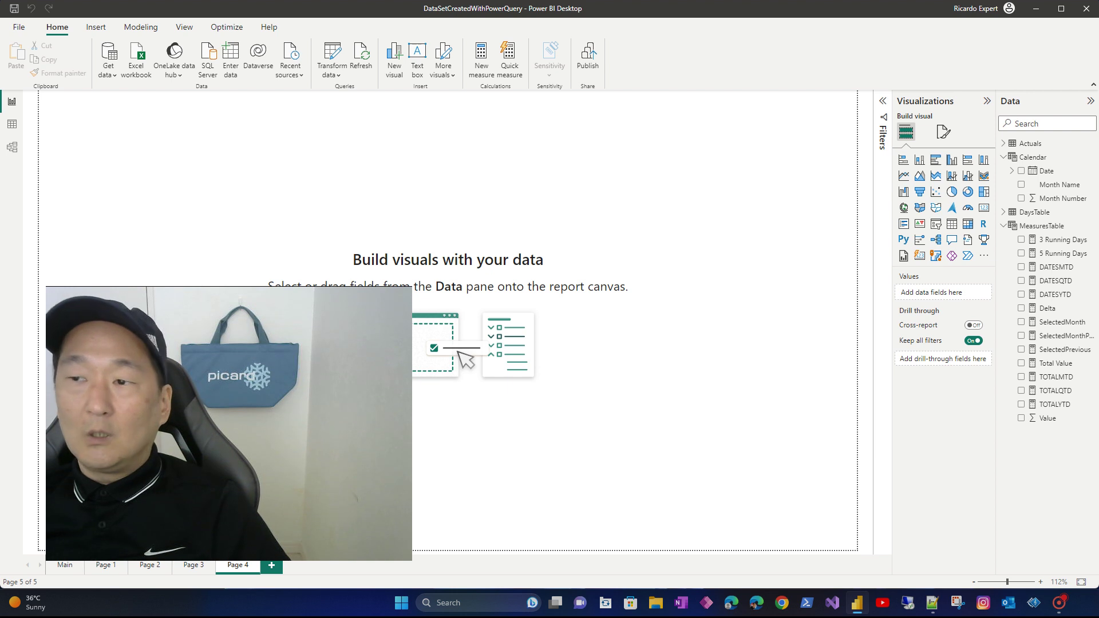
left_click(1003, 157)
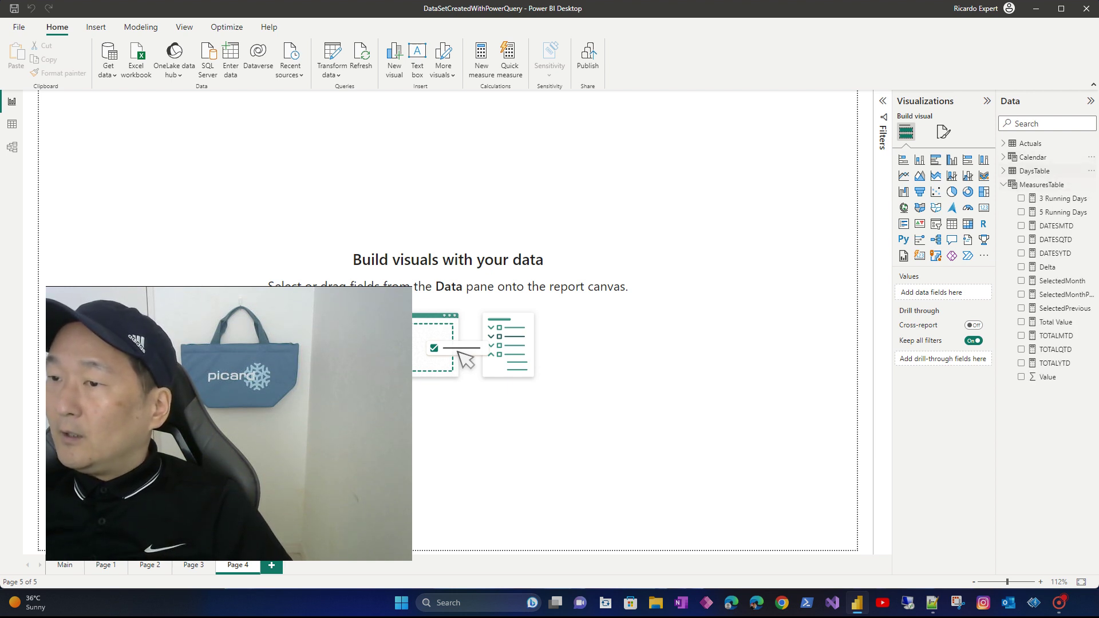
Create a Total Profits measure in DaysTable summing Actuals sales for Calendar dates after TODAY() minus [Total Days] and up to TODAY().
left_click(1004, 184)
left_click(1035, 171)
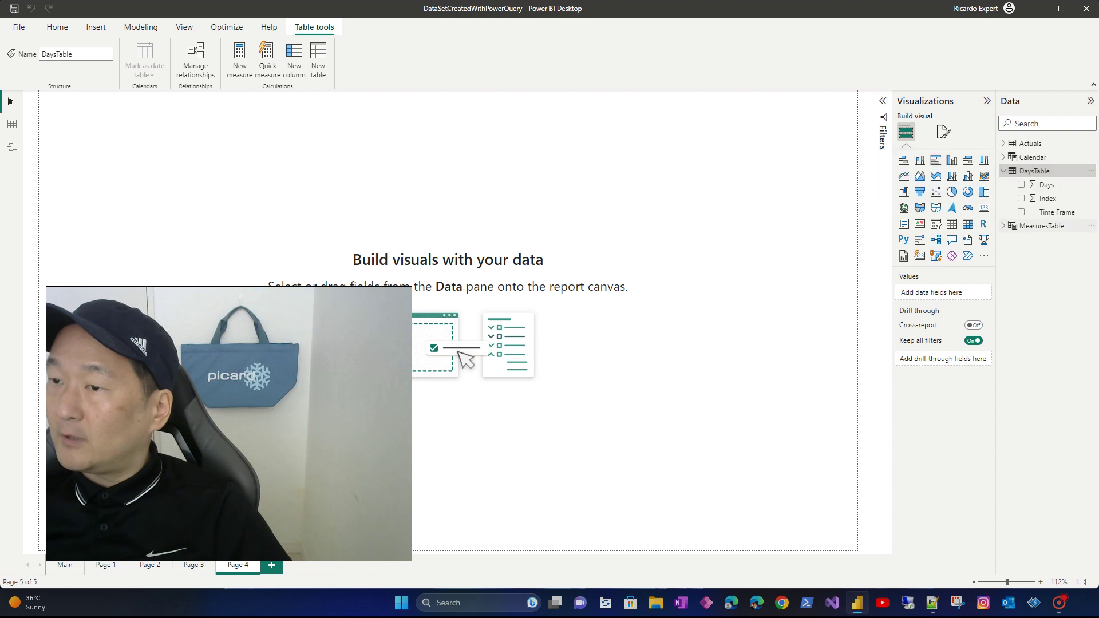
left_click(1041, 225)
left_click(1034, 170)
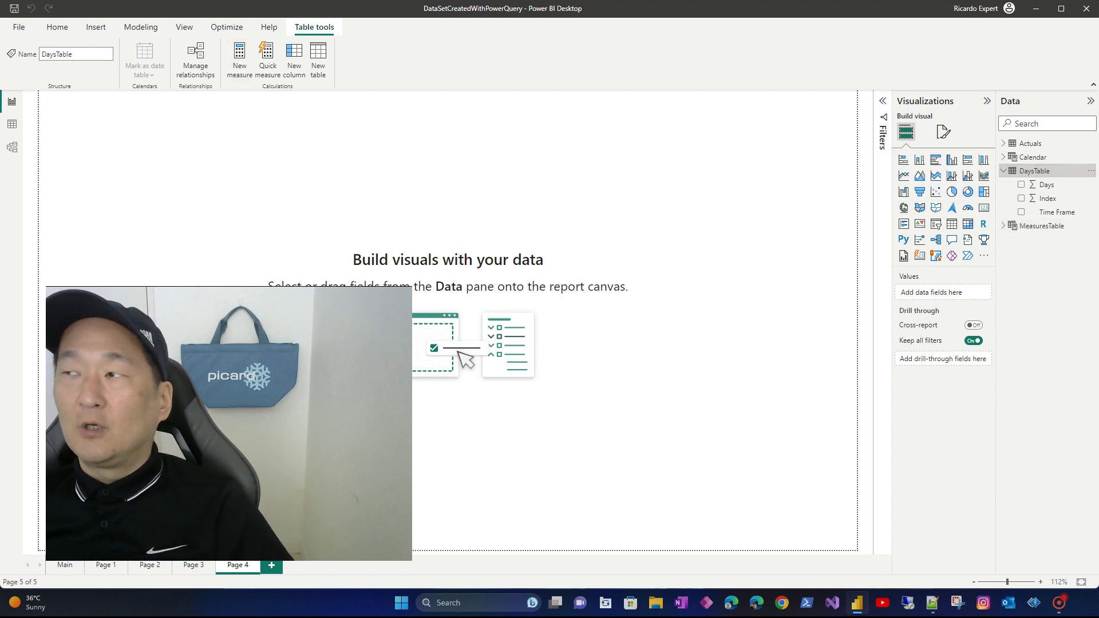
left_click(240, 60)
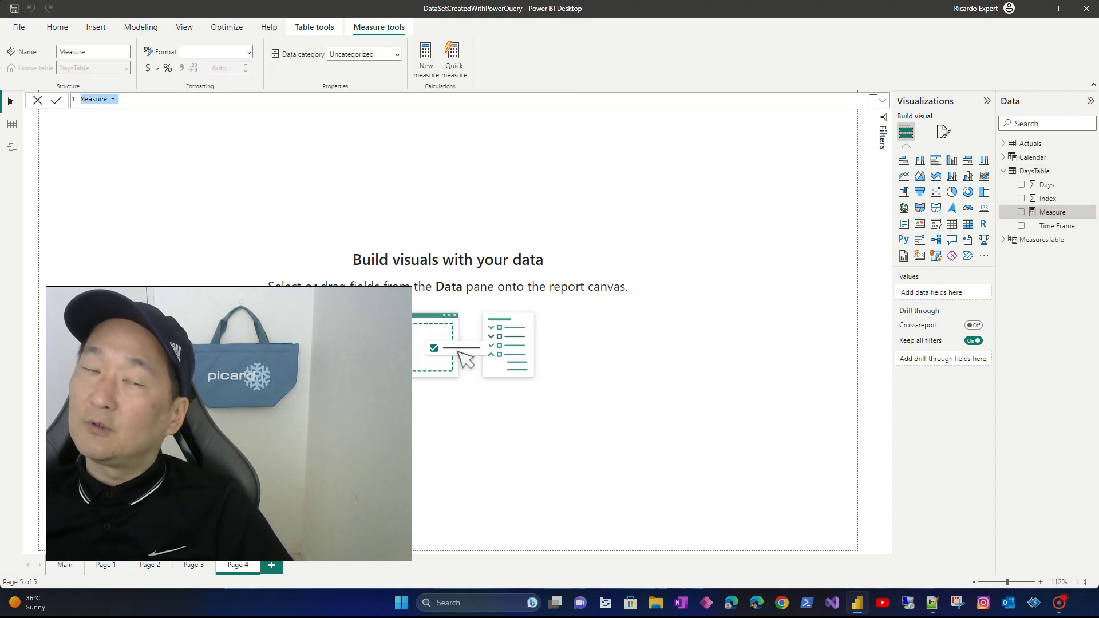
type("Total Profits = CALCULATE(     SUM('Actuals'[Sales]),     FILTER( 'Calendar', 'Calendar'[Date] <= TODAY() && 'Calendar'[Date] > TODAY() - [Total Days])     )")
key("Return")
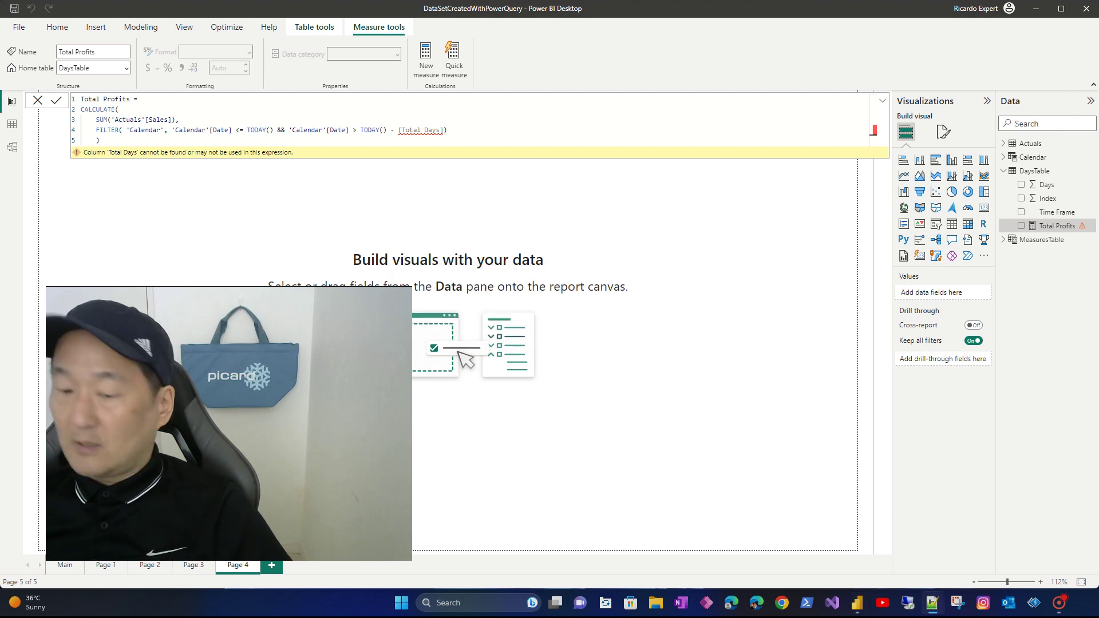
Create a Total Days measure returning the DaysTable Days value when one Time Frame is selected, otherwise the Calendar row count.
left_click(425, 58)
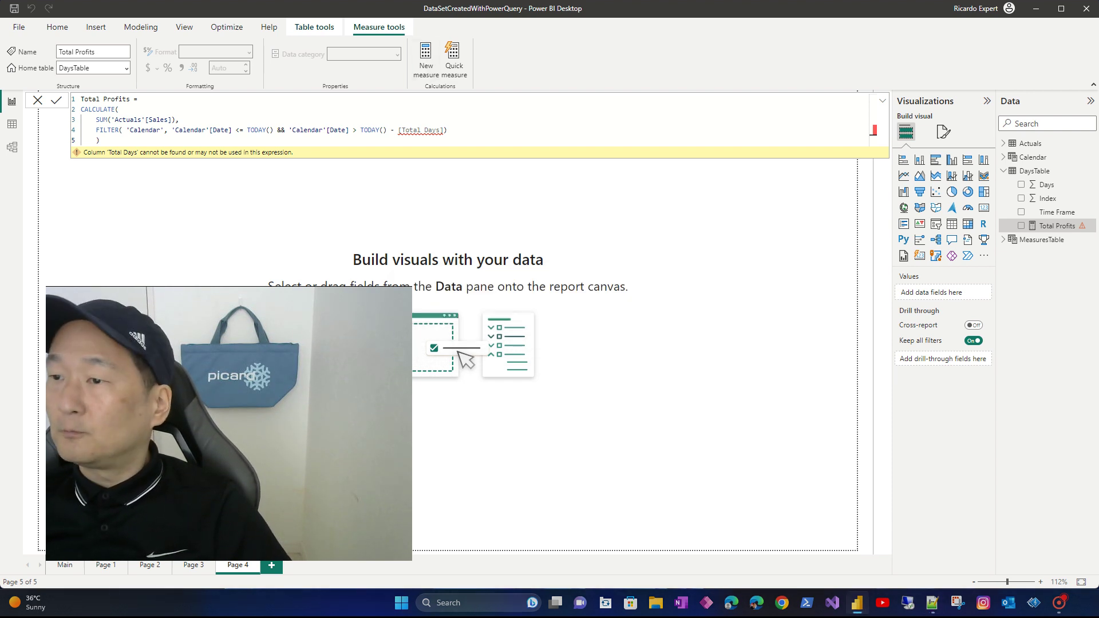
type("Total Days = IF( HASONEVALUE( 'DaysTable'[Time Frame] ), VALUES( 'DaysTable'[Days] ), COUNTROWS( 'Calendar' ) )")
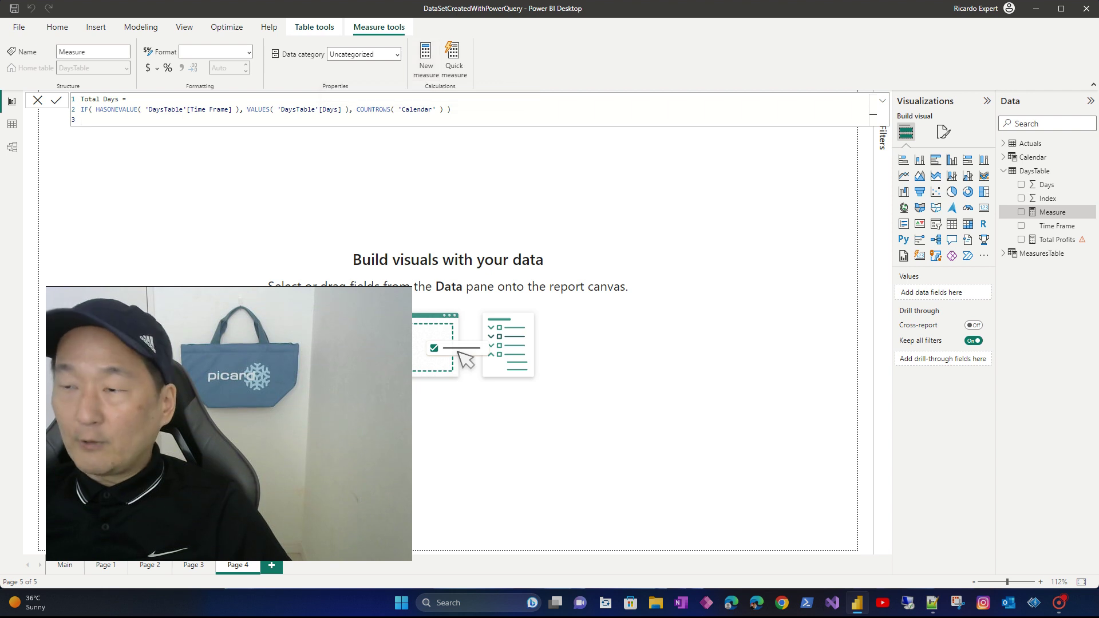
key("Return")
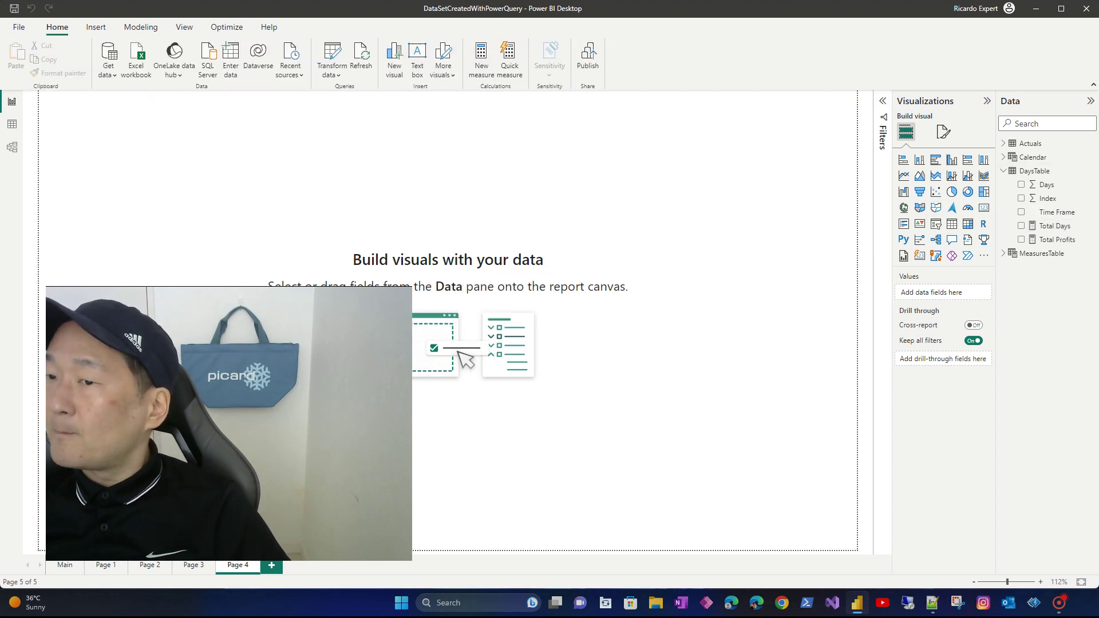
Add a slicer to Page 4 that uses the Time Frame field of DaysTable.
left_click(935, 224)
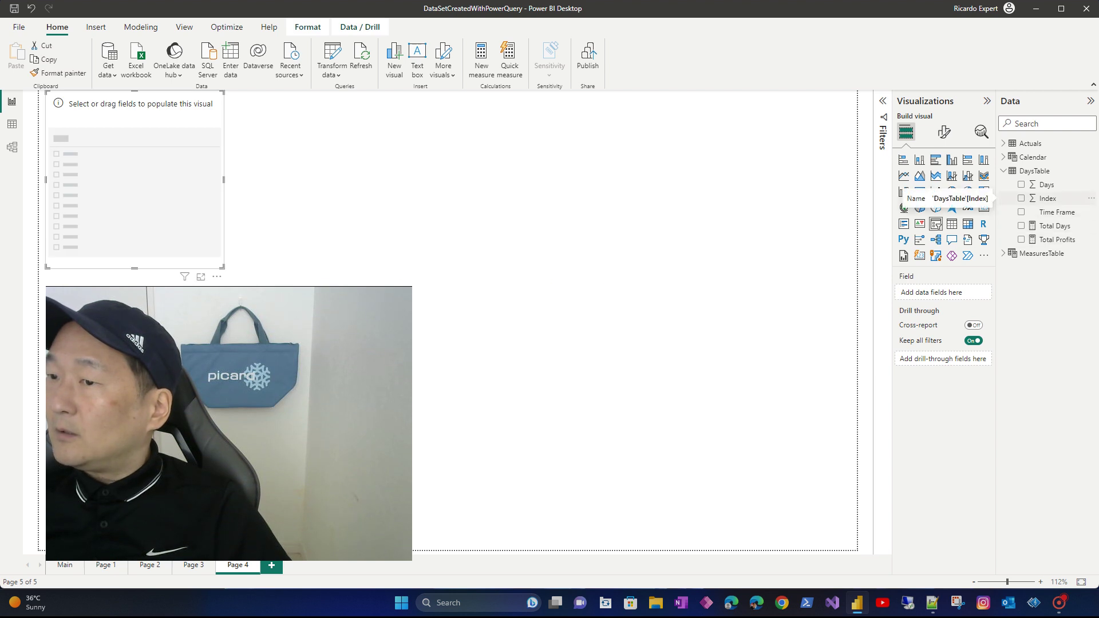
left_click(1021, 212)
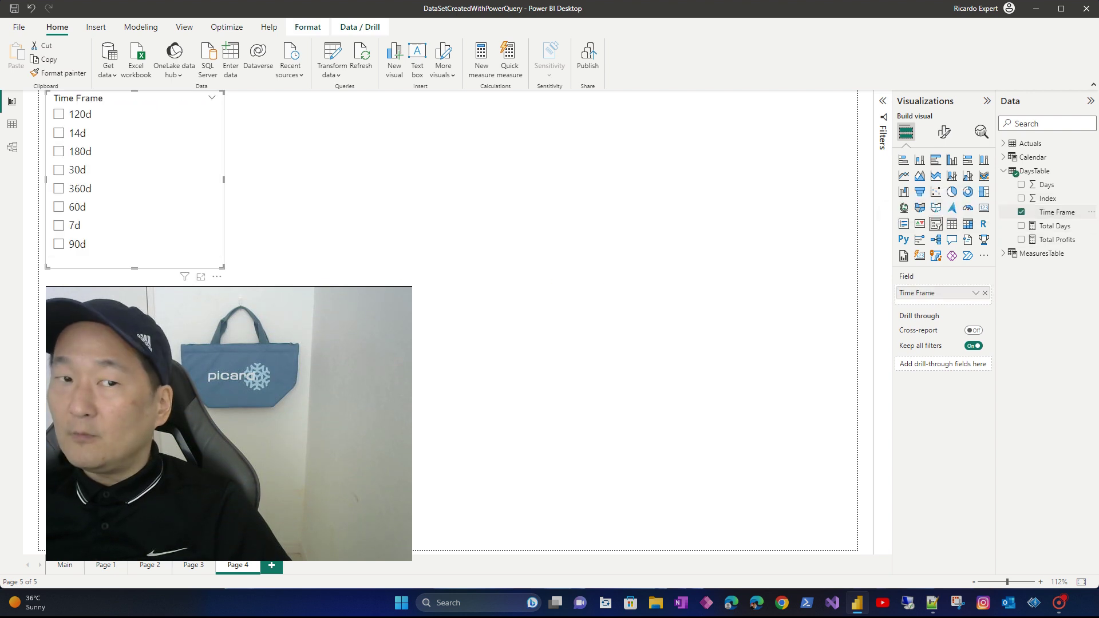
left_click(1021, 212)
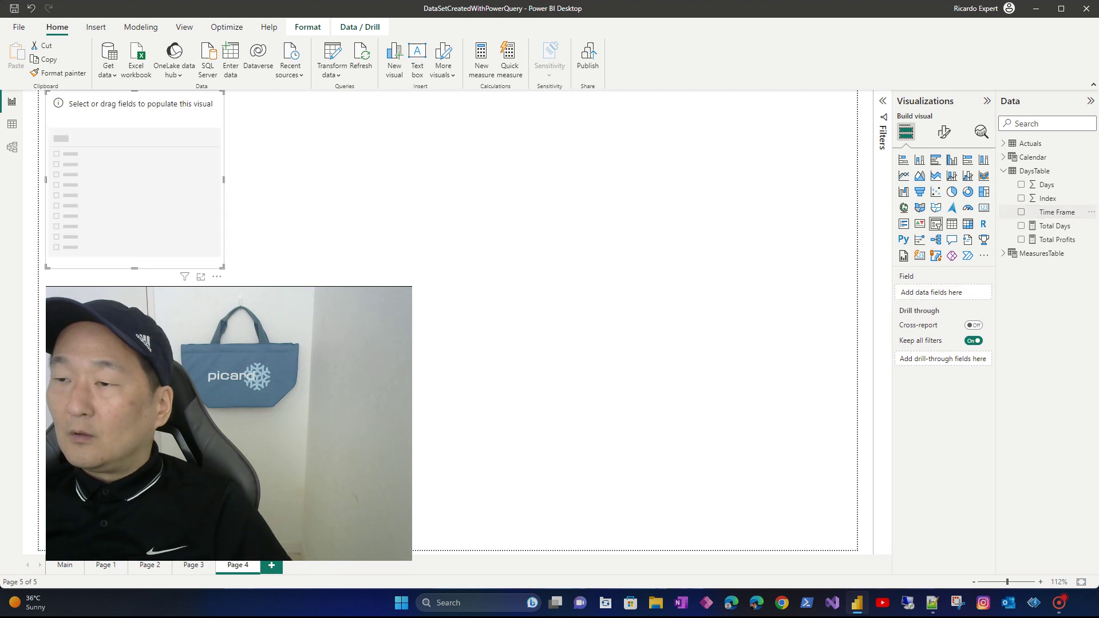
left_click(1022, 212)
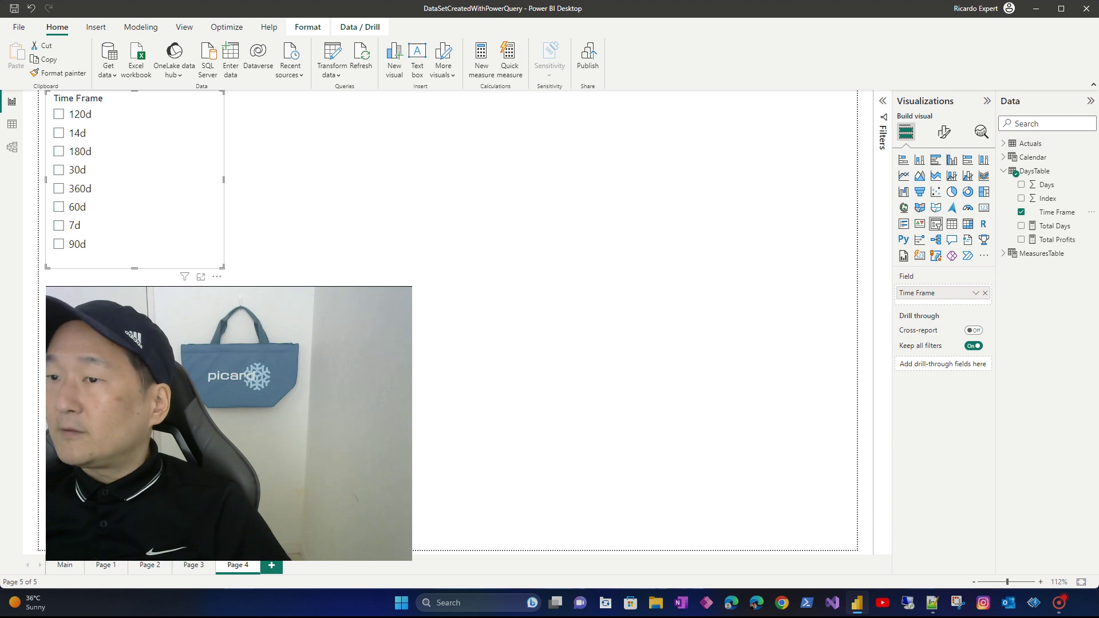
Change the Time Frame slicer's style to tiles, then widen and flatten it so all tiles sit in one row.
left_click(944, 131)
left_click(927, 212)
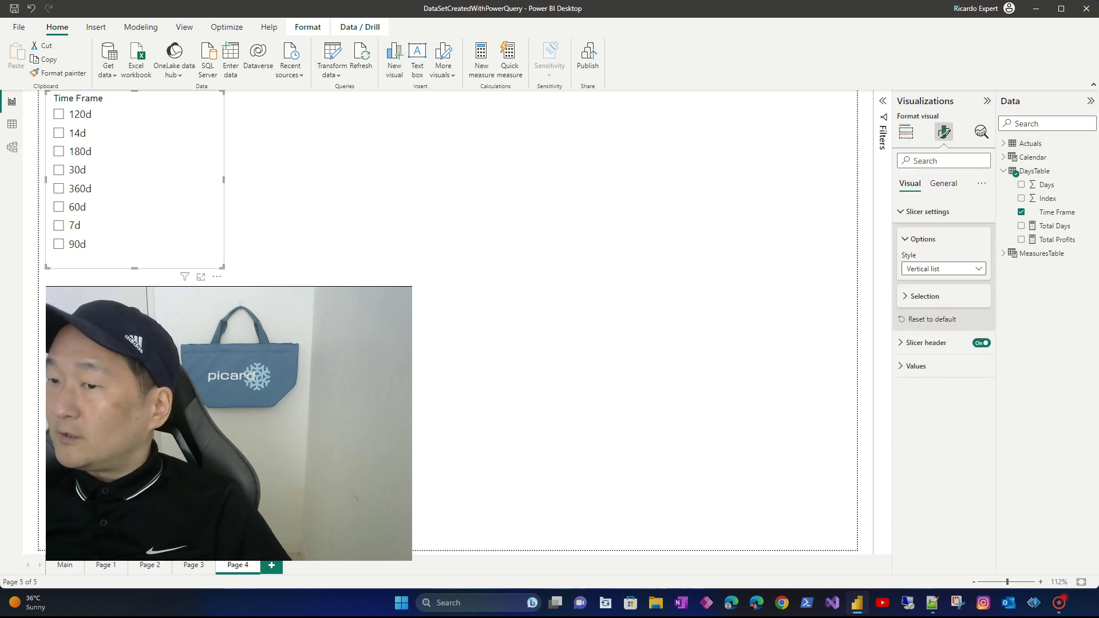
left_click(943, 268)
left_click(916, 296)
key("Escape")
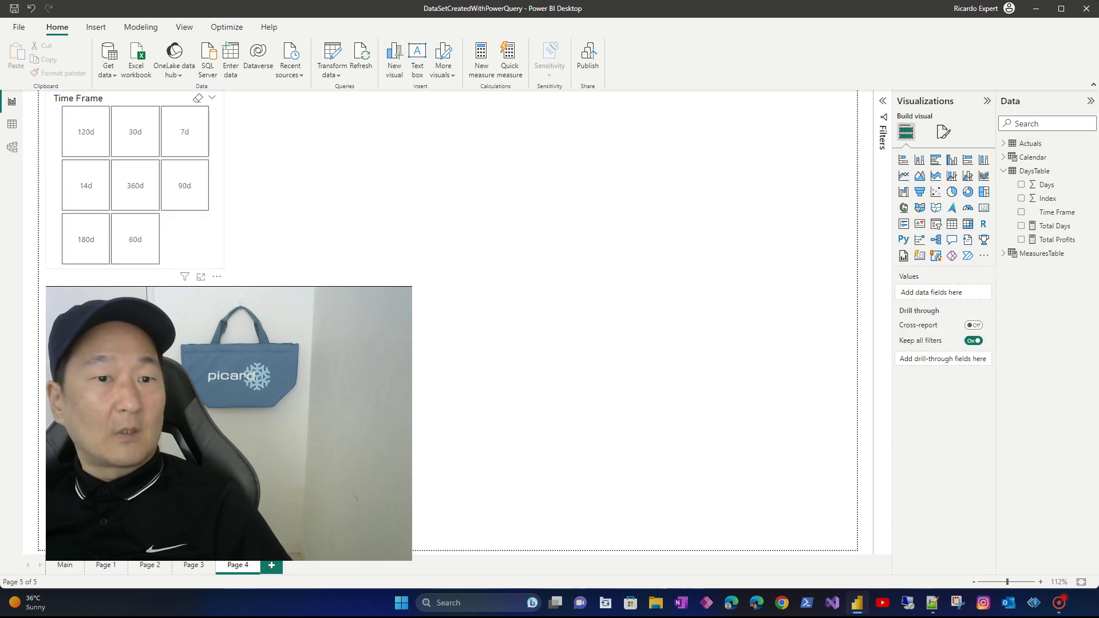
left_click(186, 241)
left_click_drag(224, 179, 534, 179)
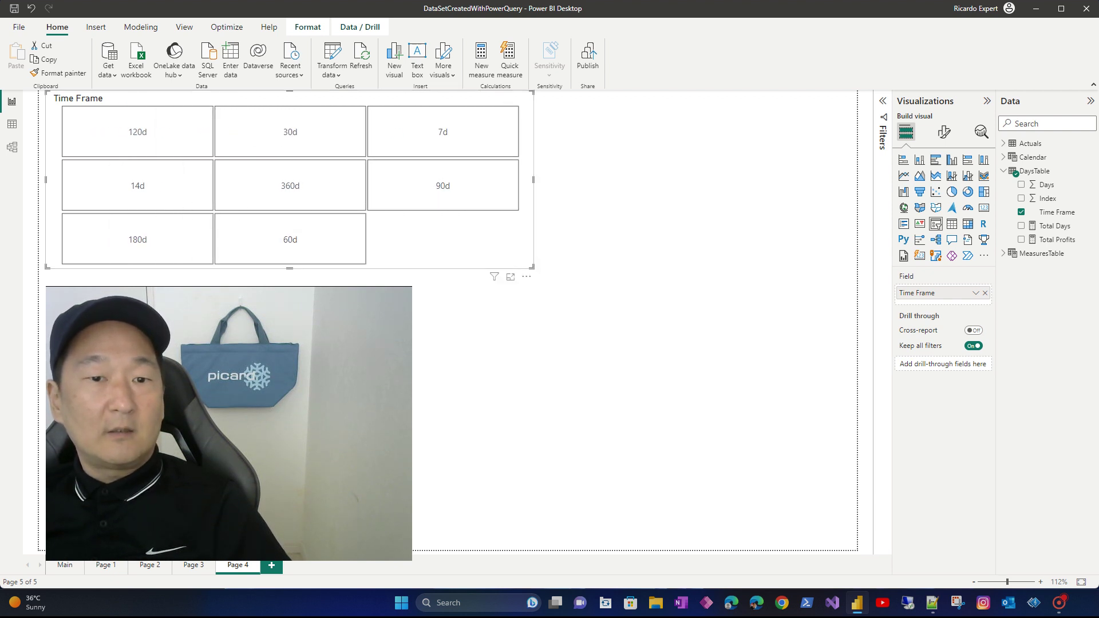
left_click_drag(290, 267, 290, 152)
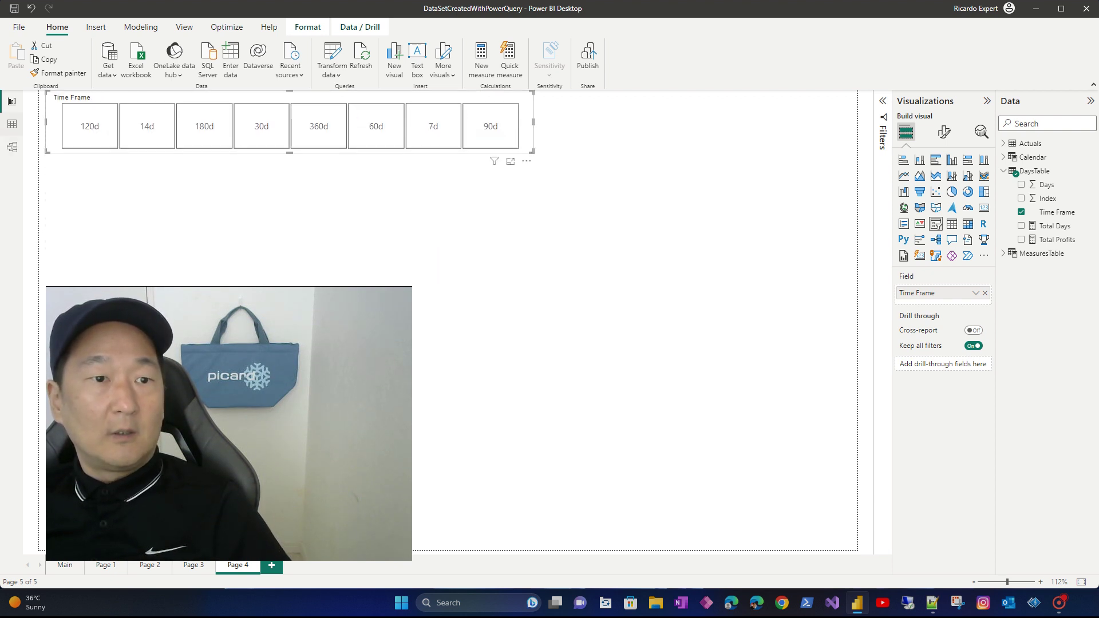
Sort DaysTable's Time Frame column by a numeric column so the slicer tiles run from 7d to 360d, and return to the report.
left_click(12, 125)
left_click(1000, 212)
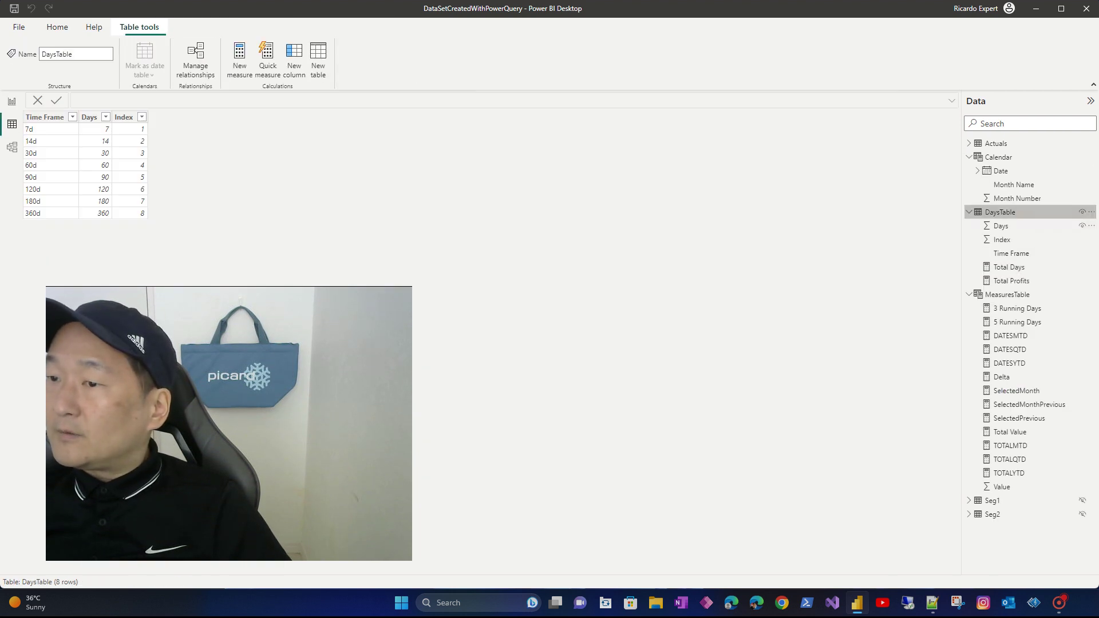
left_click(44, 117)
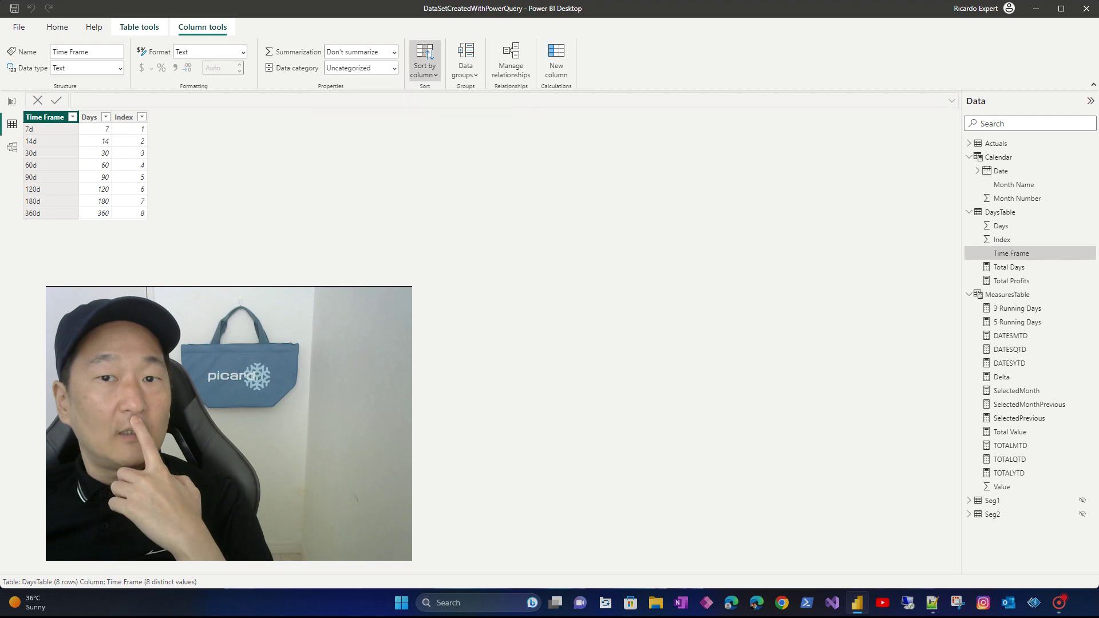
left_click(424, 63)
left_click(423, 131)
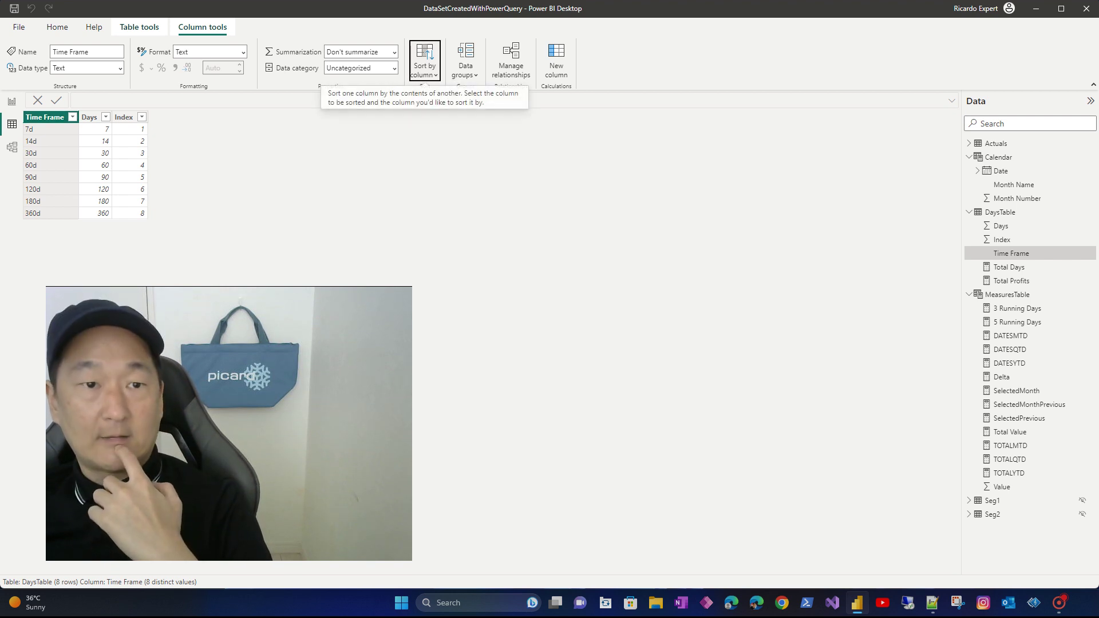
left_click(12, 101)
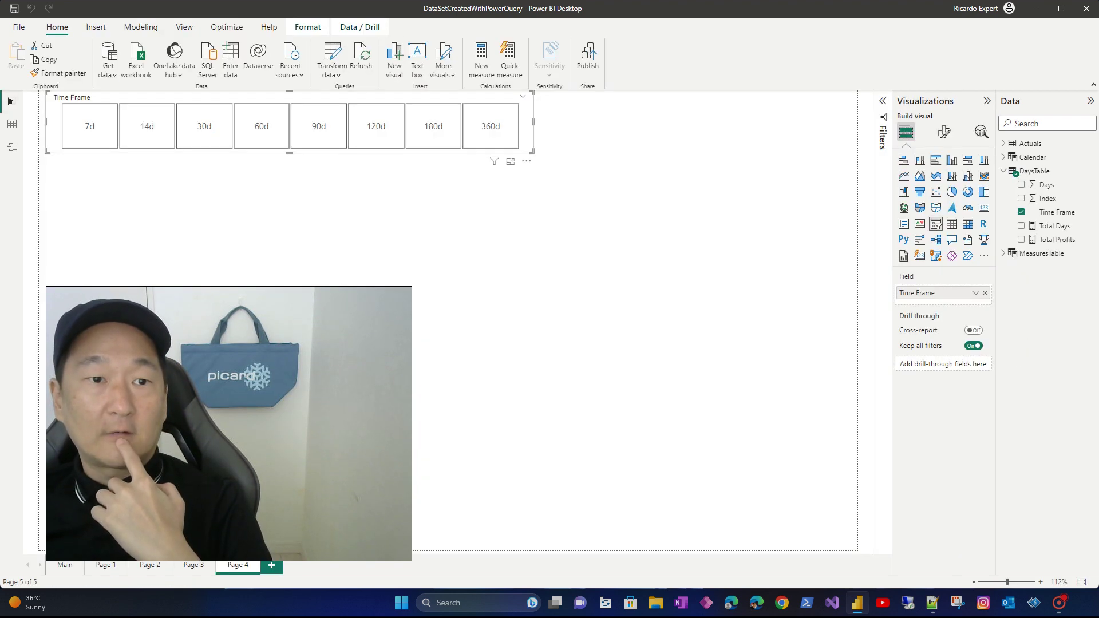
key("Escape")
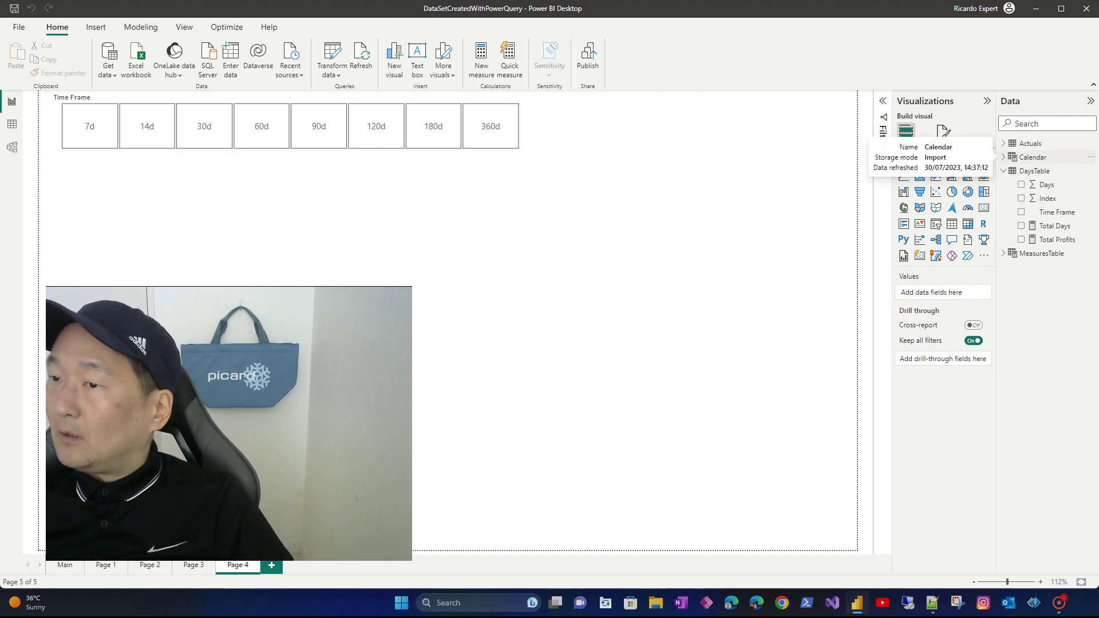
Add a table visual with the Calendar Date field, shown as plain dates instead of the date hierarchy.
left_click(1034, 170)
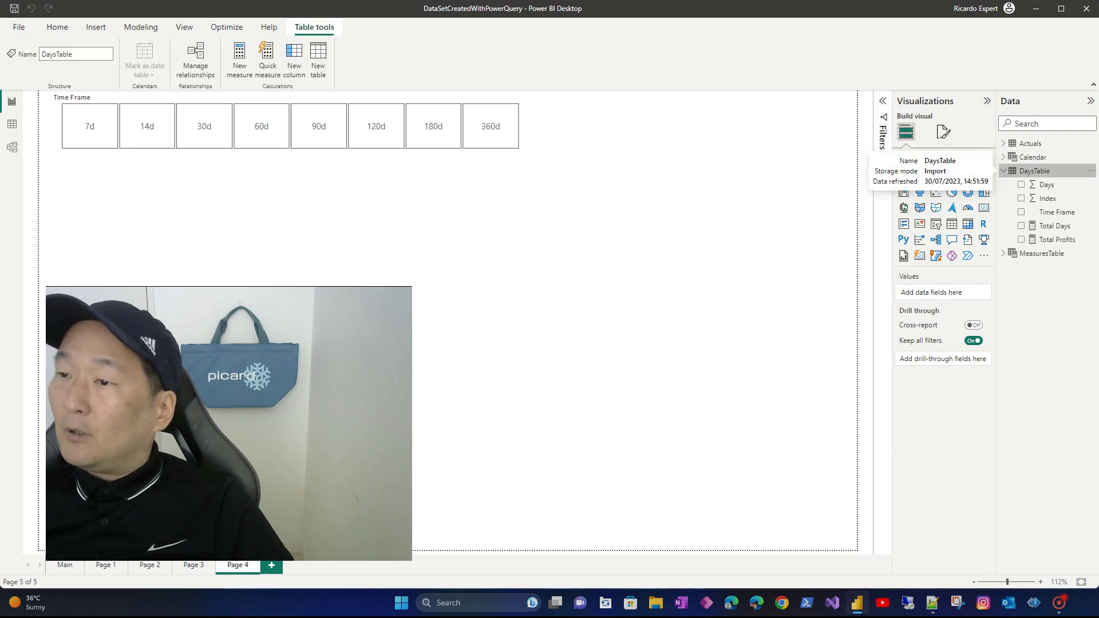
left_click(1033, 157)
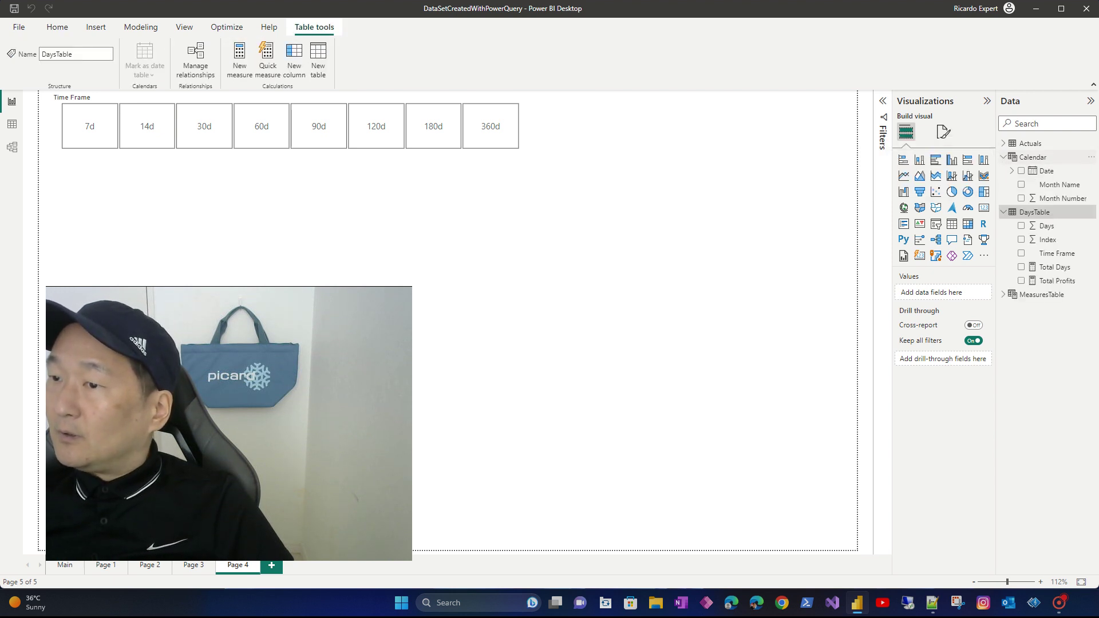
left_click(1021, 170)
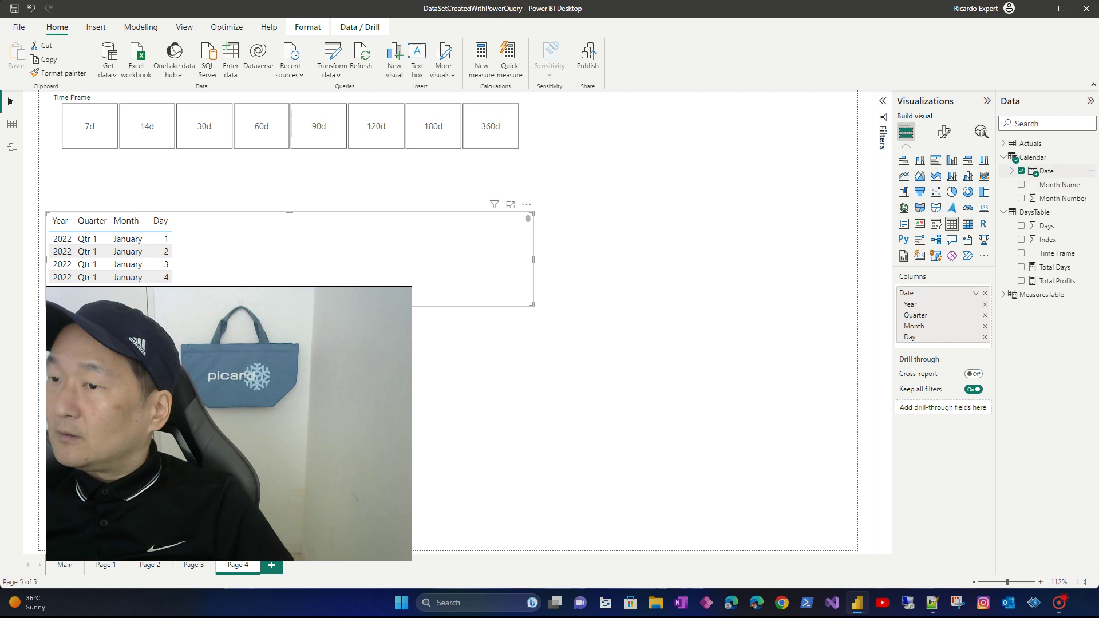
left_click(975, 292)
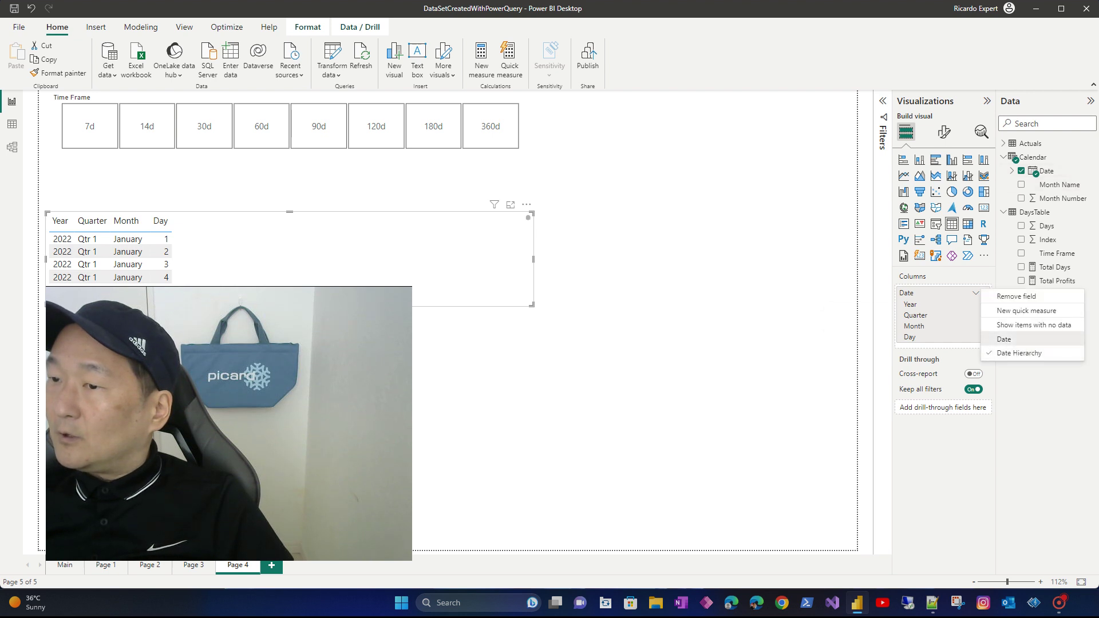
left_click(1002, 338)
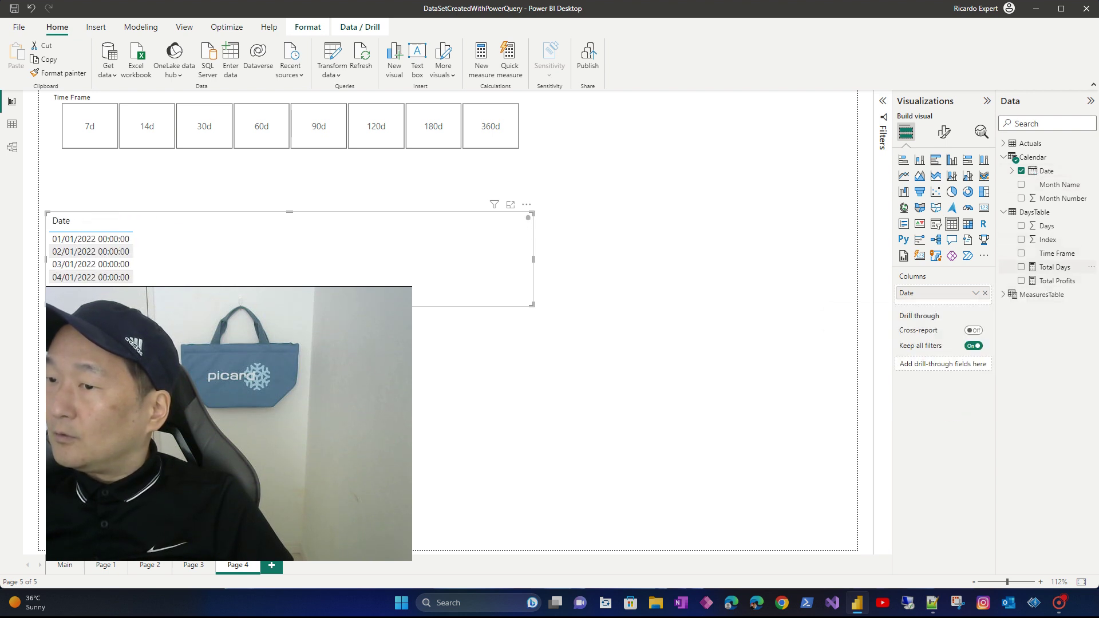
Add the Total Days and Total Profits measures to the date table, and remove Total Days from it after reviewing the Total Profits formula.
left_click(1021, 267)
left_click(1022, 280)
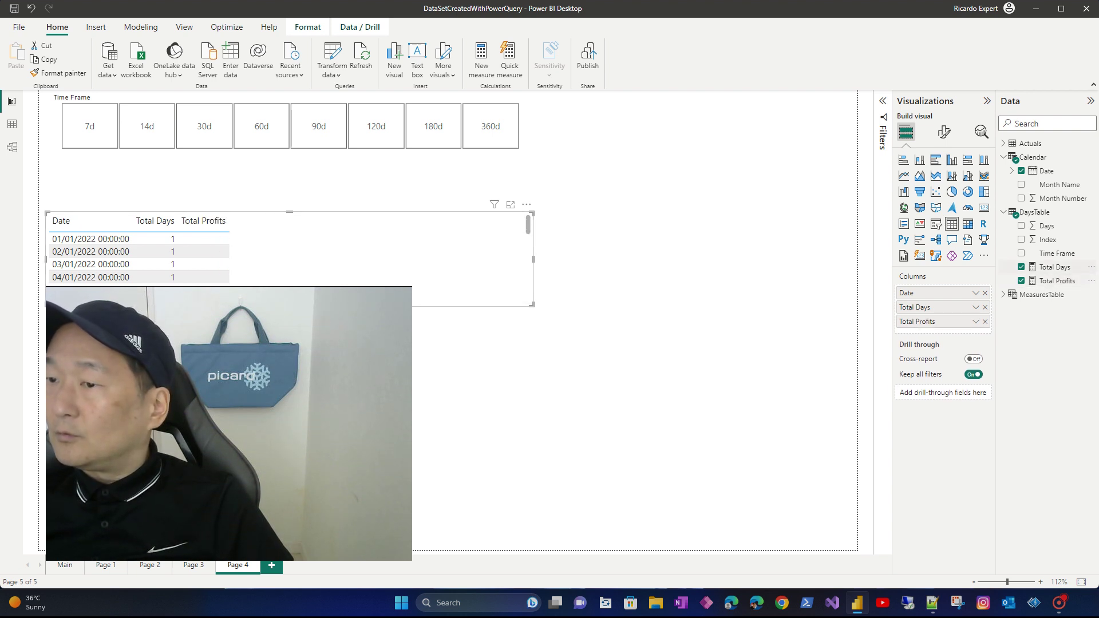
left_click(1057, 280)
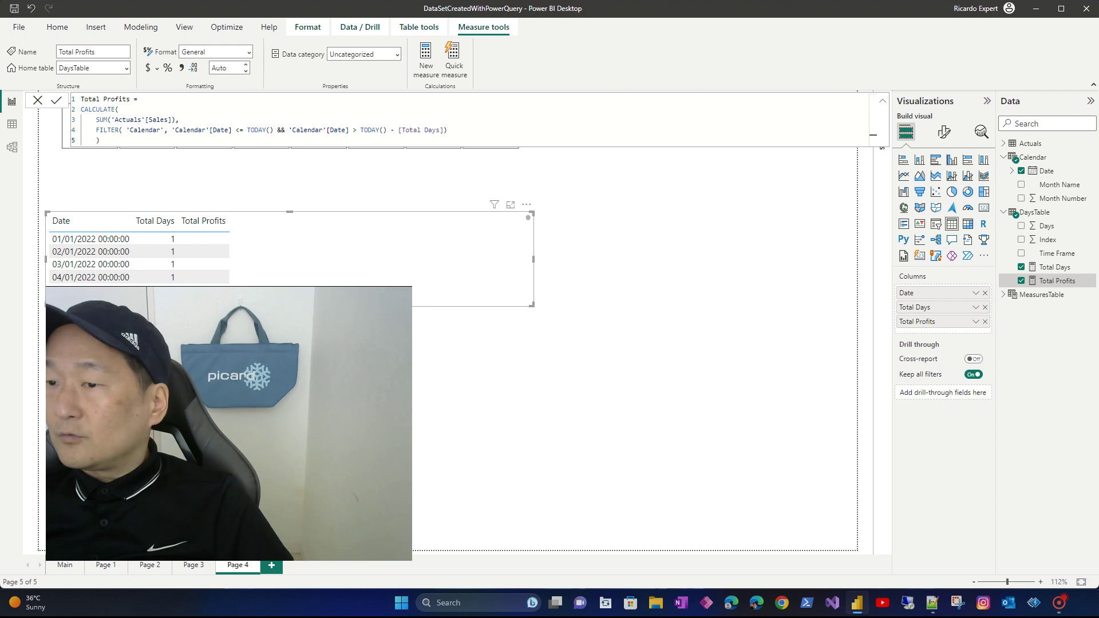
left_click(1021, 266)
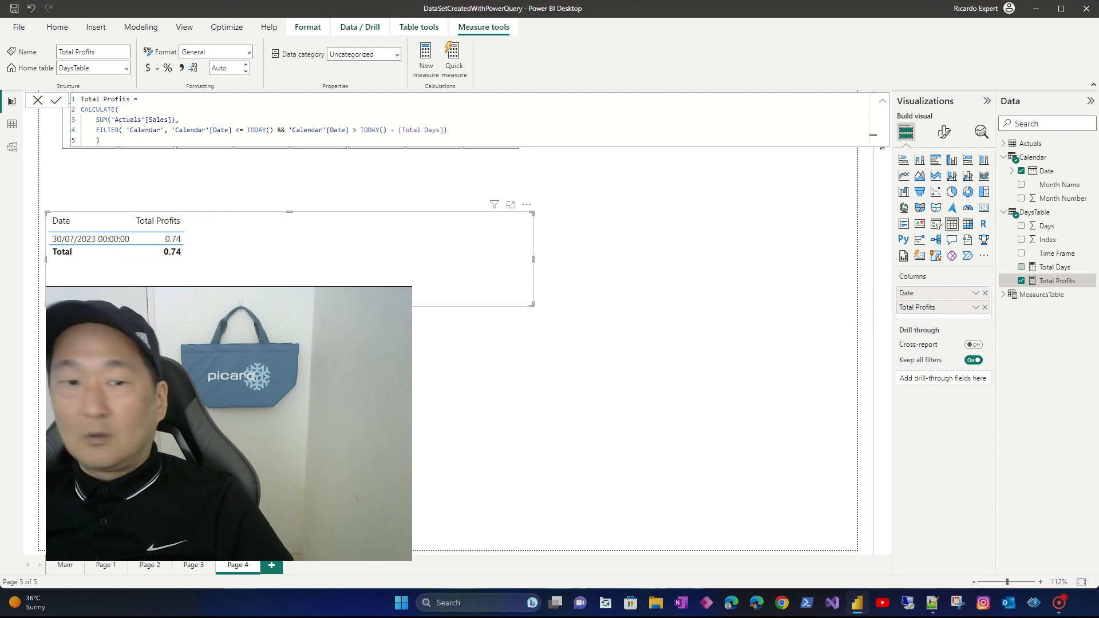
left_click(601, 252)
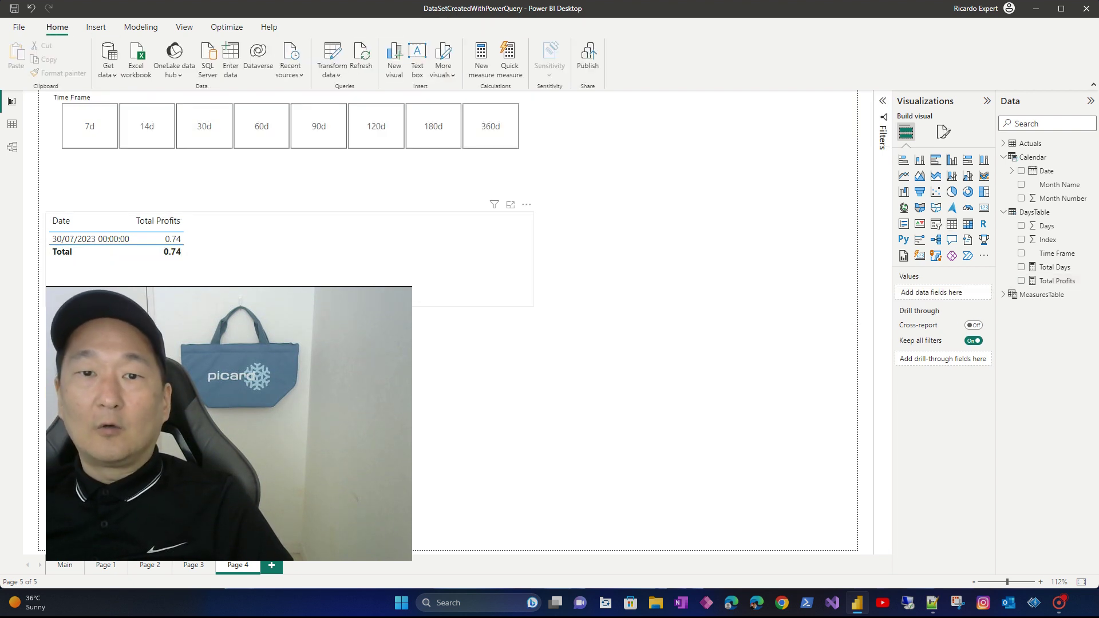
Filter the page to the 7d time frame, make the date table taller and place it directly beneath the slicer.
left_click(89, 125)
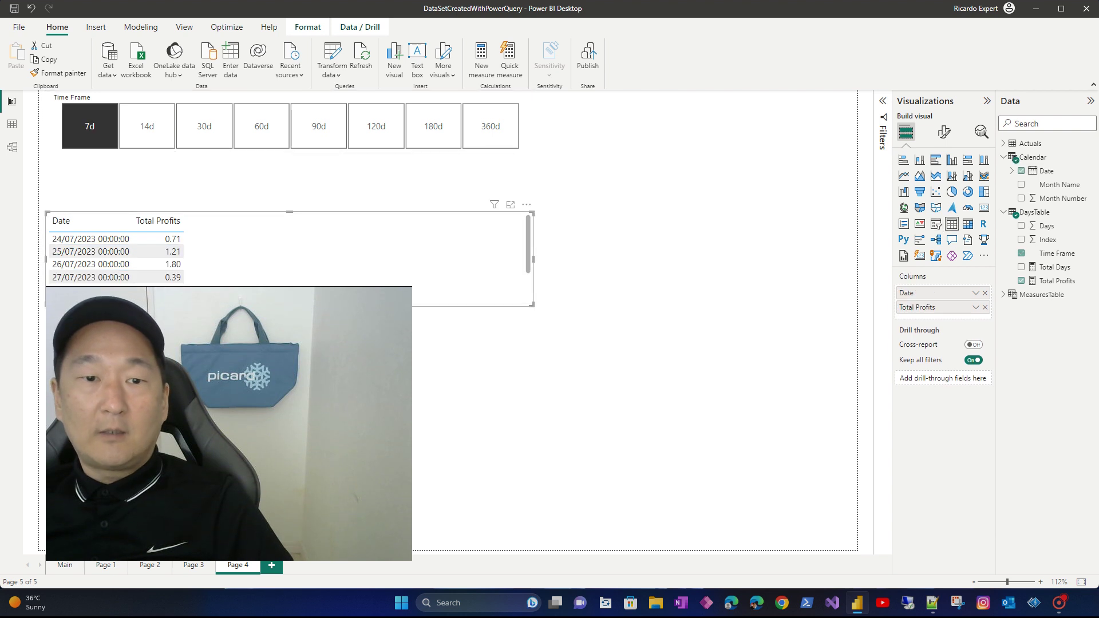
left_click_drag(532, 305, 531, 483)
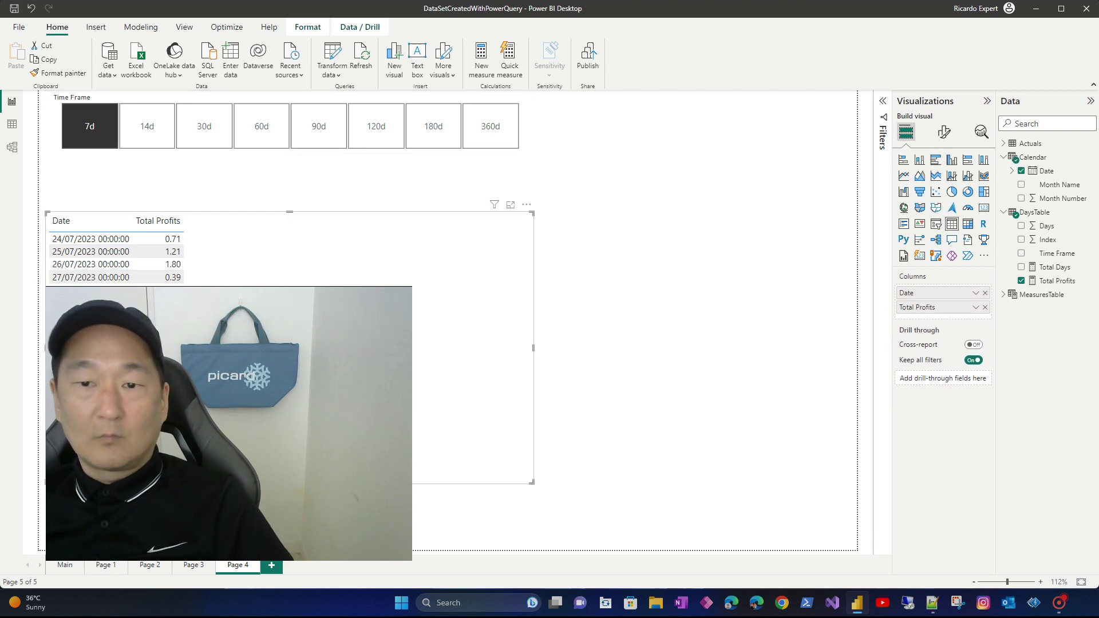
left_click_drag(533, 348, 523, 349)
left_click_drag(487, 309, 487, 251)
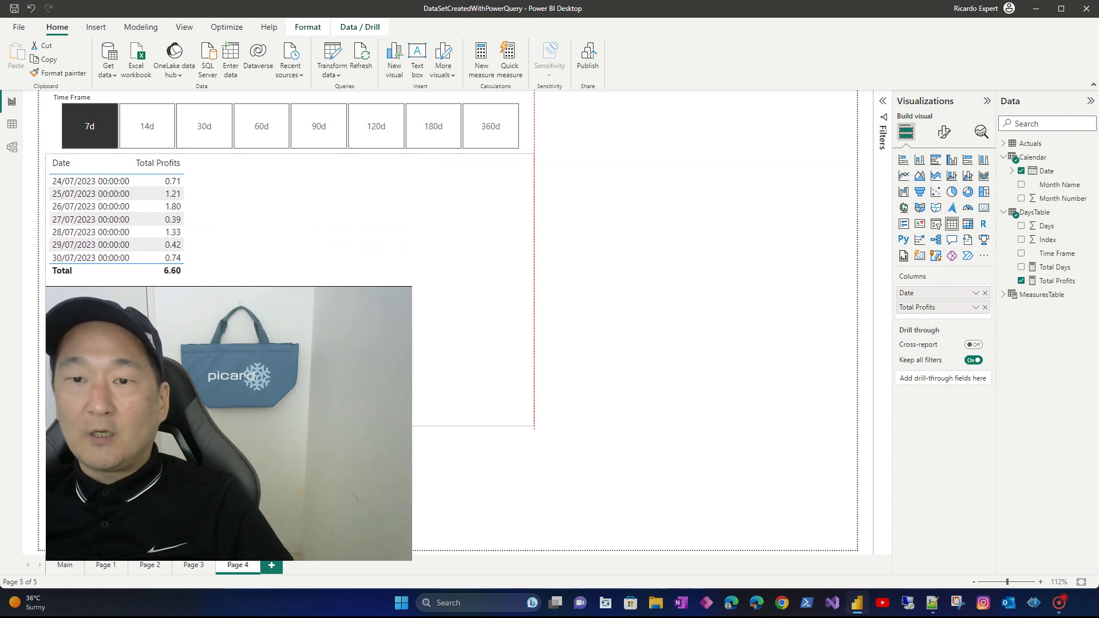
Test the slicer on the table with the 14d, 30d and 60d time frames, and return to 7d.
left_click(147, 126)
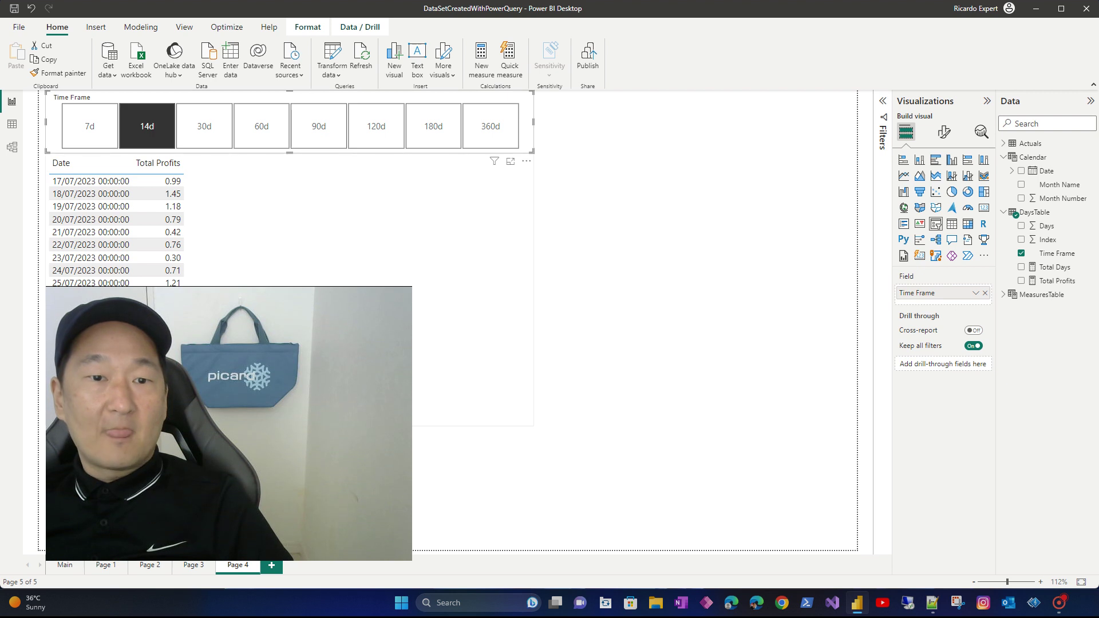
left_click(205, 126)
left_click(262, 126)
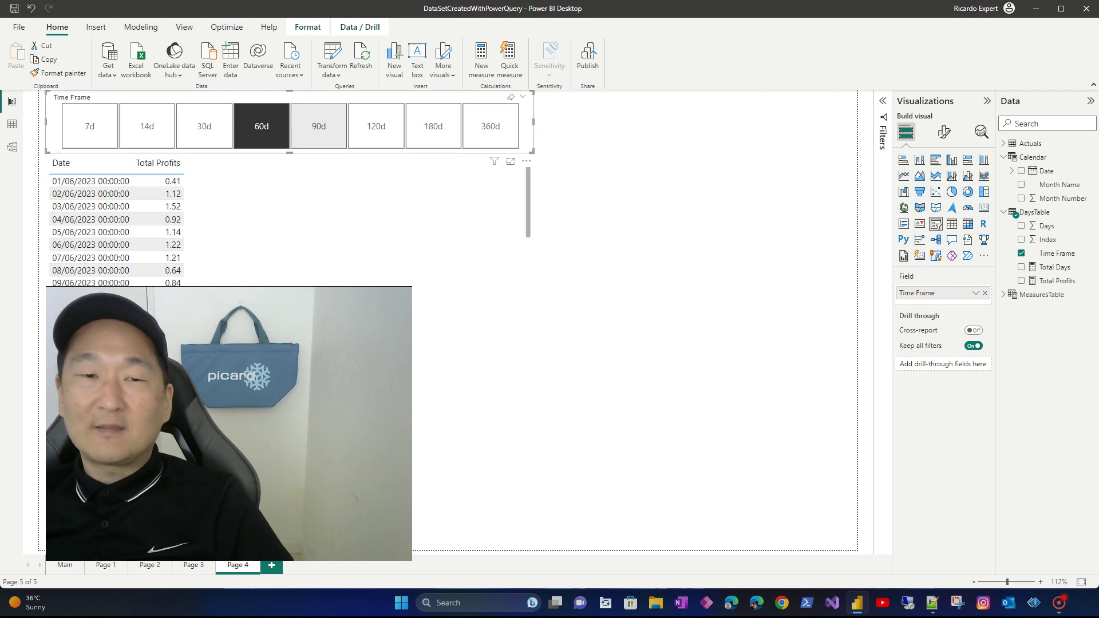
left_click(148, 126)
left_click(148, 126)
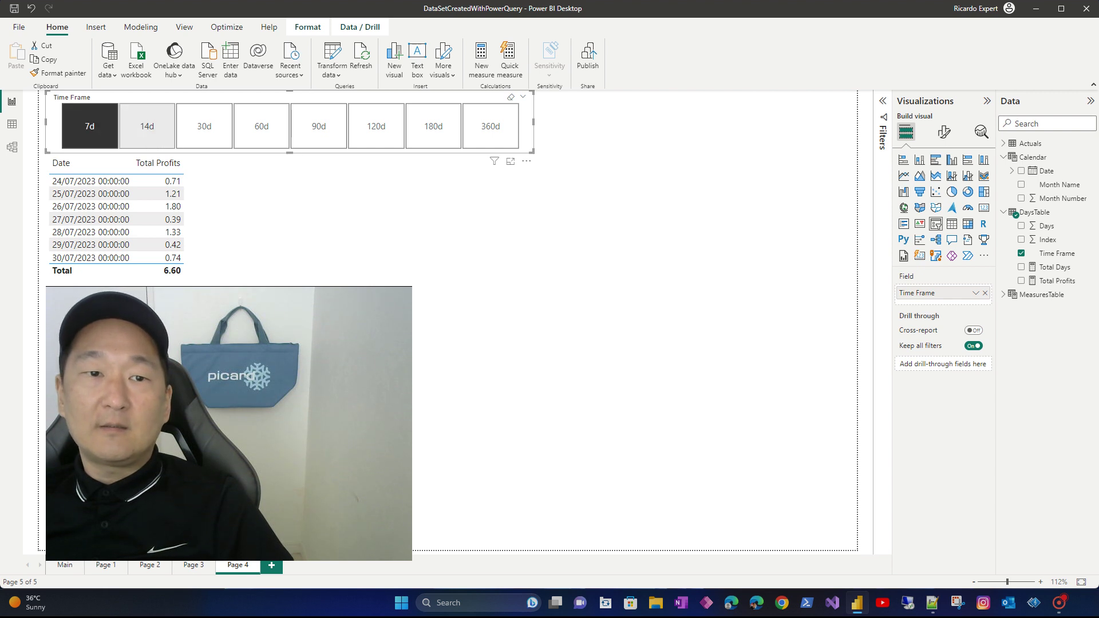
Compare the 14d and 30d time frames with 7d in the date table, and review the Total Profits formula.
left_click(147, 126)
left_click(205, 126)
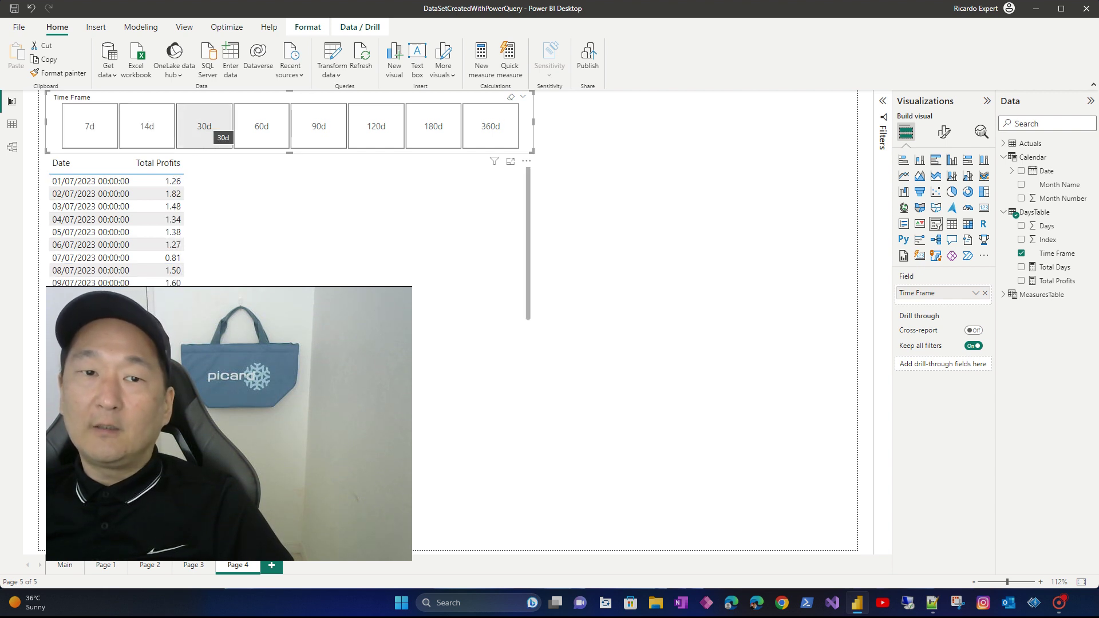
left_click(90, 125)
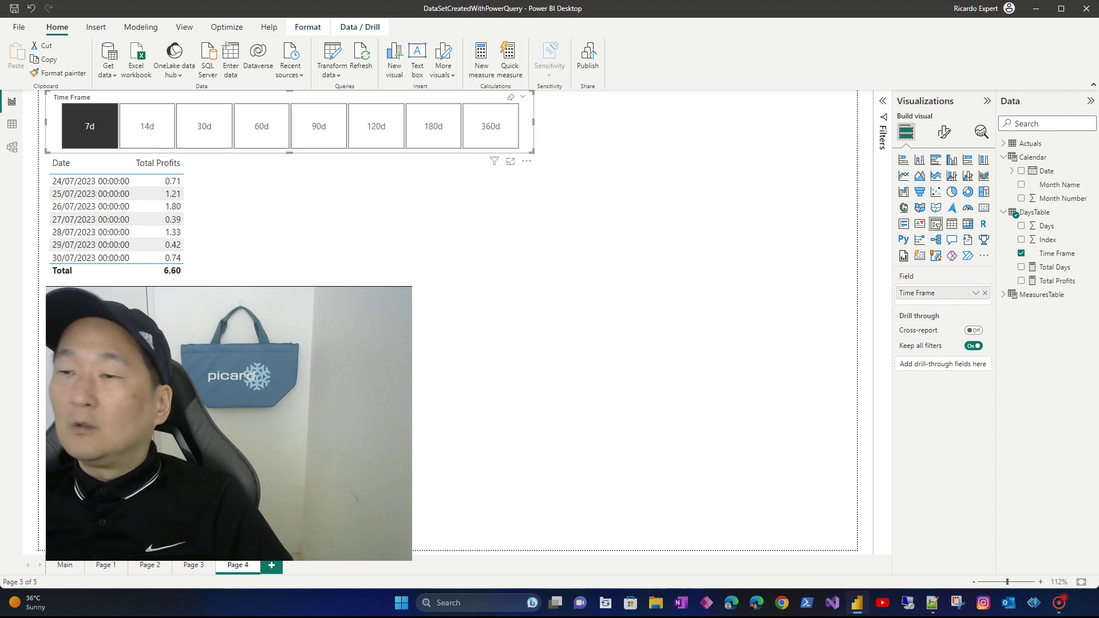
left_click(944, 132)
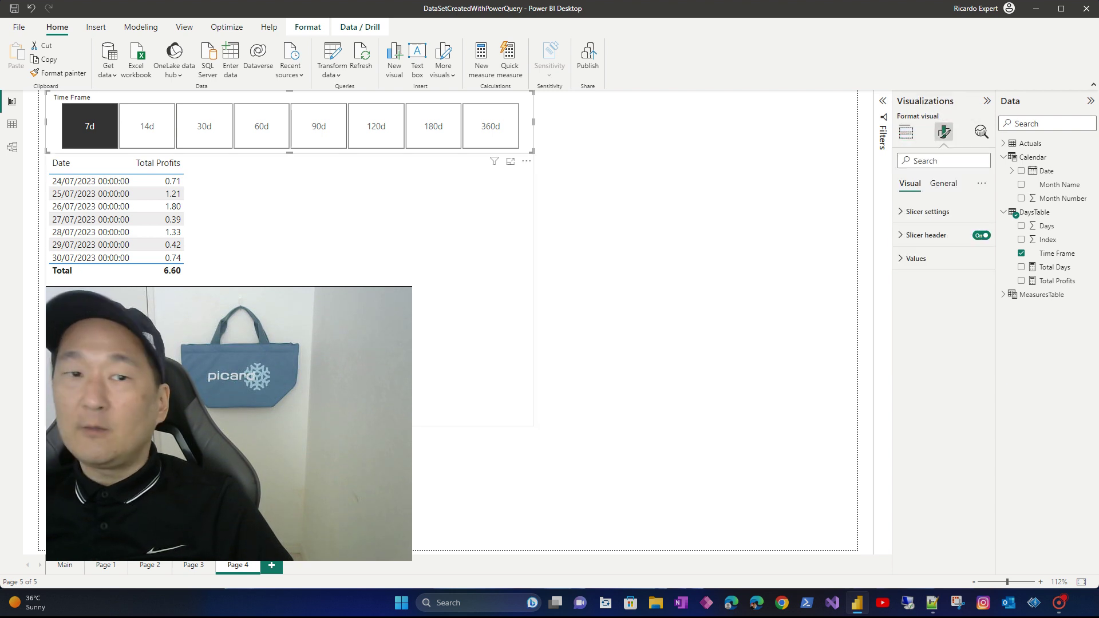
left_click(355, 229)
left_click(147, 126)
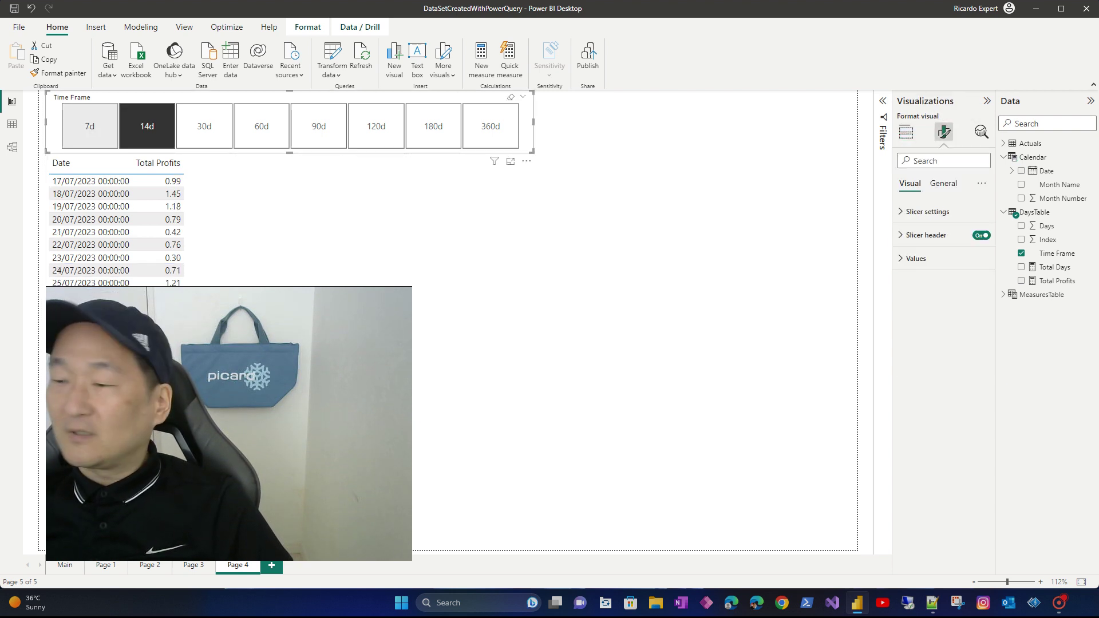
left_click(90, 126)
left_click(1058, 280)
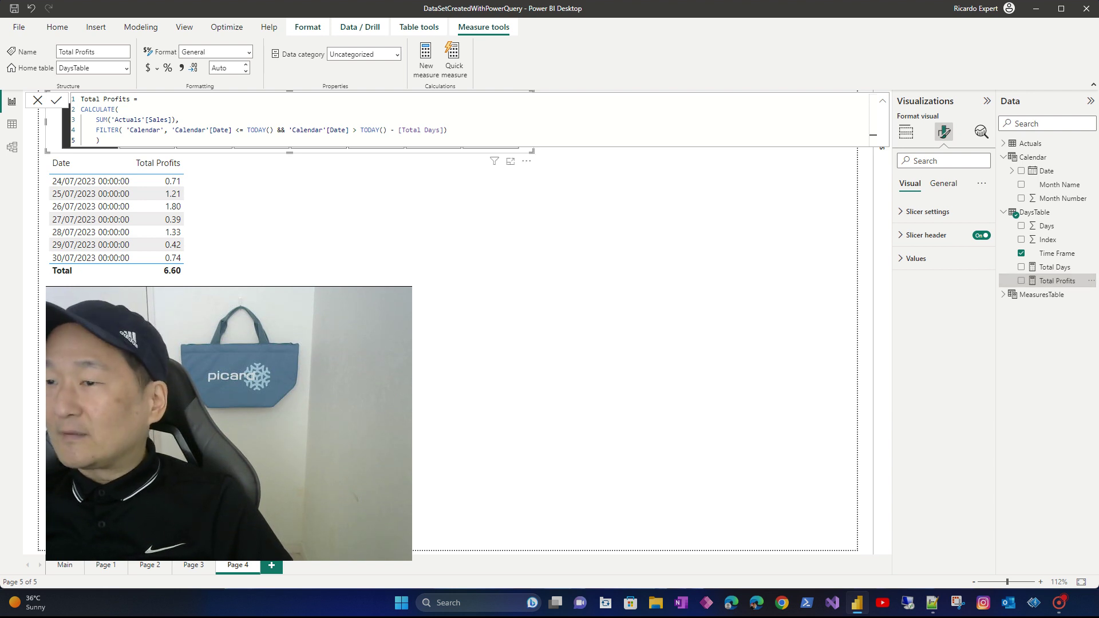
left_click(509, 162)
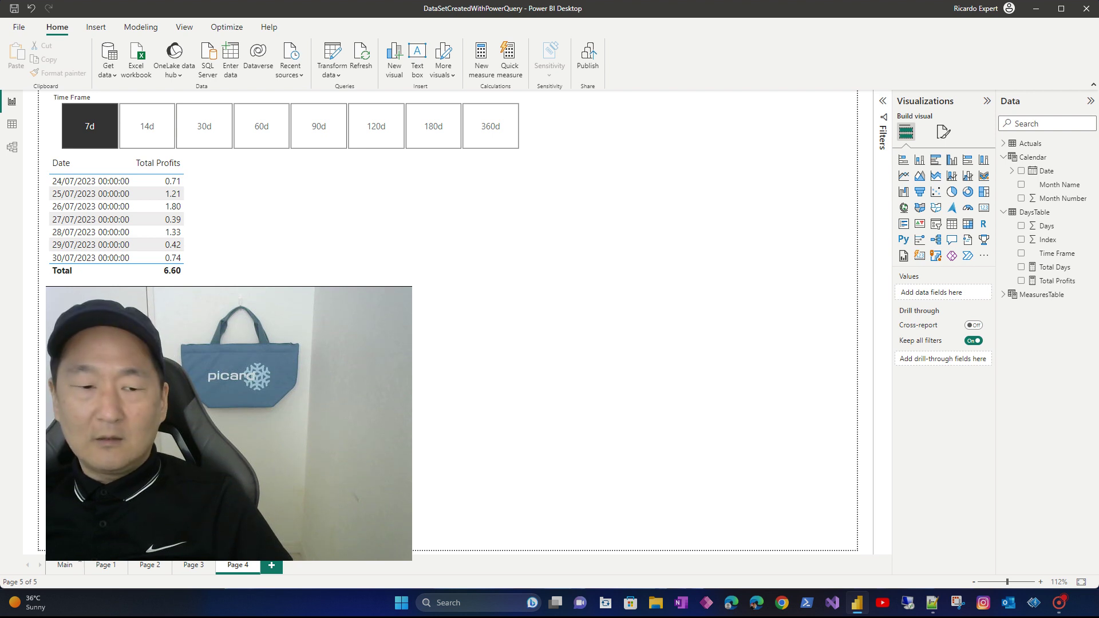
Go to the Main page and begin a new measure in MeasuresTable named UpToDate with the CALCULATE function.
left_click(65, 564)
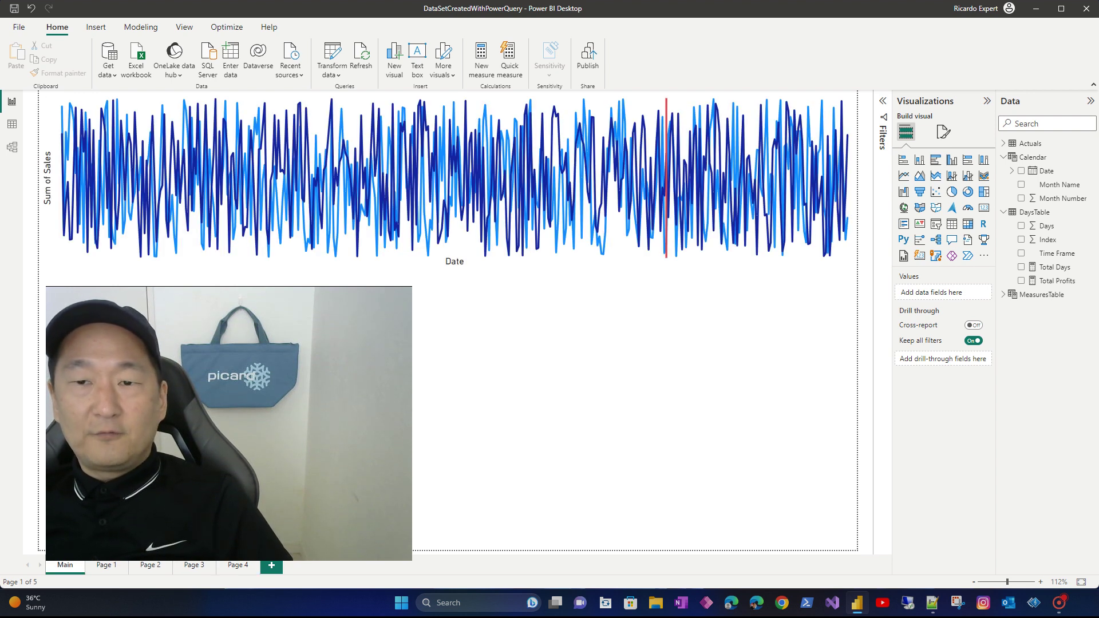
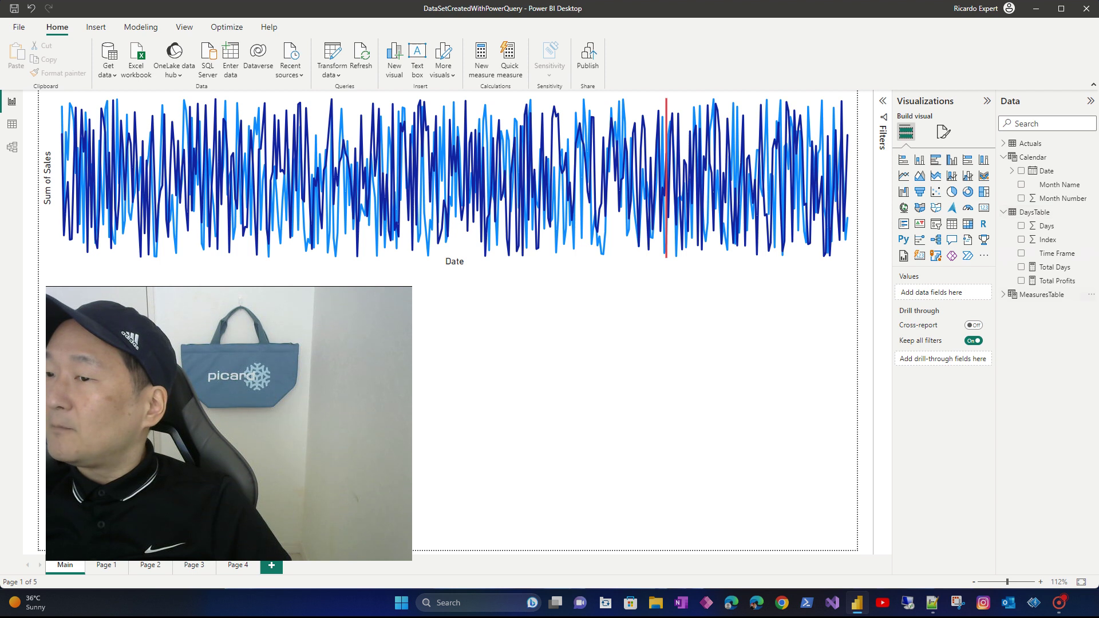
left_click(1034, 211)
left_click(1032, 157)
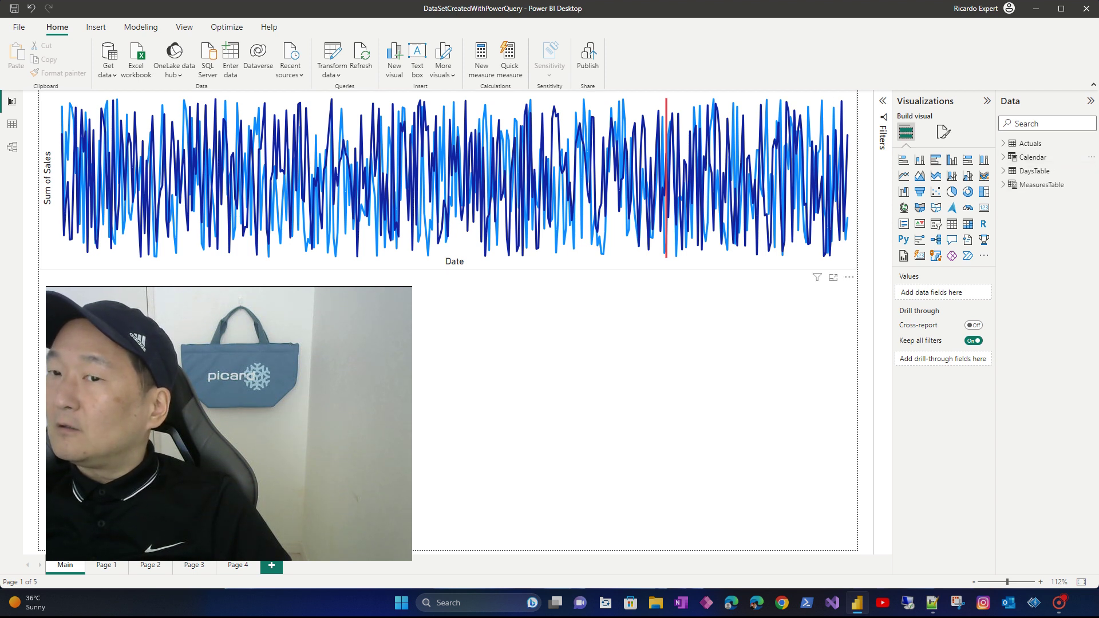
left_click(667, 218)
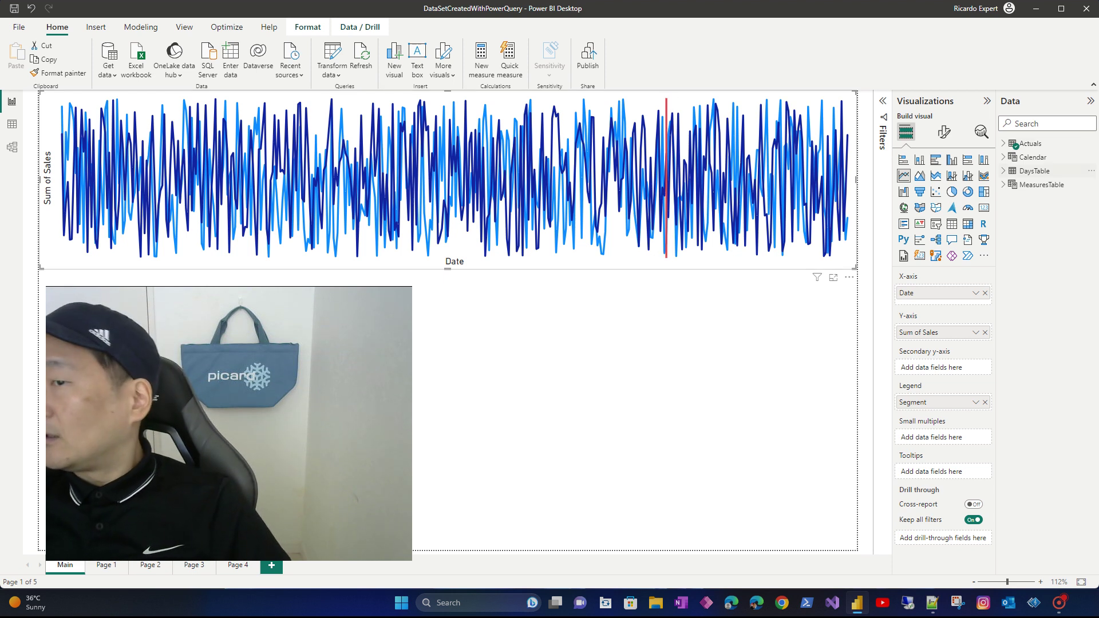
left_click(1042, 184)
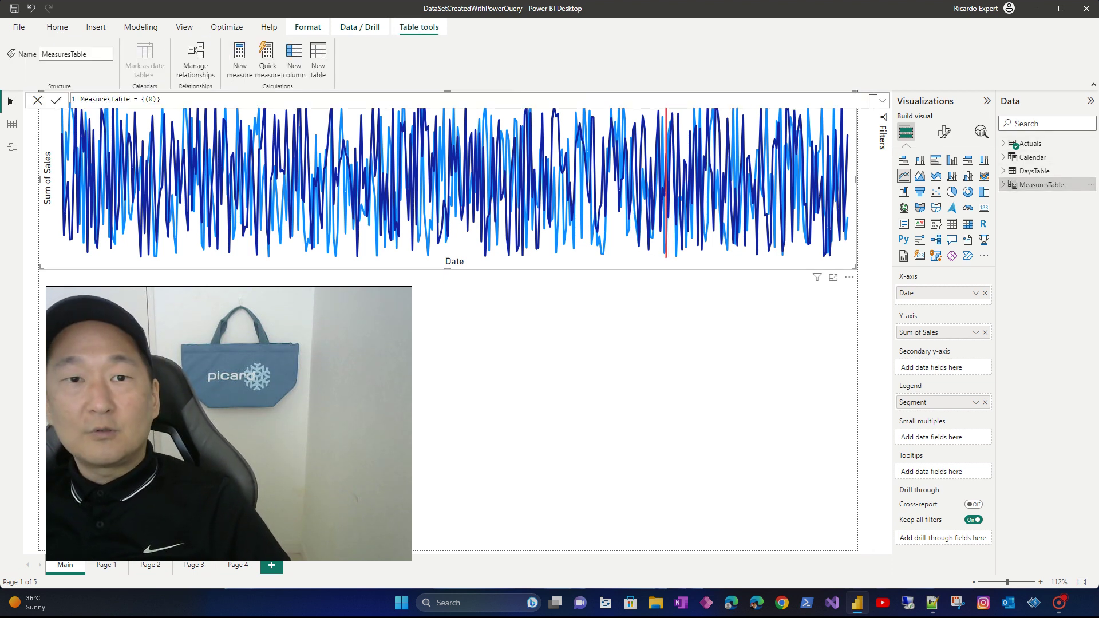
left_click(239, 57)
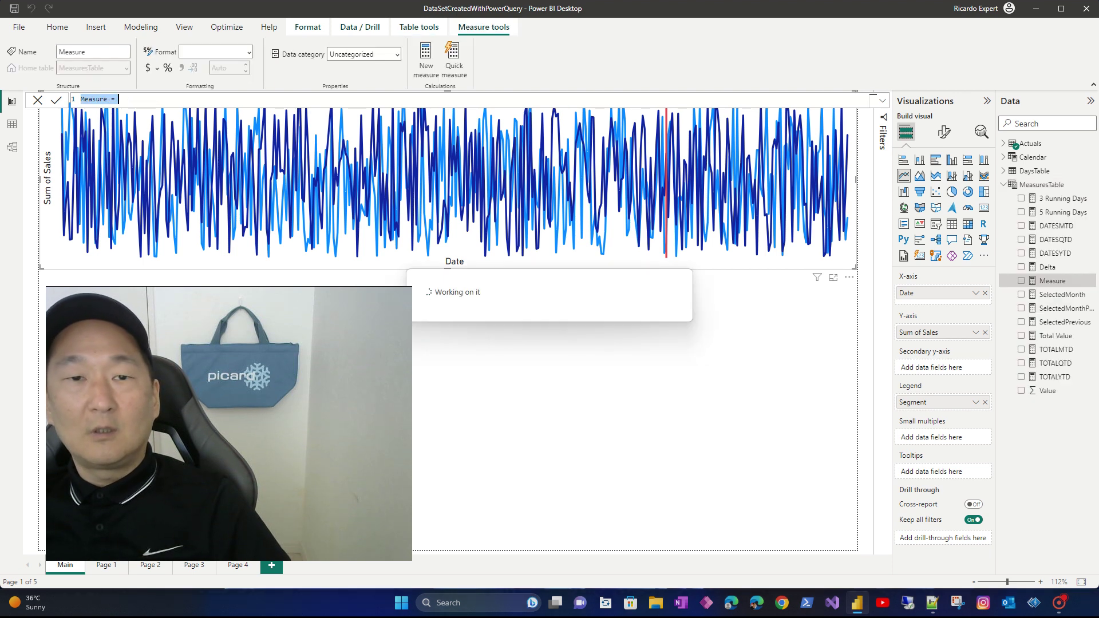
type("U")
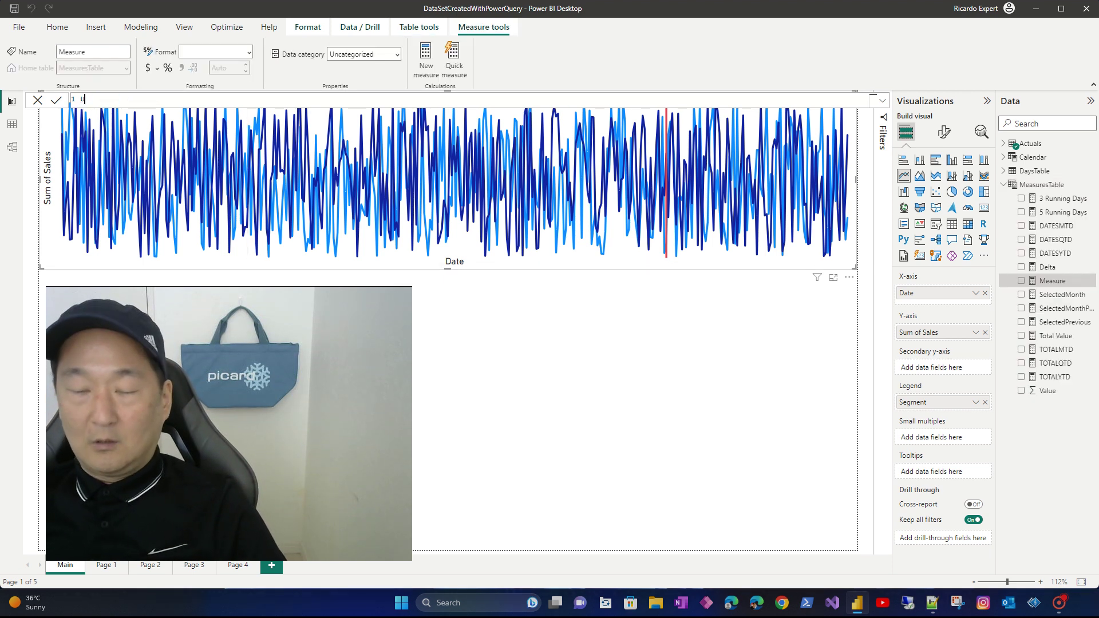
type("pTOD")
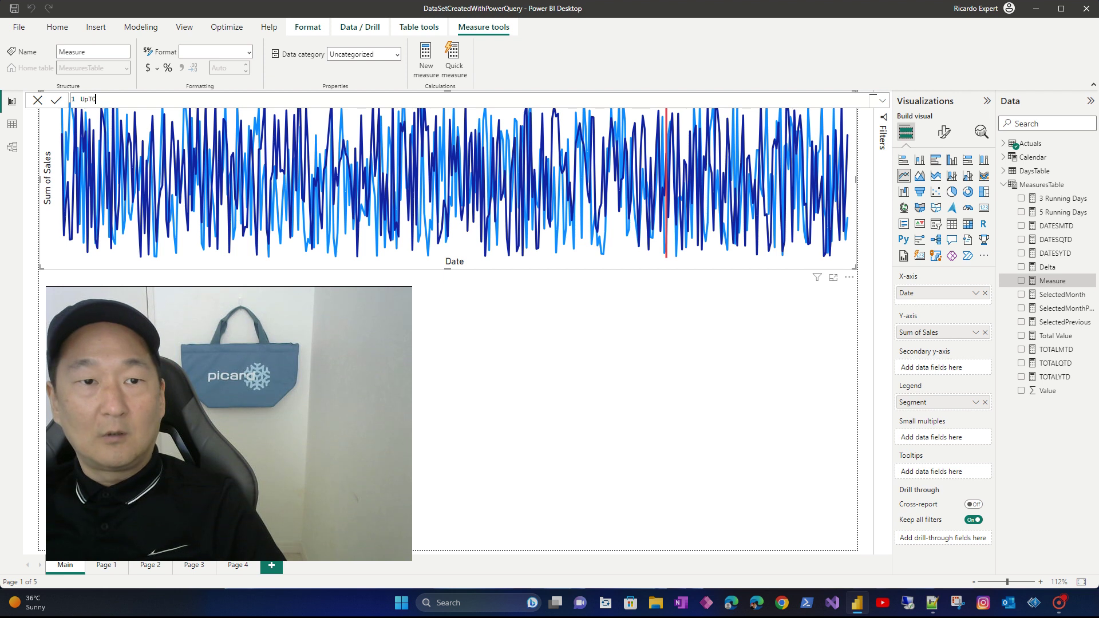
type("Date")
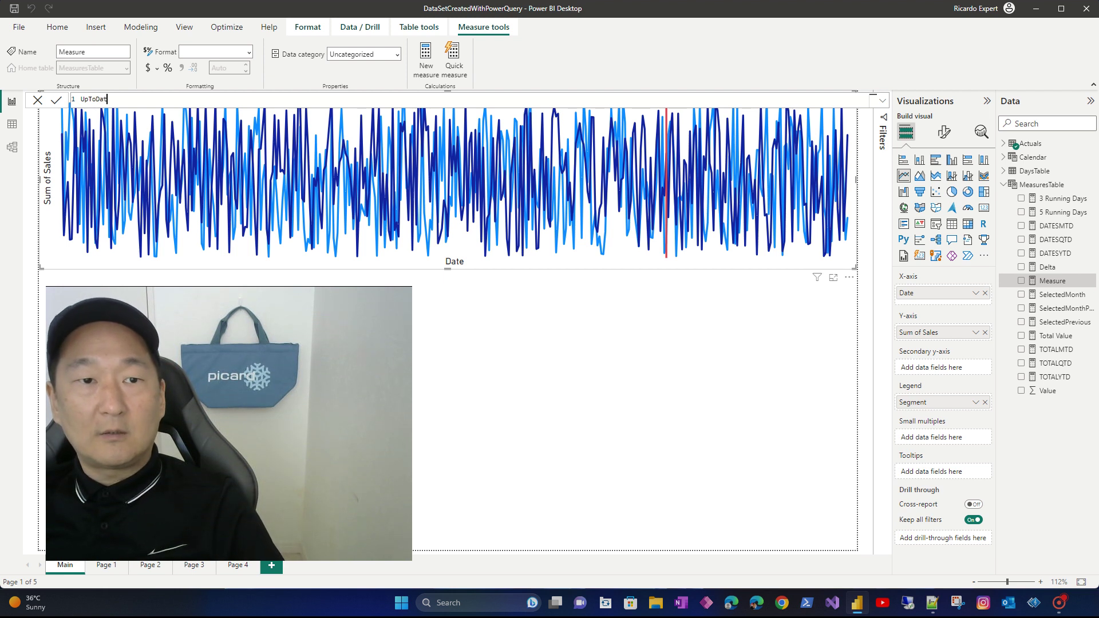
type(" = CALCULATE(")
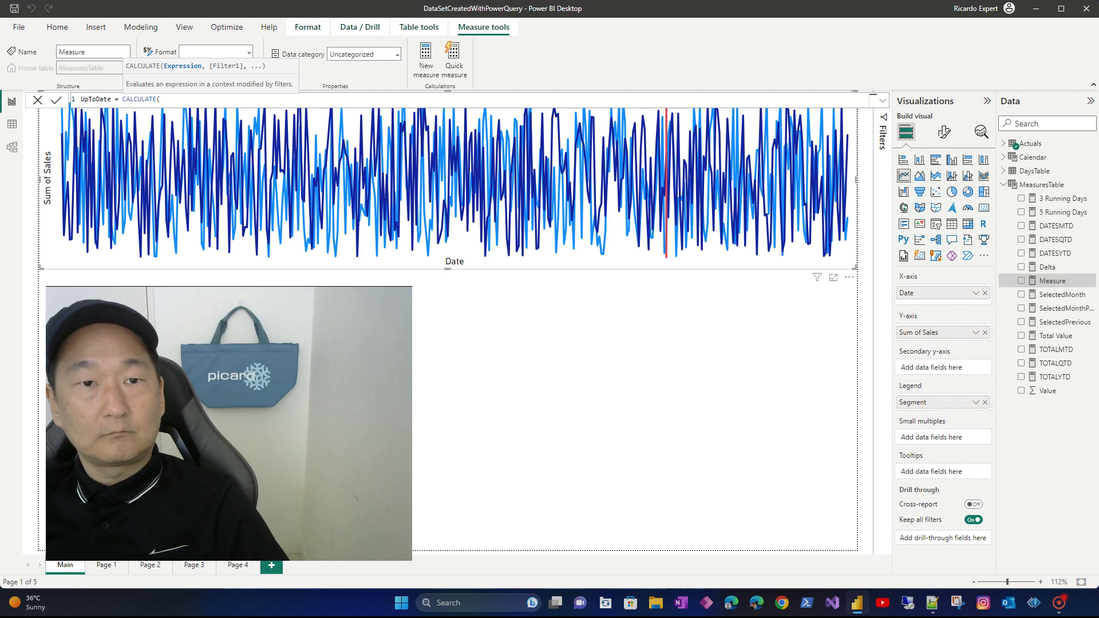
Enter sum(Actuals[Sales]) as the expression that UpToDate calculates.
type("sum")
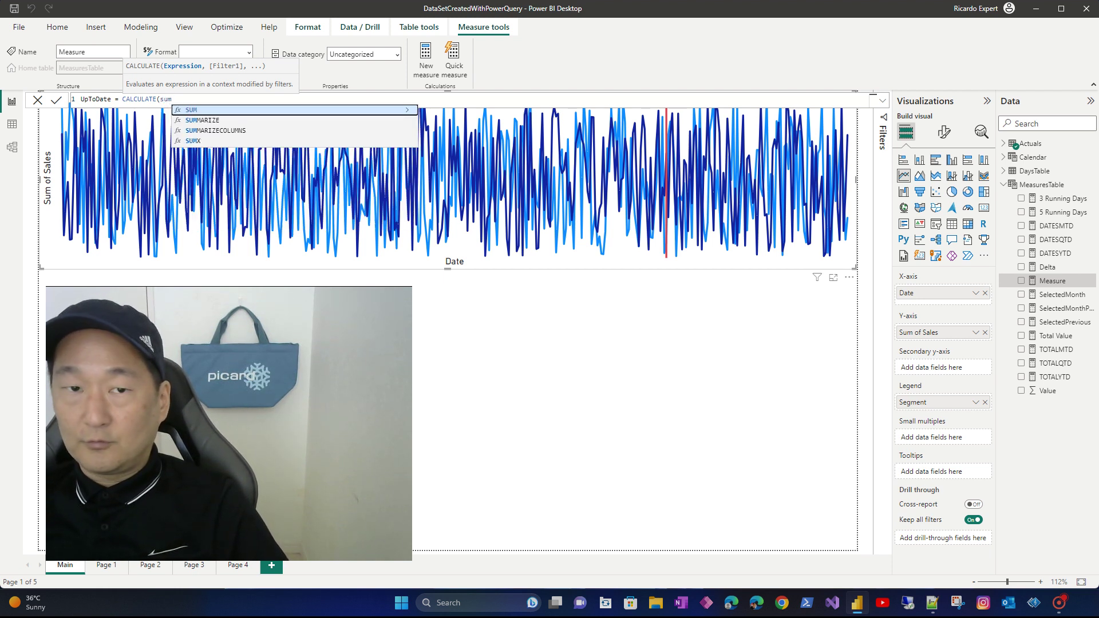
type("(")
key("Down")
key("Down")
key("Tab")
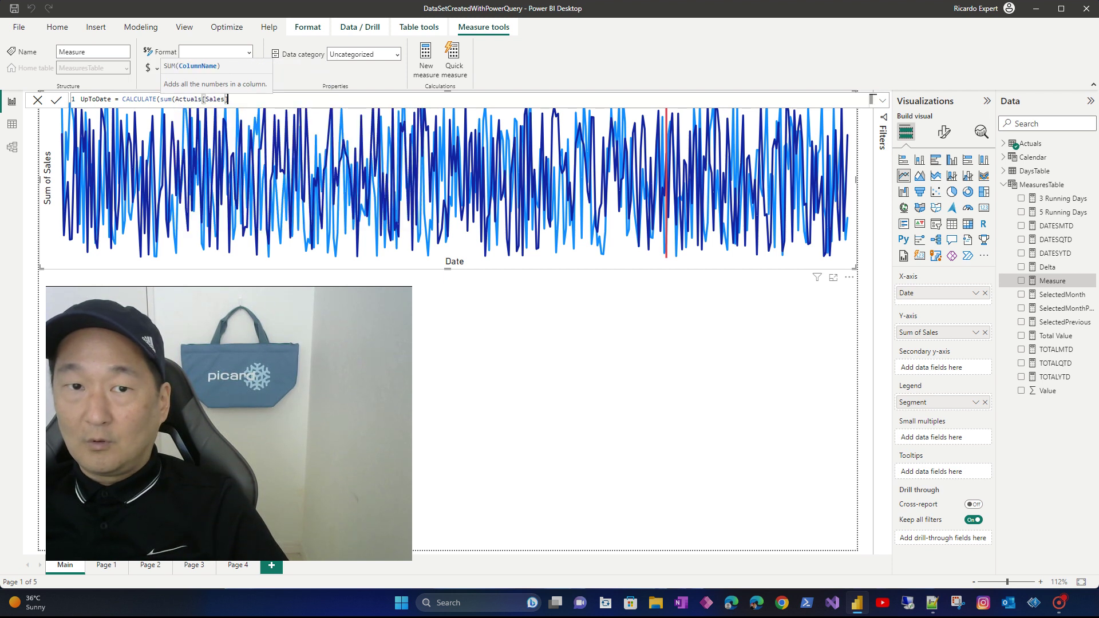
type(")")
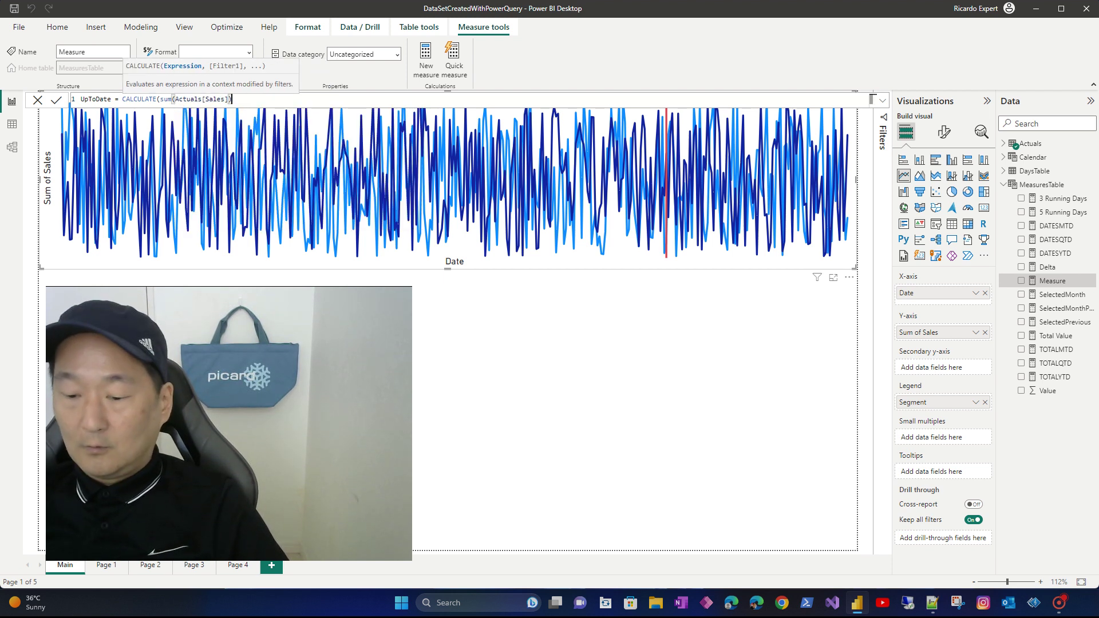
type(",")
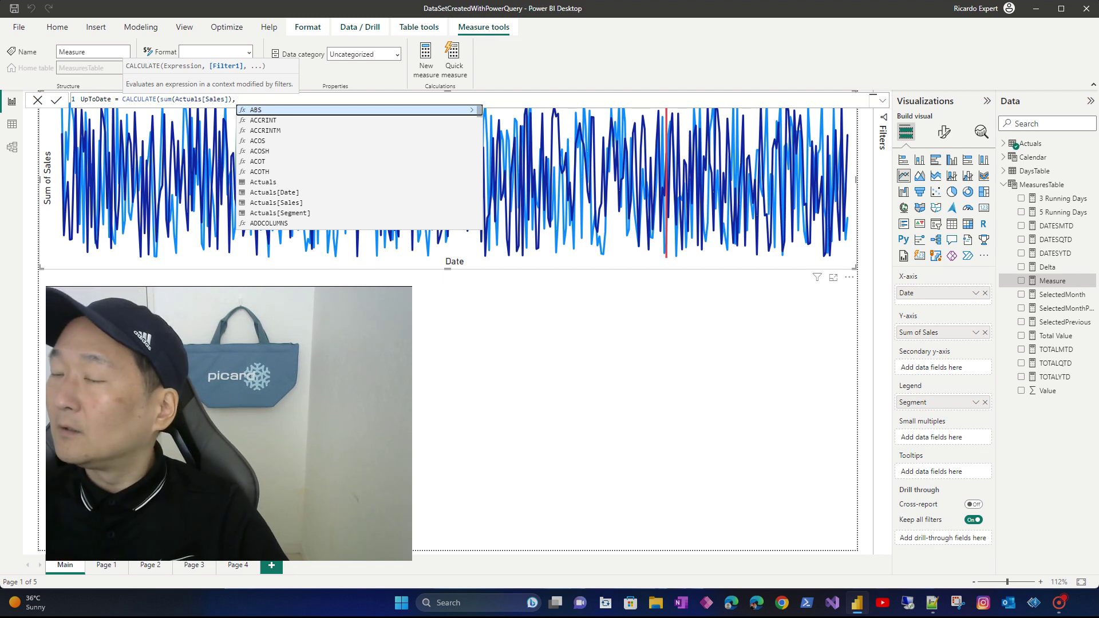
Add a filter comparing 'Calendar'[Date] with Today() and close the UpToDate formula.
type("Ca")
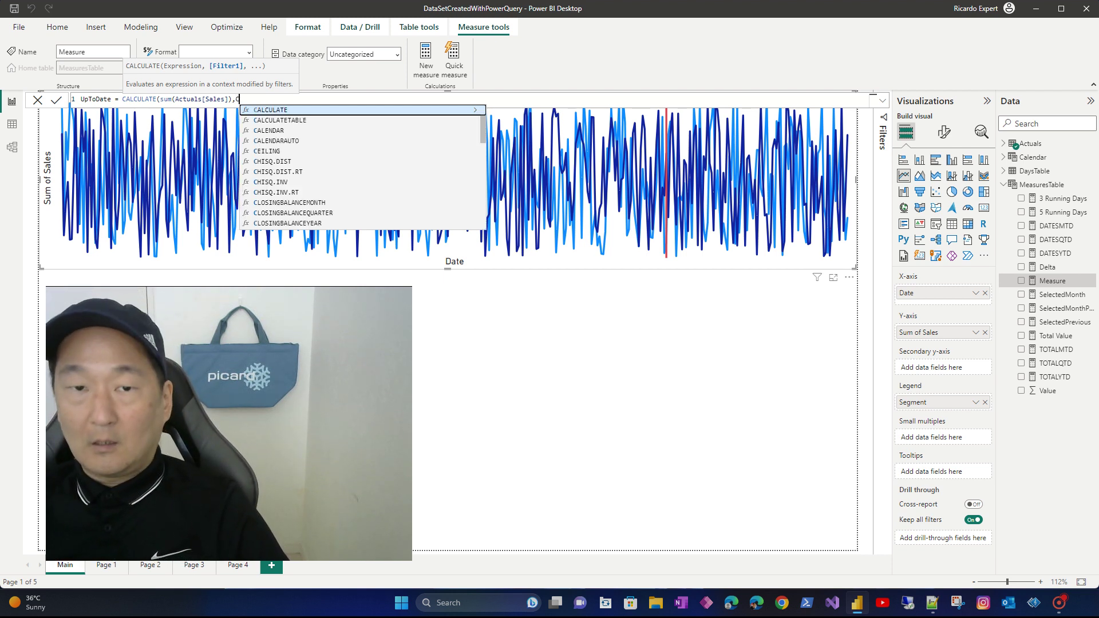
key("Up")
key("Up")
key("Up")
key("Tab")
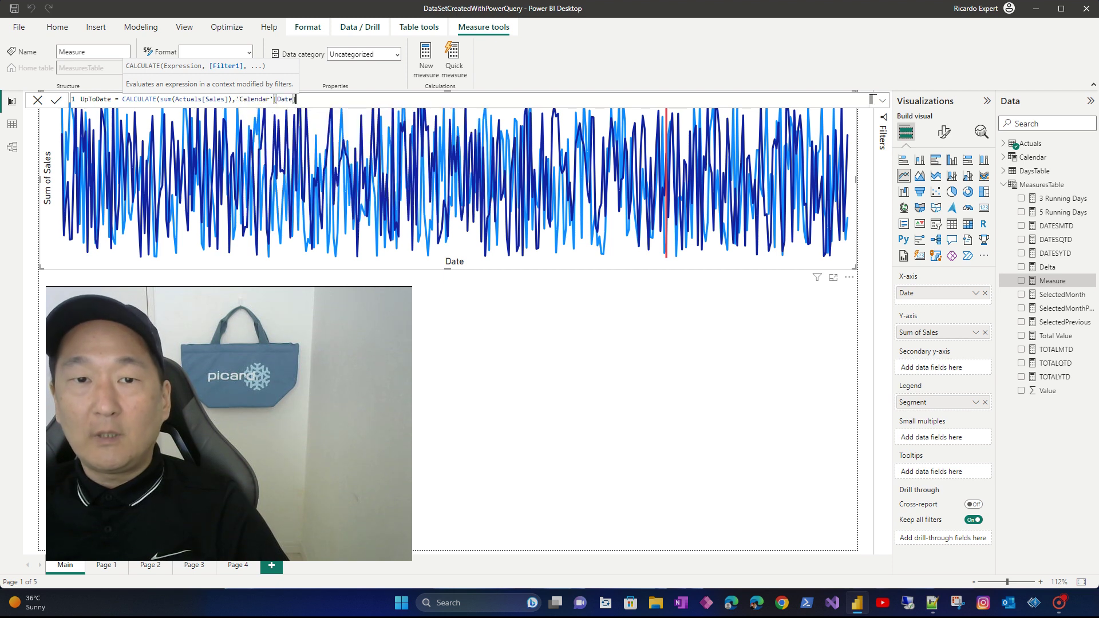
type("<")
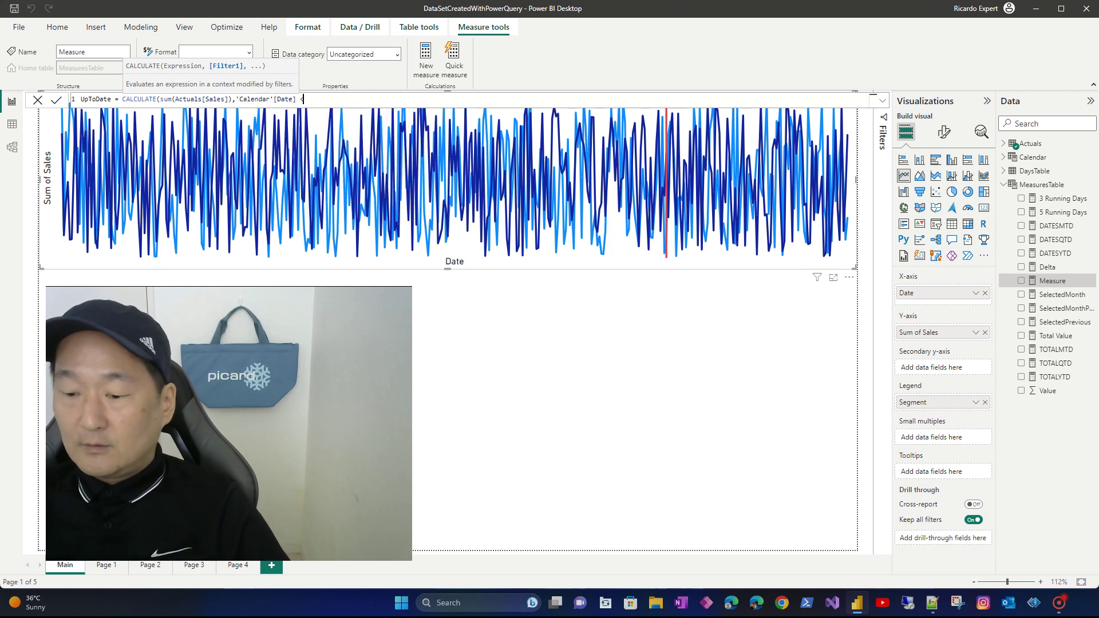
type(" =")
type(" To")
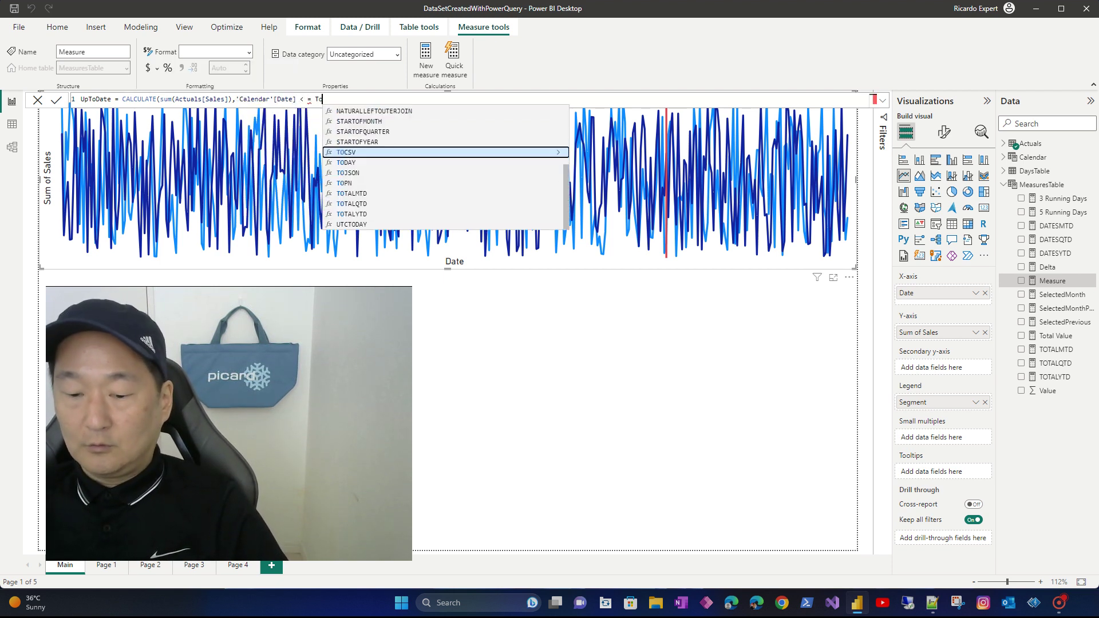
type("day())")
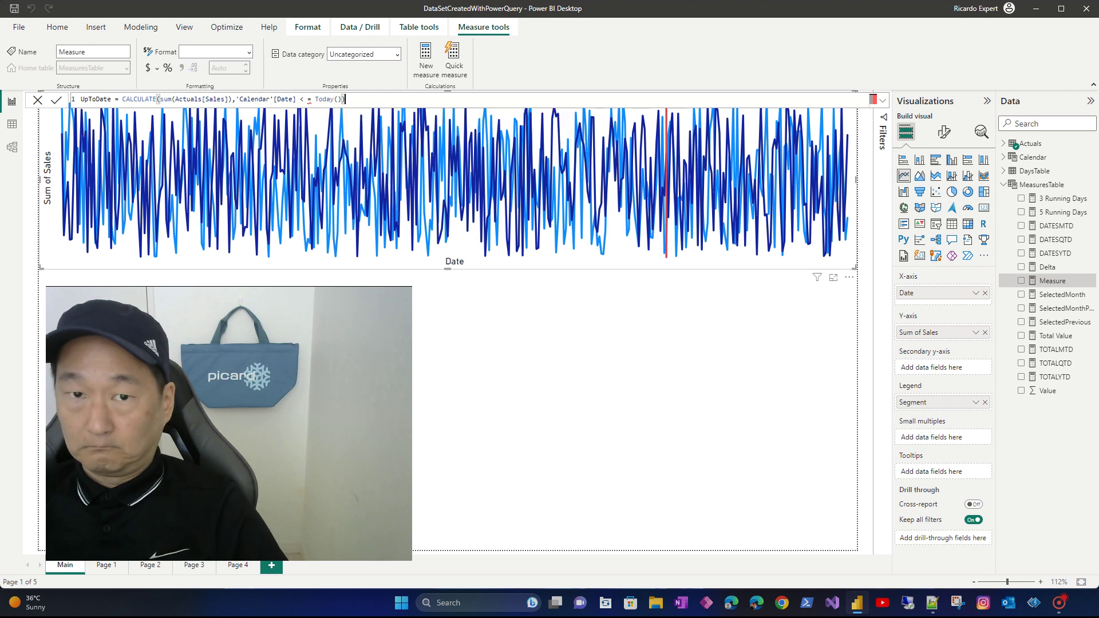
Correct the comparison operator in the date filter to <= and commit the UpToDate measure.
left_click(310, 99)
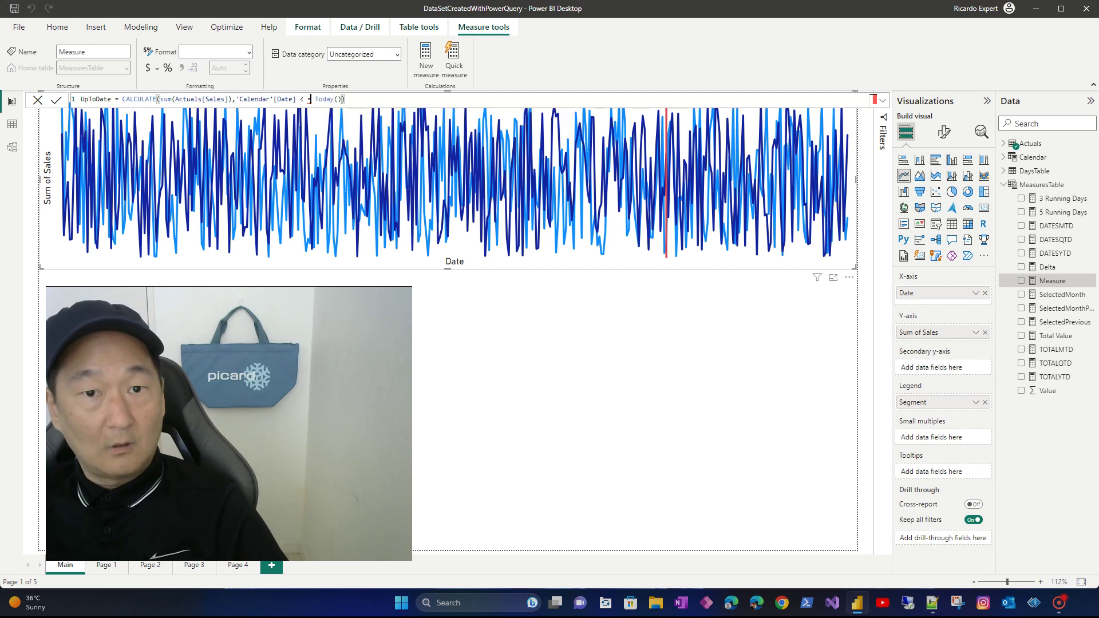
key("Delete")
key("Delete")
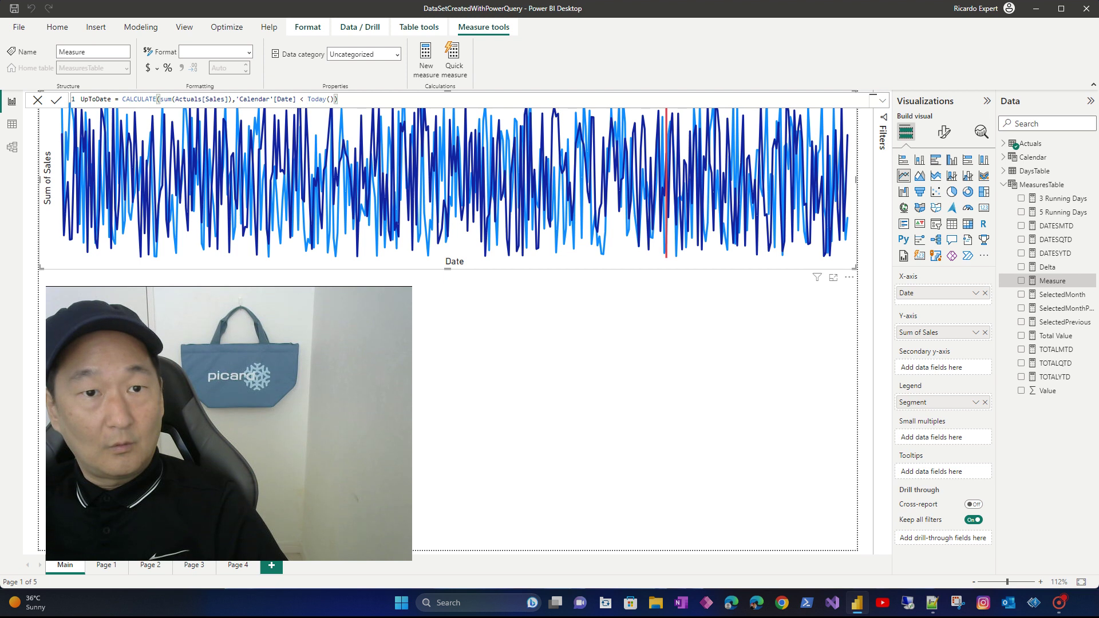
left_click(872, 99)
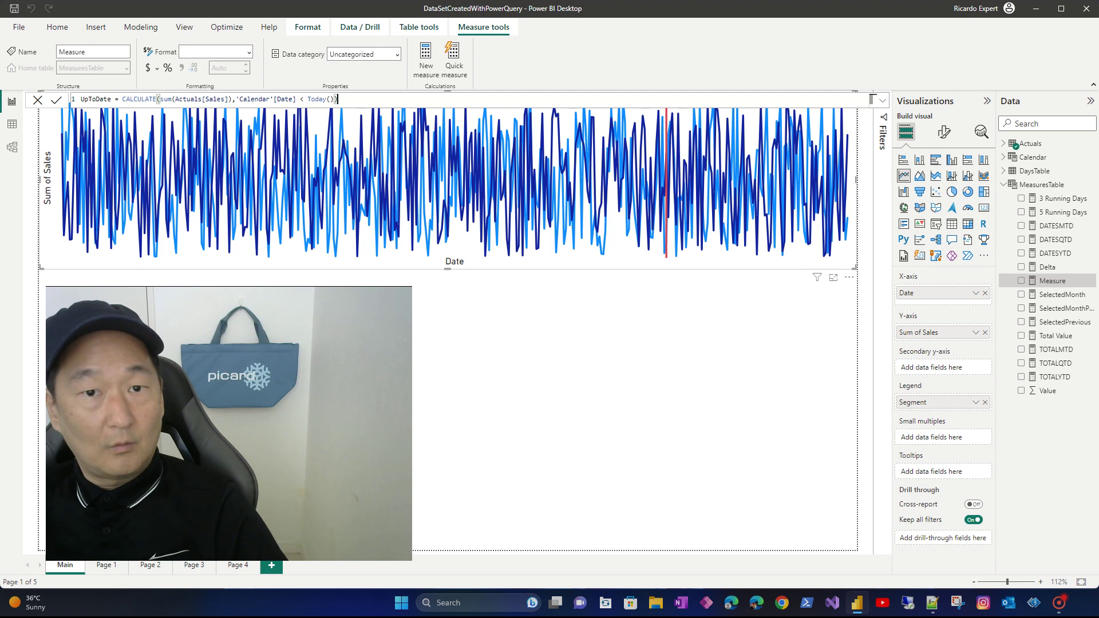
left_click(303, 99)
type("=")
key("Return")
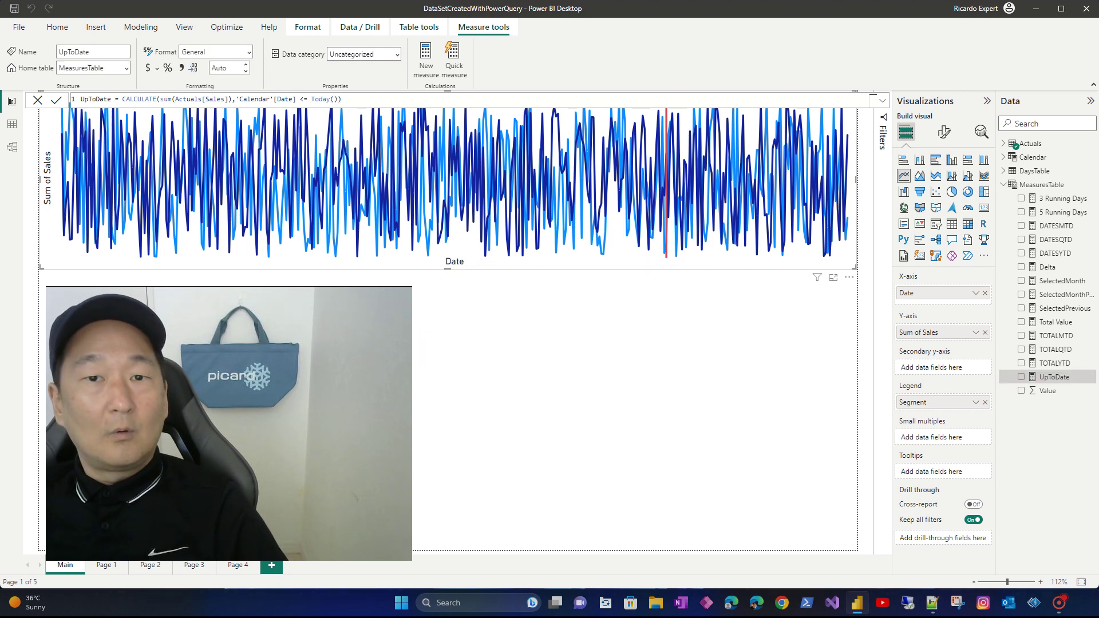
Copy the full UpToDate formula from MeasuresTable into a new measure.
left_click(332, 366)
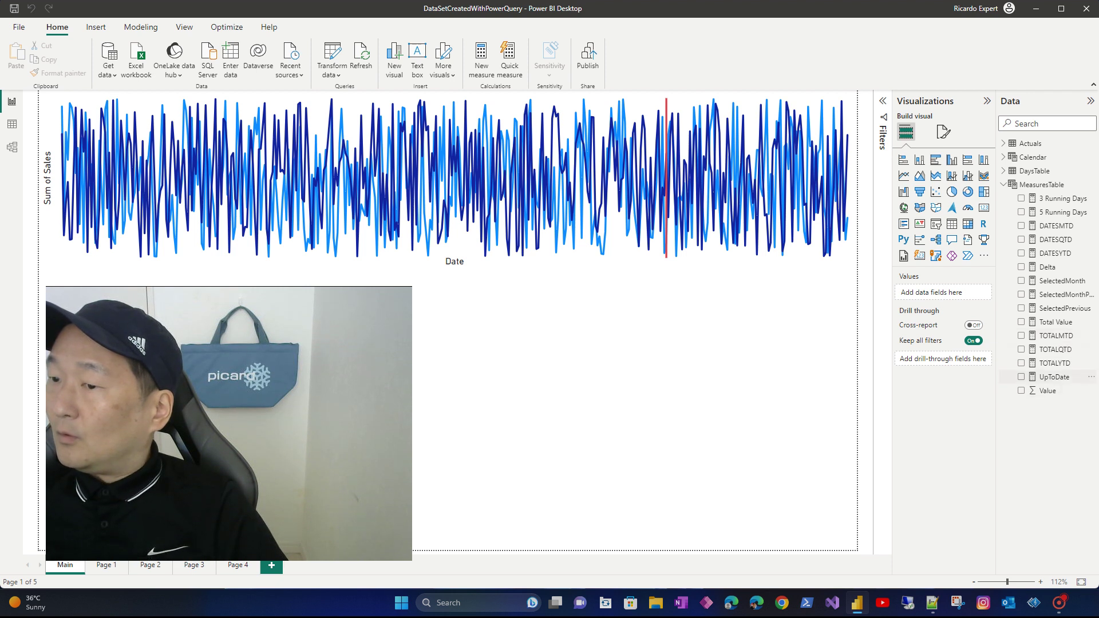
left_click(1054, 377)
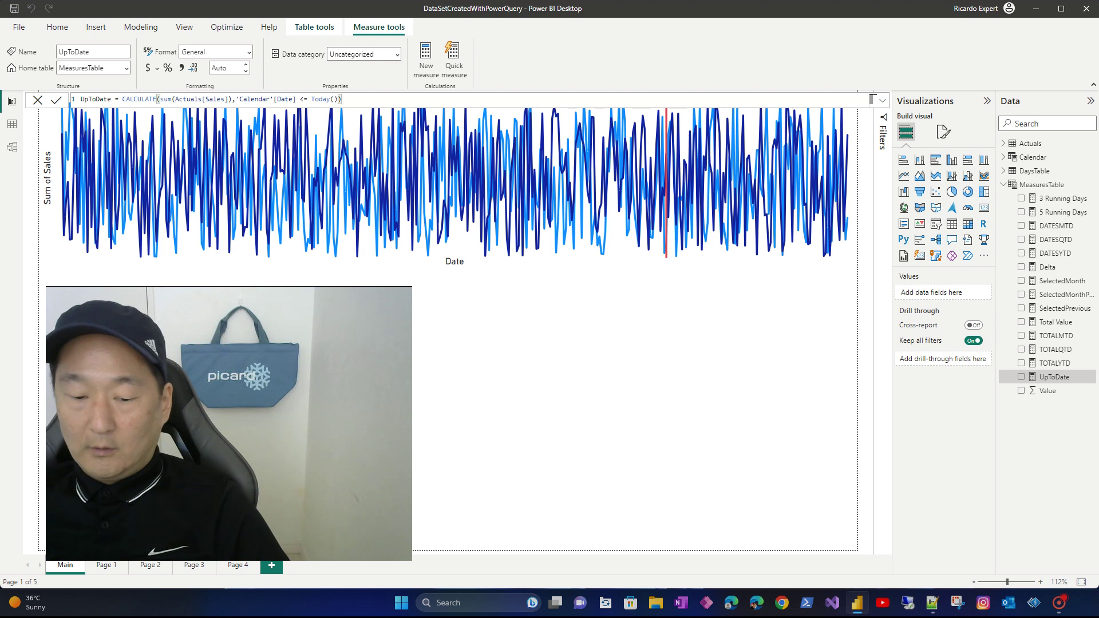
key("ctrl+a")
key("ctrl+c")
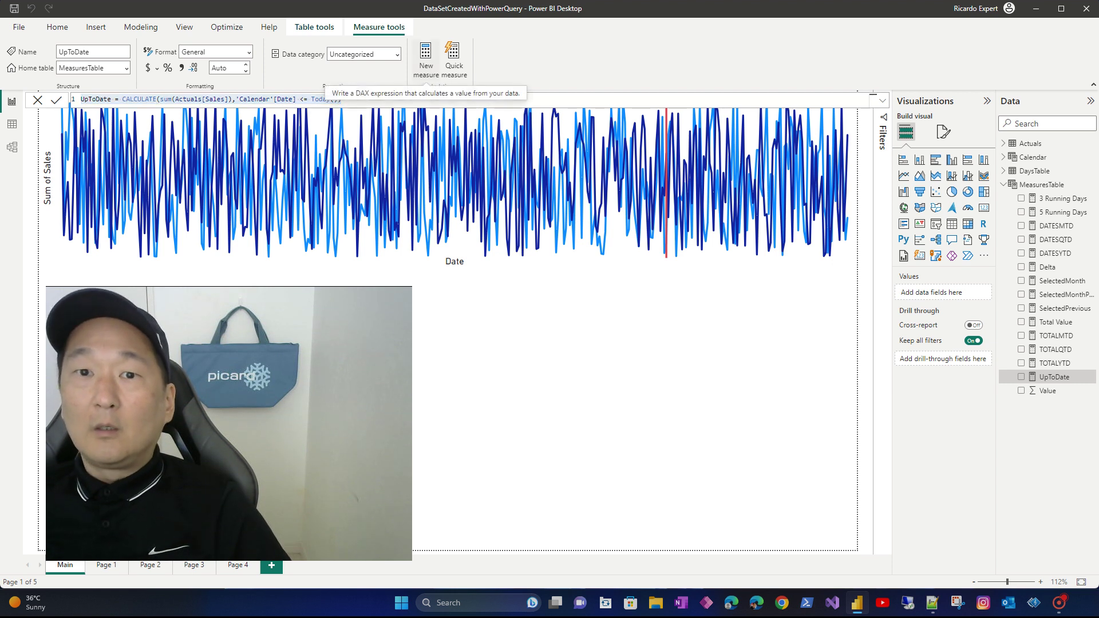
left_click(426, 57)
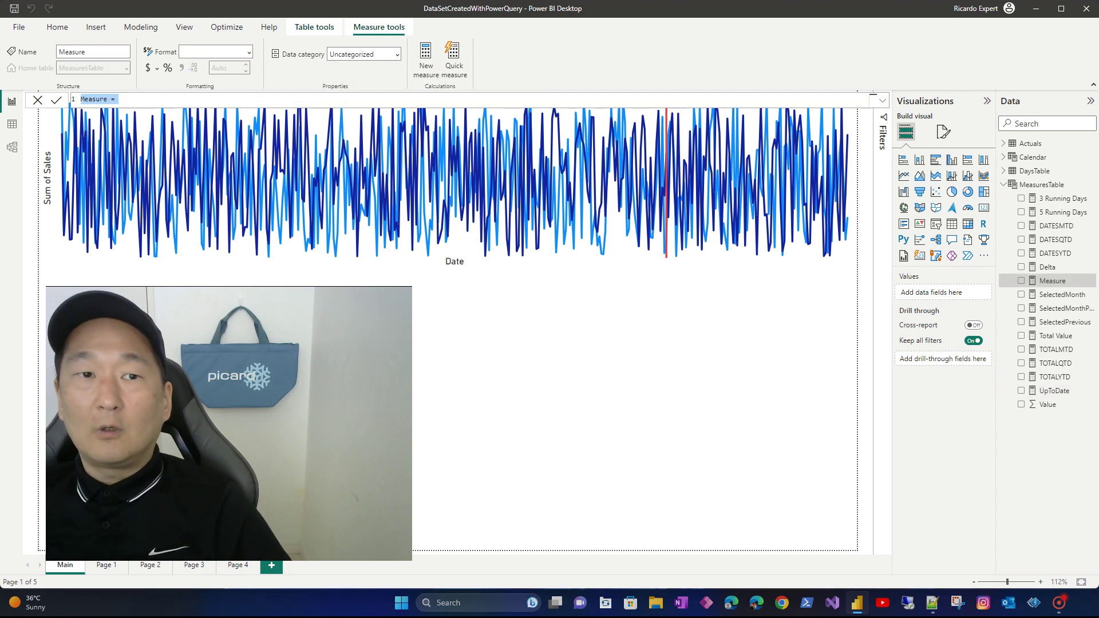
key("ctrl+v")
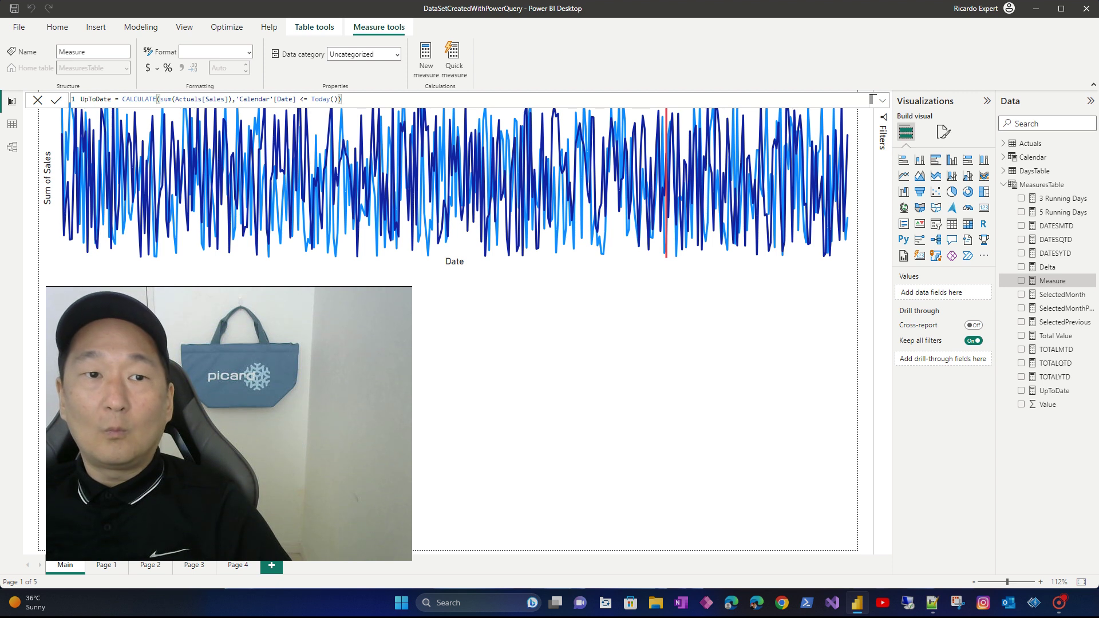
Rename the copied measure to FromDate in its formula and commit it.
left_click(88, 98)
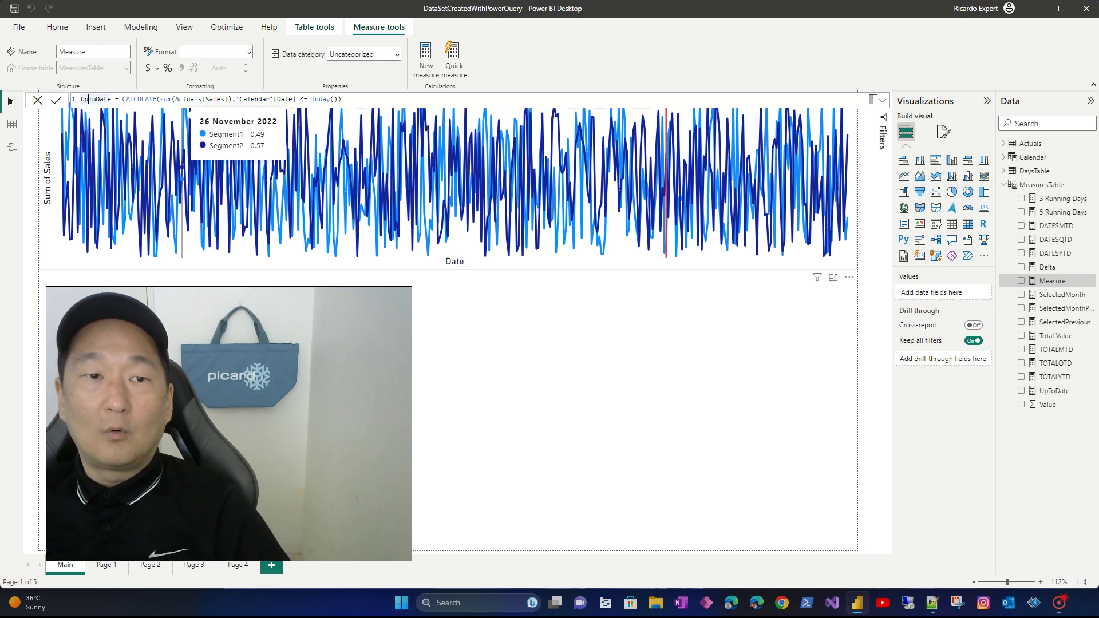
key("BackSpace")
key("BackSpace")
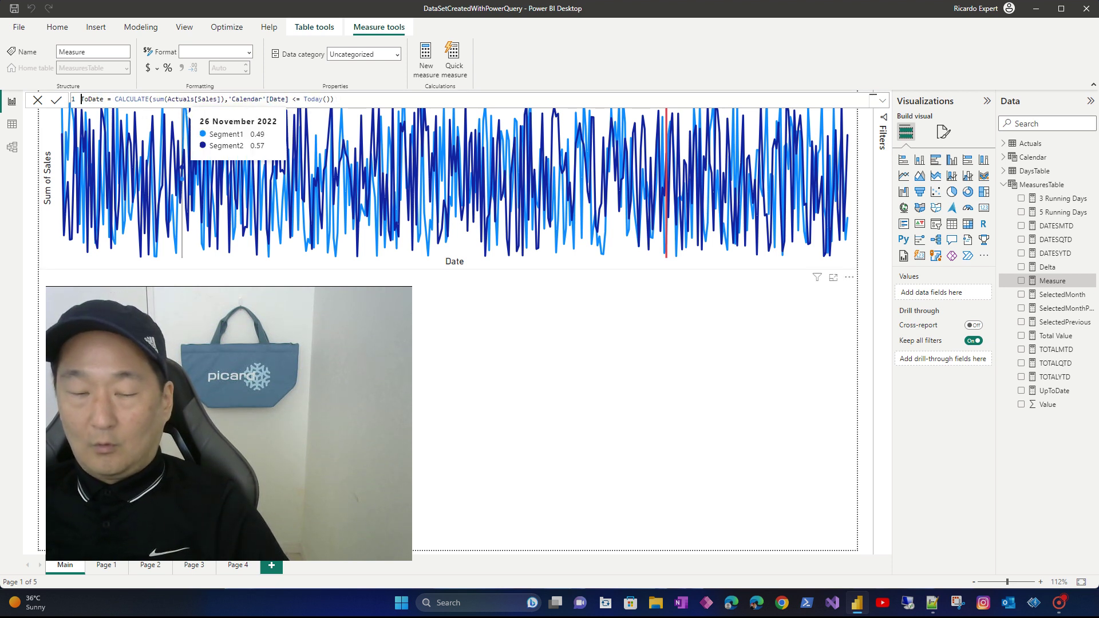
type("From")
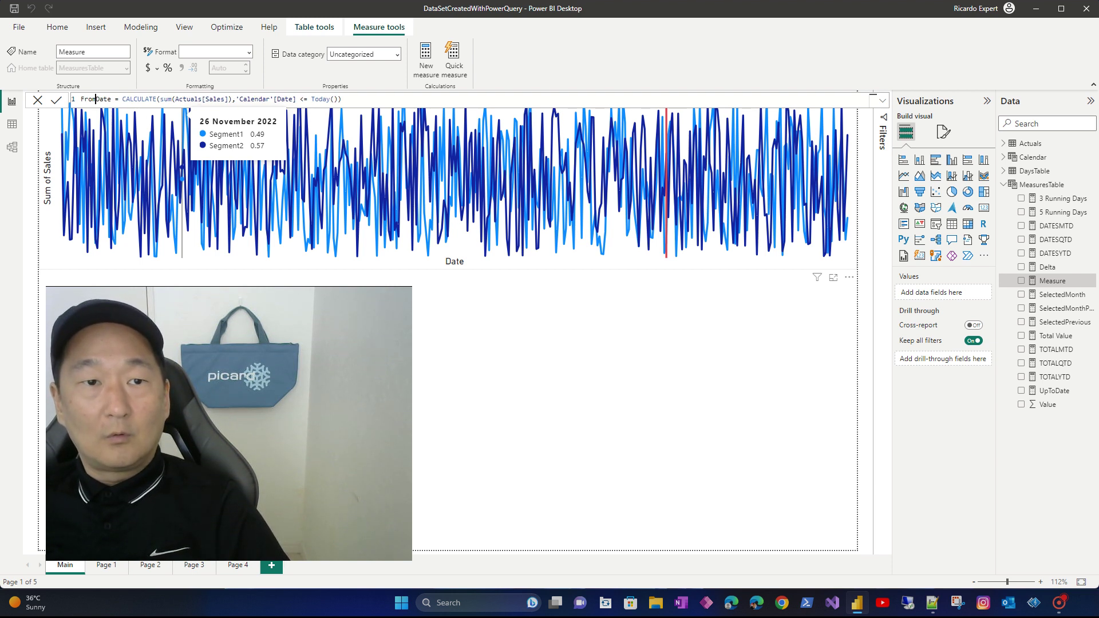
left_click(872, 99)
key("Return")
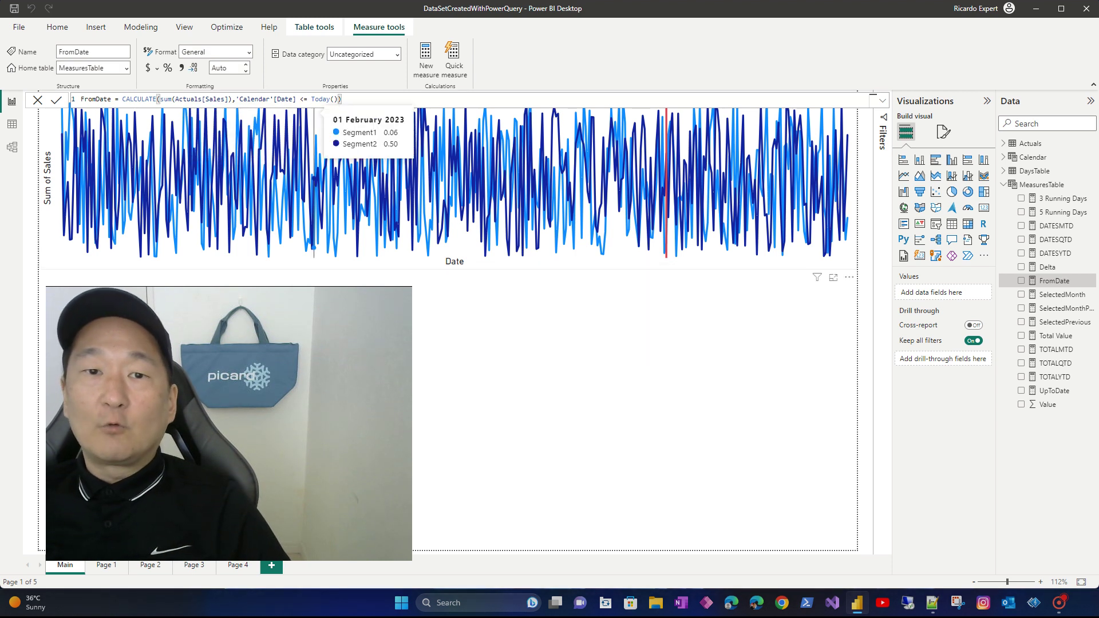
Change the comparison operator in the FromDate date filter to > and commit the measure.
key("BackSpace")
key("BackSpace")
type(">")
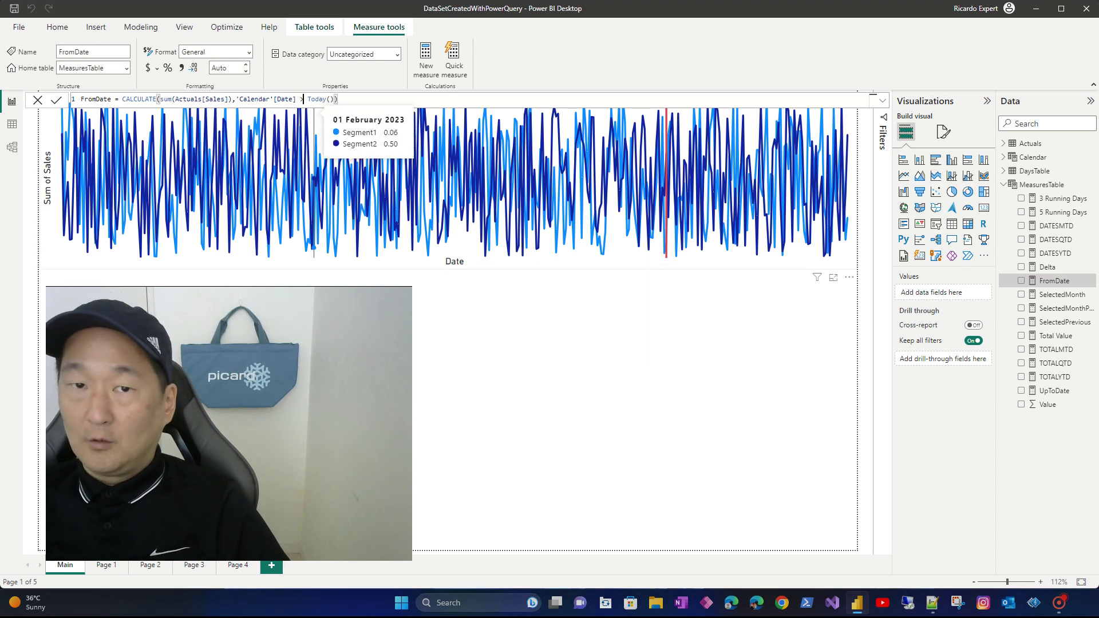
key("Return")
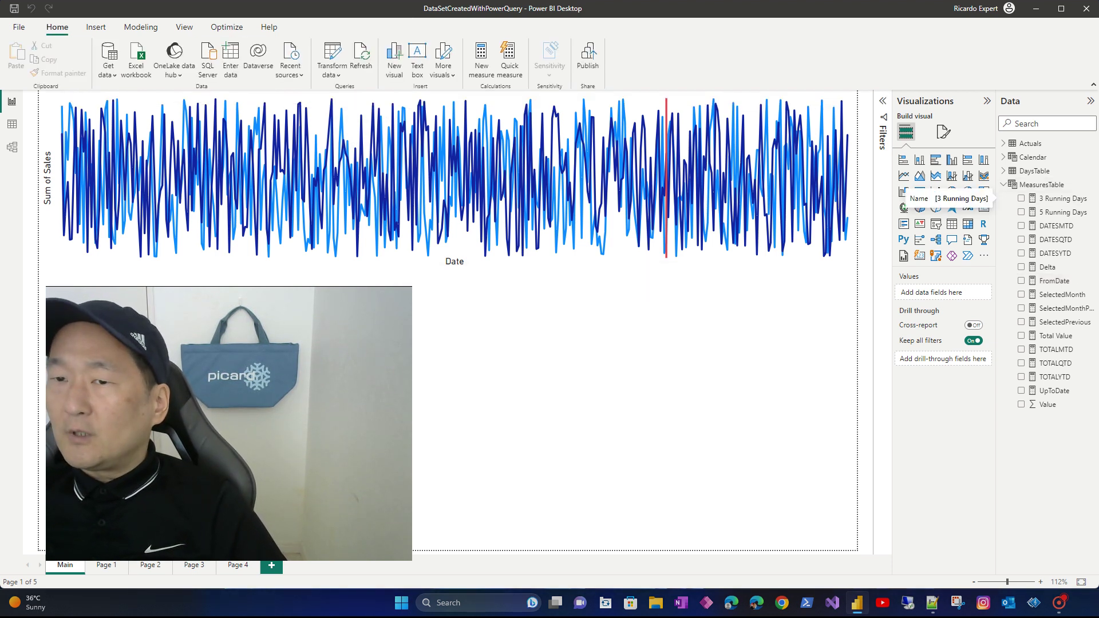
Shift the Sum of Sales line chart down the Main page to free space above it.
left_click(832, 265)
key("Down")
key("Down")
key("Down")
key("Down")
key("Down")
key("Down")
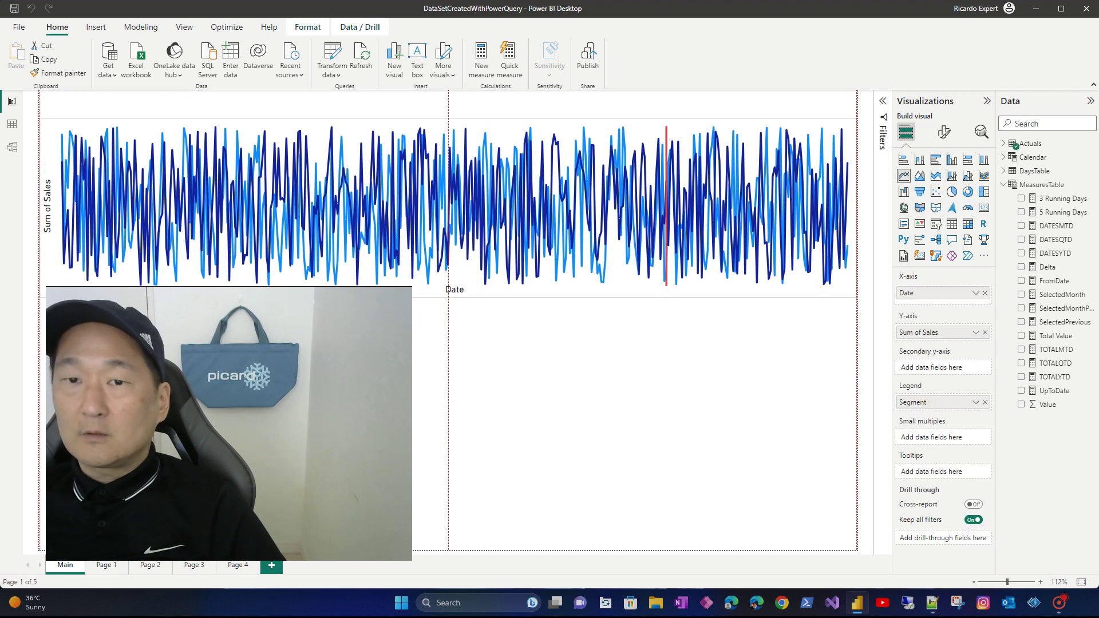
key("Escape")
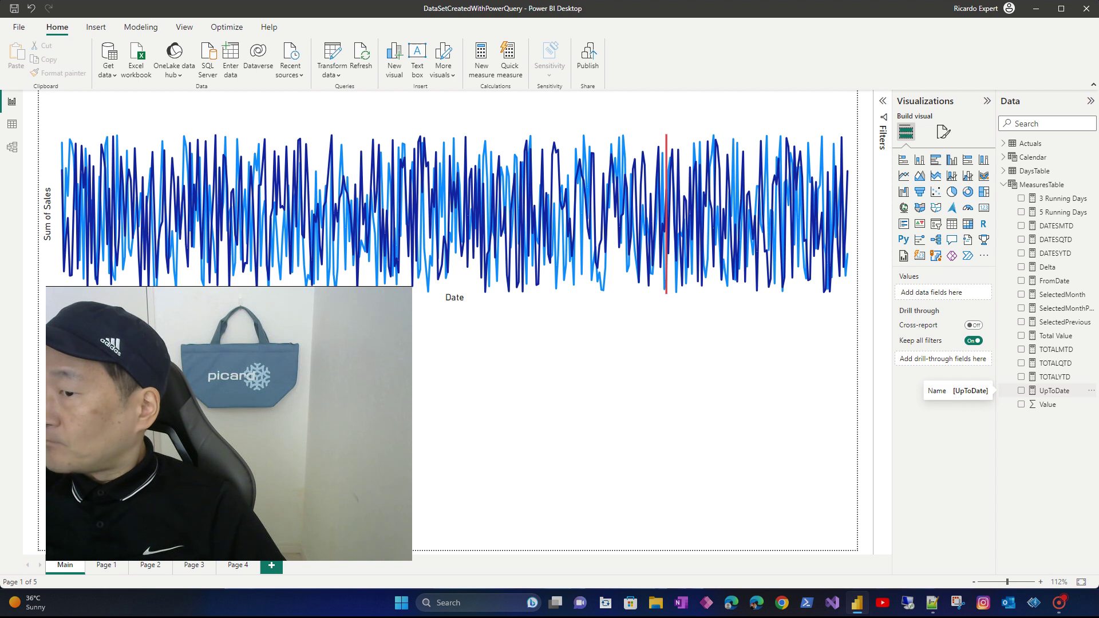
Add a card showing the UpToDate measure and shrink it to a small box below the line chart.
left_click(1021, 391)
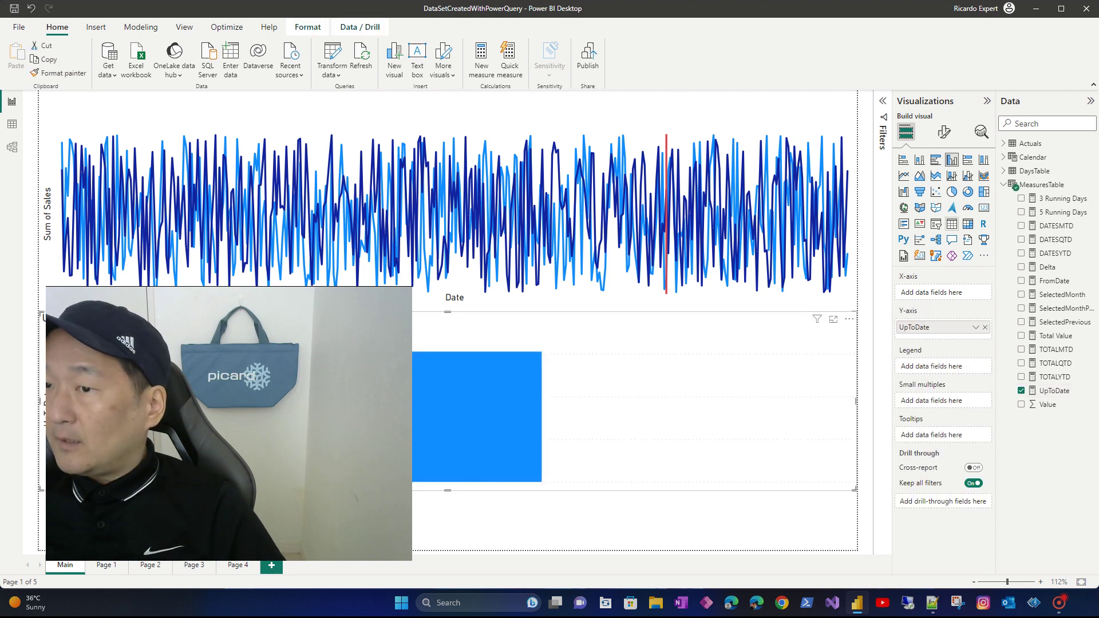
left_click(984, 208)
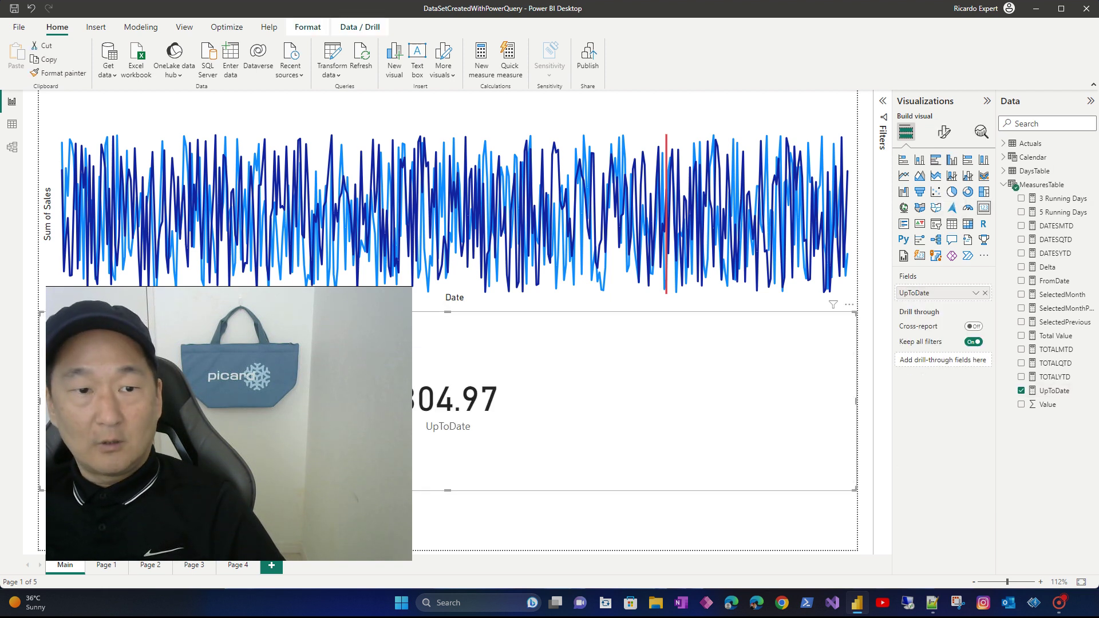
left_click_drag(41, 313, 664, 377)
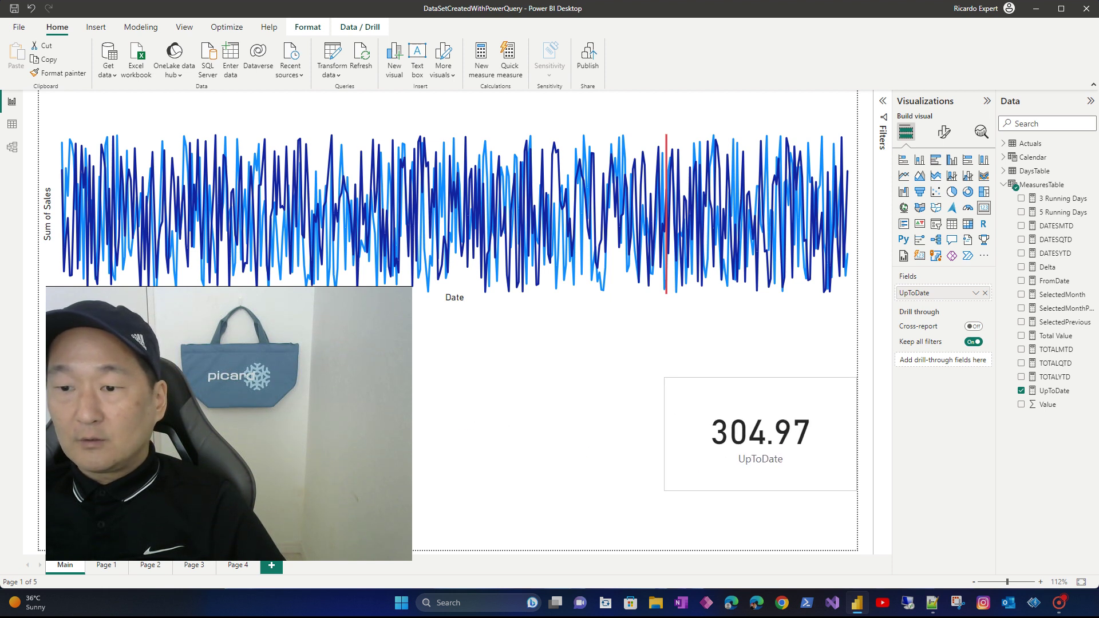
Set the UpToDate card's background transparency to 100%.
left_click(944, 132)
left_click(943, 184)
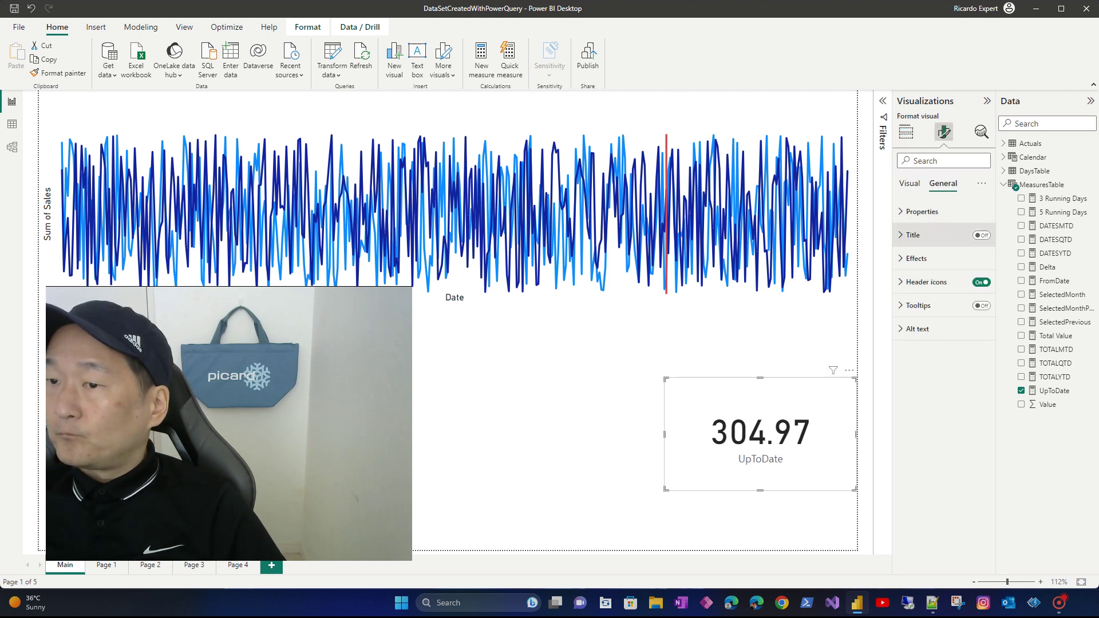
left_click(916, 258)
left_click_drag(943, 349, 983, 349)
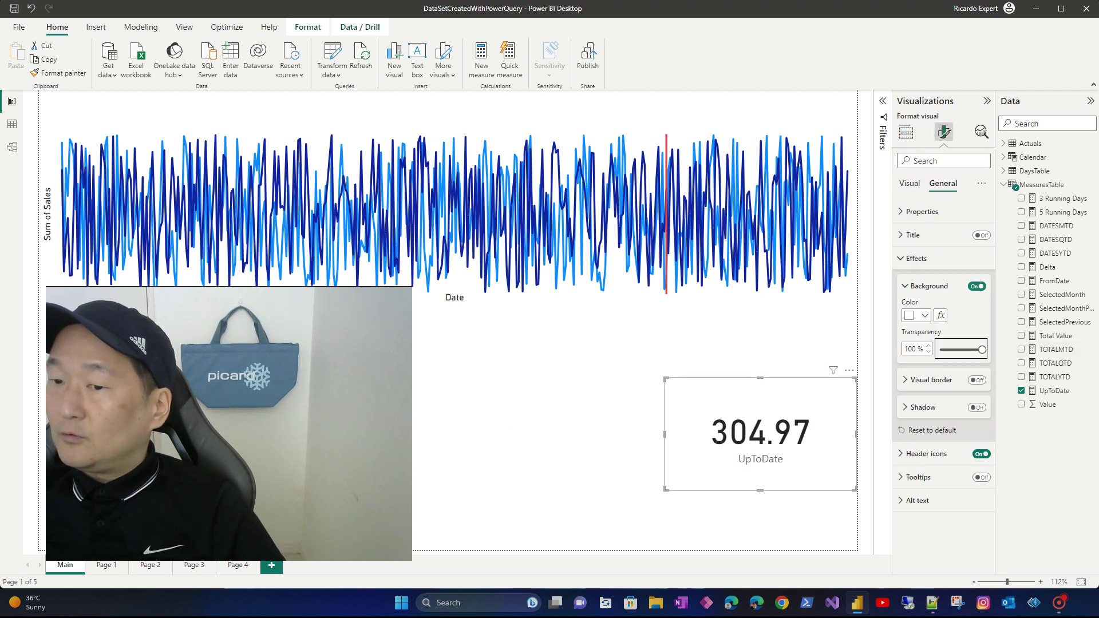
Move the UpToDate card to the top of the page near the red today line and reduce its height.
left_click_drag(801, 409, 650, 122)
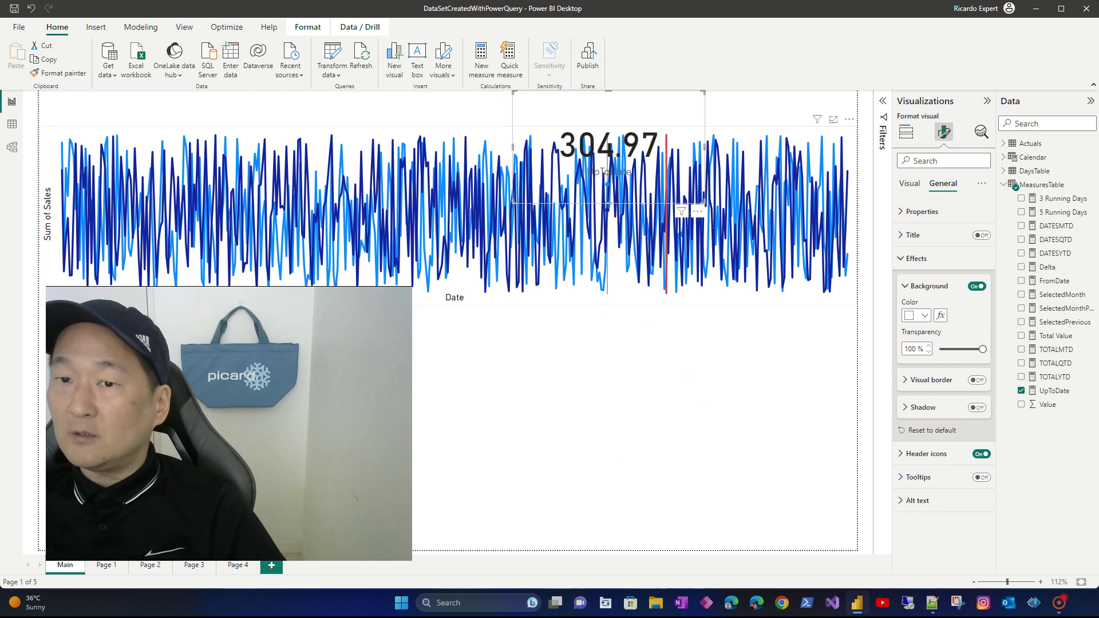
left_click_drag(609, 203, 609, 150)
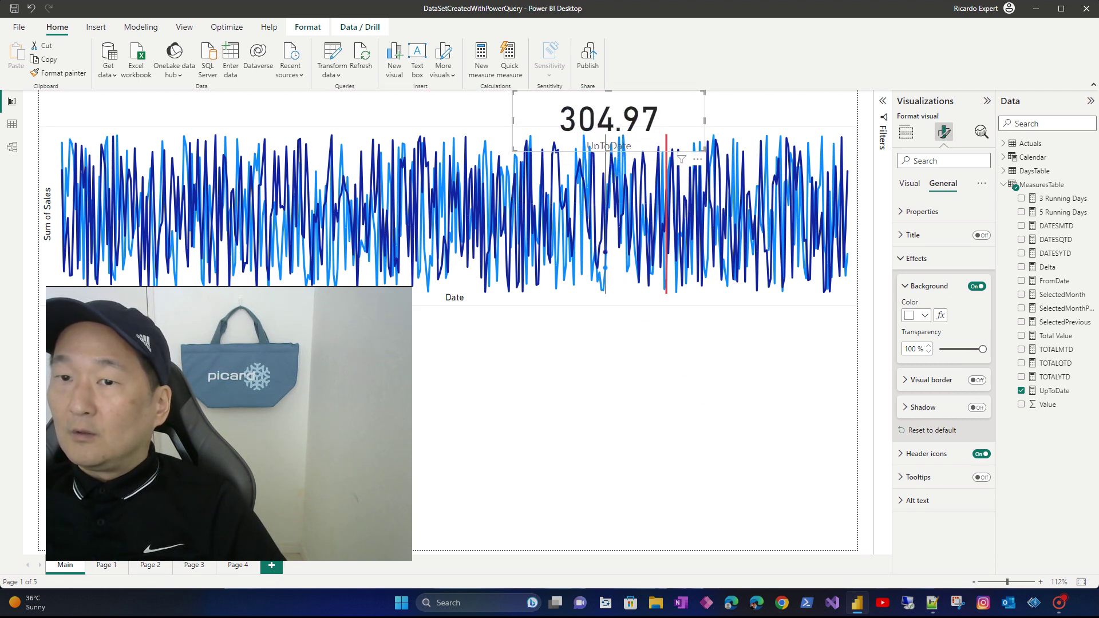
left_click(905, 132)
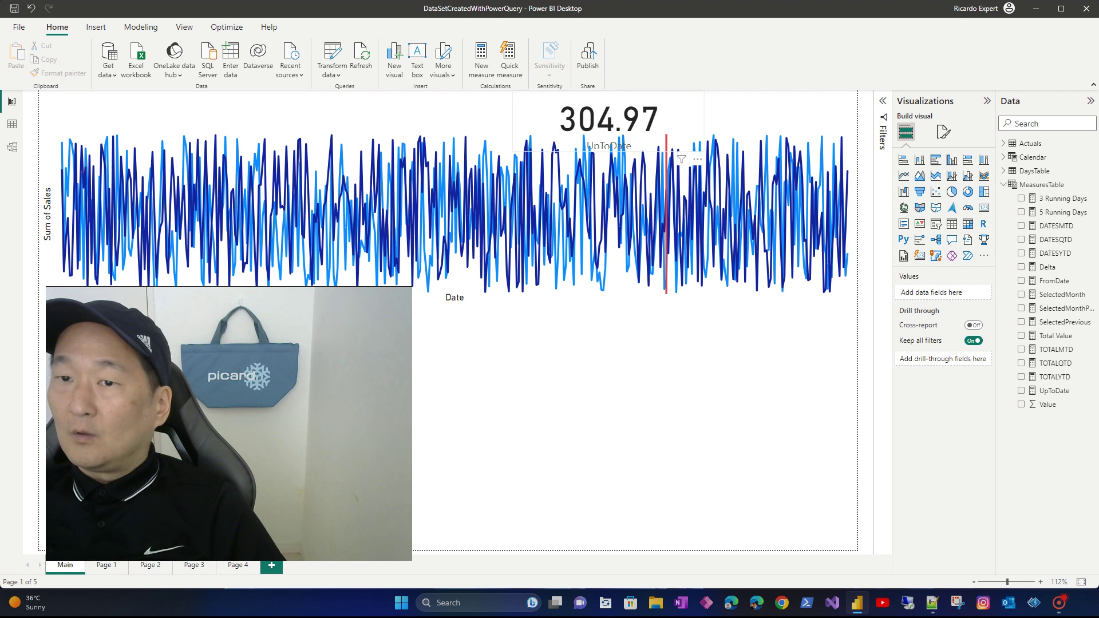
left_click_drag(608, 119, 608, 123)
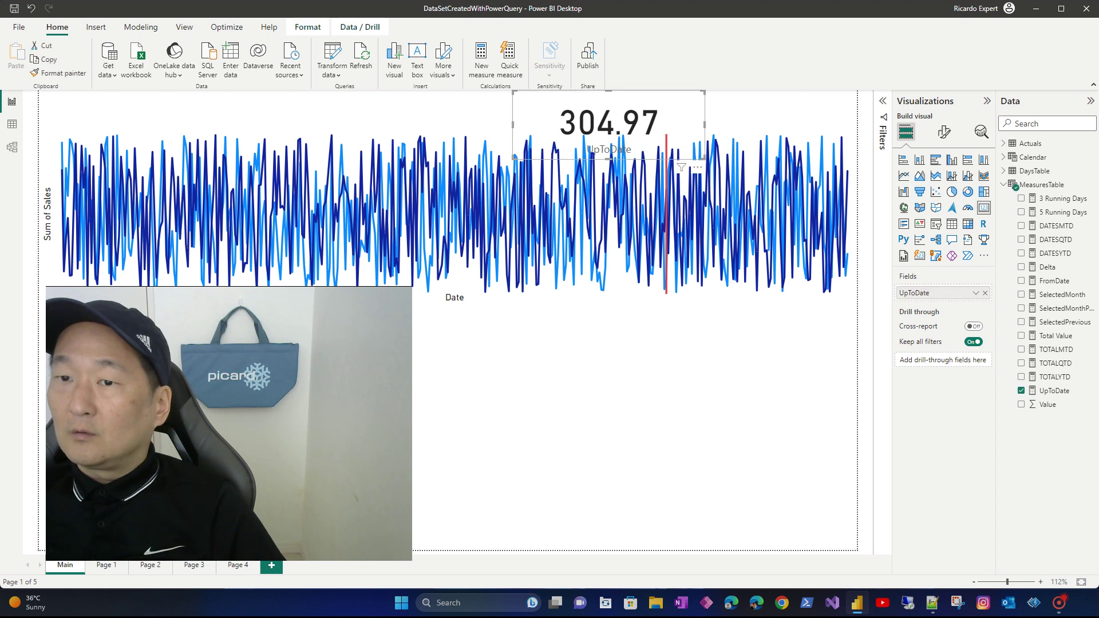
Move the line chart slightly lower beneath the card and set its background transparency to 100%.
mouse_move(751, 210)
left_mouse_down()
mouse_move(751, 234)
mouse_move(751, 224)
left_mouse_up()
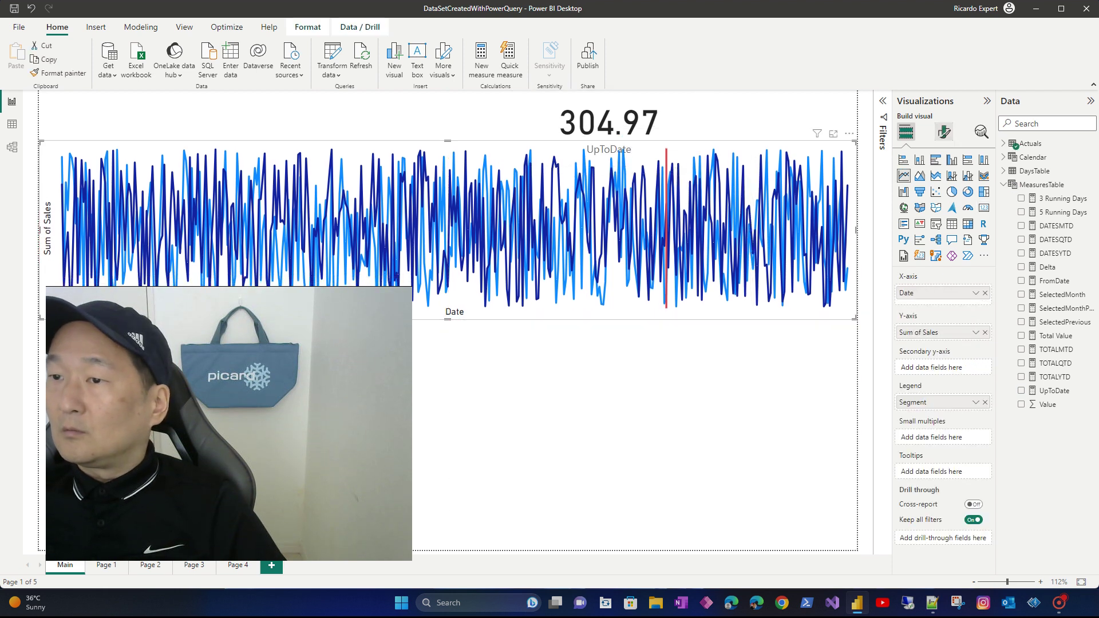
left_click(944, 132)
left_click(942, 183)
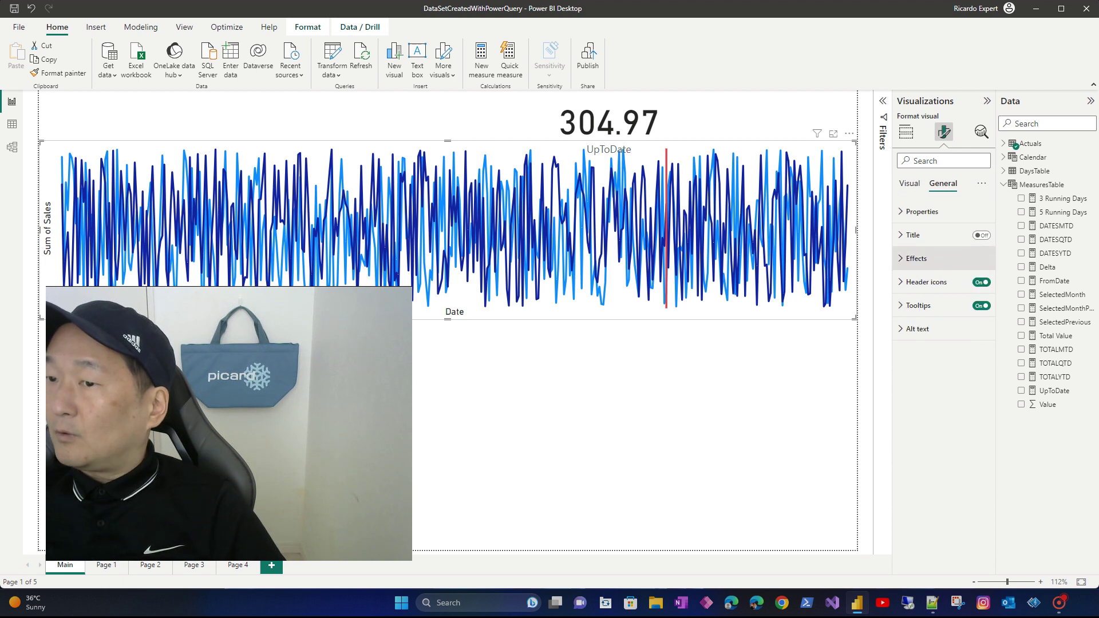
left_click(916, 258)
left_click_drag(943, 349, 982, 349)
Duplicate the UpToDate card and space the two cards side by side around the red today line.
left_click(658, 132)
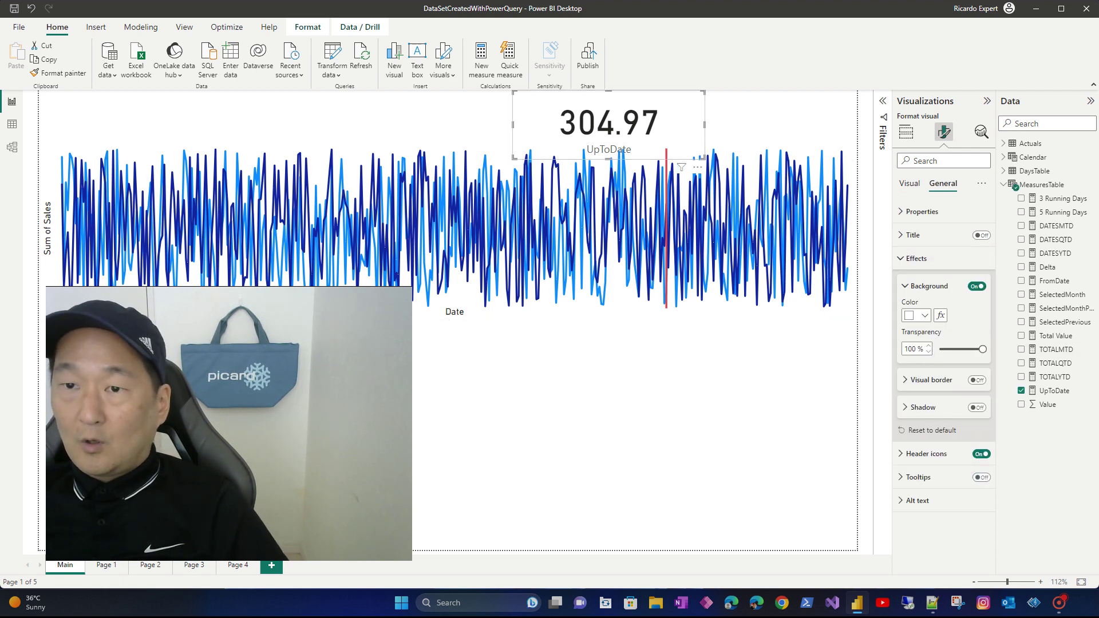
key("ctrl+c")
key("ctrl+v")
left_click_drag(644, 150, 714, 151)
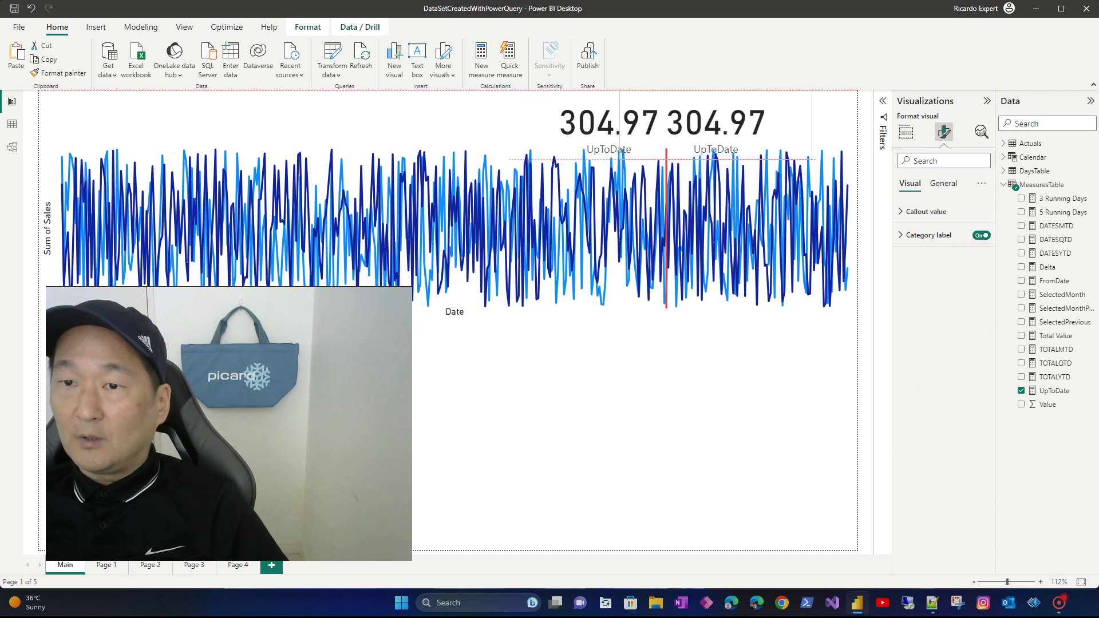
left_click_drag(594, 150, 584, 150)
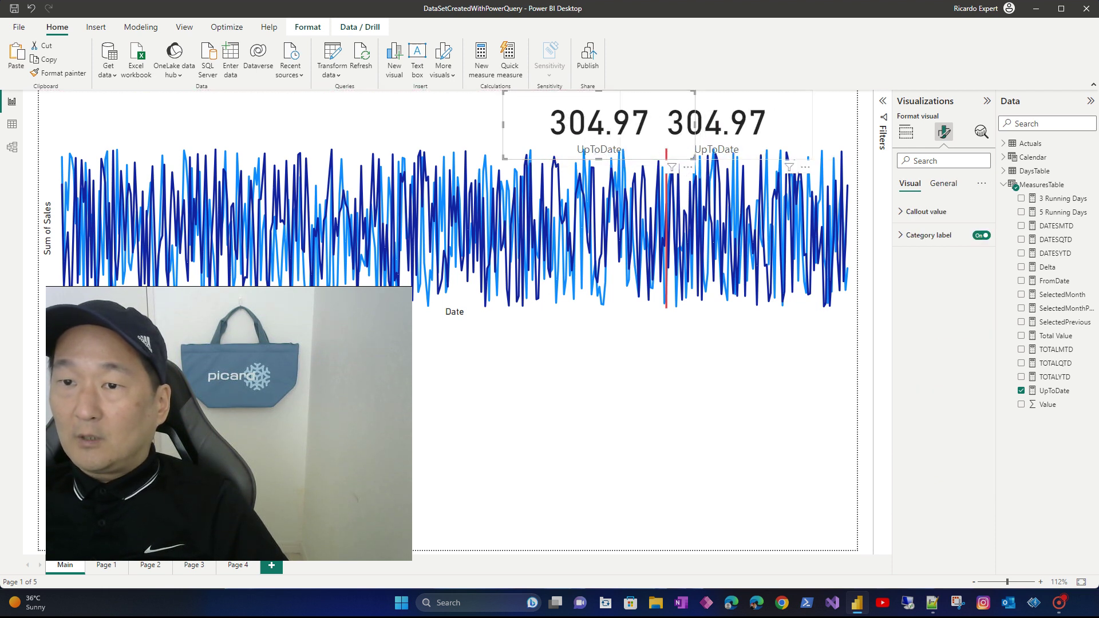
left_click_drag(717, 131, 724, 132)
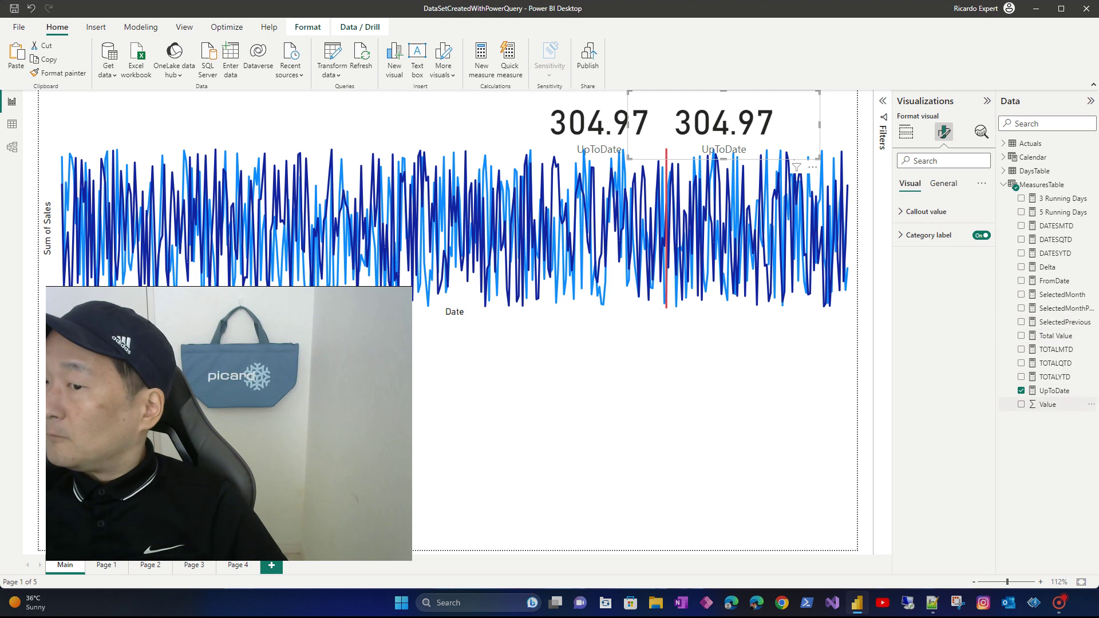
Replace UpToDate with FromDate in the duplicated card and lower the line chart's top edge clear of both cards.
left_click(1021, 390)
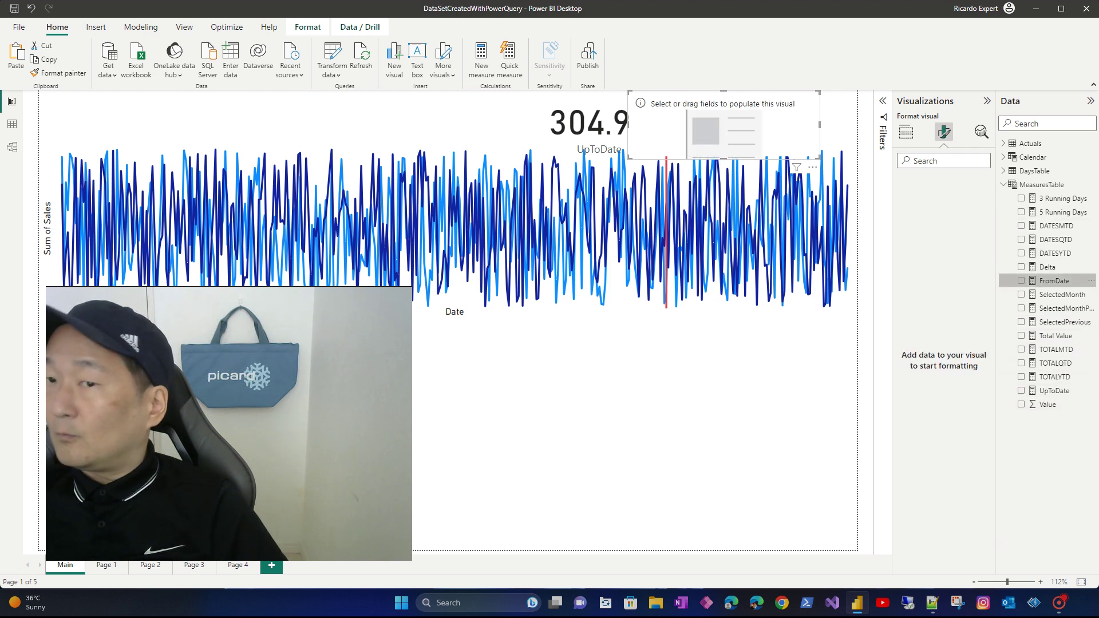
left_click(1021, 281)
key("Escape")
left_click_drag(724, 132, 720, 131)
left_click(686, 389)
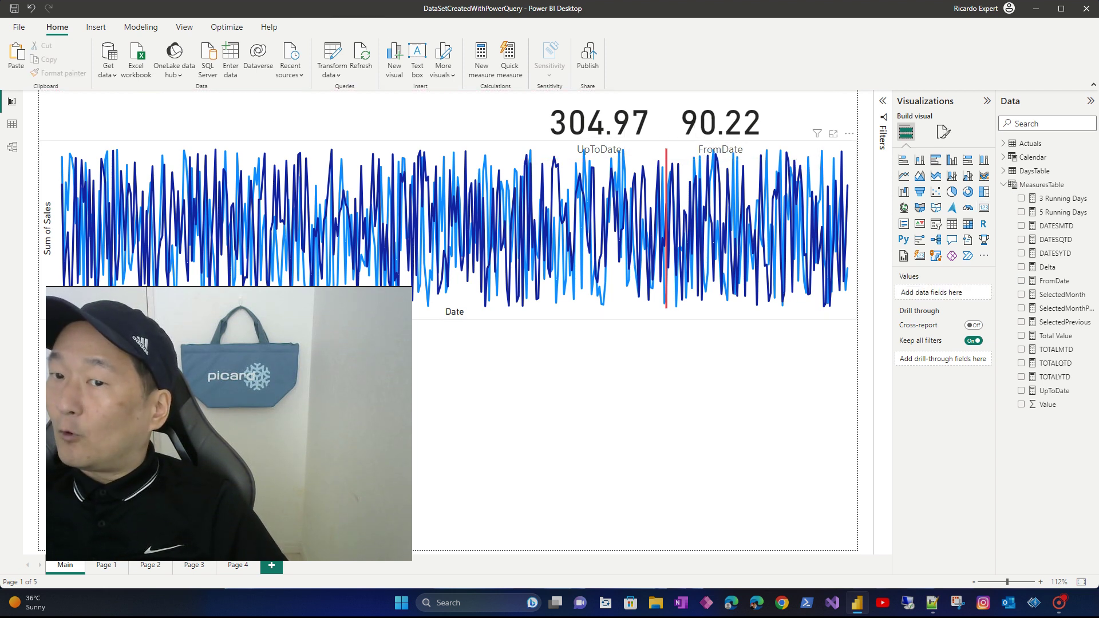
left_click(635, 257)
key("Escape")
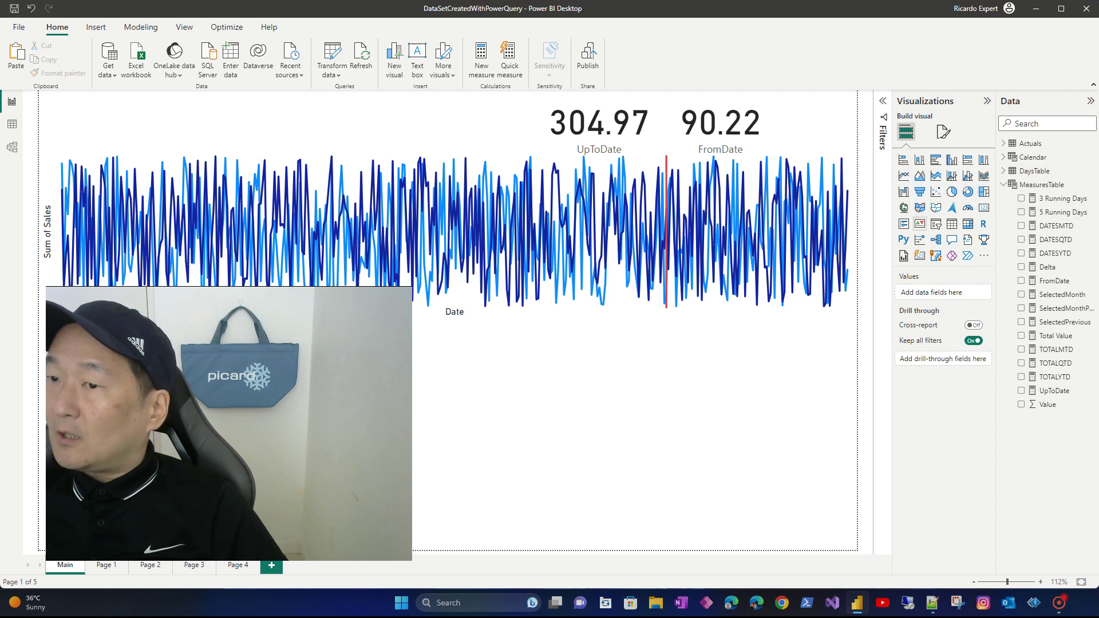
Add a multi-row card below the line chart with the fields Segment, UpToDate and FromDate.
left_click(904, 224)
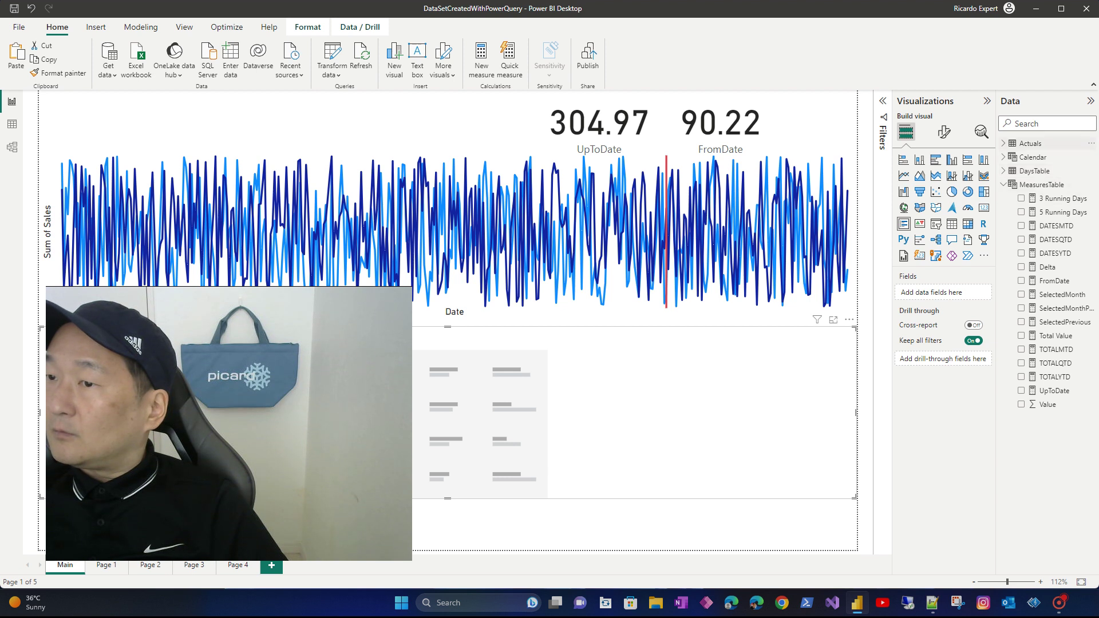
left_click(1025, 143)
left_click(1021, 171)
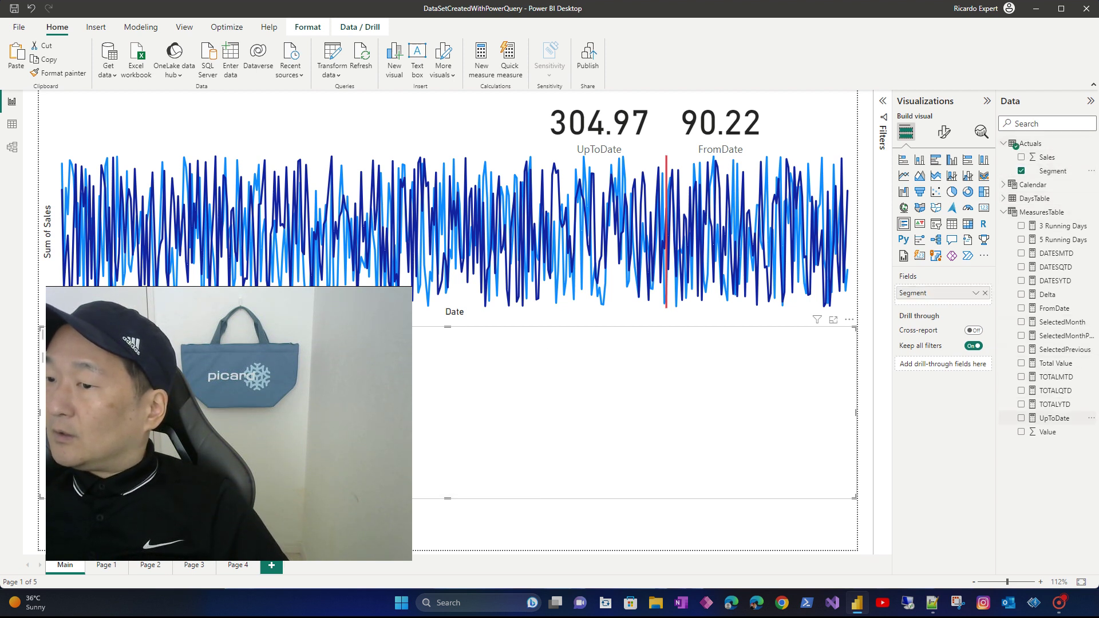
left_click(1021, 418)
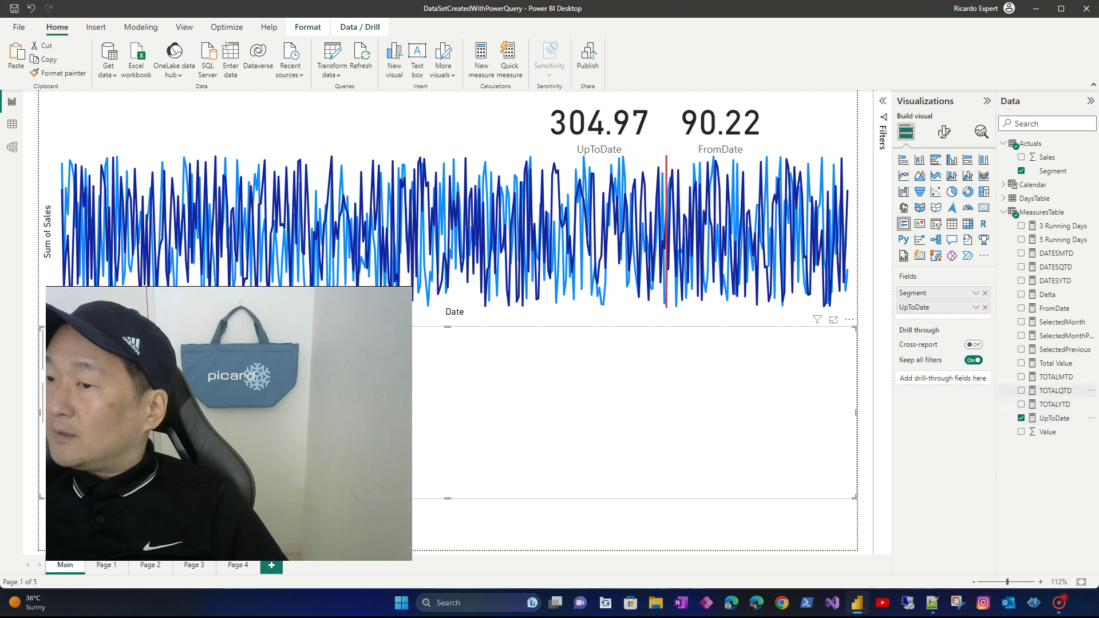
left_click(1021, 308)
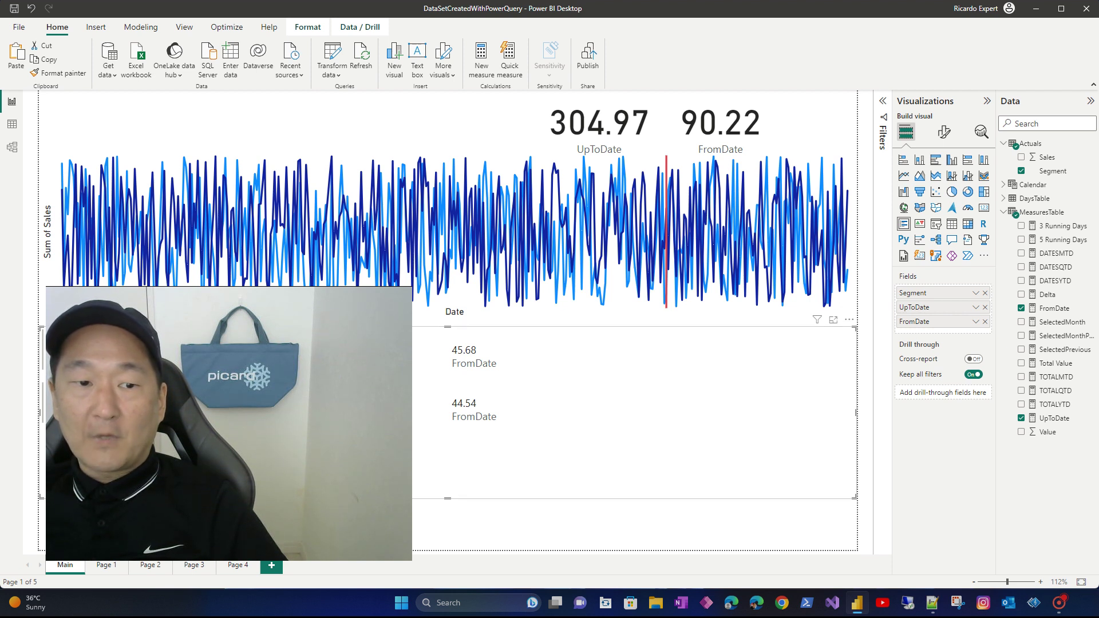
Narrow and shorten the multi-row card and centre it beneath the line chart, roughly under the red today line.
left_click_drag(40, 413, 684, 413)
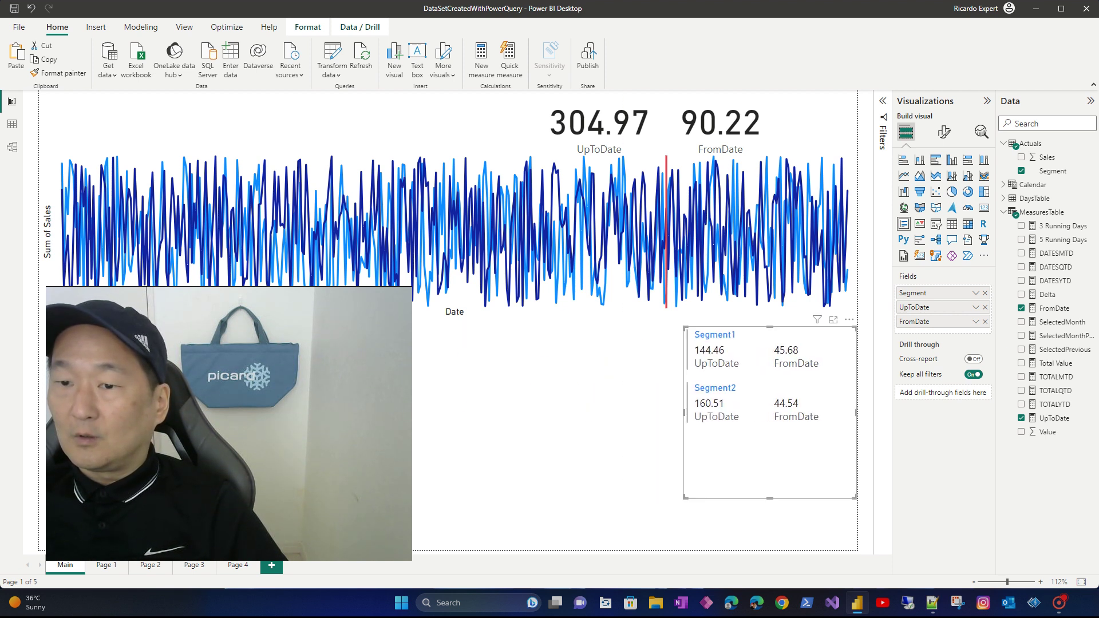
left_click_drag(767, 452, 682, 445)
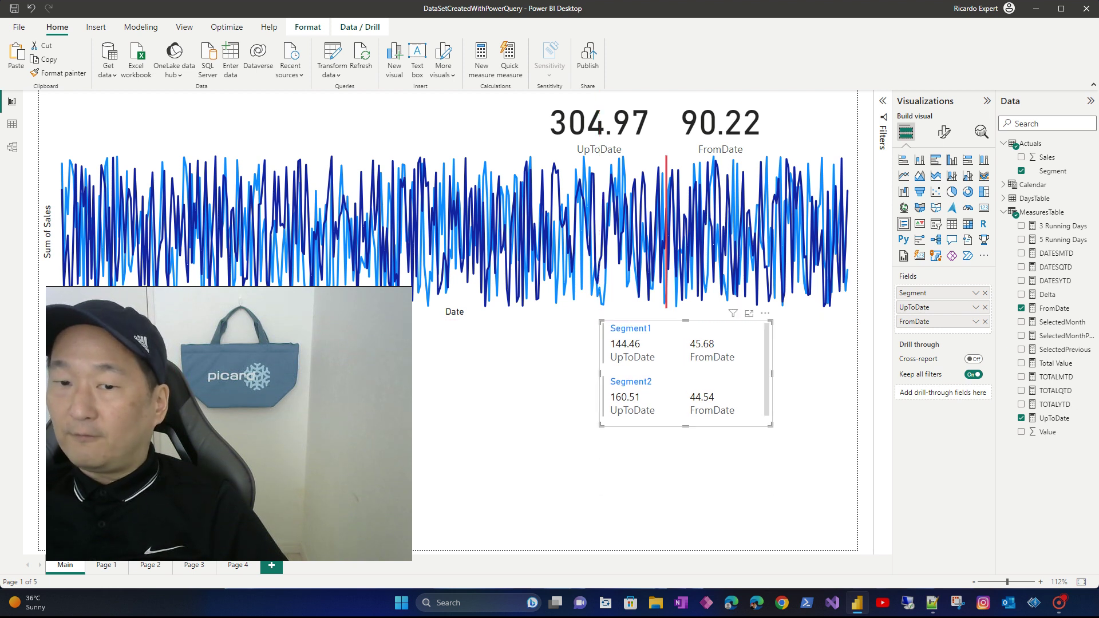
key("Escape")
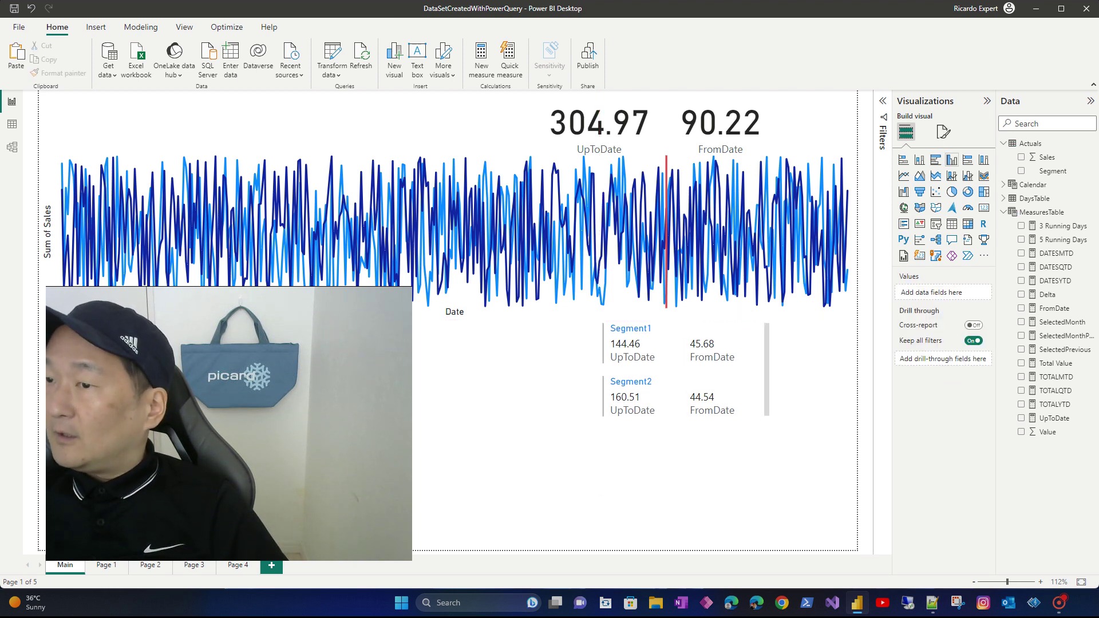
Add a new slicer on the Segment field of the Actuals table and open its slicer settings.
left_click(1021, 171)
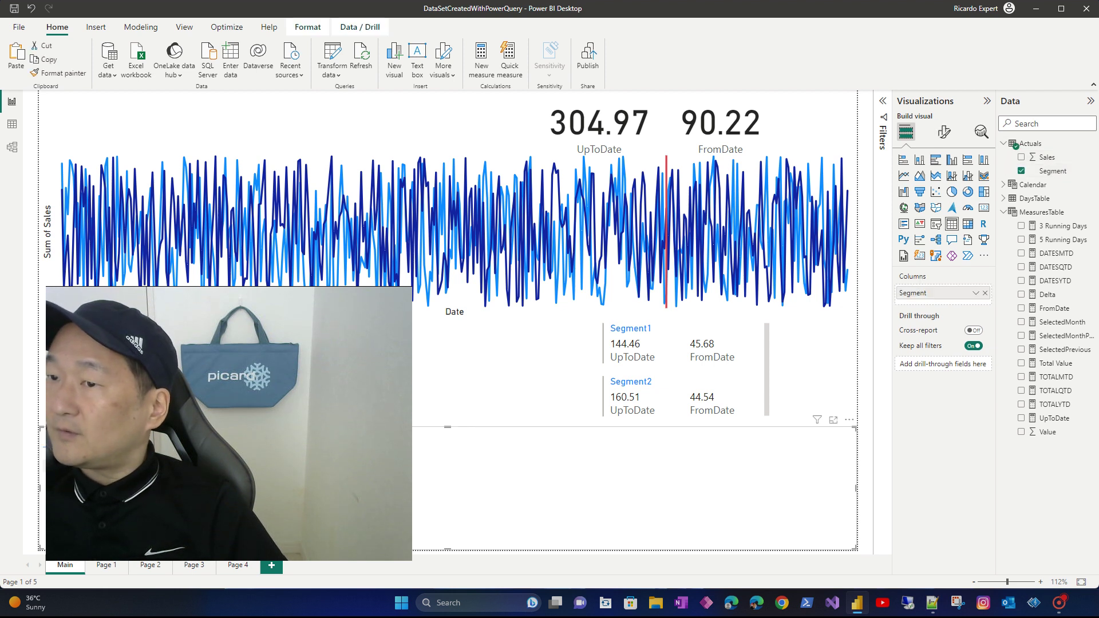
left_click(943, 132)
left_click(906, 132)
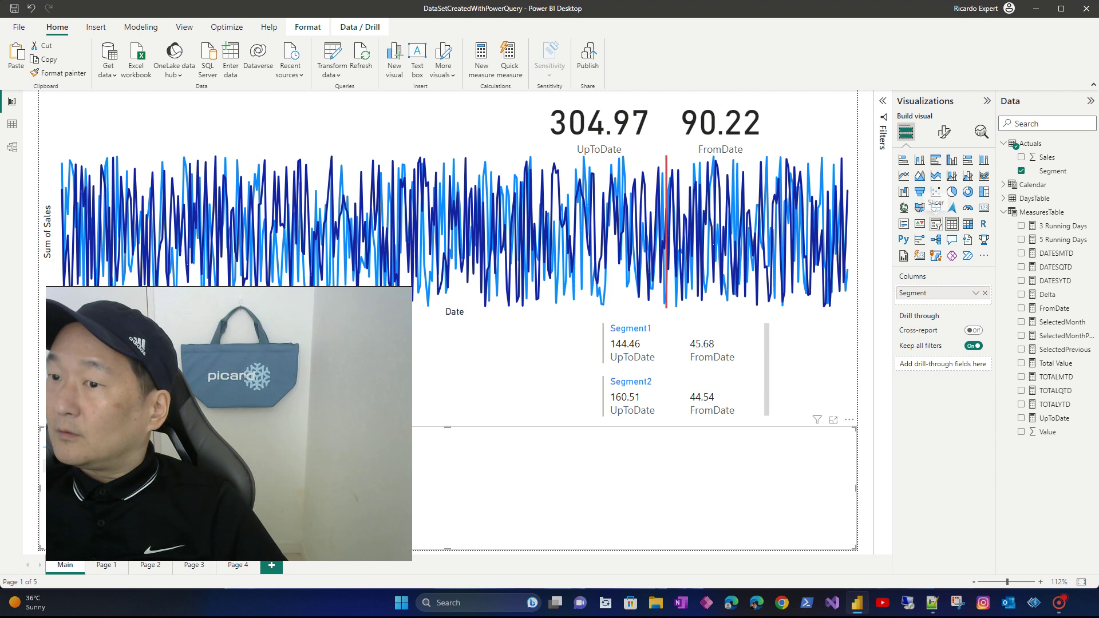
left_click(936, 223)
left_click(943, 132)
left_click(928, 211)
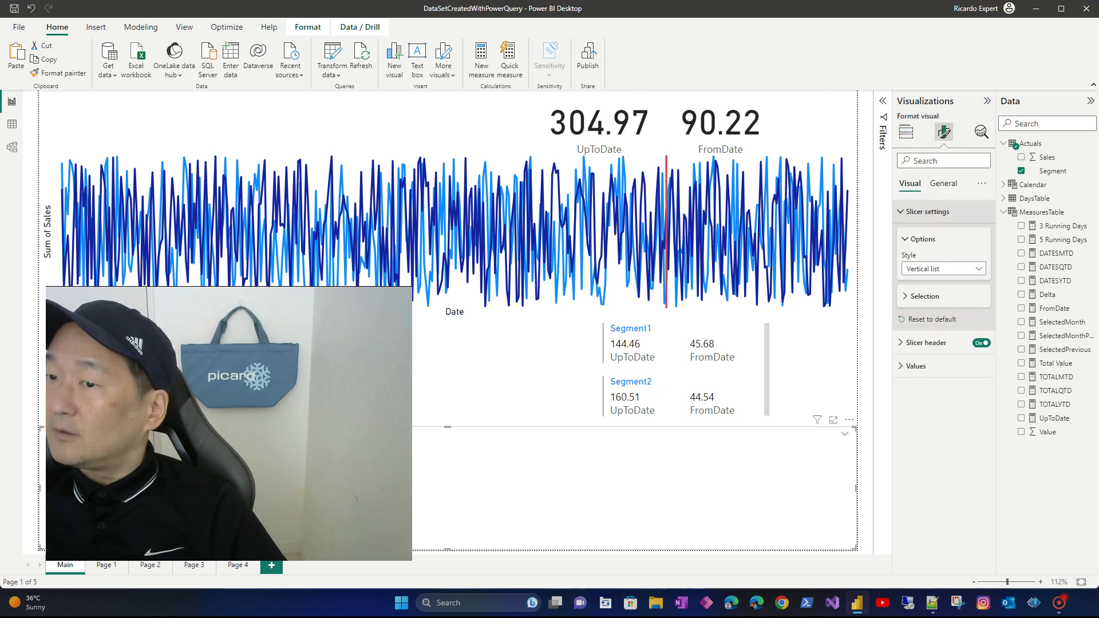
Set the Segment slicer style to Tile and shrink it into the page's upper-left corner with both tiles side by side.
left_click(944, 268)
left_click(922, 284)
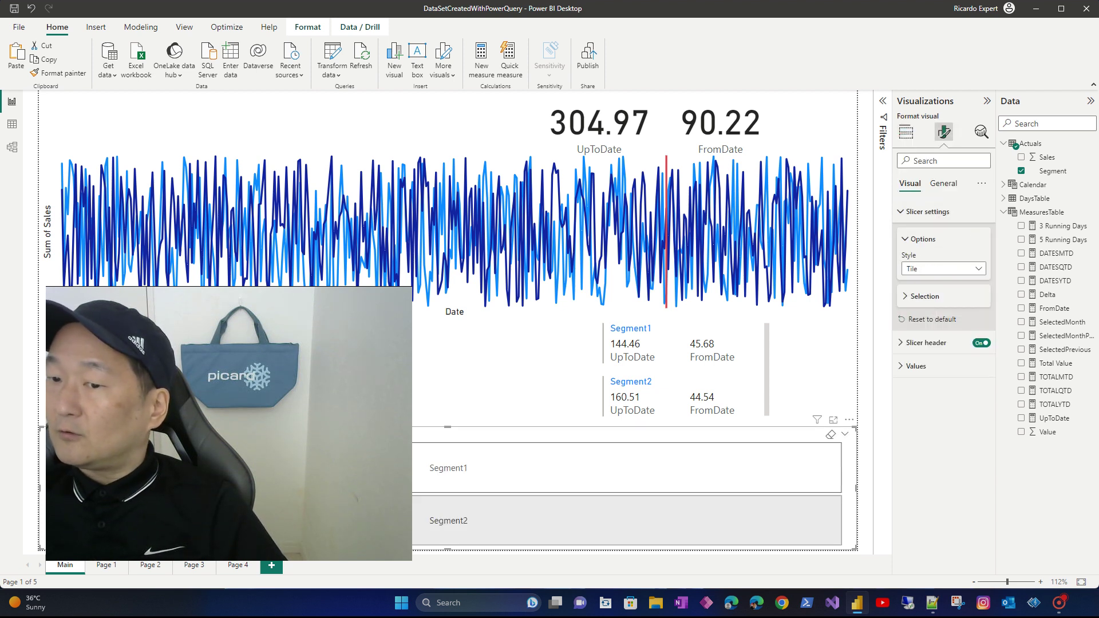
left_click_drag(515, 435, 515, 98)
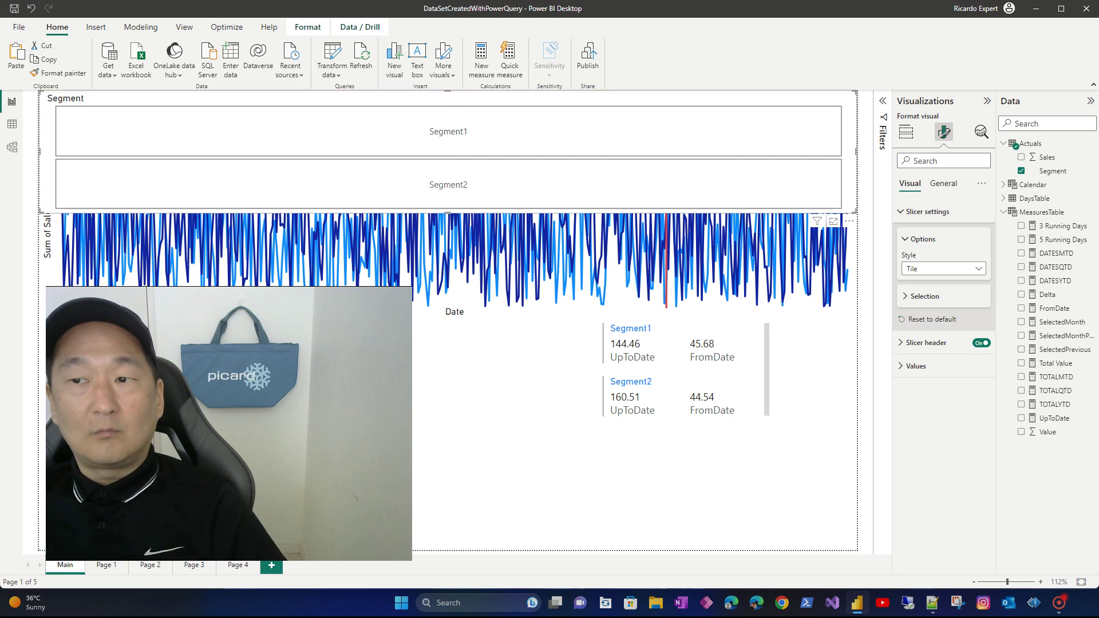
left_click_drag(857, 212, 239, 141)
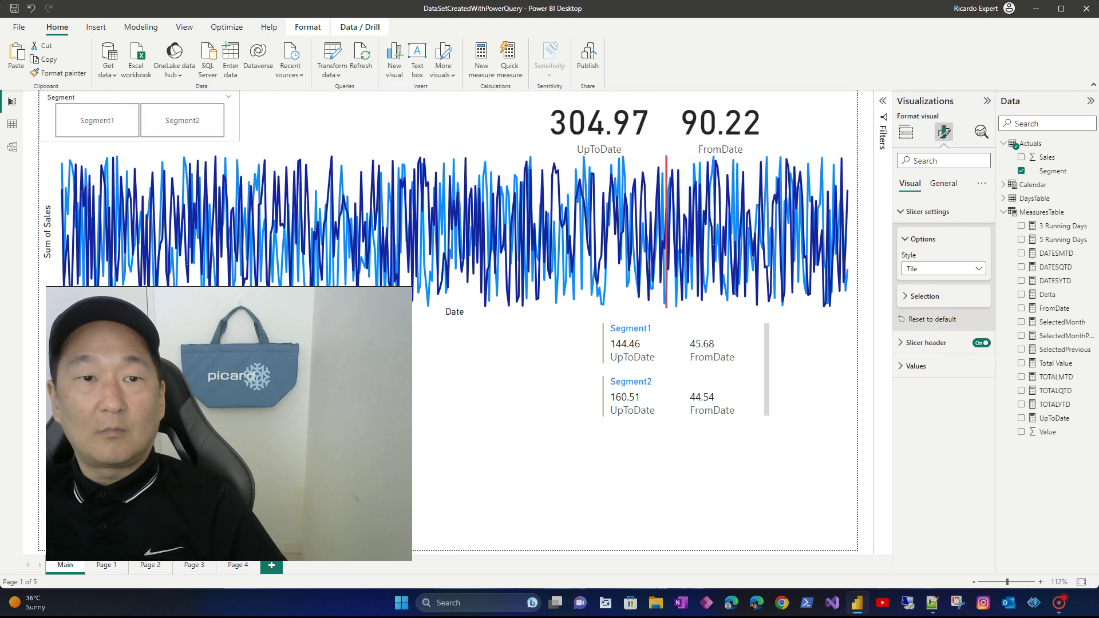
Test the Segment slicer by filtering on Segment1 and Segment2, ending with no segment filter applied.
left_click(97, 120)
left_click(182, 120)
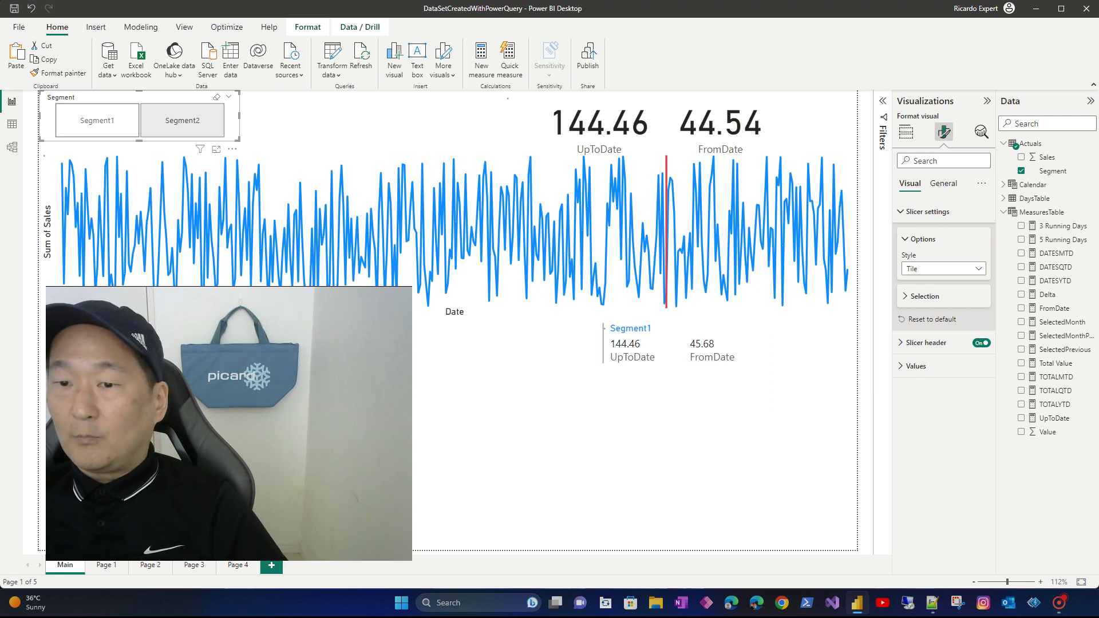
left_click(97, 120)
left_click(96, 121)
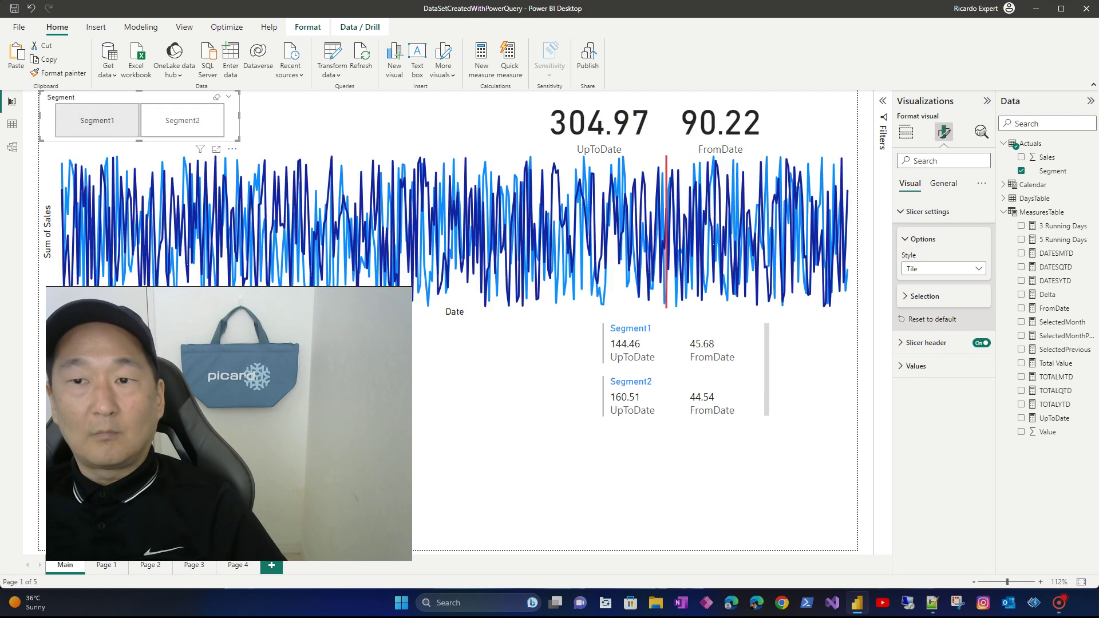
key("Escape")
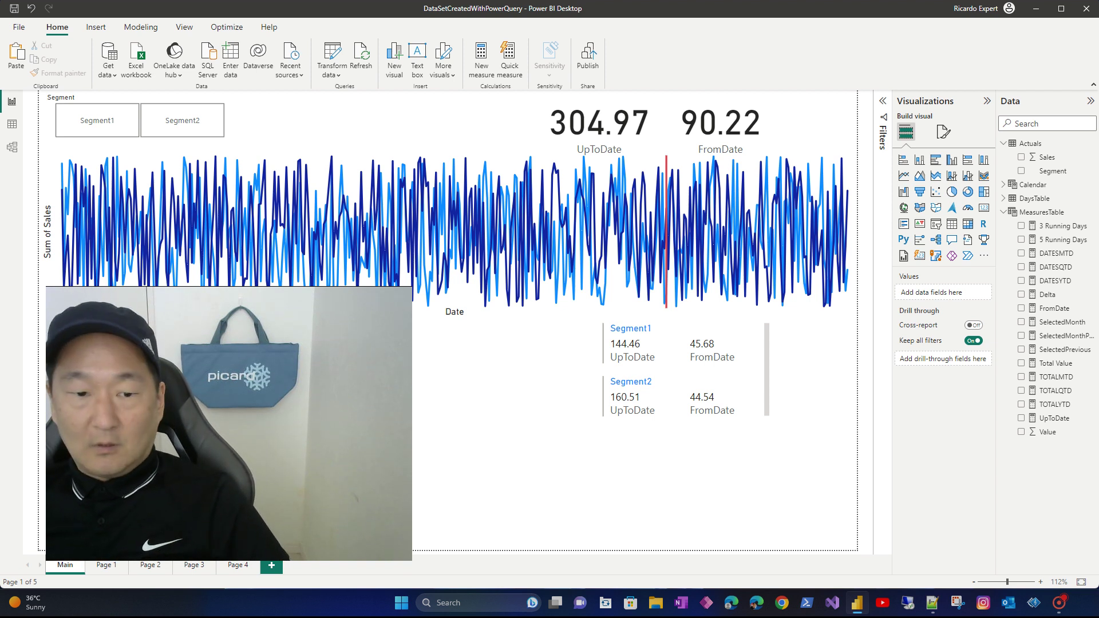
Review the visuals on Page 1, Page 2, Page 3 and Page 4 of the report.
left_click(106, 565)
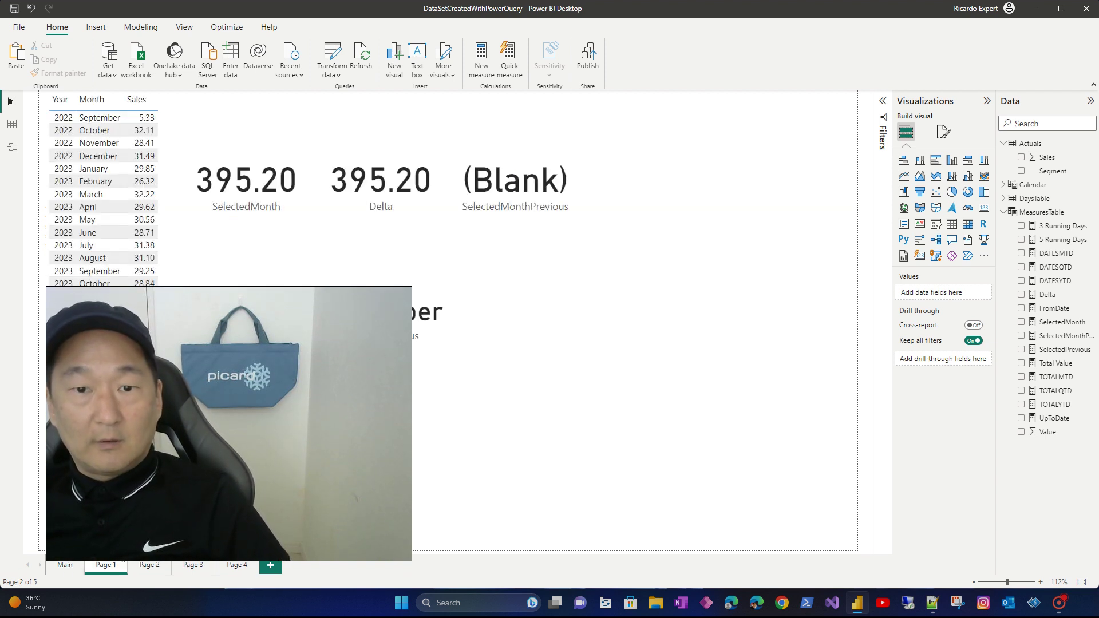
left_click(149, 565)
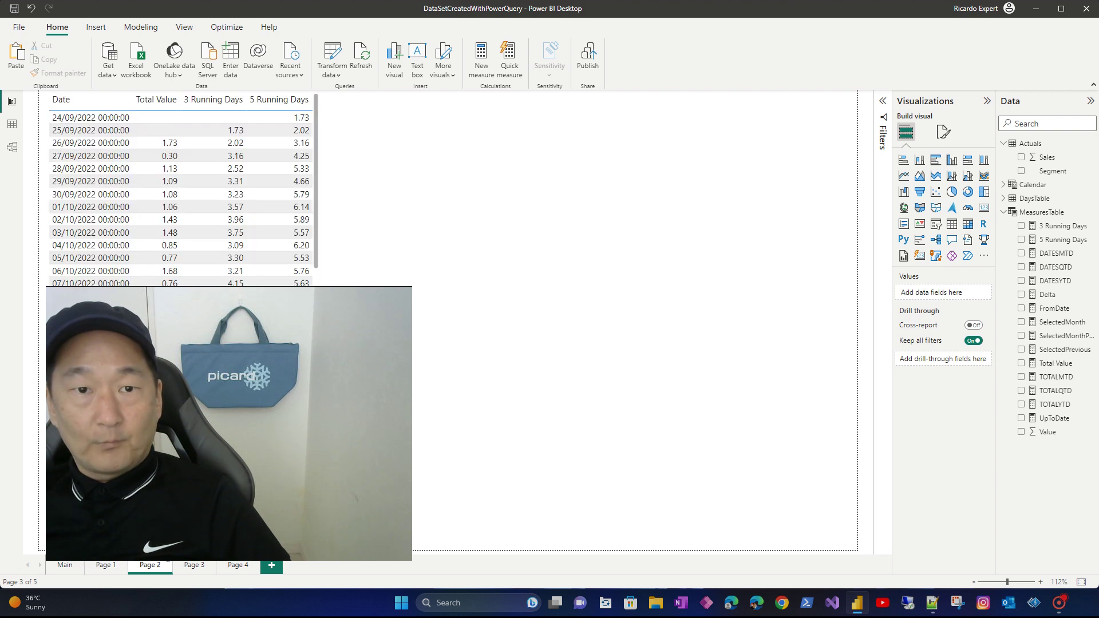
left_click(194, 565)
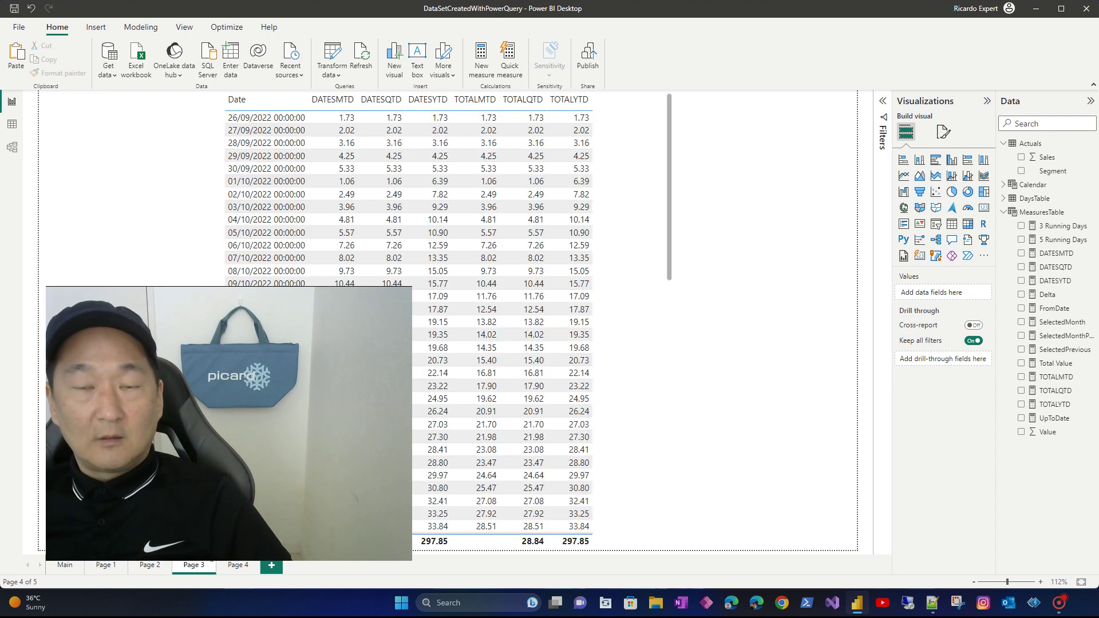
left_click(238, 565)
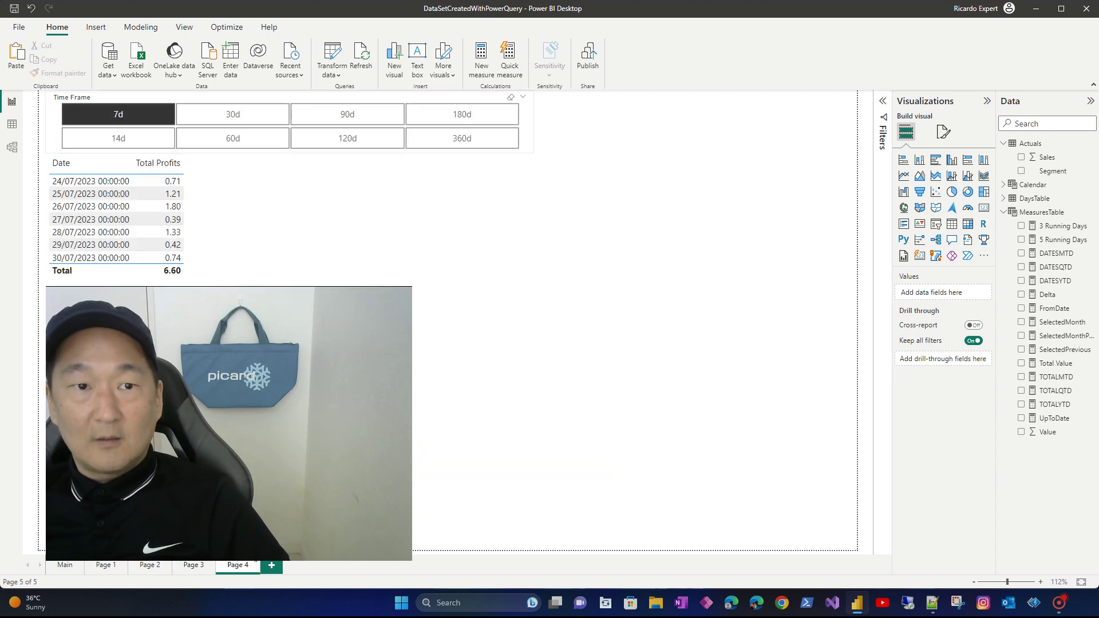
Try the 30d and 90d options of Page 4's Time Frame slicer, finishing with 7d selected.
left_click(213, 116)
left_click(319, 121)
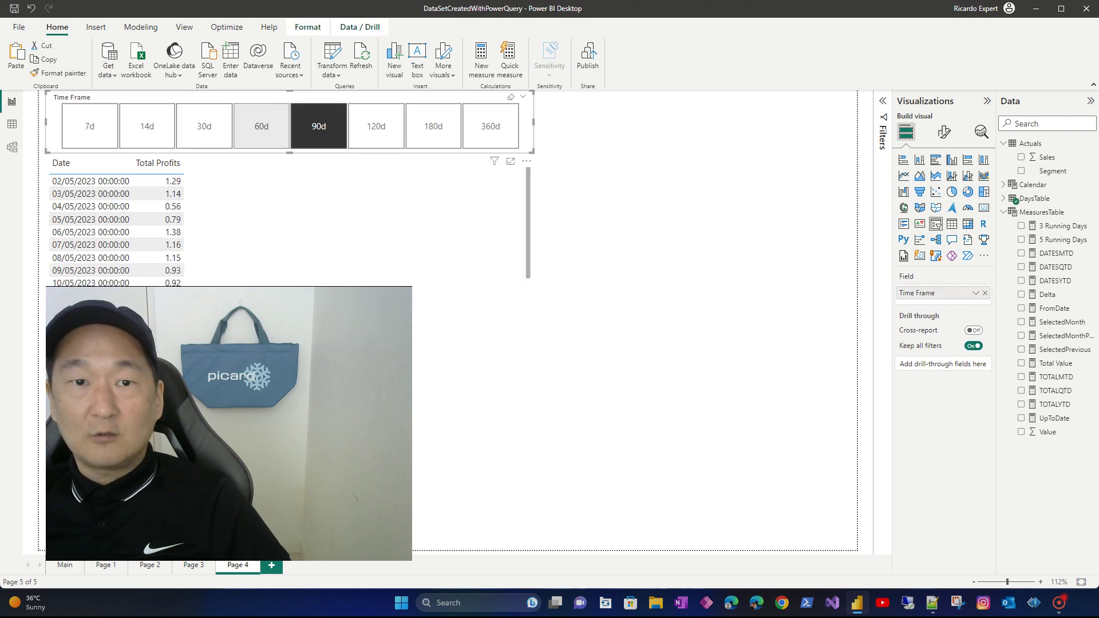
left_click(89, 126)
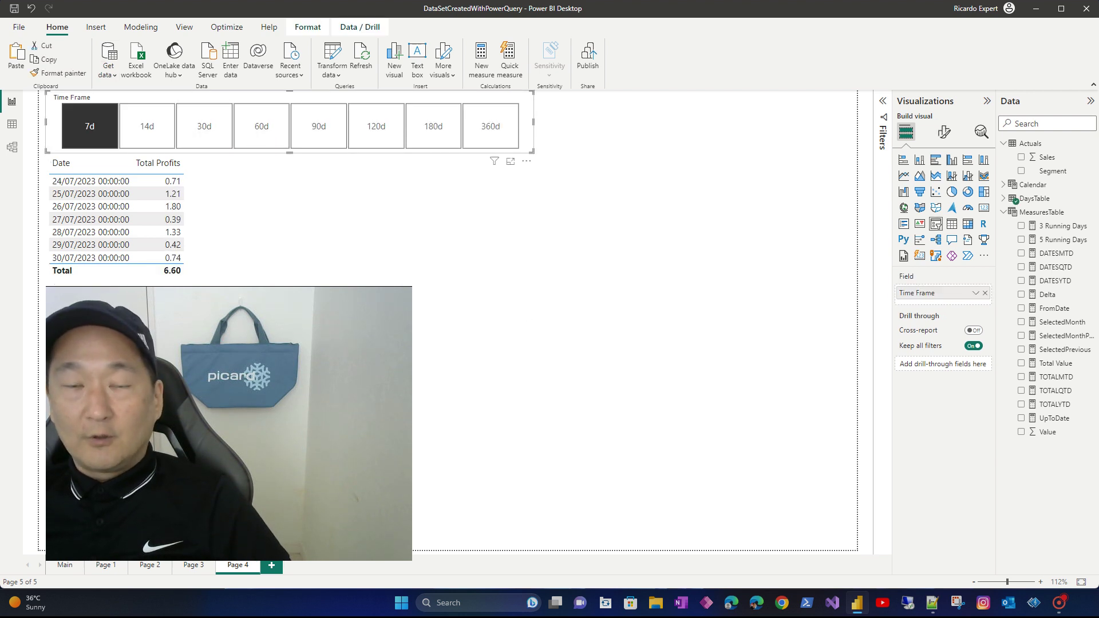
left_click(629, 229)
Return to the Main page and check Segment1 and Segment2 again in the slicer, leaving neither selected.
left_click(65, 565)
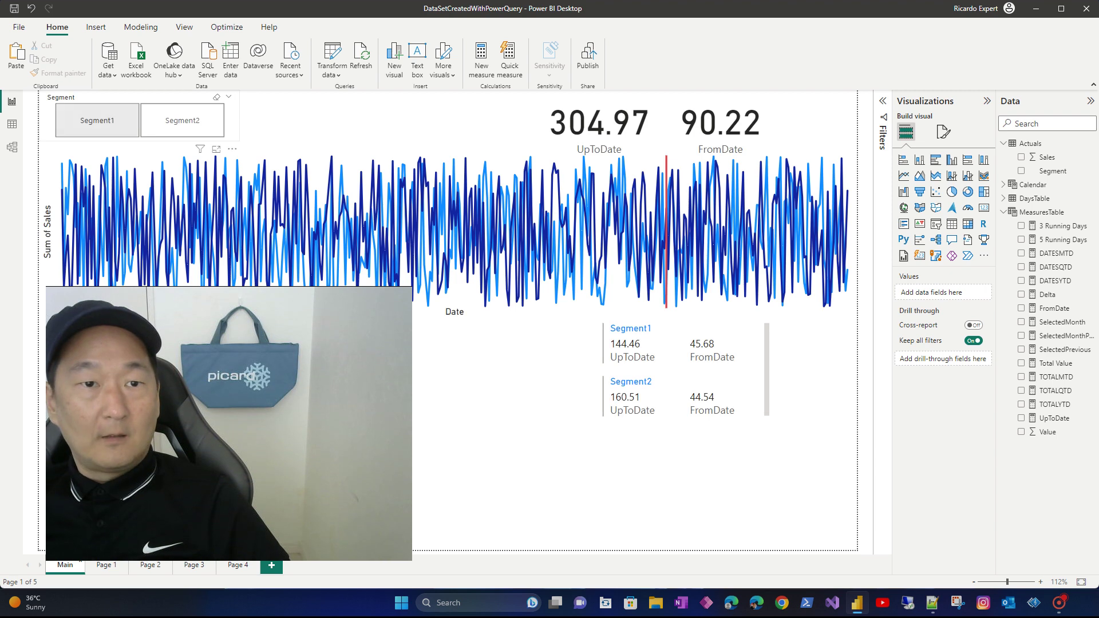
left_click(98, 121)
left_click(98, 121)
left_click(182, 120)
left_click(182, 121)
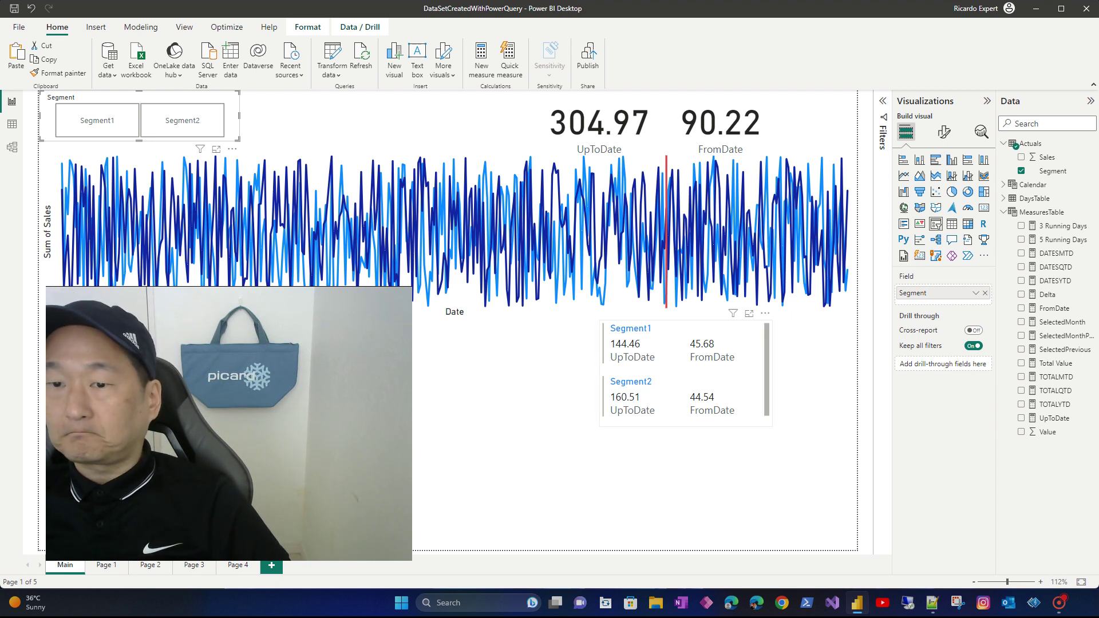
key("Escape")
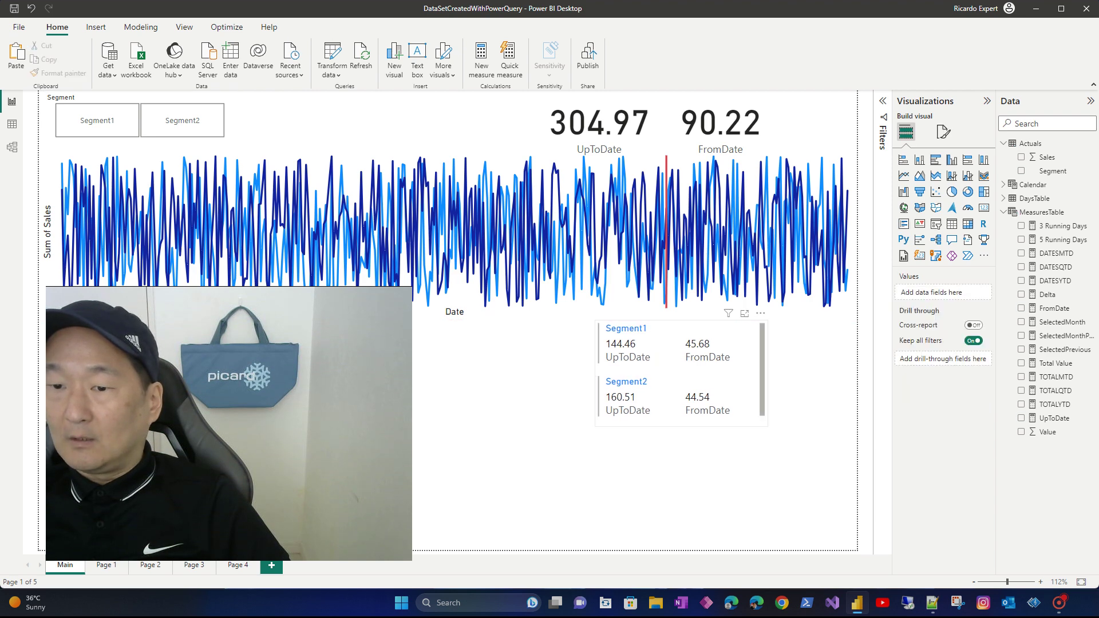
Shift the multi-row card slightly left, make it tall enough to remove its scrollbar, and save the report.
left_click(664, 397)
left_click(664, 397)
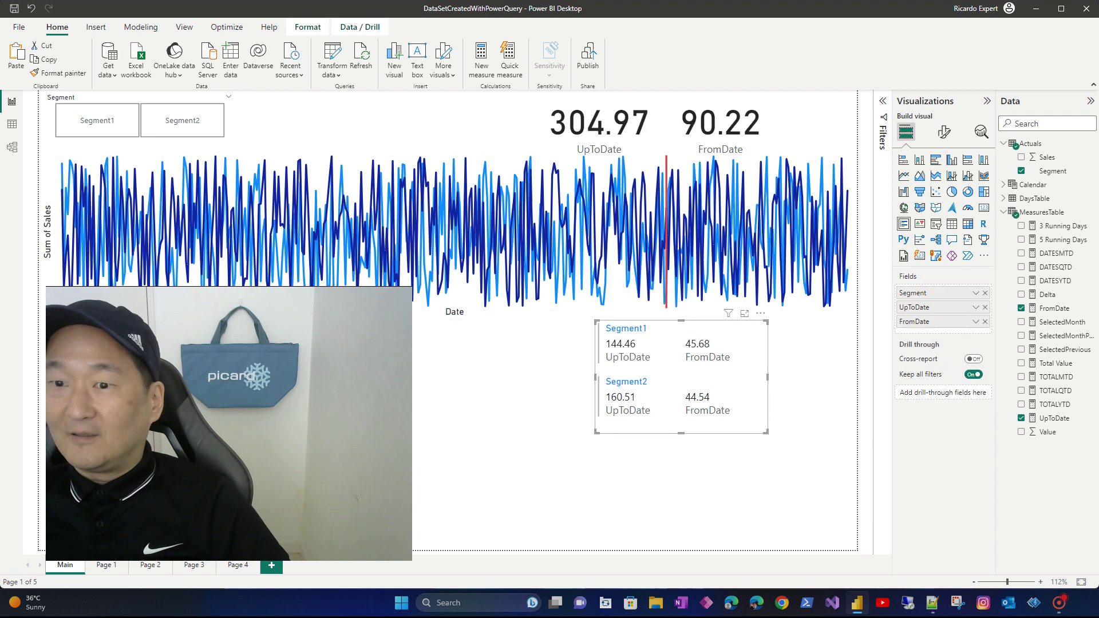
left_click(675, 480)
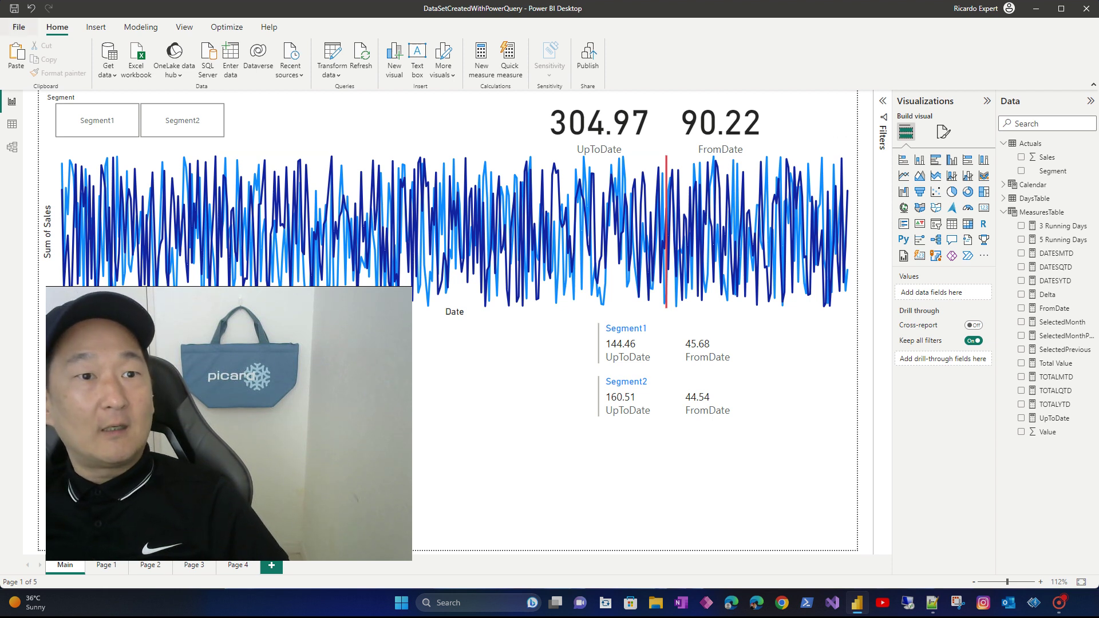
left_click(14, 8)
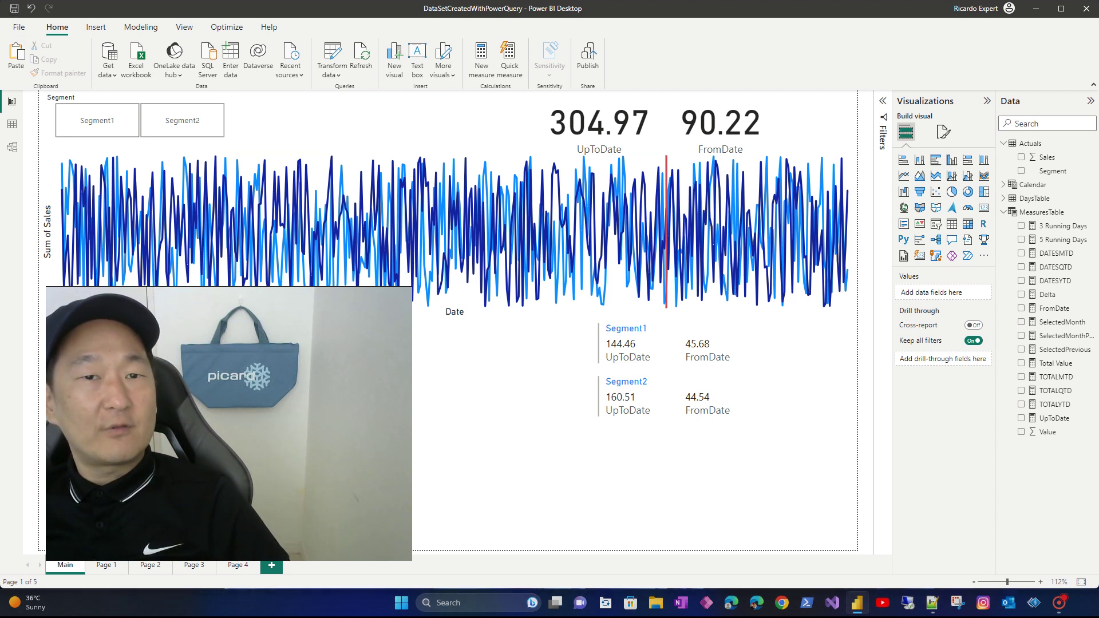